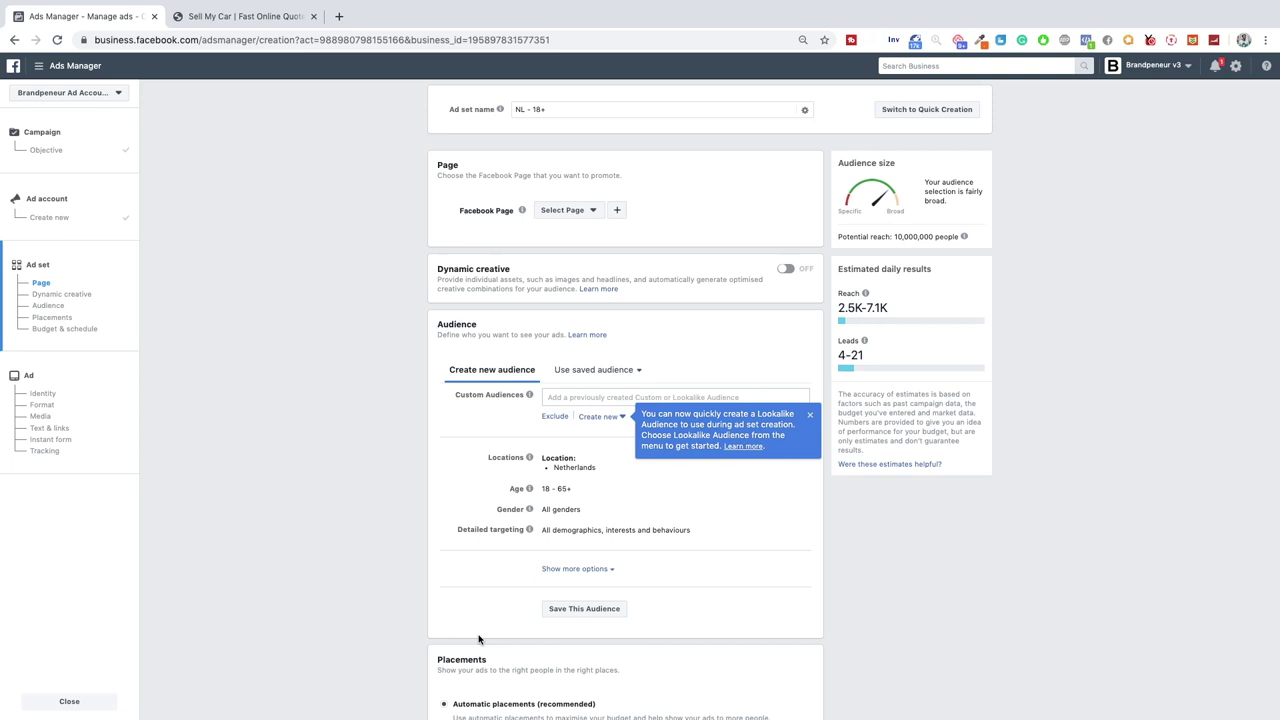
# Open Google Sheets in a new browser tab and create a blank spreadsheet.
pyautogui.hotkey('ctrl', 't')
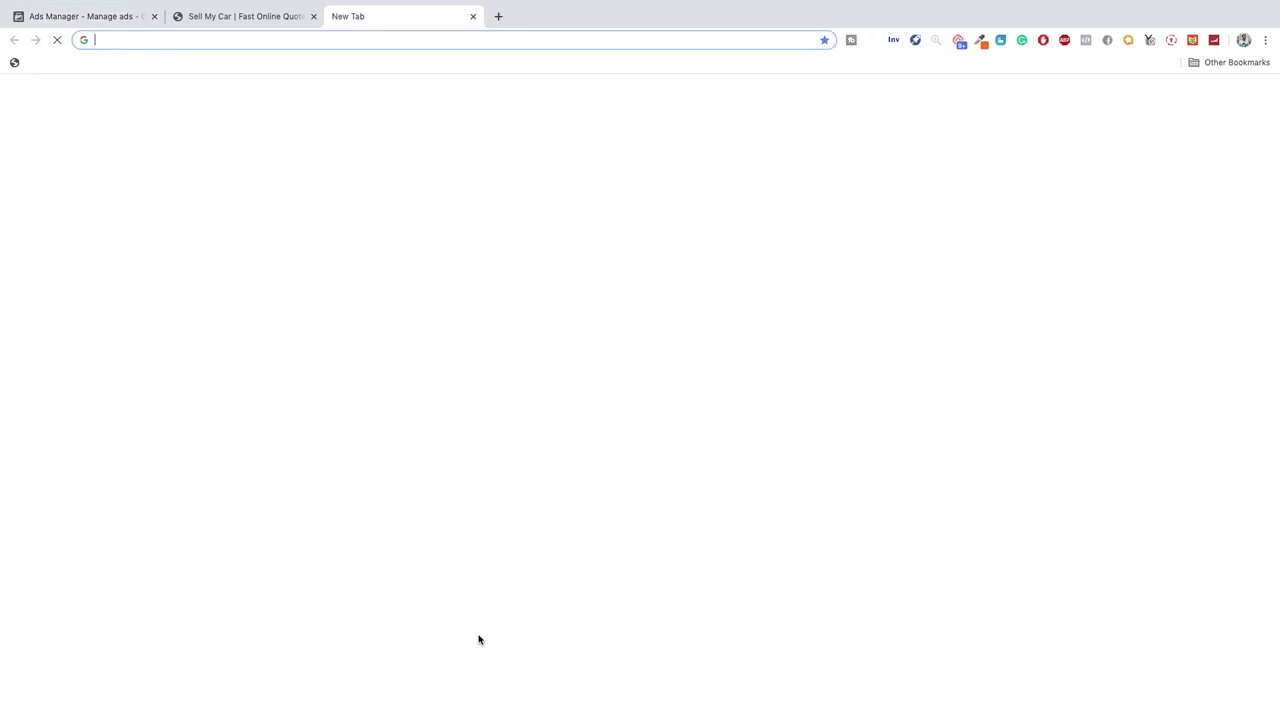
pyautogui.write('sheets')
pyautogui.press('Return')
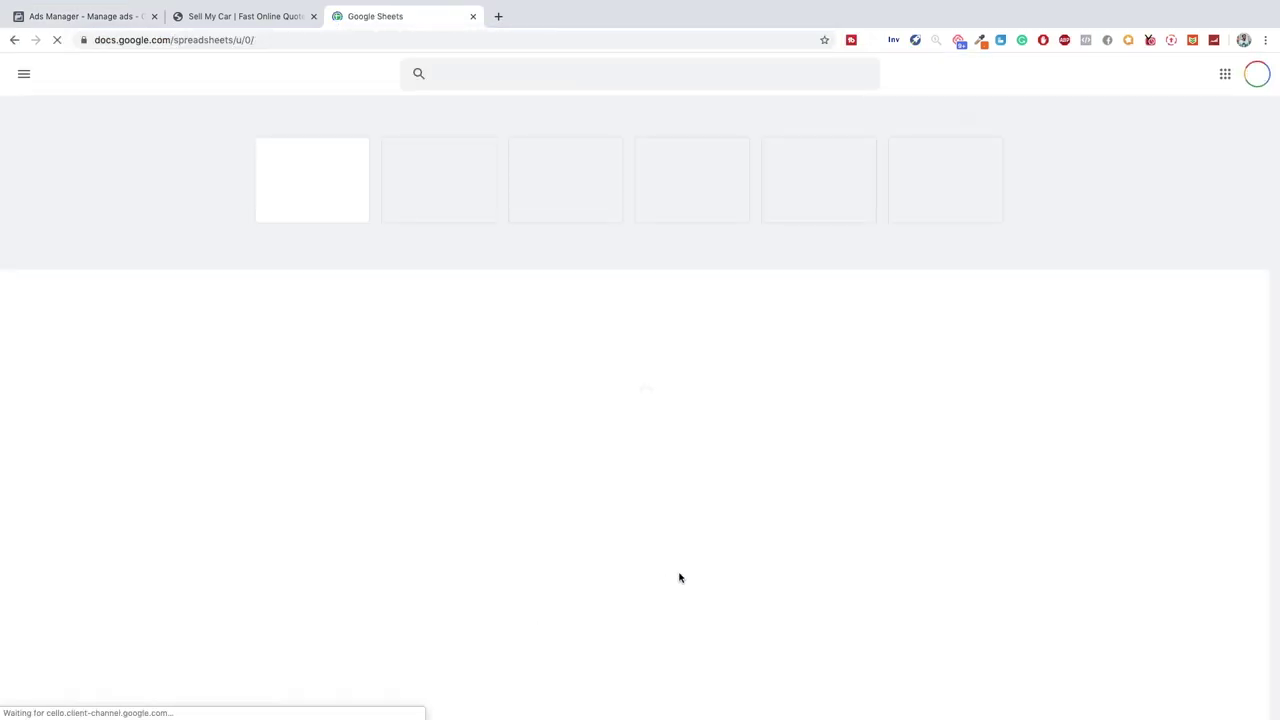
pyautogui.click(316, 188)
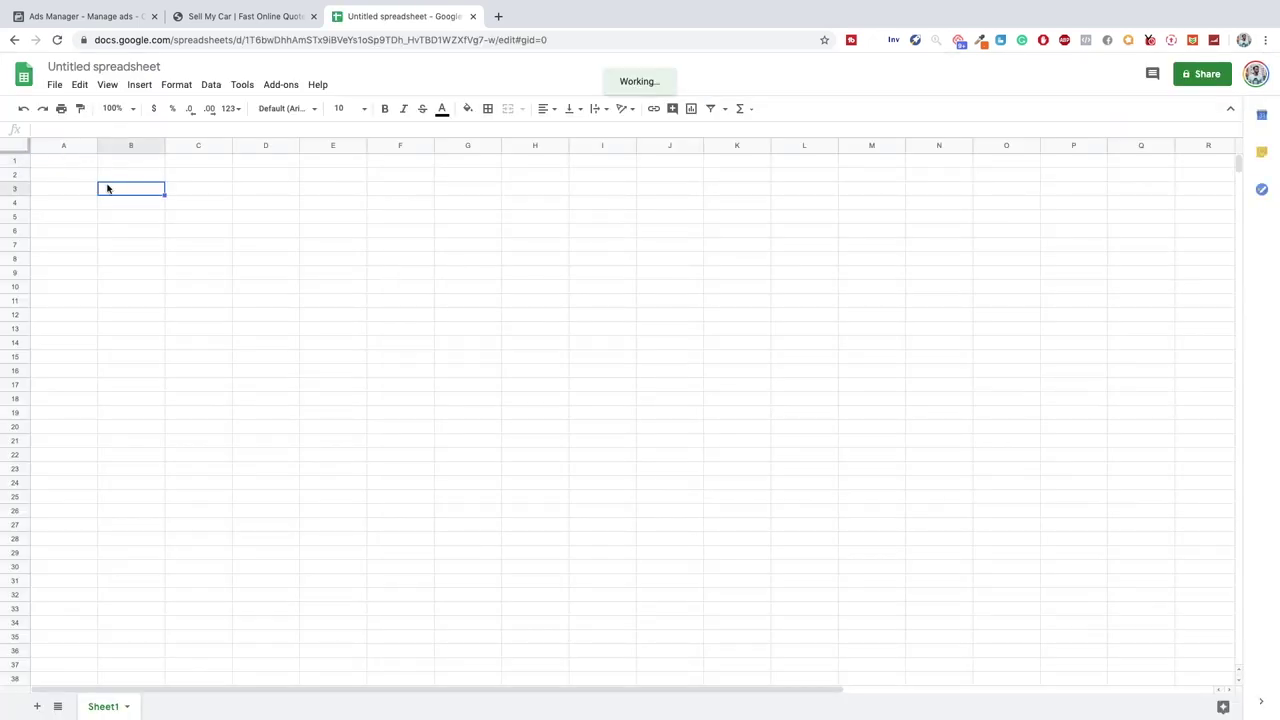
# Enter Campaign in cell B2.
pyautogui.press('Up')
pyautogui.write('Campaign')
pyautogui.press('Return')
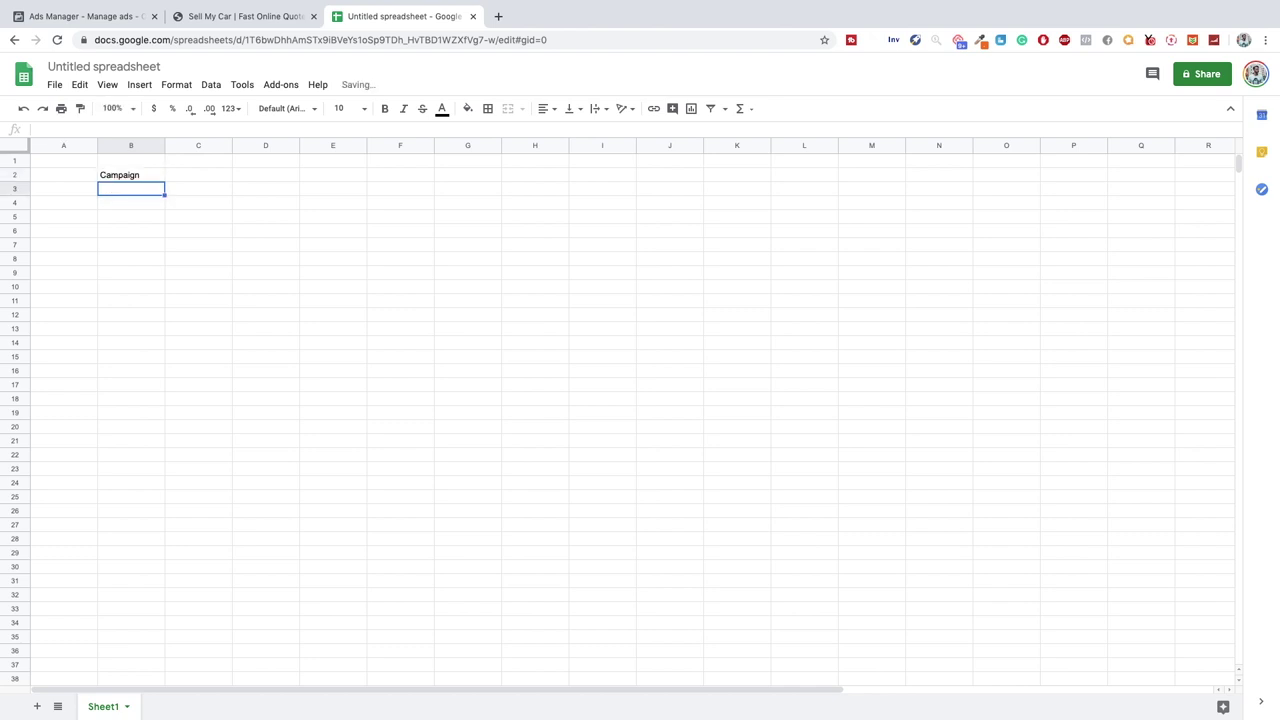
pyautogui.click(62, 16)
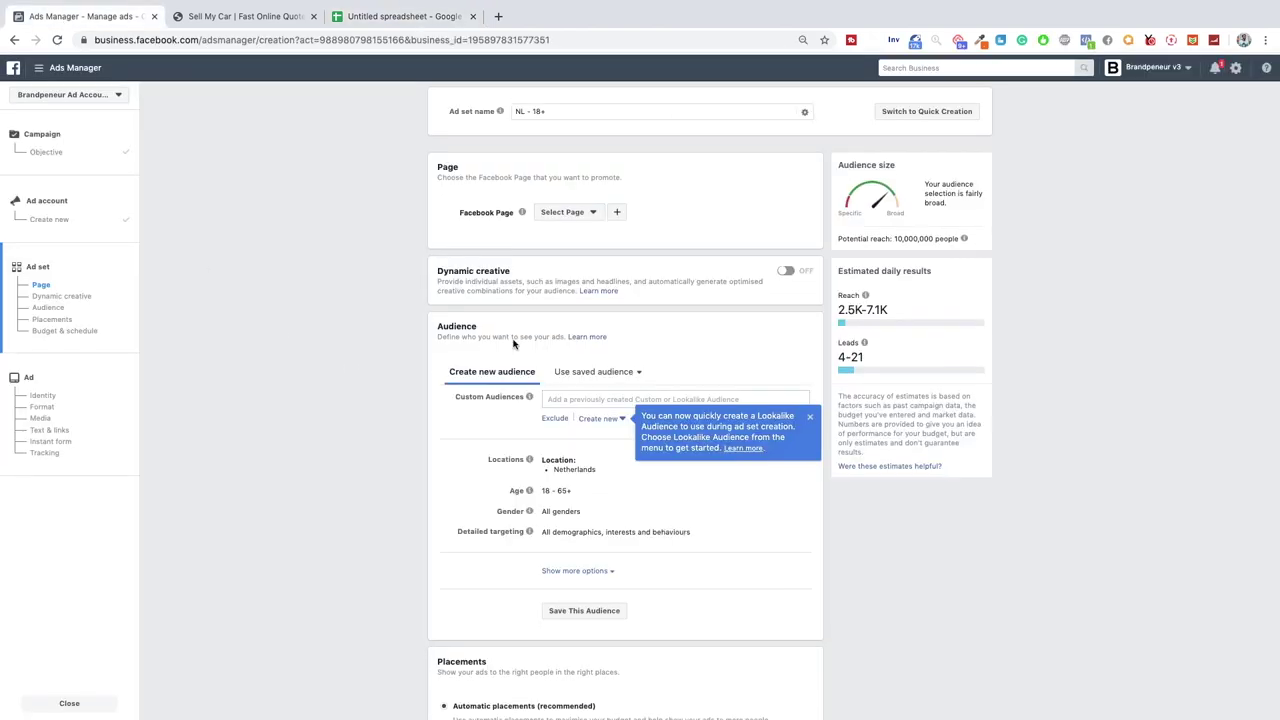
pyautogui.click(270, 18)
pyautogui.click(400, 16)
# Replace the text in cell B2 with the campaign name UK_Leadgen_Freecall.
pyautogui.moveTo(141, 174); pyautogui.dragTo(116, 162)
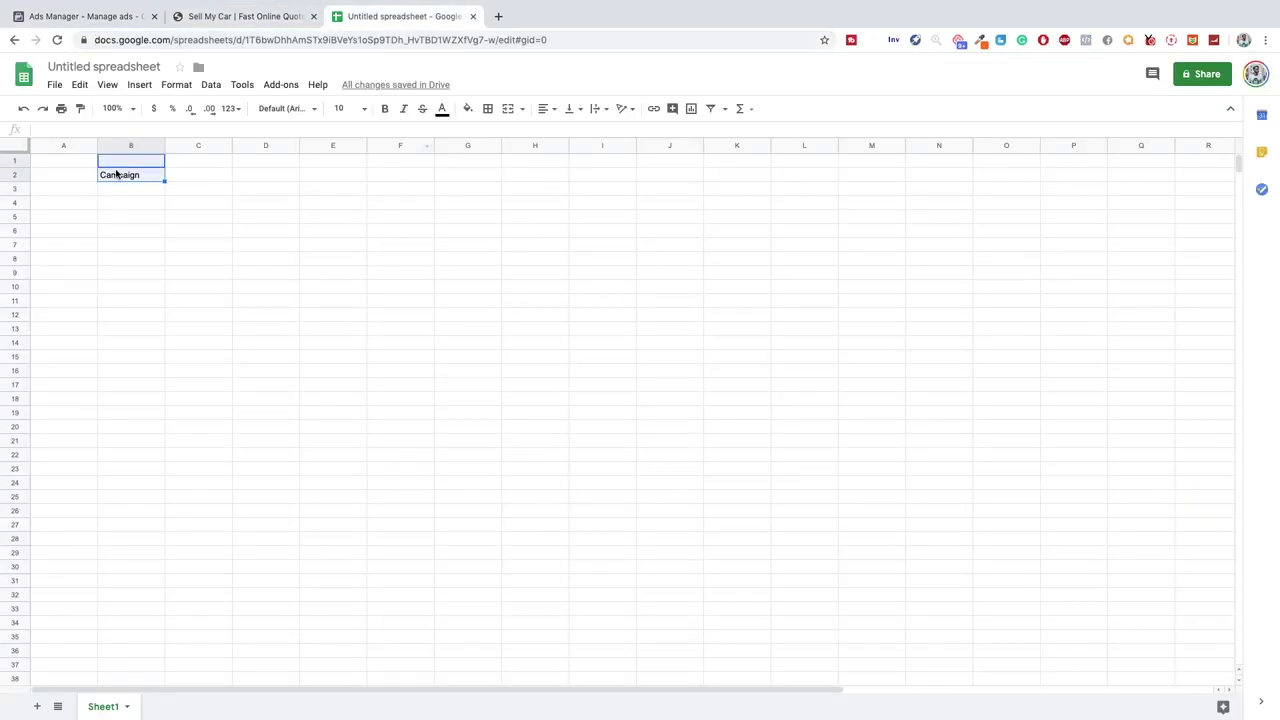
pyautogui.click(116, 174)
pyautogui.write('U')
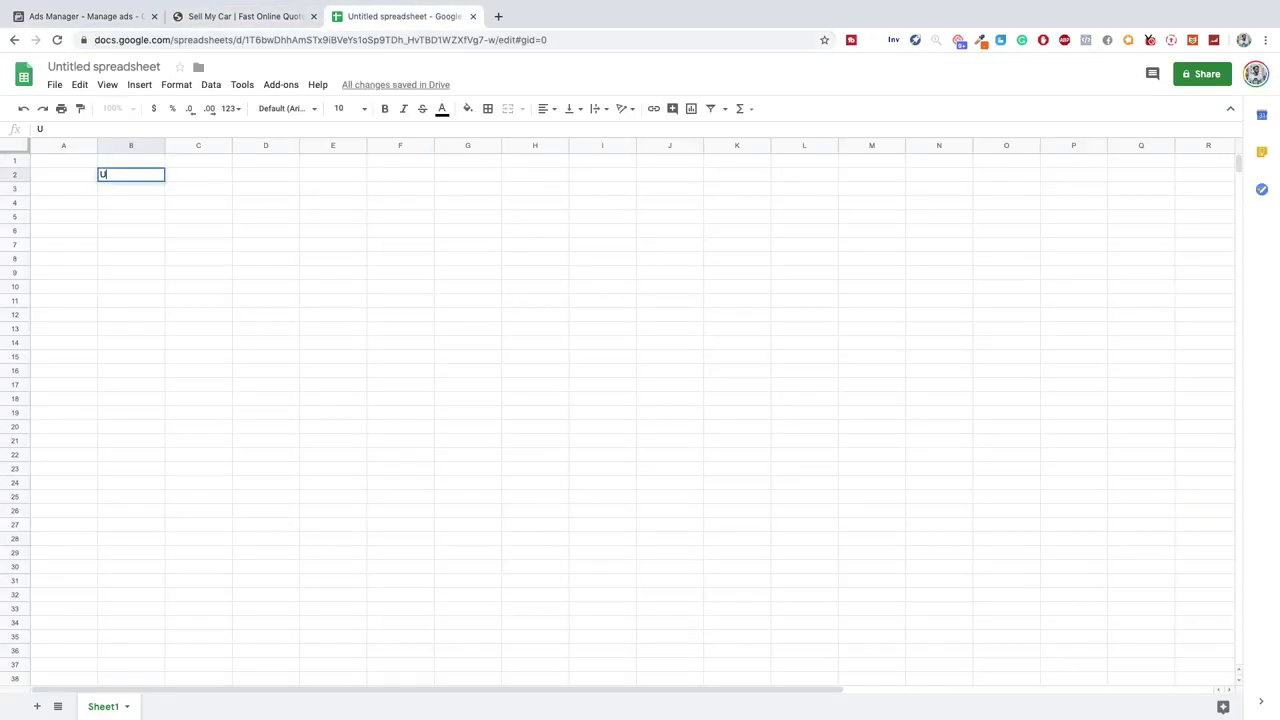
pyautogui.write('K_Leadgen_Free')
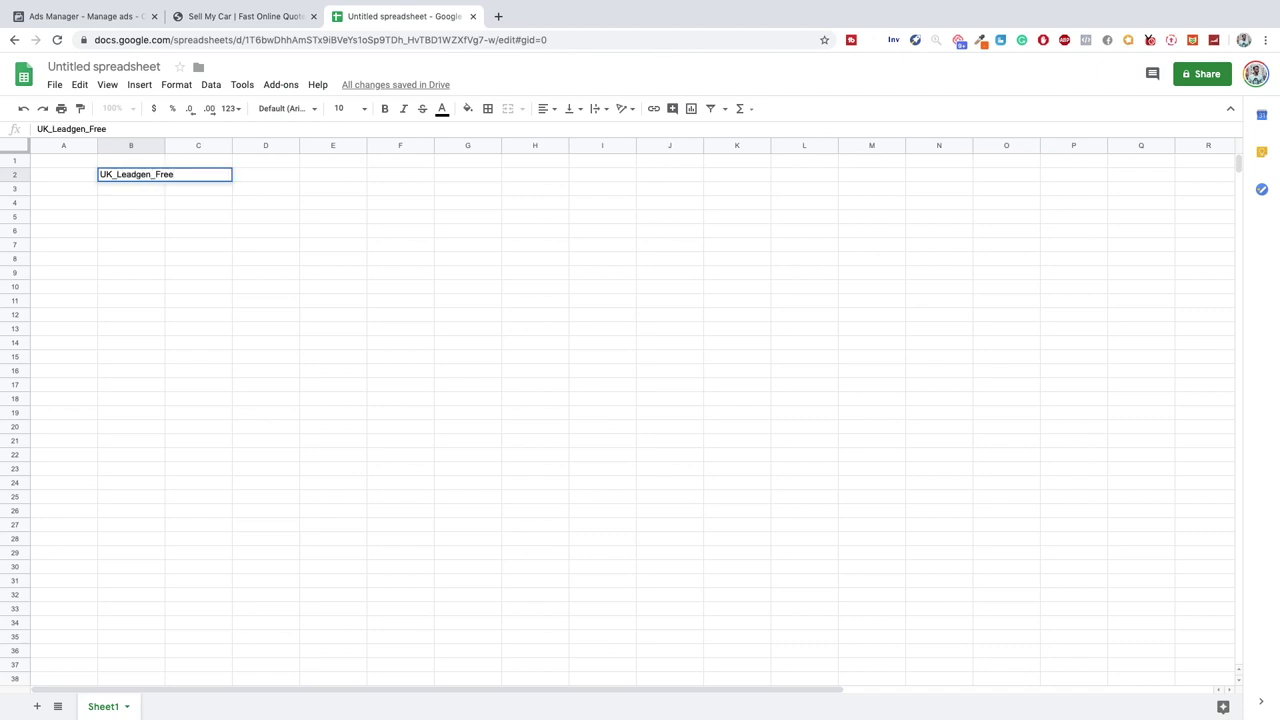
pyautogui.write('call')
pyautogui.press('Return')
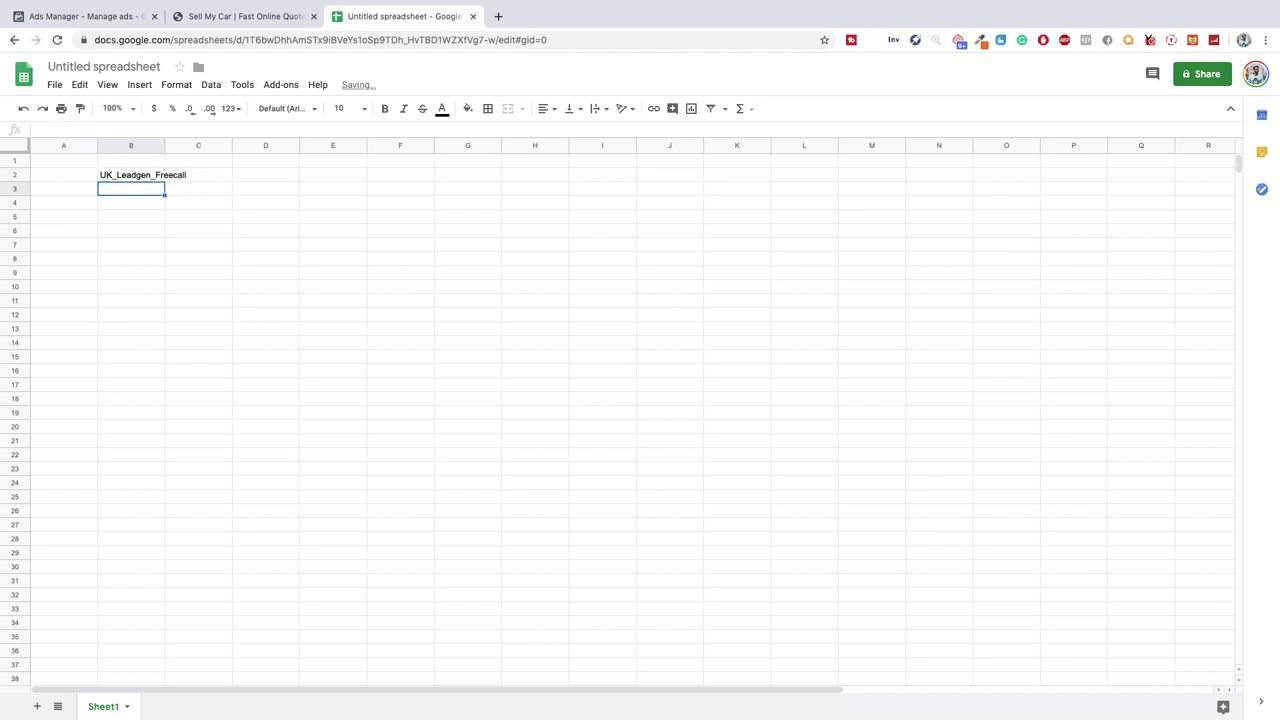
# Change the campaign name in B2 to UK_Leadgen_Freequote and widen column B to fit it.
pyautogui.click(168, 177)
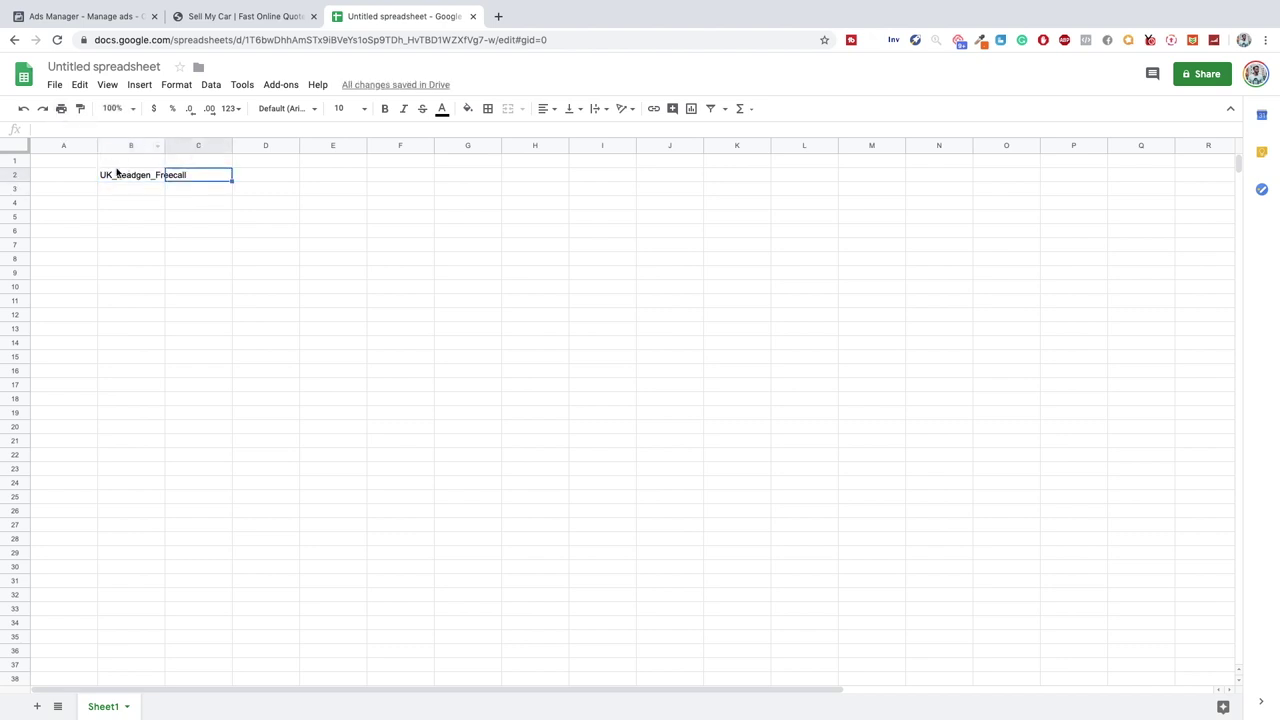
pyautogui.click(114, 174)
pyautogui.moveTo(104, 128); pyautogui.dragTo(137, 128)
pyautogui.write('quote')
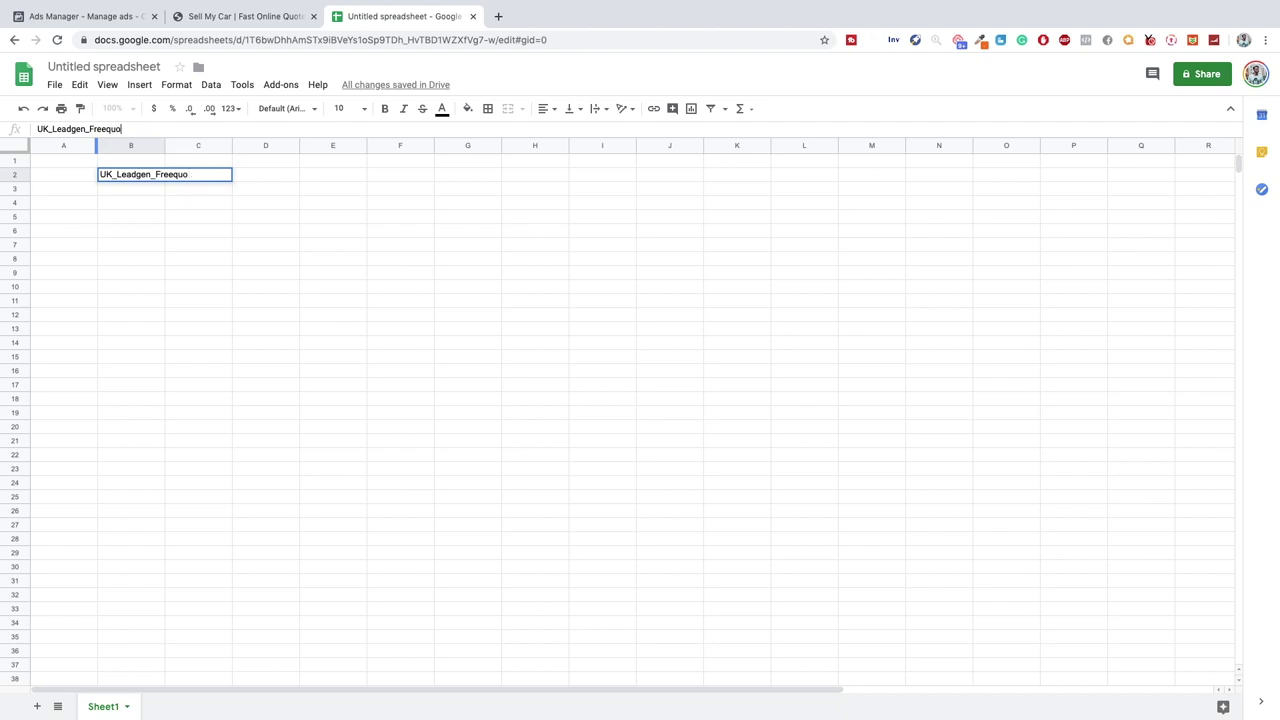
pyautogui.press('Return')
pyautogui.moveTo(164, 143); pyautogui.dragTo(208, 141)
# Insert a blank row above row 1.
pyautogui.click(122, 161)
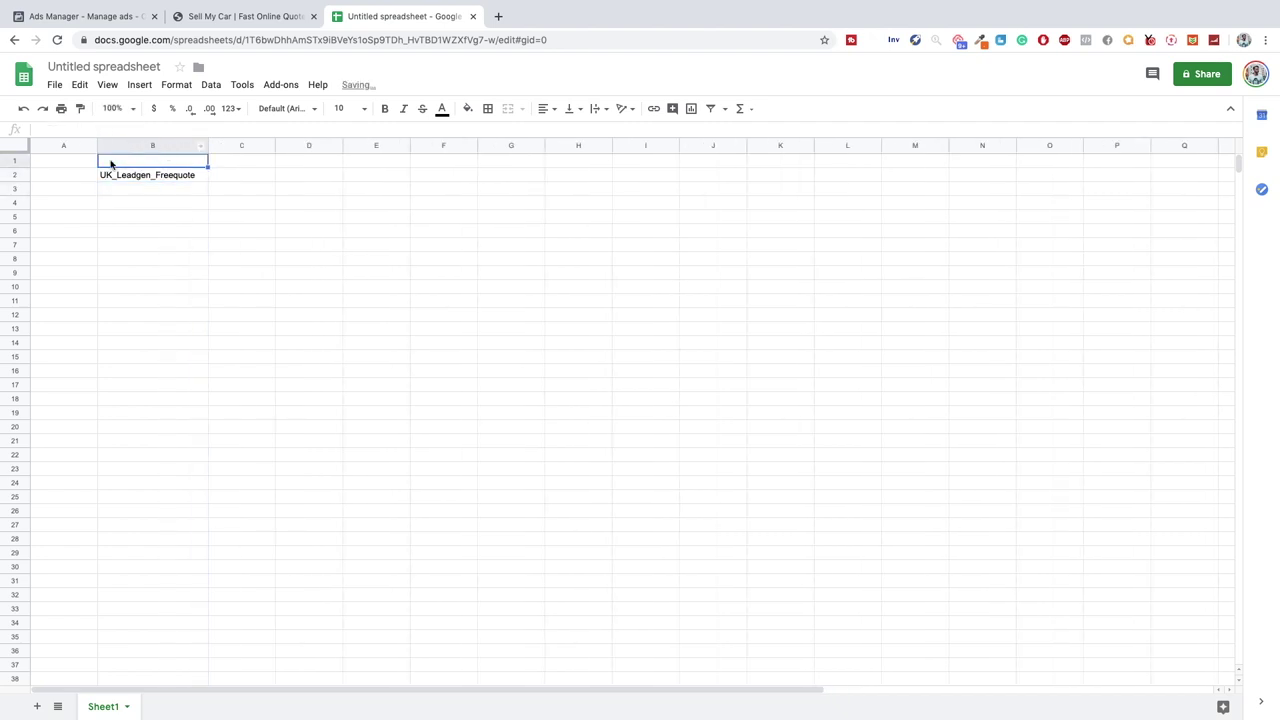
pyautogui.click(11, 160)
pyautogui.rightClick(11, 160)
pyautogui.click(77, 271)
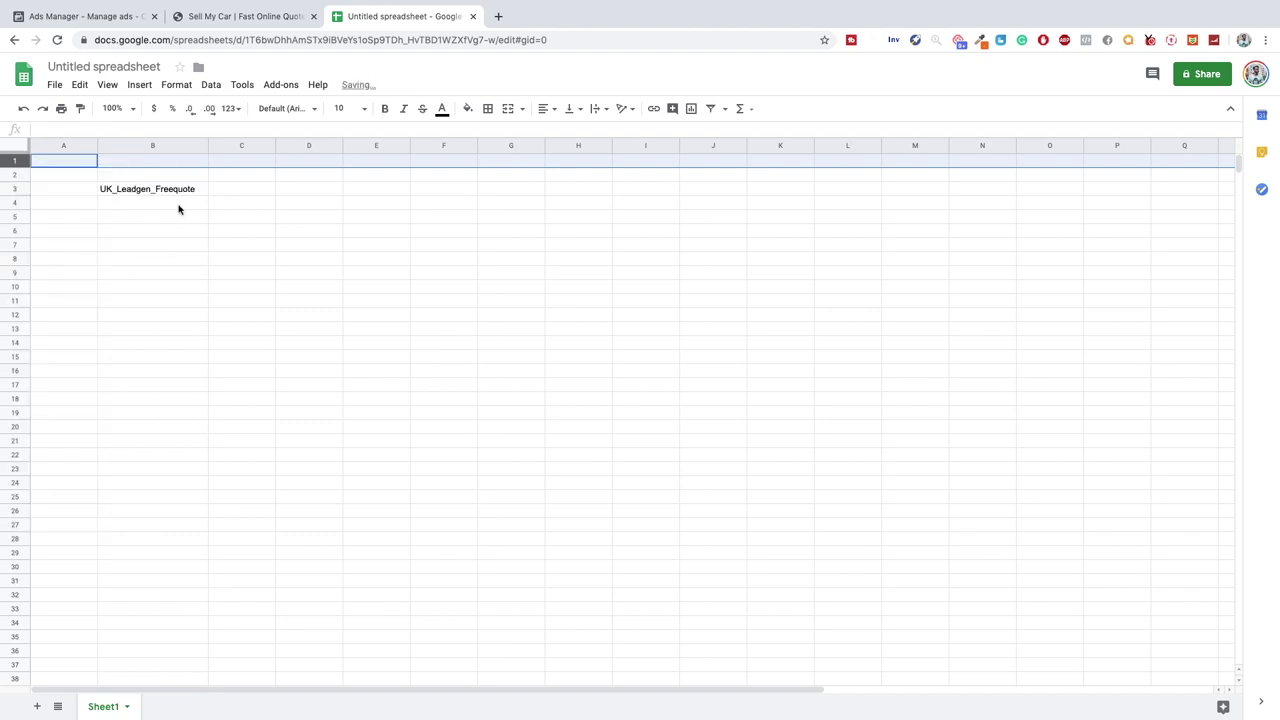
# Enter the ad set name 18-24-FM-cars in cell C3 beside the campaign name.
pyautogui.click(182, 190)
pyautogui.click(226, 177)
pyautogui.click(222, 194)
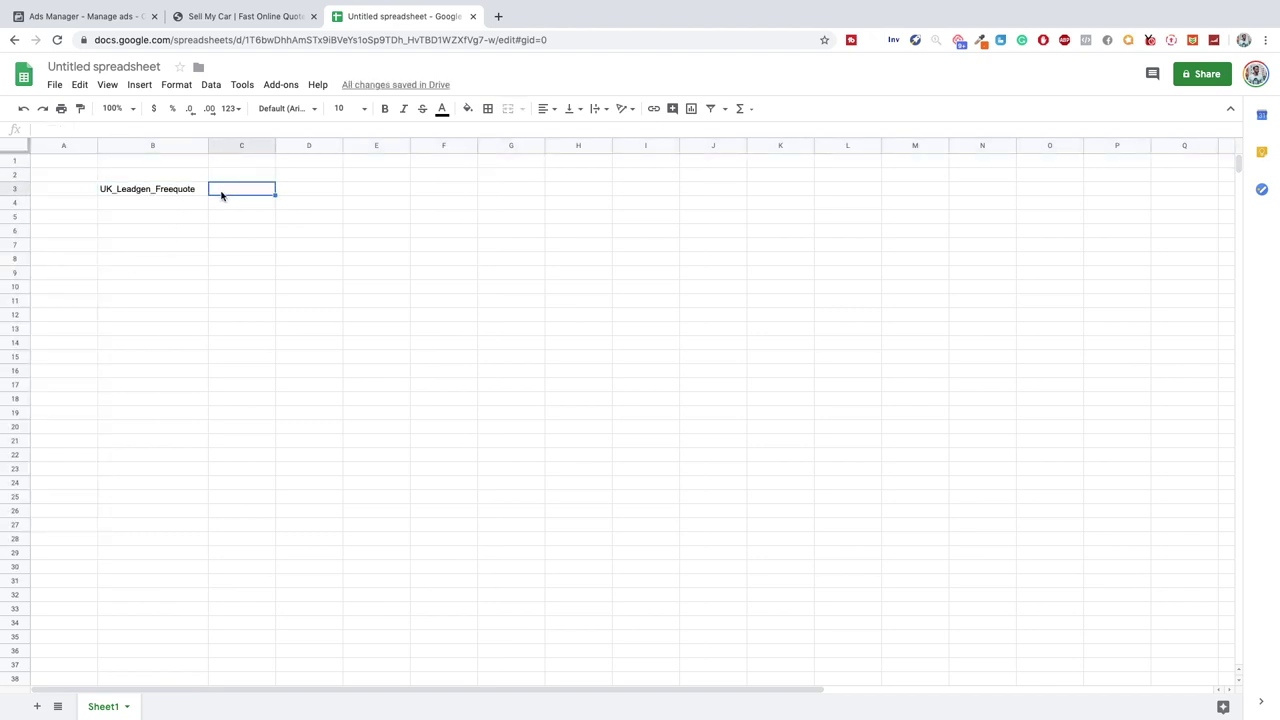
pyautogui.write('18-24-FM-')
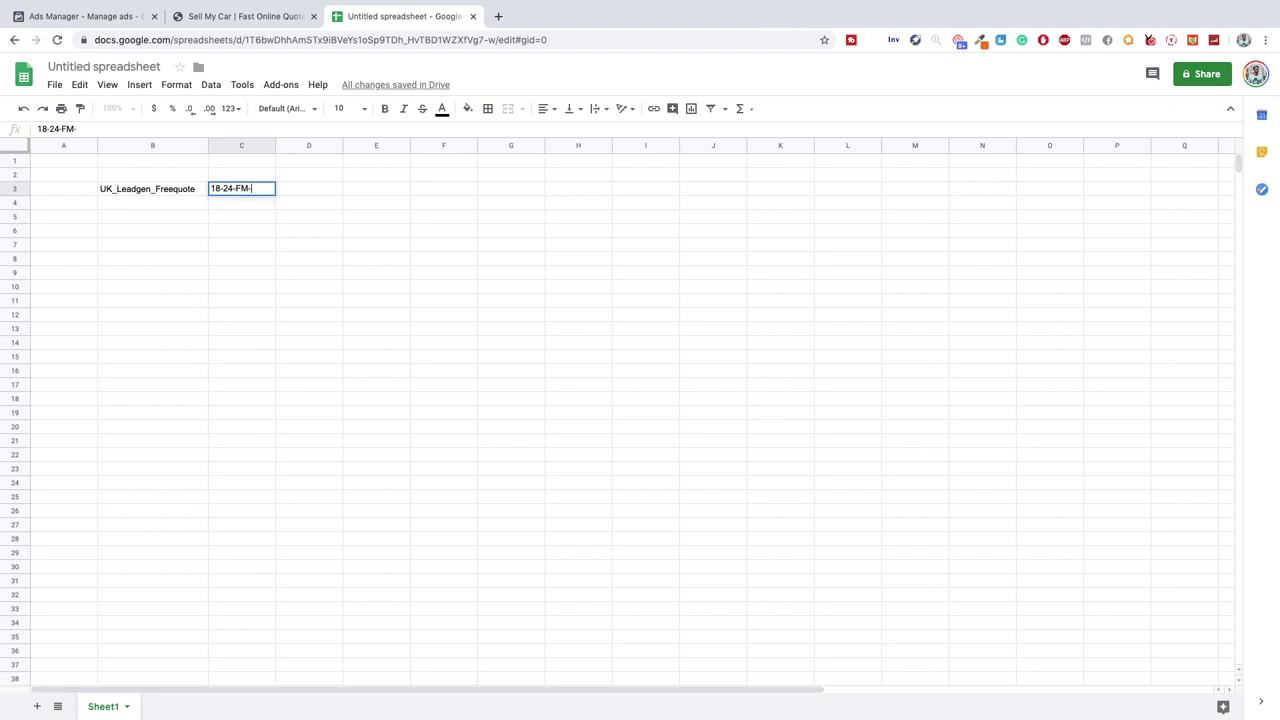
pyautogui.press('BackSpace')
pyautogui.write('-cars')
pyautogui.press('Return')
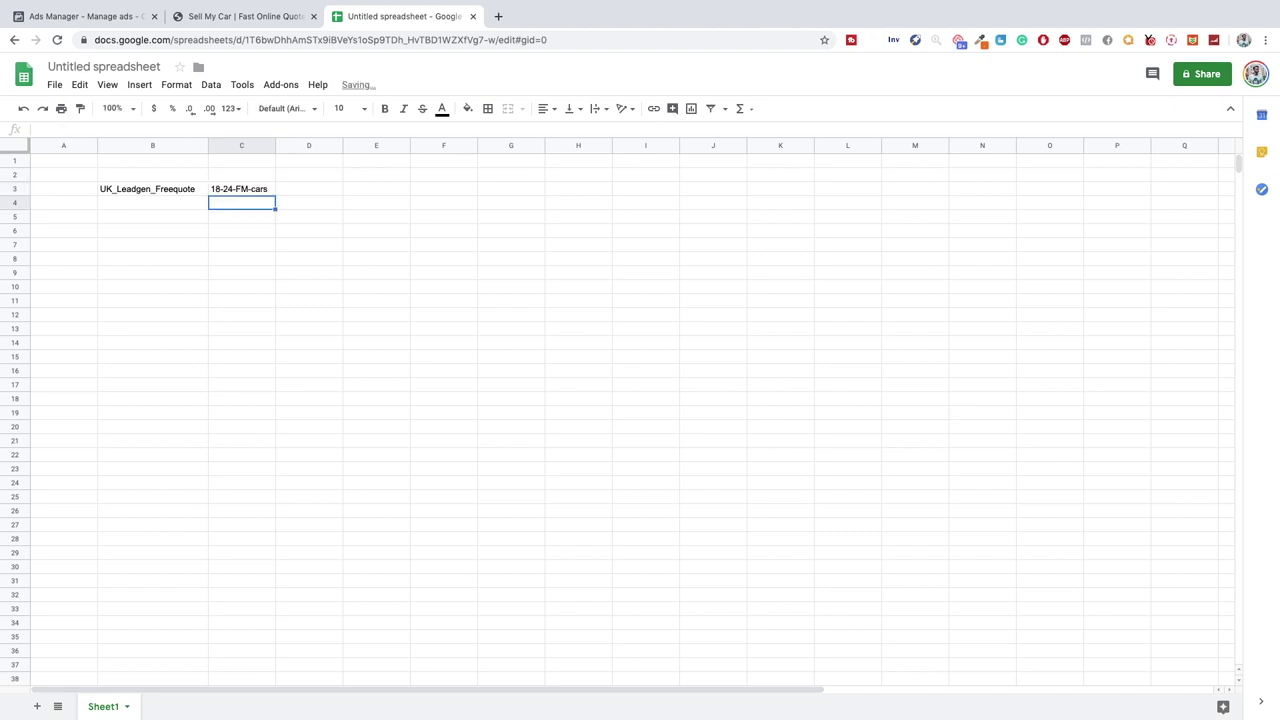
# Add the device to the ad set name in C3 so it reads 18-24-FM-Mobile_cars.
pyautogui.click(241, 188)
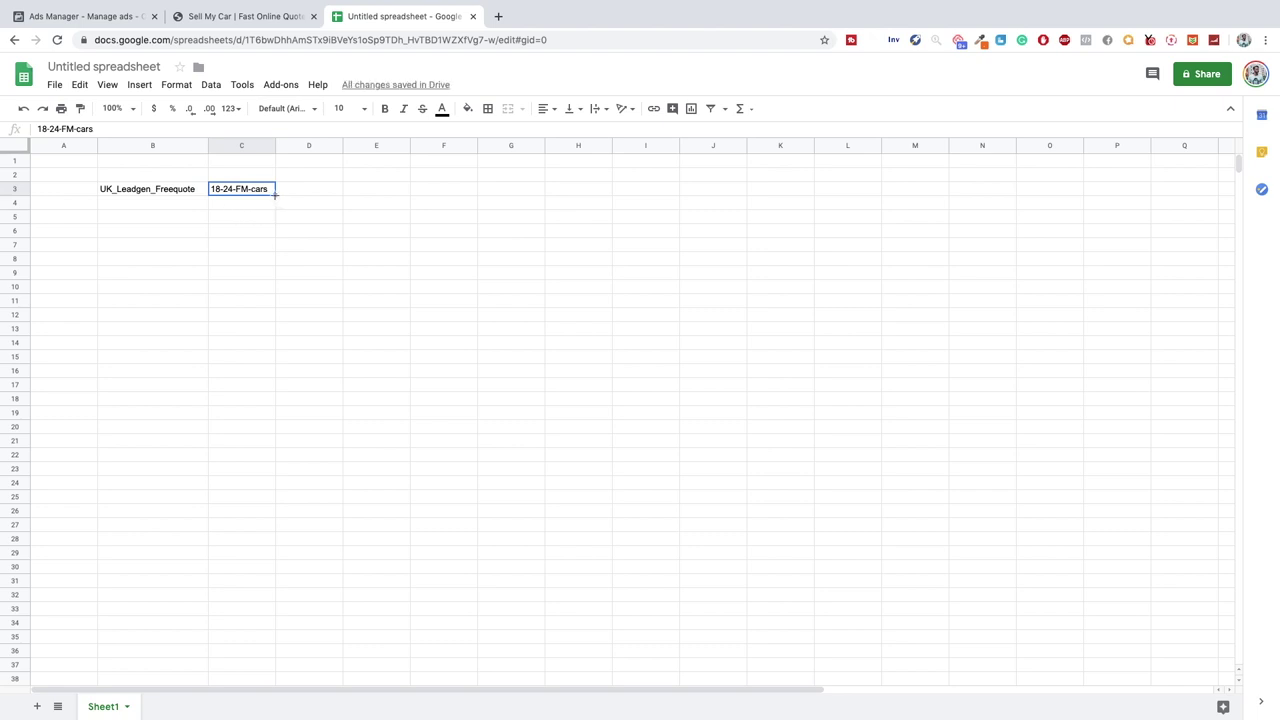
pyautogui.press('Return')
pyautogui.write('Mobile_')
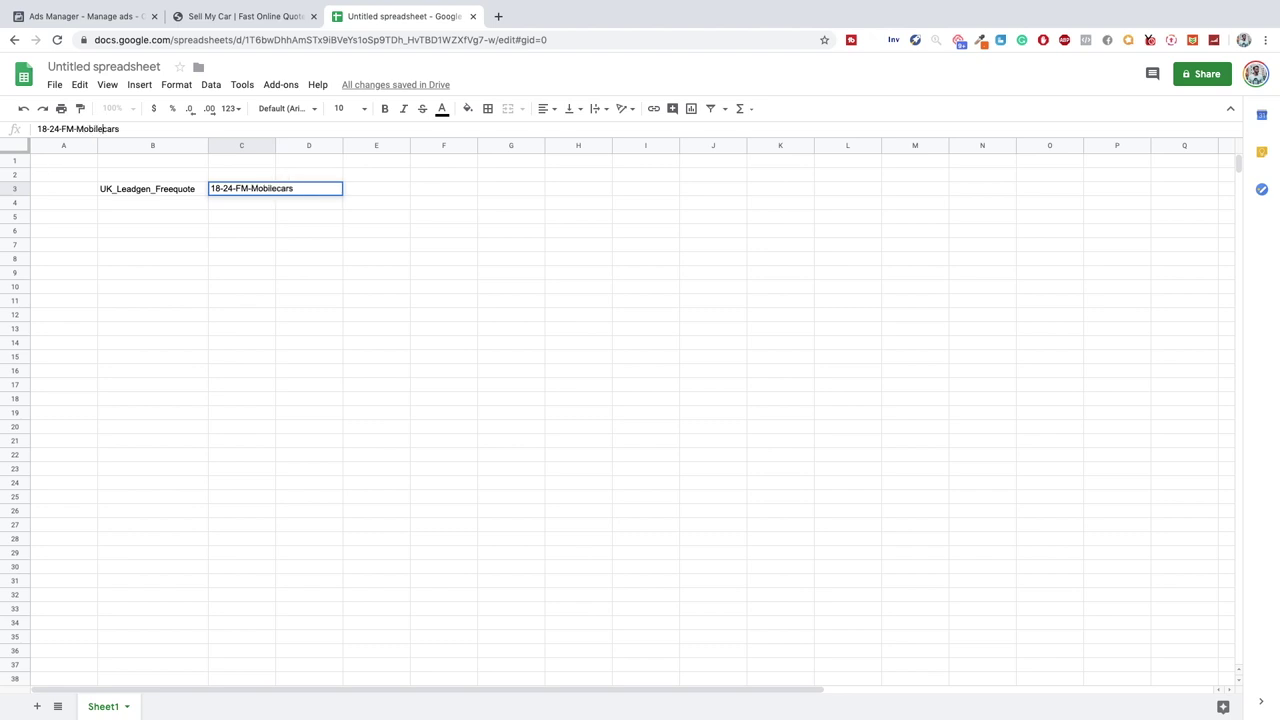
pyautogui.press('Return')
# Copy the C3 ad set name into C4 and change its age range to 25-34.
pyautogui.press('Up')
pyautogui.hotkey('ctrl', 'c')
pyautogui.press('Down')
pyautogui.hotkey('ctrl', 'v')
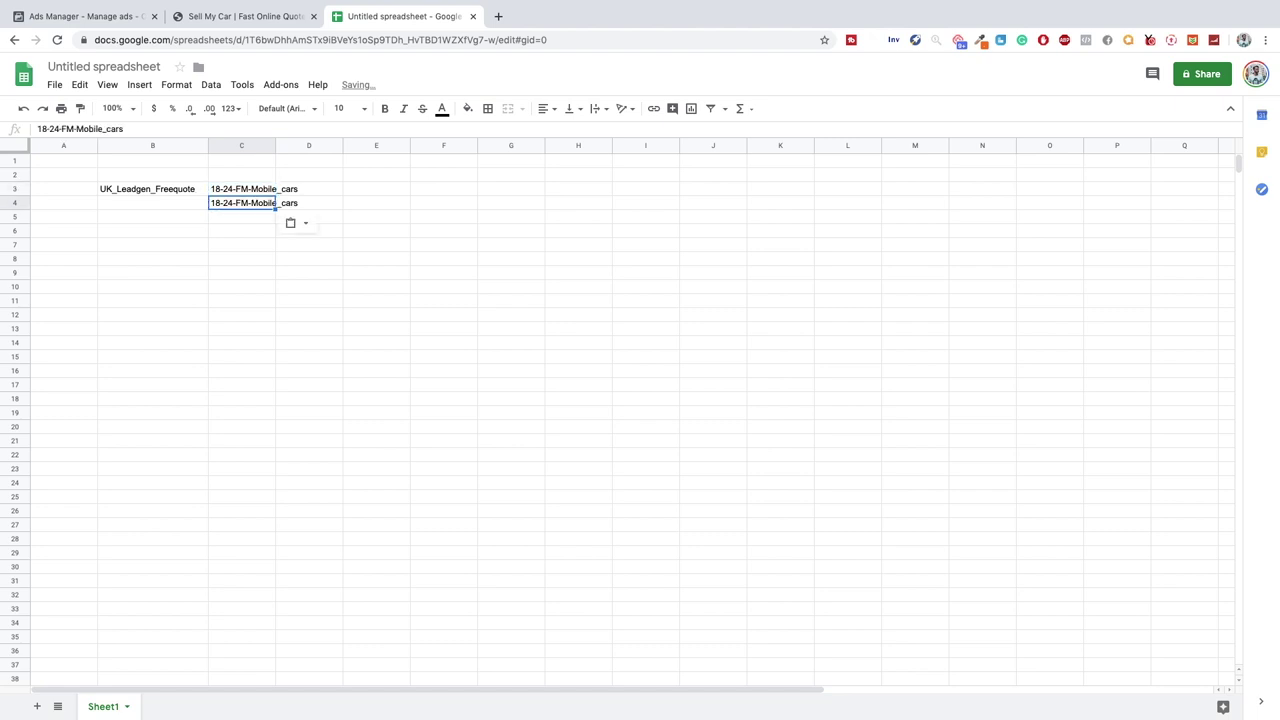
pyautogui.moveTo(60, 129); pyautogui.dragTo(28, 130)
pyautogui.write('25-34')
pyautogui.press('Return')
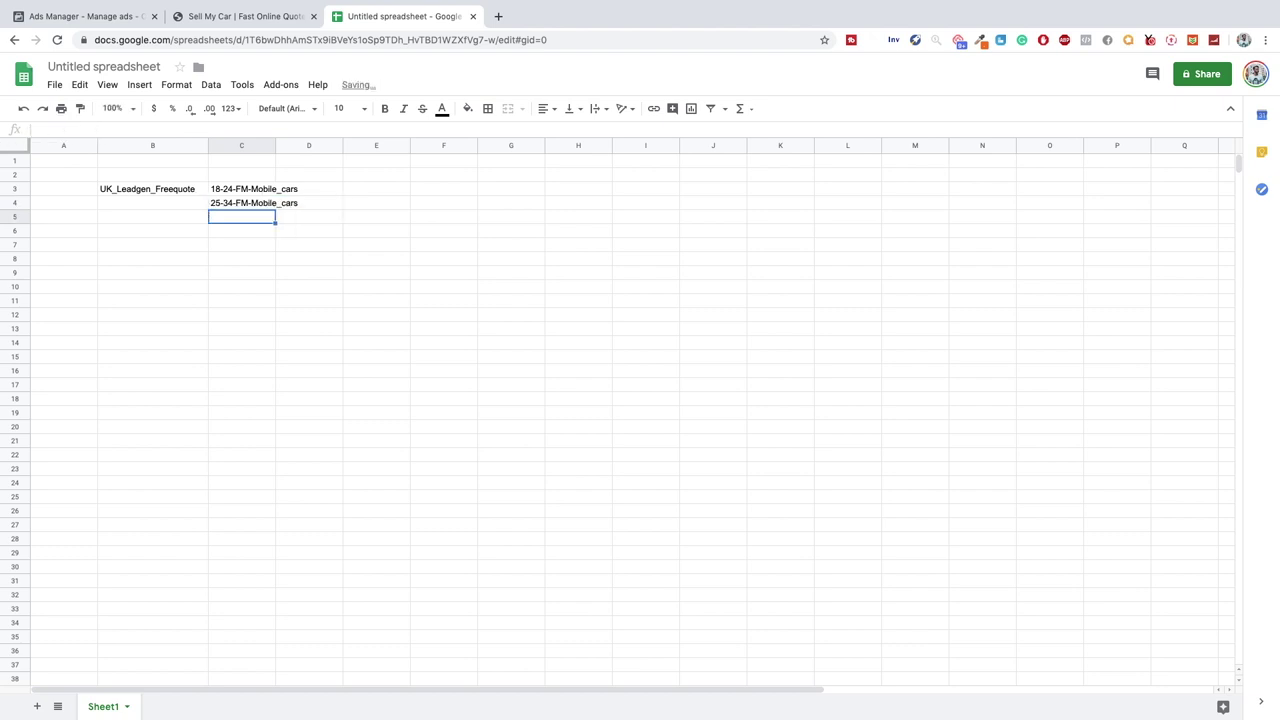
# Fill the C4 ad set name down to C5 and change its age range to 35-44.
pyautogui.press('Up')
pyautogui.moveTo(275, 209); pyautogui.dragTo(274, 219)
pyautogui.click(218, 218)
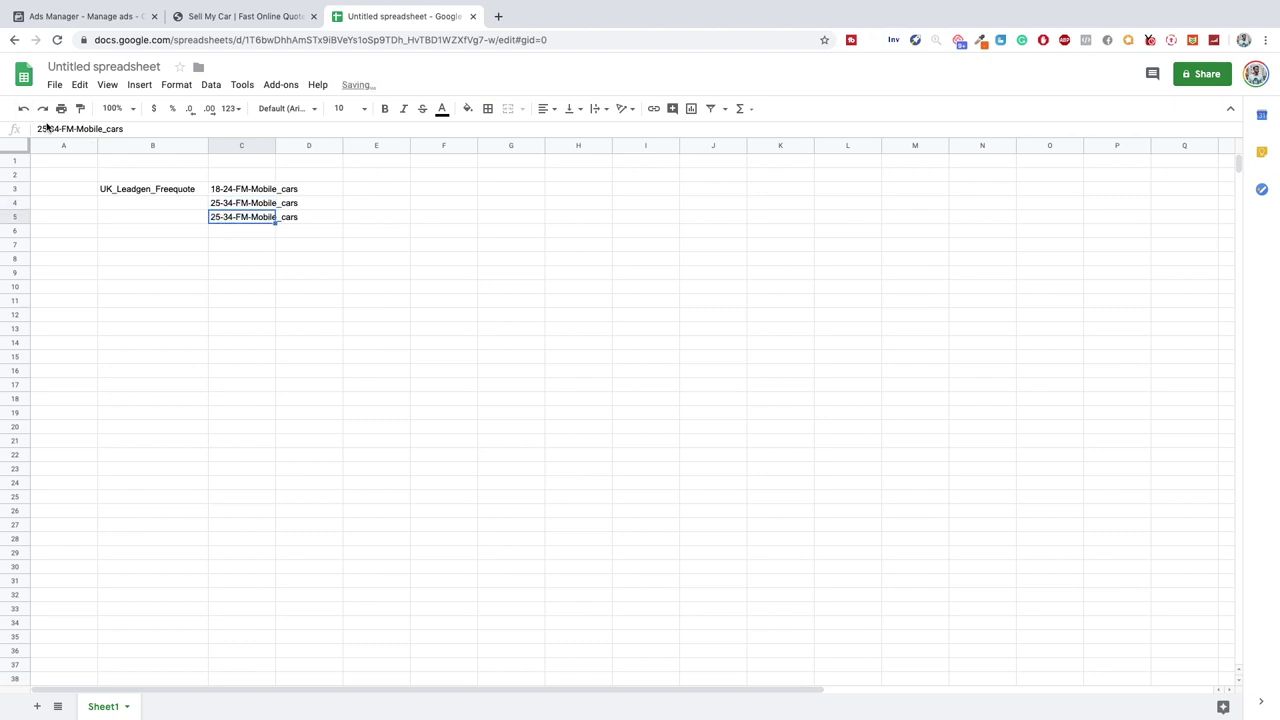
pyautogui.moveTo(58, 128); pyautogui.dragTo(2, 128)
pyautogui.write('35-44')
pyautogui.press('Return')
# Fill the C5 ad set name down to C6 and C7, and set the age range in C6 to 45-54.
pyautogui.press('Up')
pyautogui.moveTo(275, 223); pyautogui.dragTo(275, 247)
pyautogui.click(238, 232)
pyautogui.moveTo(58, 128); pyautogui.dragTo(4, 128)
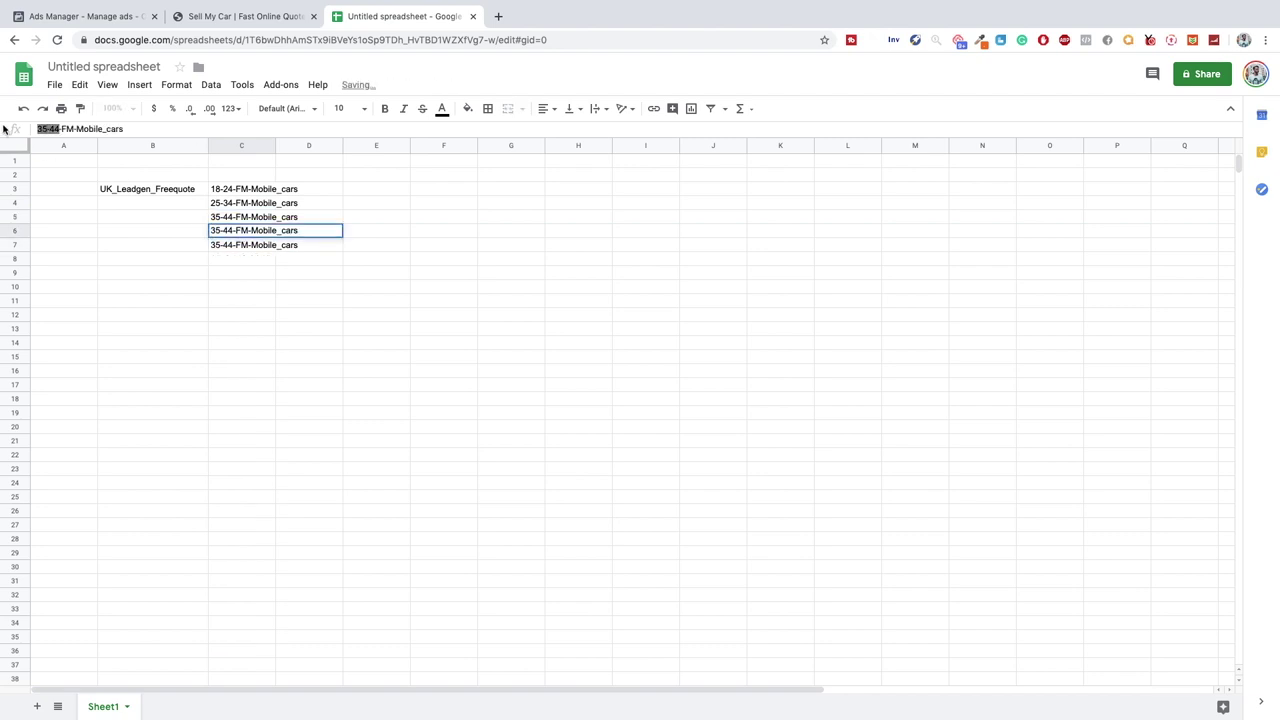
pyautogui.write('45-54')
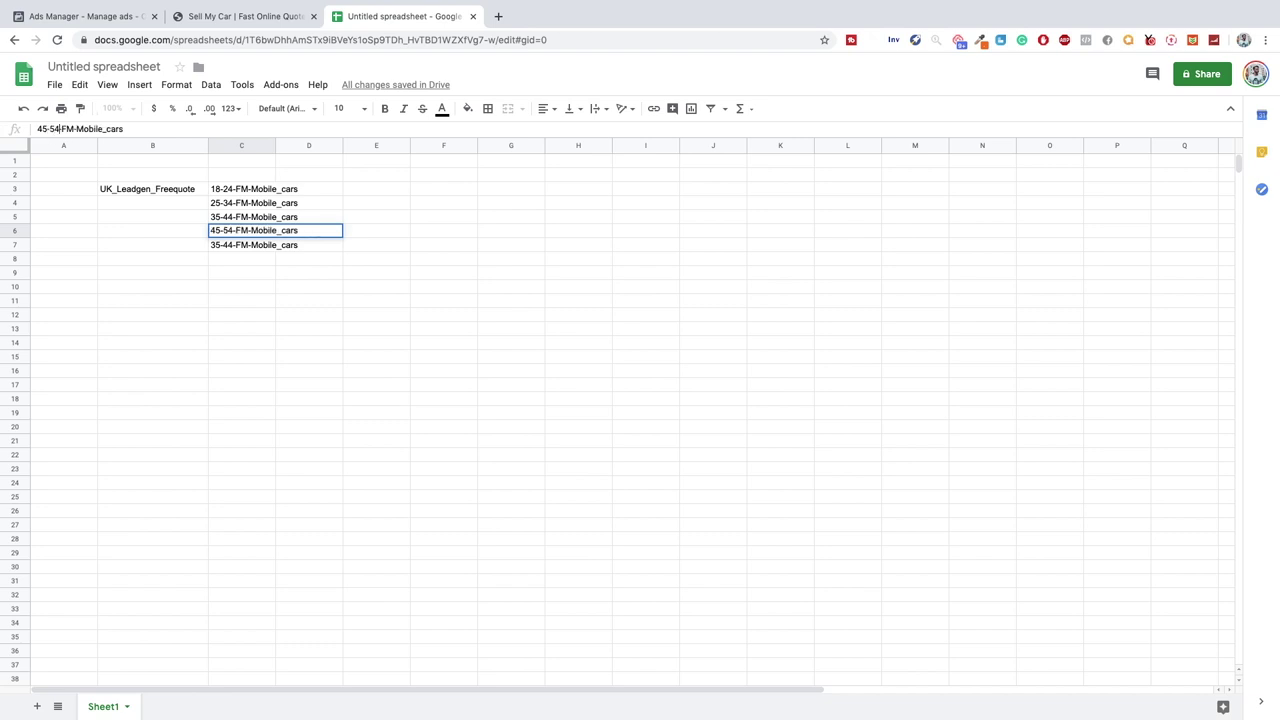
pyautogui.press('Return')
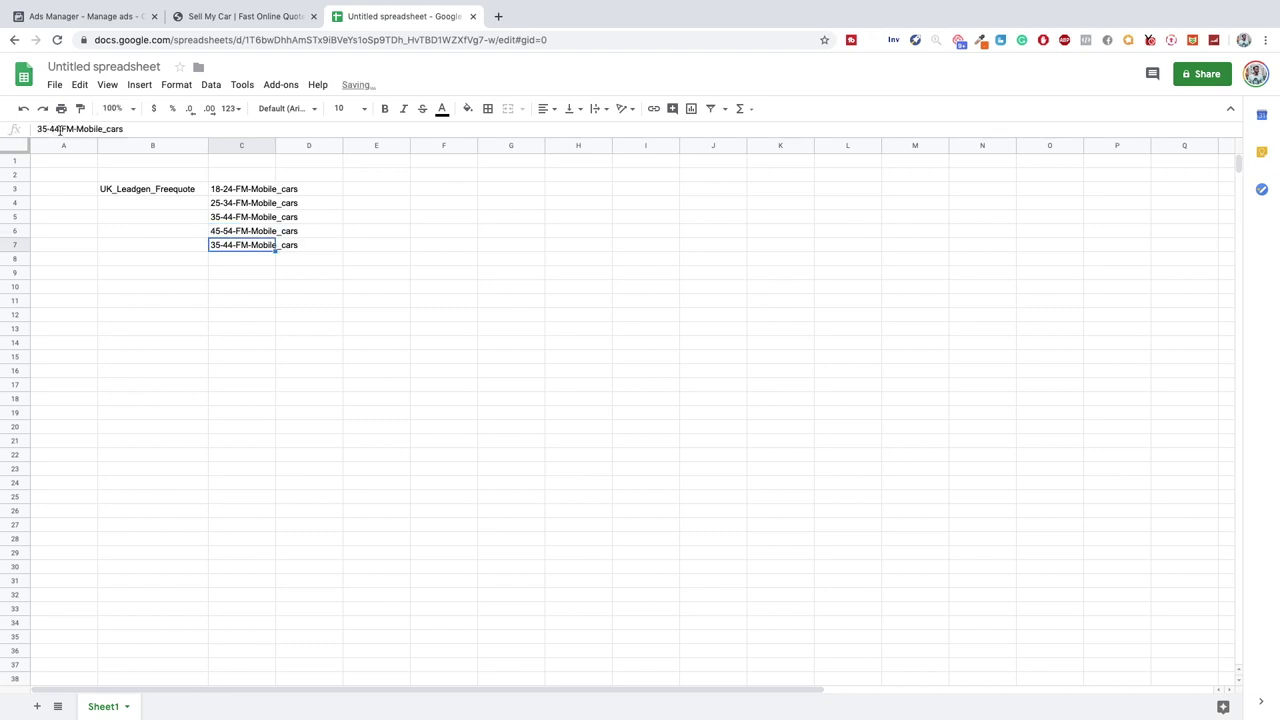
# Set the age range in C7 to 55-64 and widen column C to fit the ad set names.
pyautogui.moveTo(57, 129); pyautogui.dragTo(37, 129)
pyautogui.write('55-64')
pyautogui.press('Return')
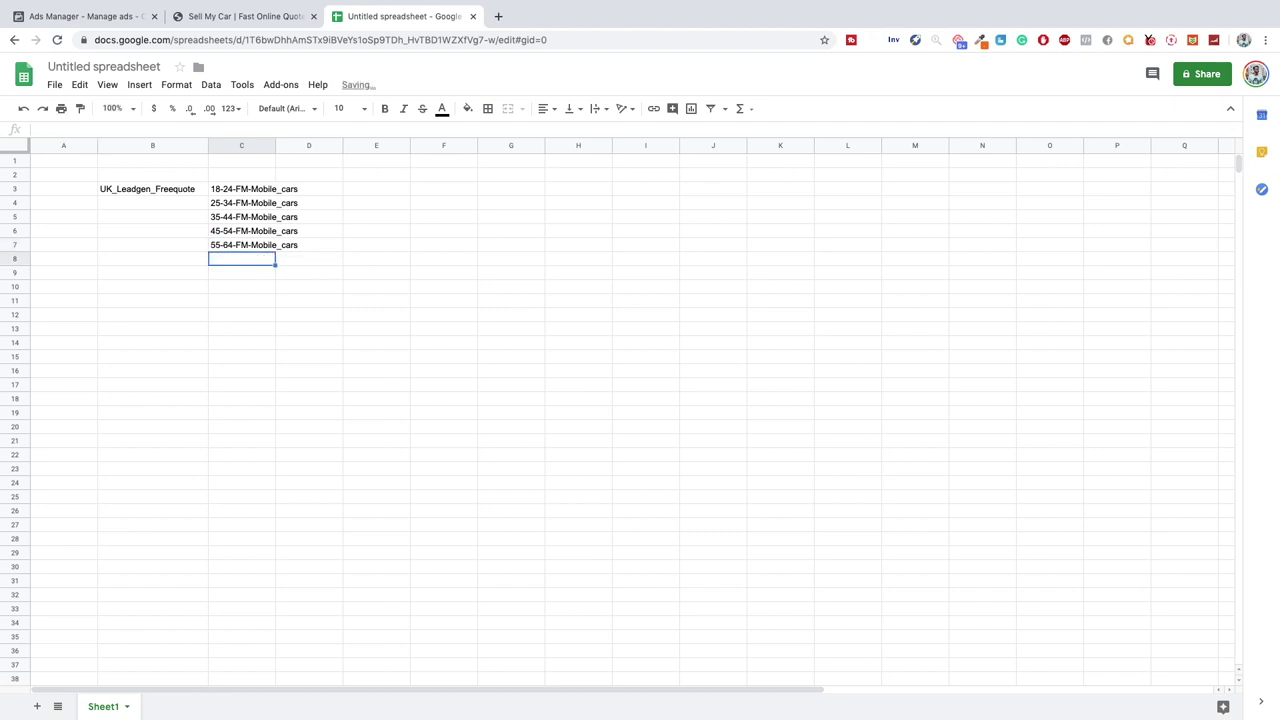
pyautogui.moveTo(275, 146); pyautogui.dragTo(312, 146)
pyautogui.click(249, 192)
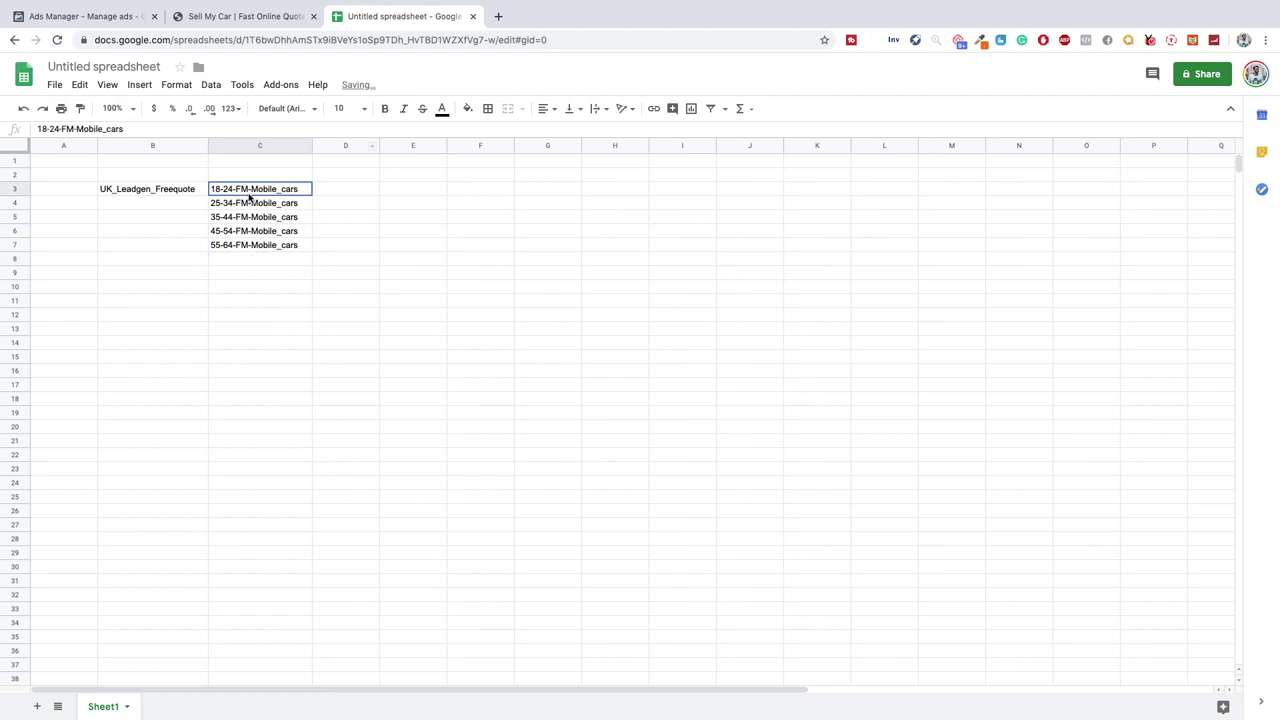
pyautogui.moveTo(249, 197); pyautogui.dragTo(254, 243)
pyautogui.click(314, 273)
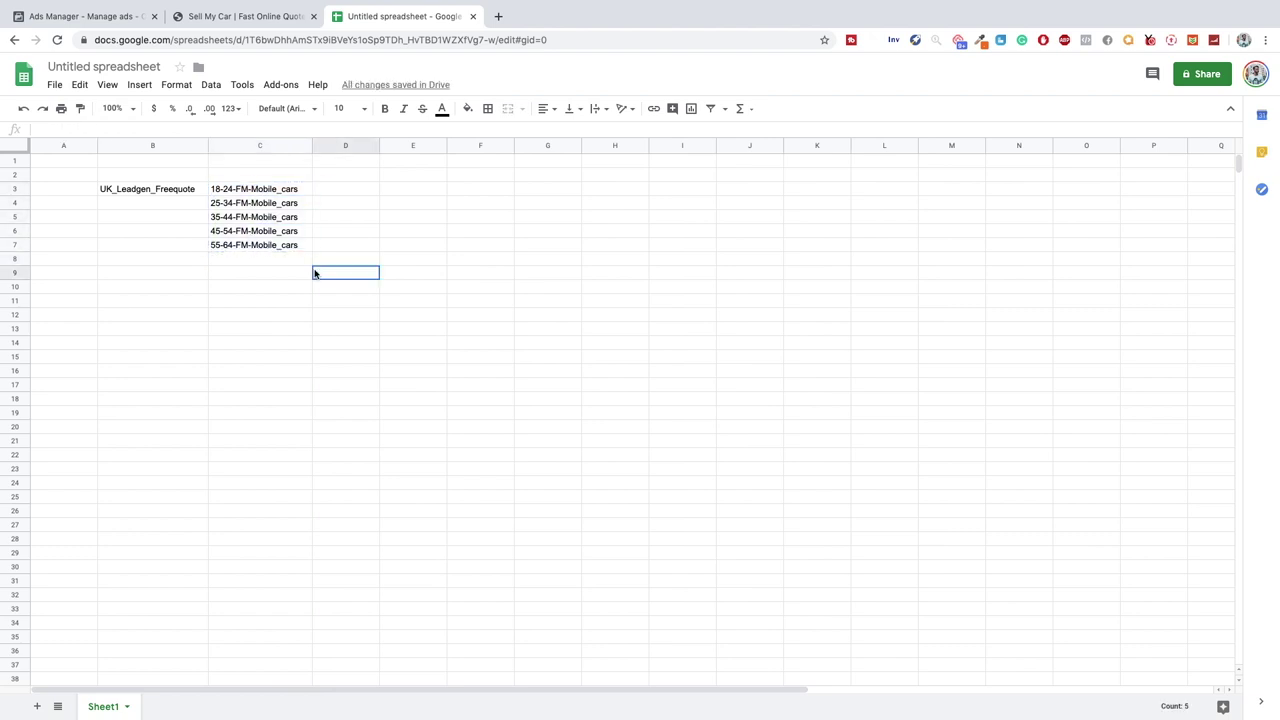
# Enter the header Audience Size in cell D2, above the column beside the ad set names.
pyautogui.click(328, 190)
pyautogui.click(322, 175)
pyautogui.write('A')
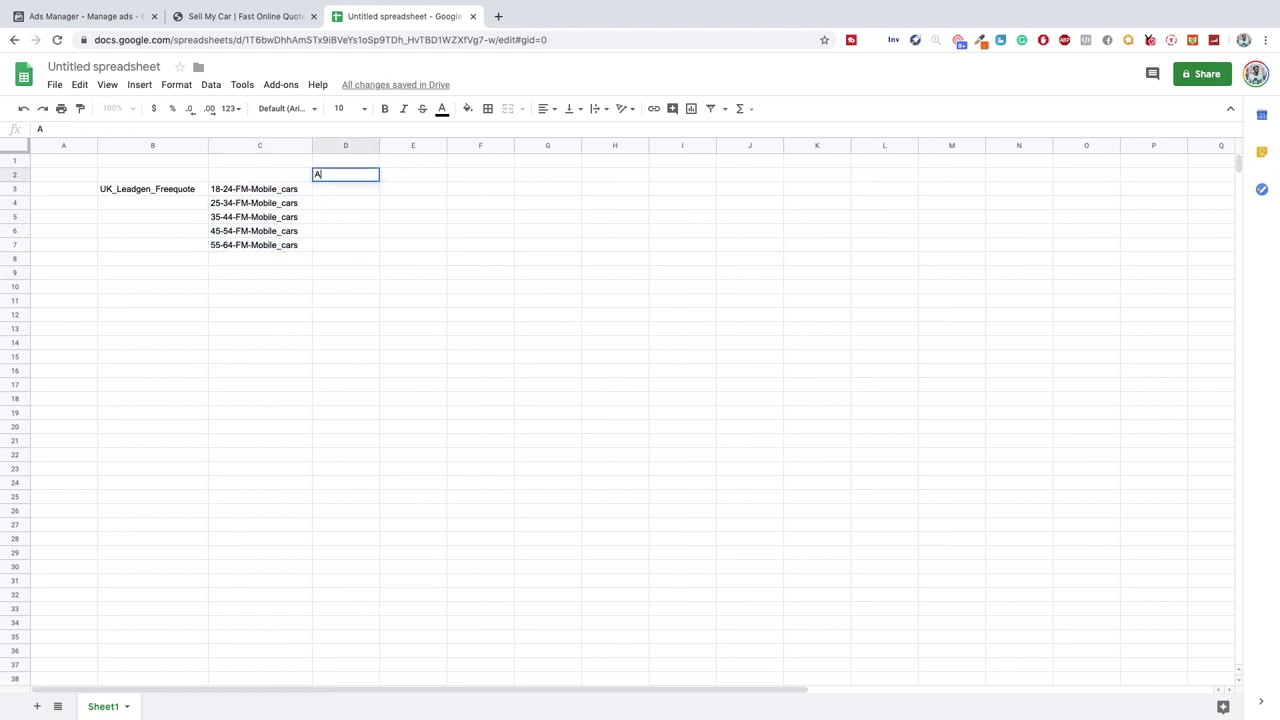
pyautogui.write('udience Size')
pyautogui.press('Return')
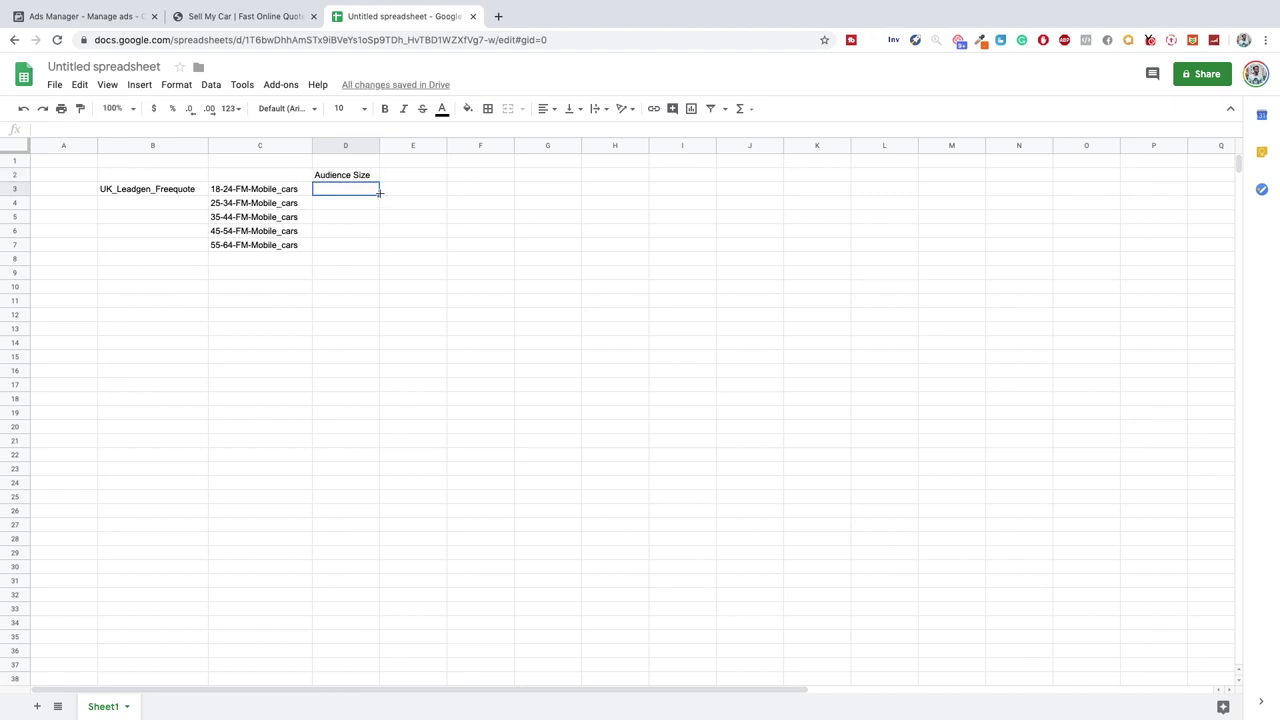
pyautogui.click(350, 176)
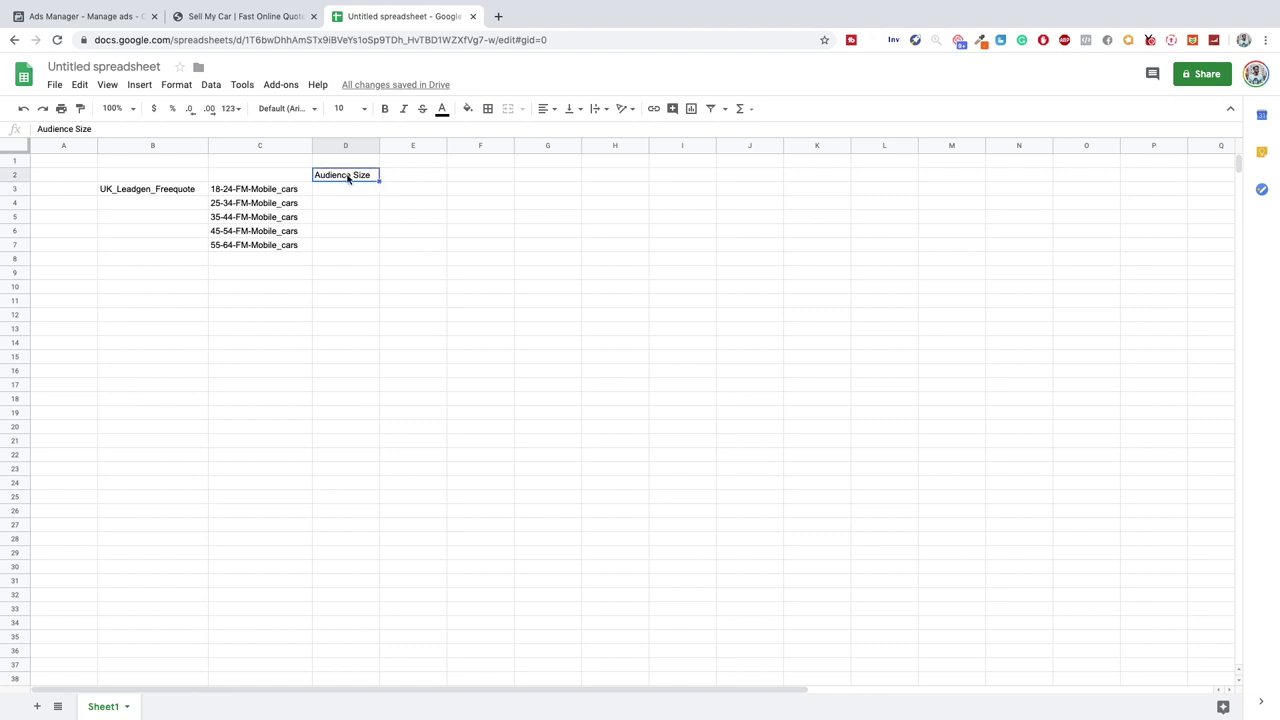
pyautogui.moveTo(343, 194); pyautogui.dragTo(346, 243)
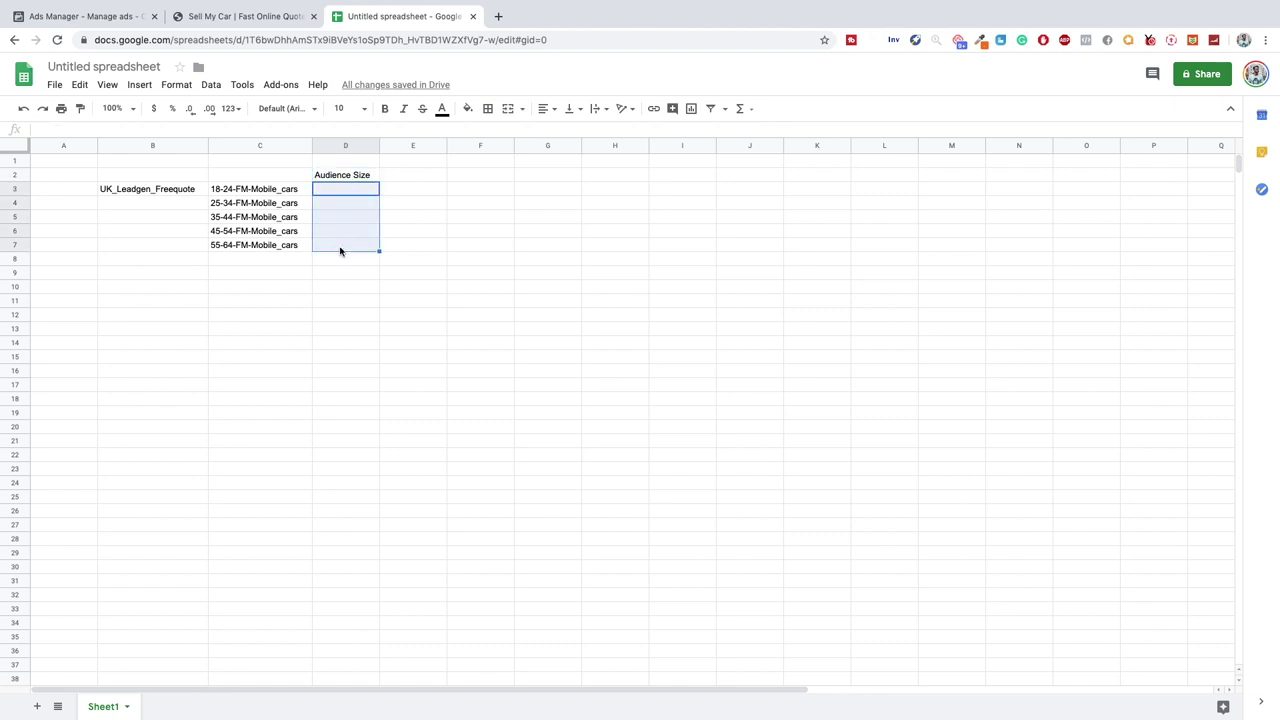
# Duplicate the five mobile ad set names from C3:C7 into the cells starting at C8.
pyautogui.moveTo(273, 195); pyautogui.dragTo(274, 246)
pyautogui.hotkey('ctrl', 'c')
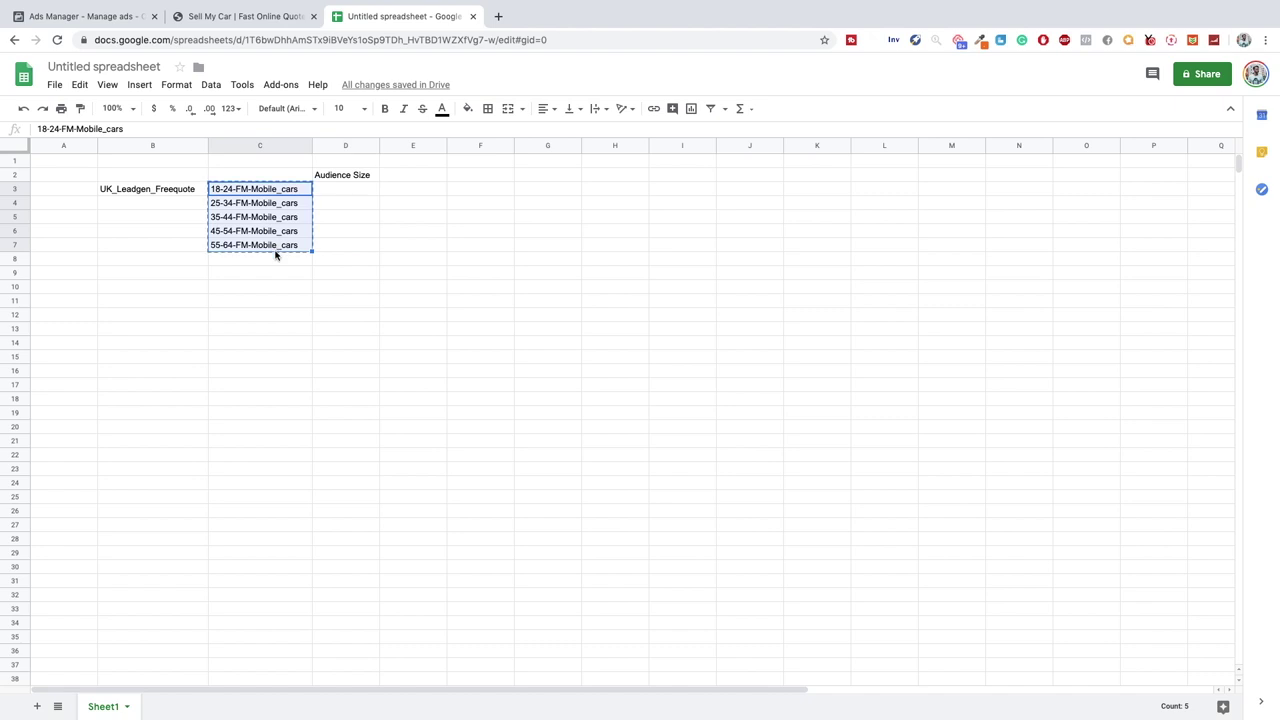
pyautogui.click(277, 259)
pyautogui.hotkey('ctrl', 'v')
# Replace Mobile with desktop in the C8 ad set name so it reads 18-24-FM-desktop_cars.
pyautogui.click(265, 262)
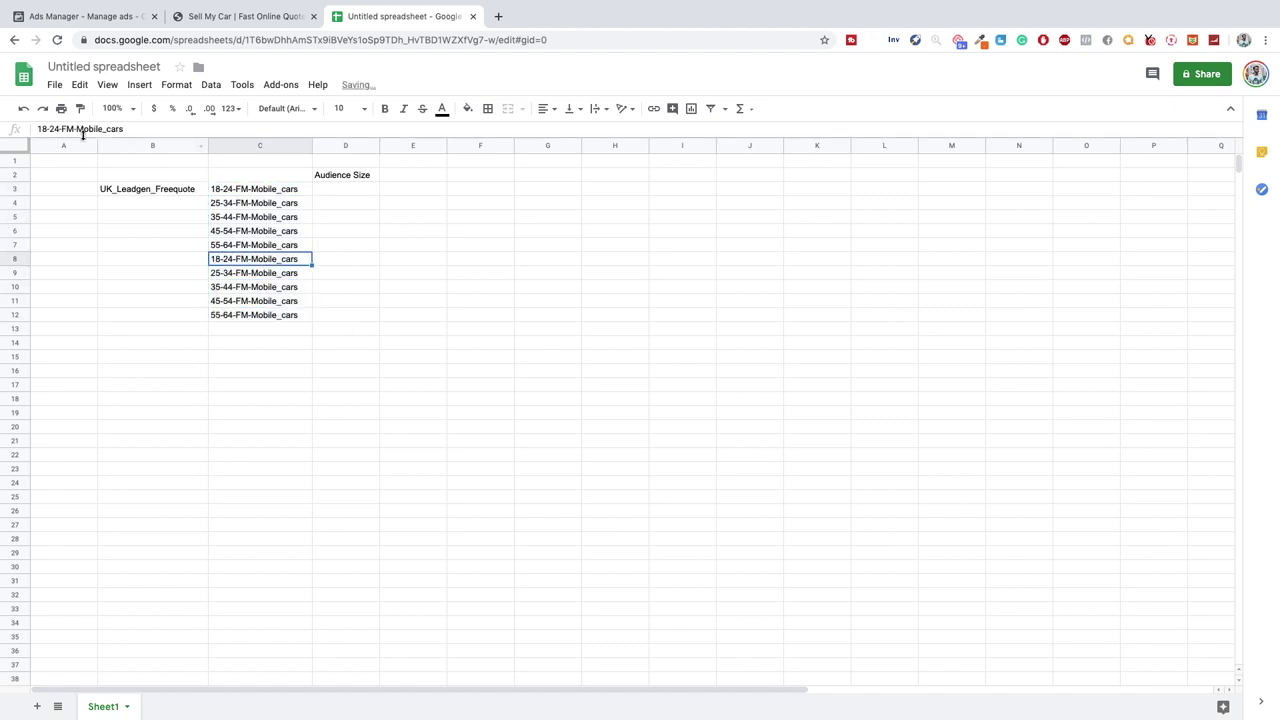
pyautogui.moveTo(76, 129); pyautogui.dragTo(103, 129)
pyautogui.write('desktop')
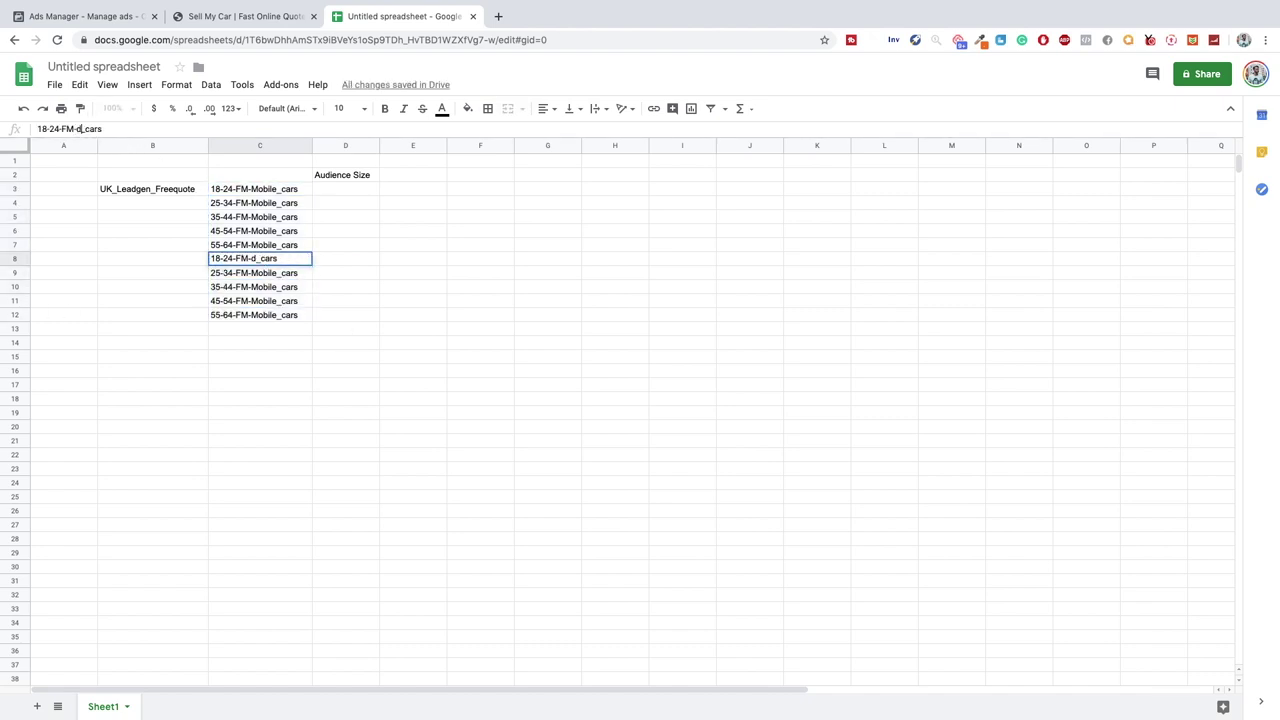
pyautogui.press('Return')
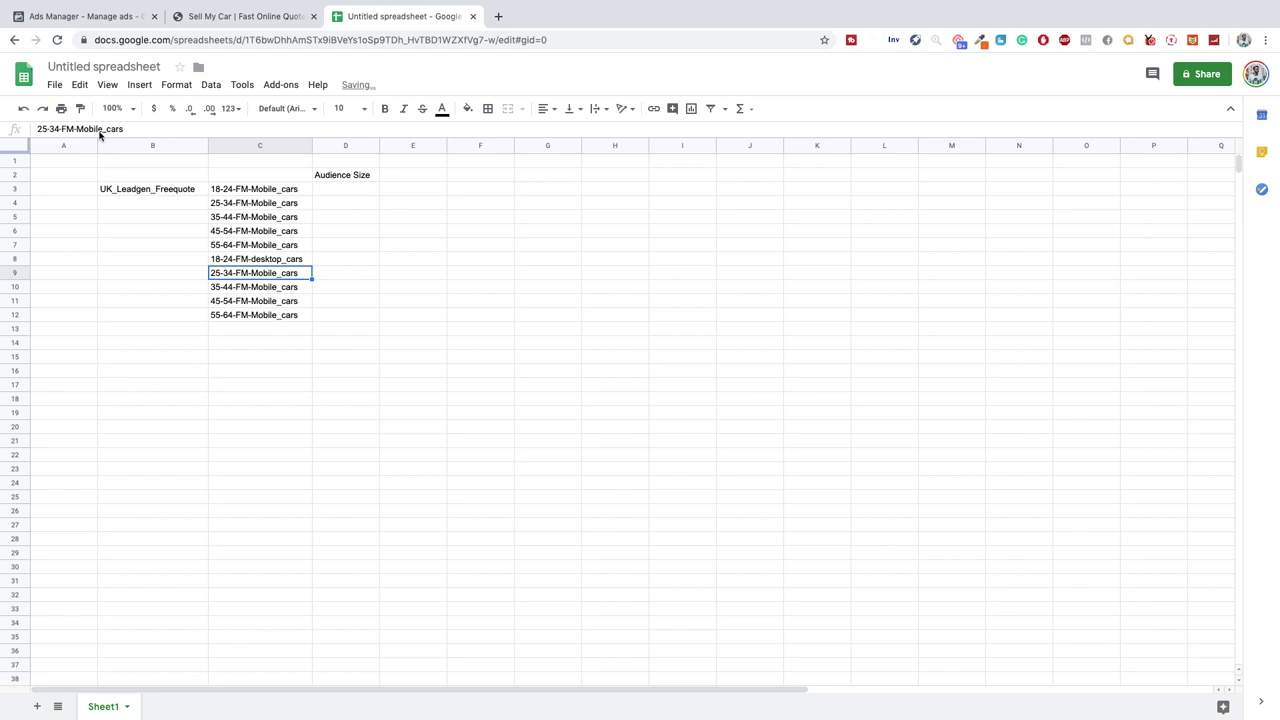
# Replace Mobile with desktop in the C9 and C10 ad set names for ages 25-34 and 35-44.
pyautogui.moveTo(76, 129); pyautogui.dragTo(103, 129)
pyautogui.write('desktop')
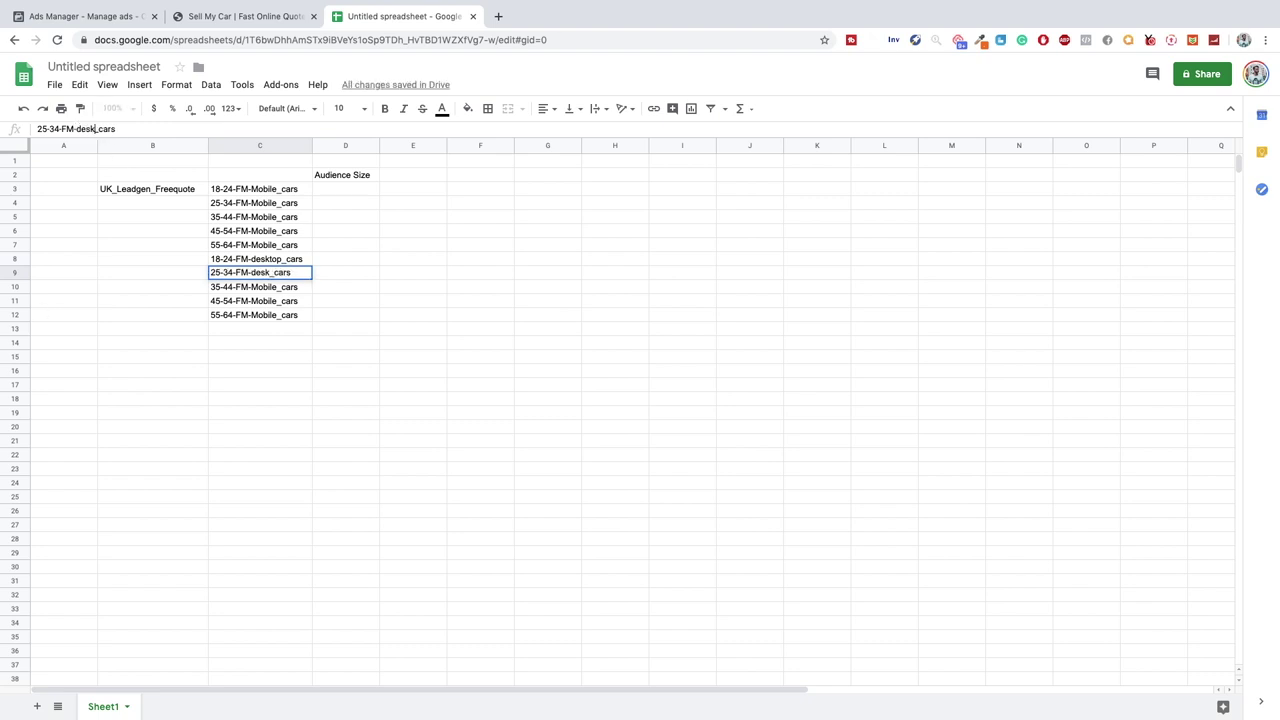
pyautogui.press('Return')
pyautogui.moveTo(76, 129); pyautogui.dragTo(103, 129)
pyautogui.write('desktop')
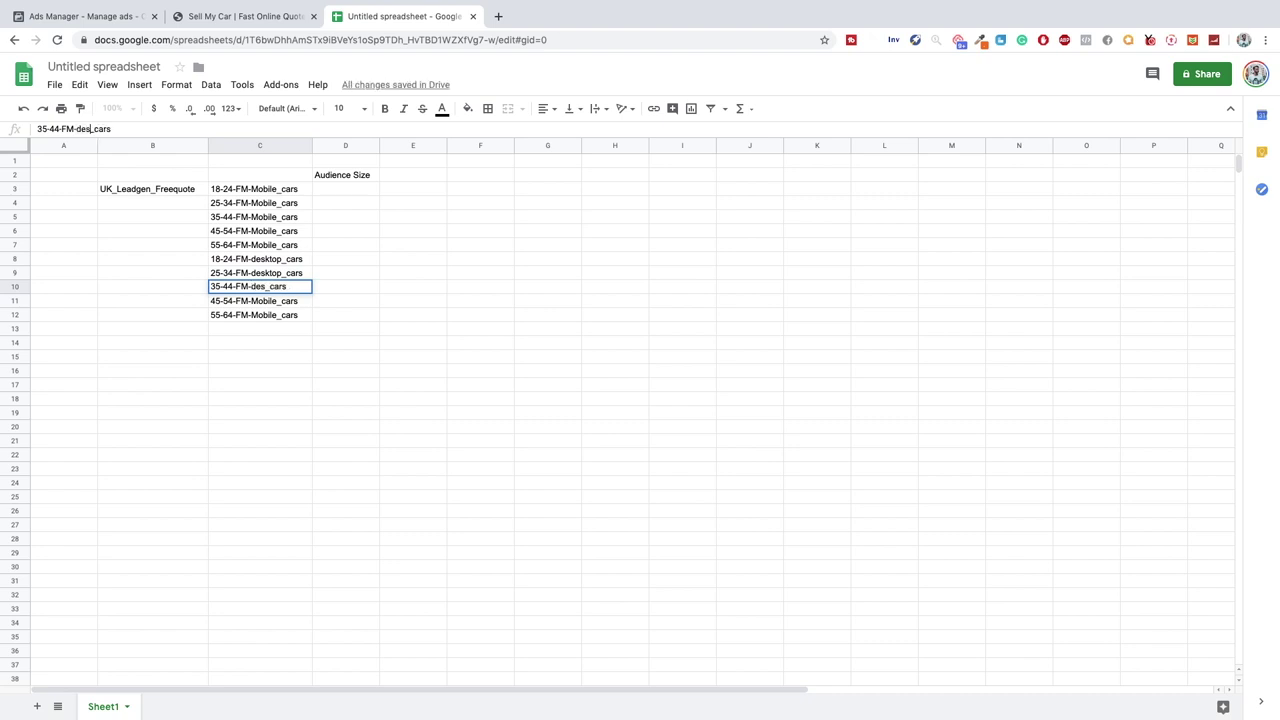
pyautogui.press('Return')
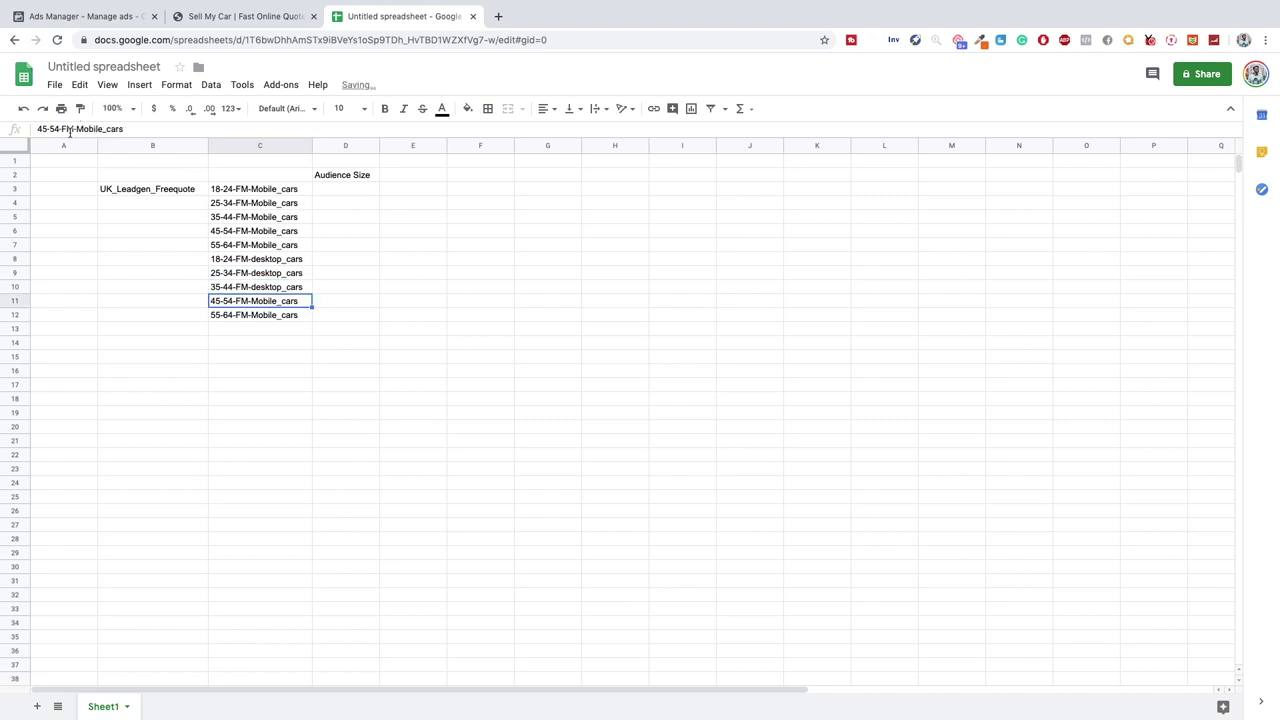
# Replace Mobile with desktop in the C11 and C12 ad set names for ages 45-54 and 55-64.
pyautogui.moveTo(76, 129); pyautogui.dragTo(106, 129)
pyautogui.write('desktop')
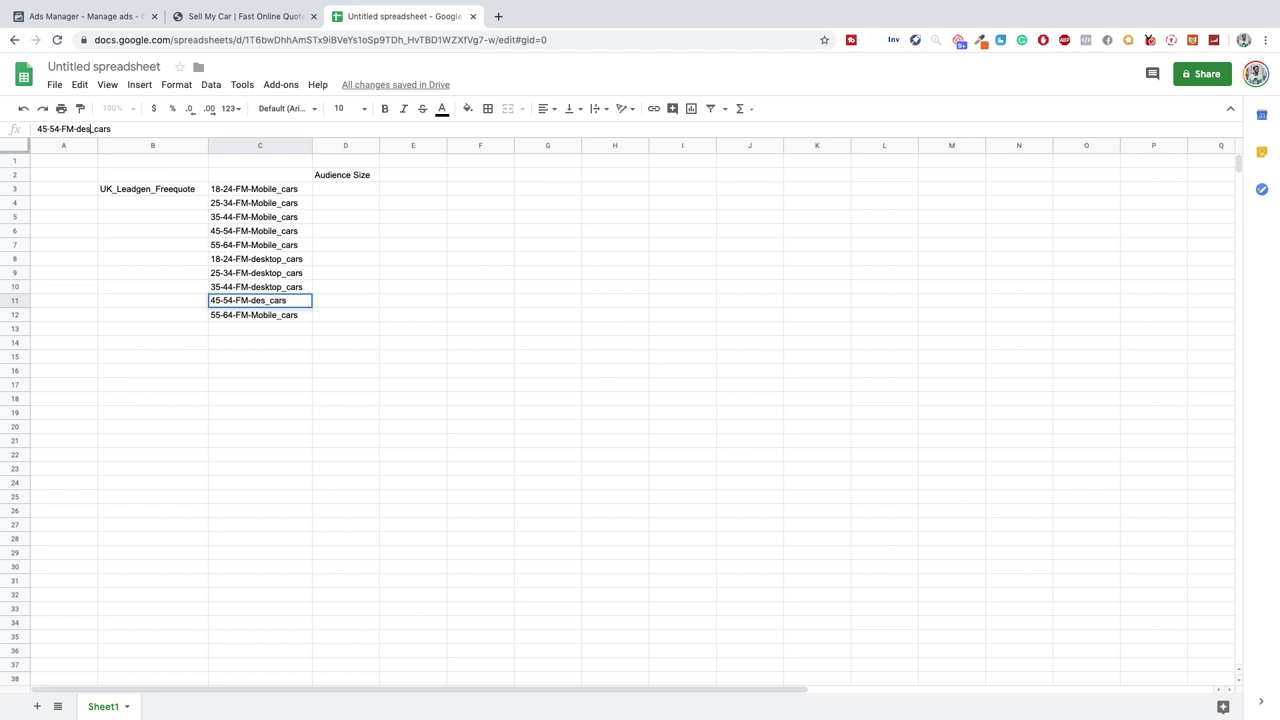
pyautogui.press('BackSpace')
pyautogui.write('p')
pyautogui.press('Return')
pyautogui.moveTo(77, 128); pyautogui.dragTo(106, 129)
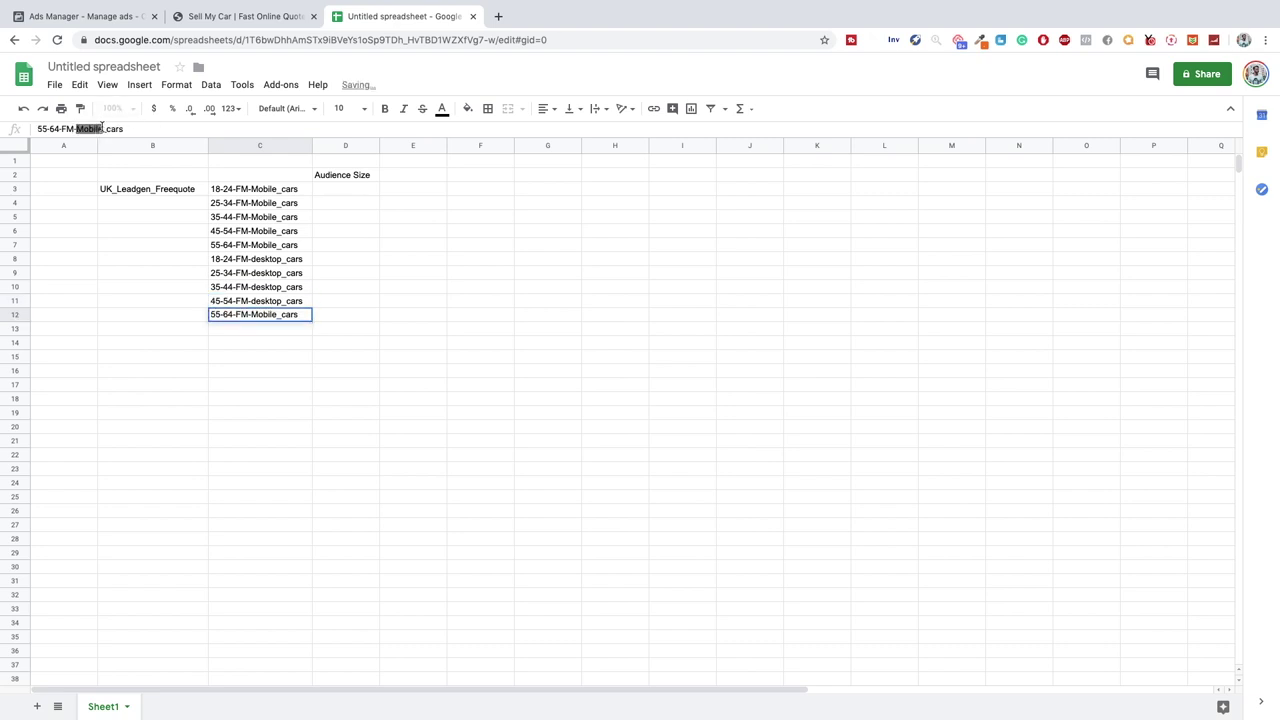
pyautogui.write('desktop')
pyautogui.press('Return')
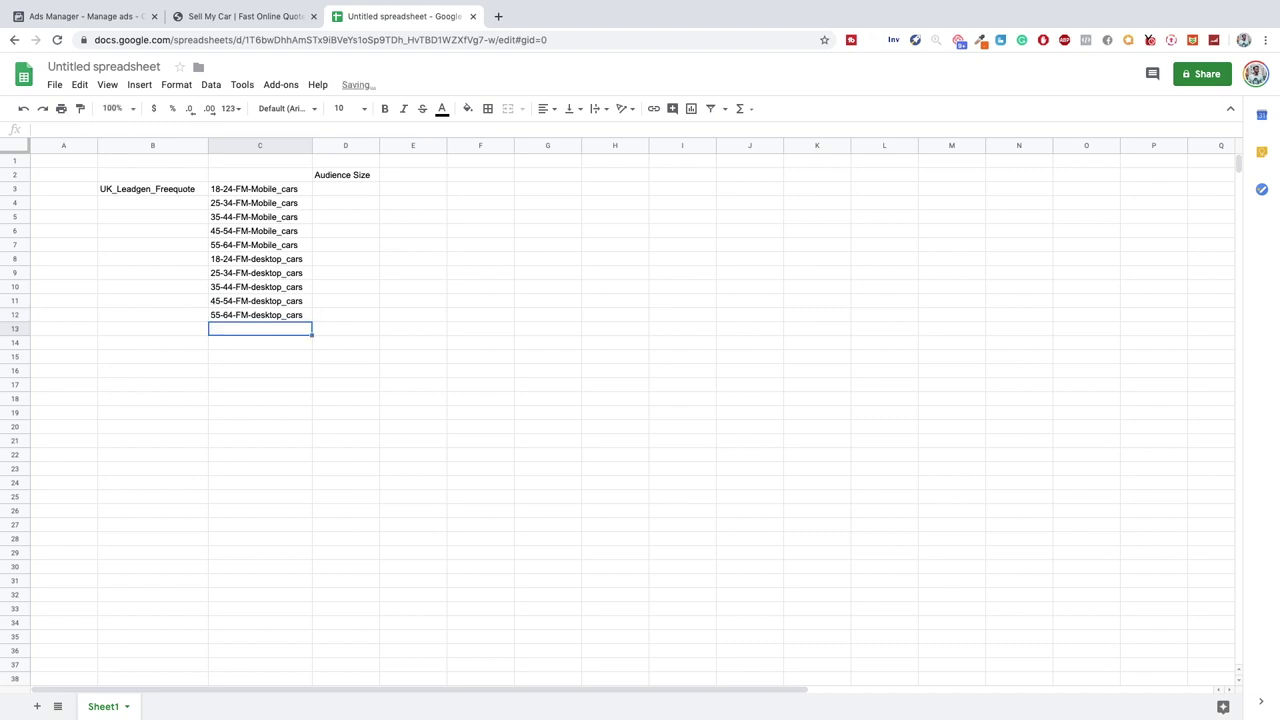
pyautogui.click(291, 188)
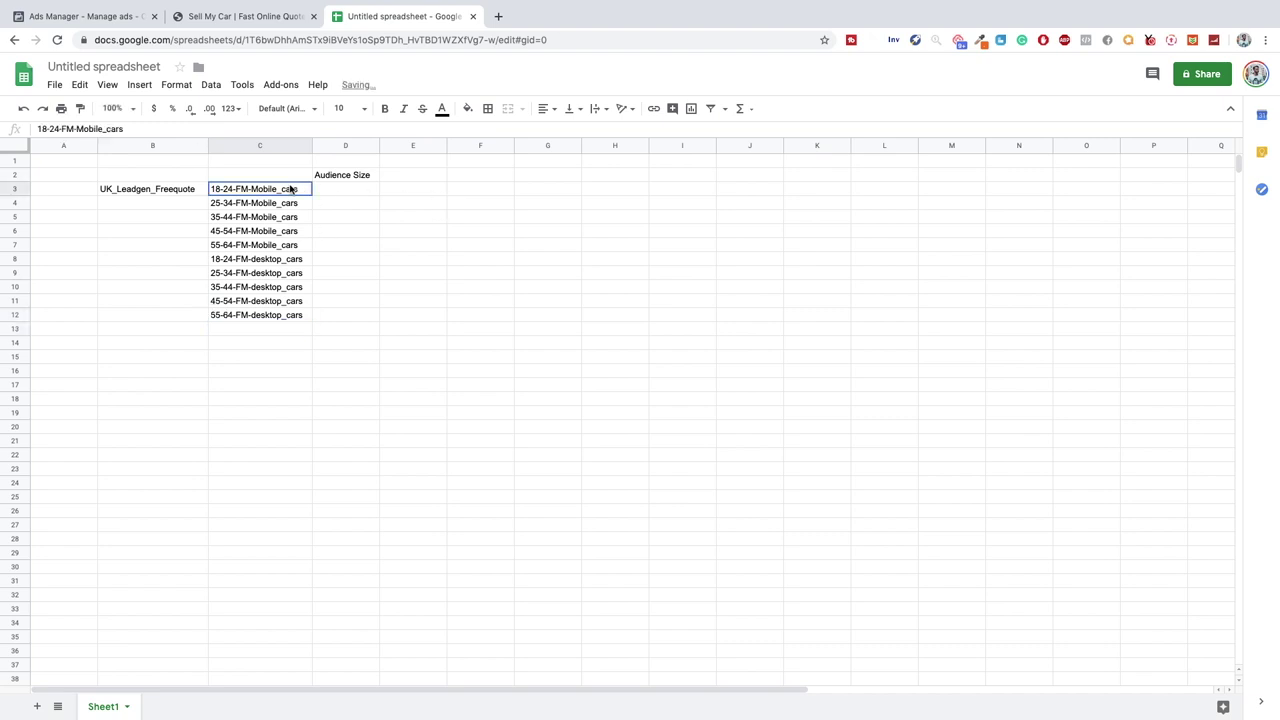
pyautogui.moveTo(267, 193); pyautogui.dragTo(267, 248)
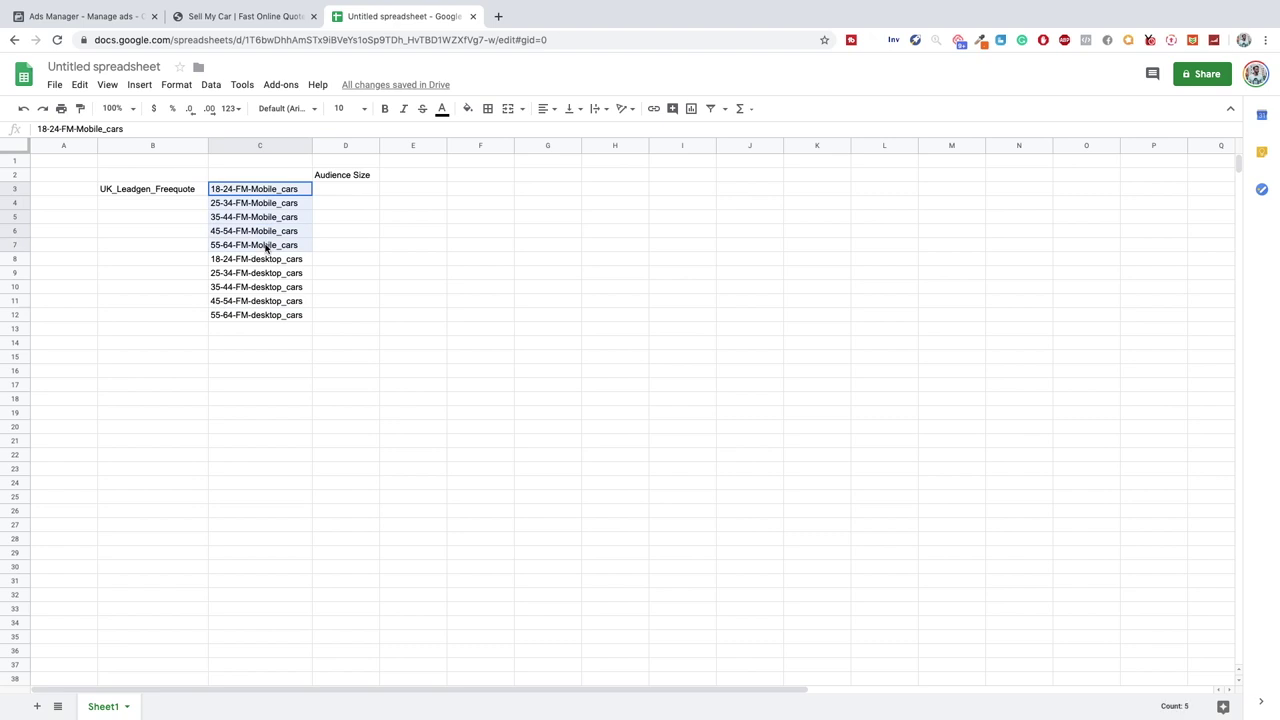
pyautogui.click(266, 259)
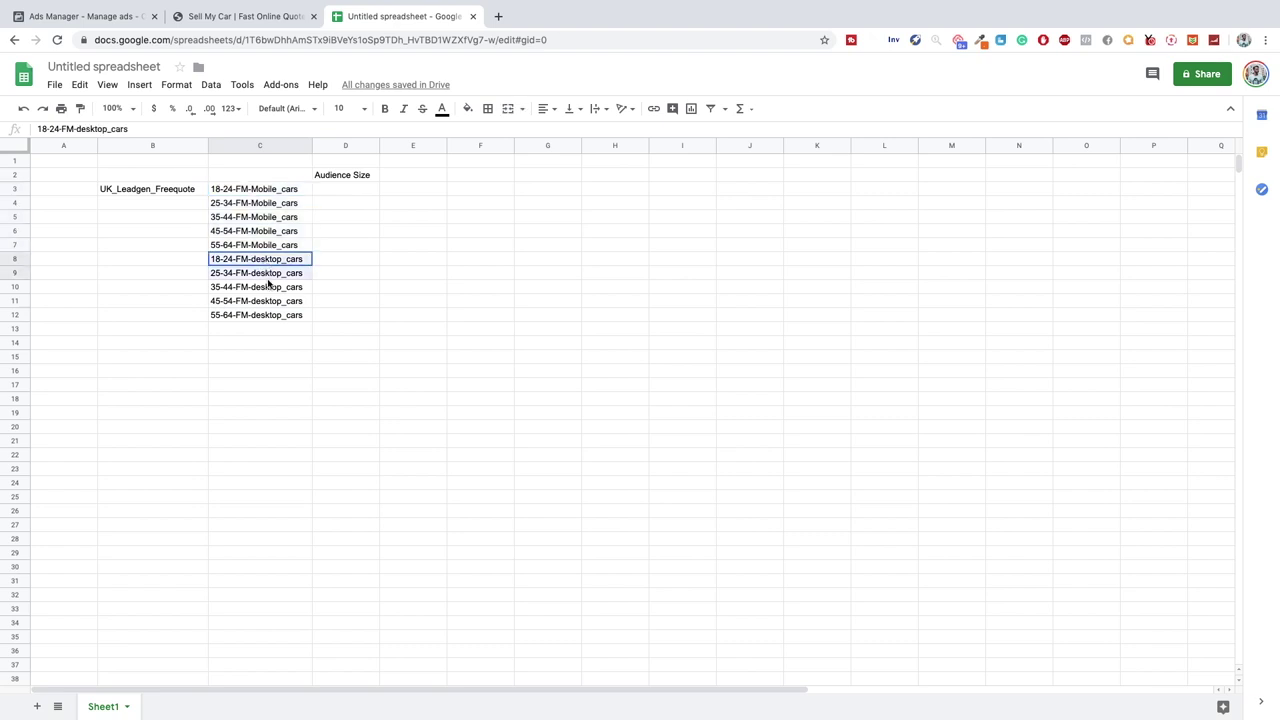
pyautogui.moveTo(268, 278); pyautogui.dragTo(269, 315)
pyautogui.click(321, 305)
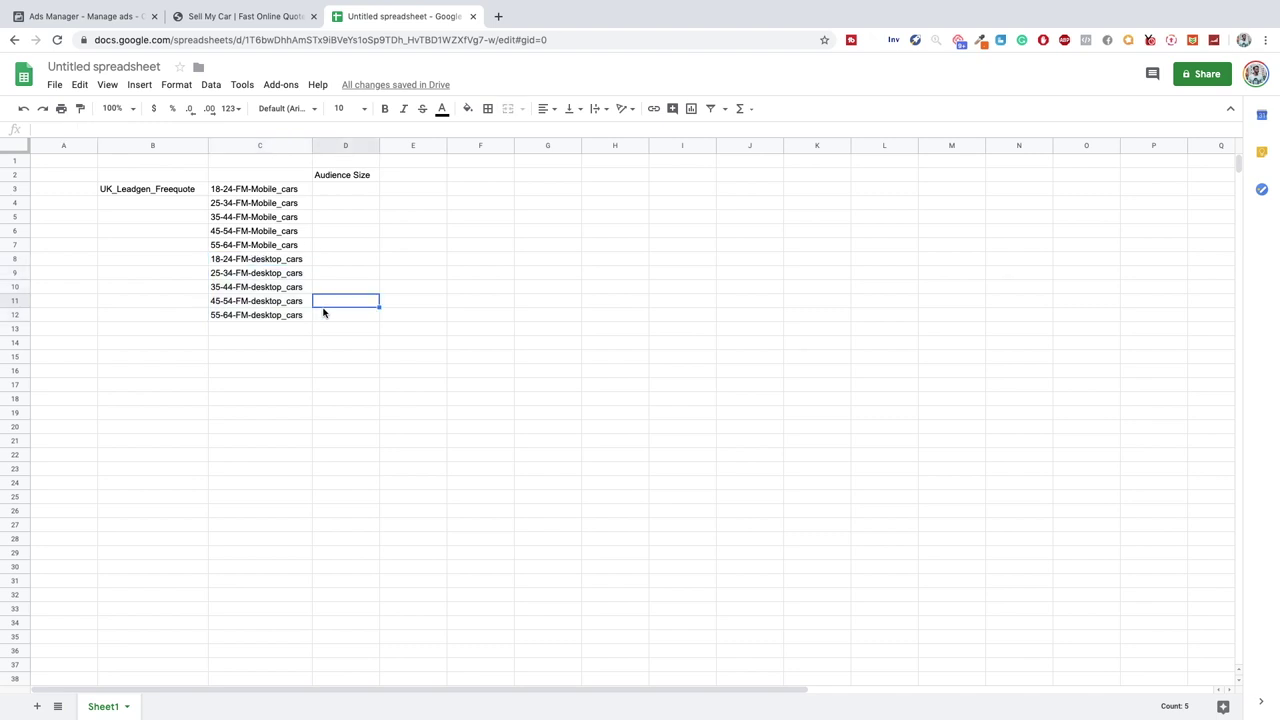
pyautogui.click(270, 215)
pyautogui.click(294, 300)
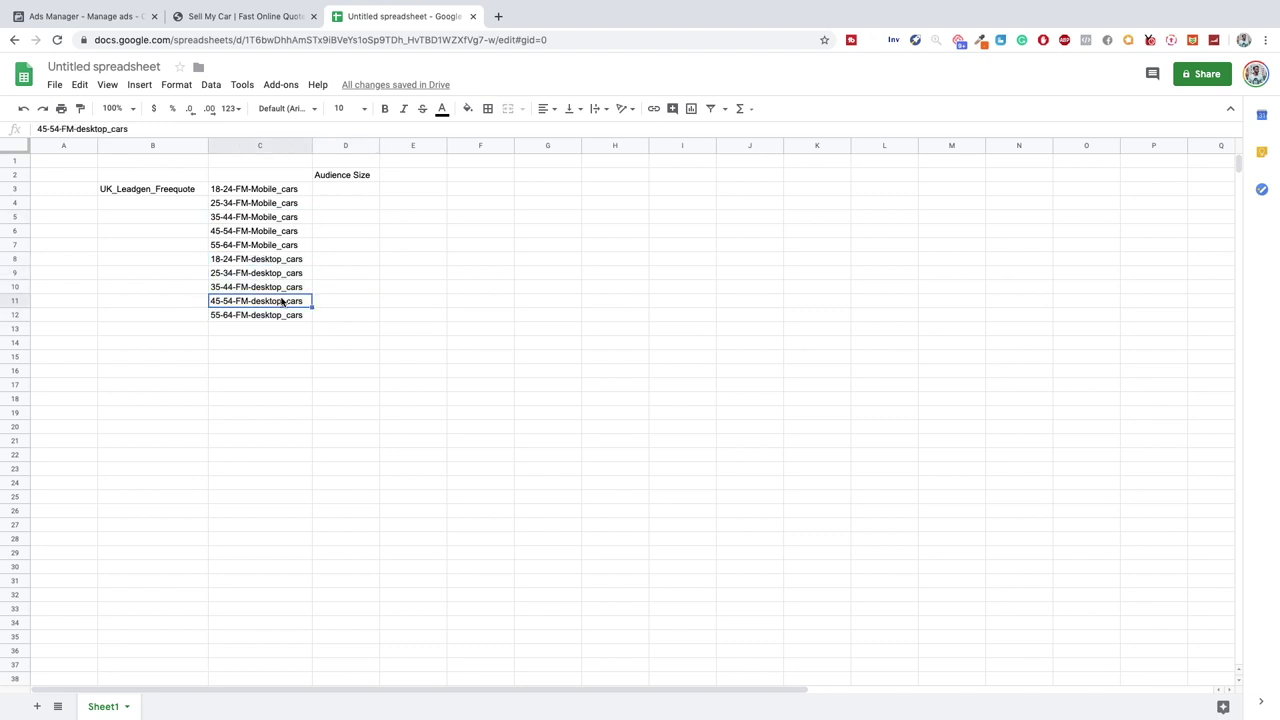
# Duplicate the ten mobile and desktop ad set names from C3:C12 into the cells starting at C13.
pyautogui.moveTo(289, 189); pyautogui.dragTo(286, 314)
pyautogui.hotkey('ctrl', 'c')
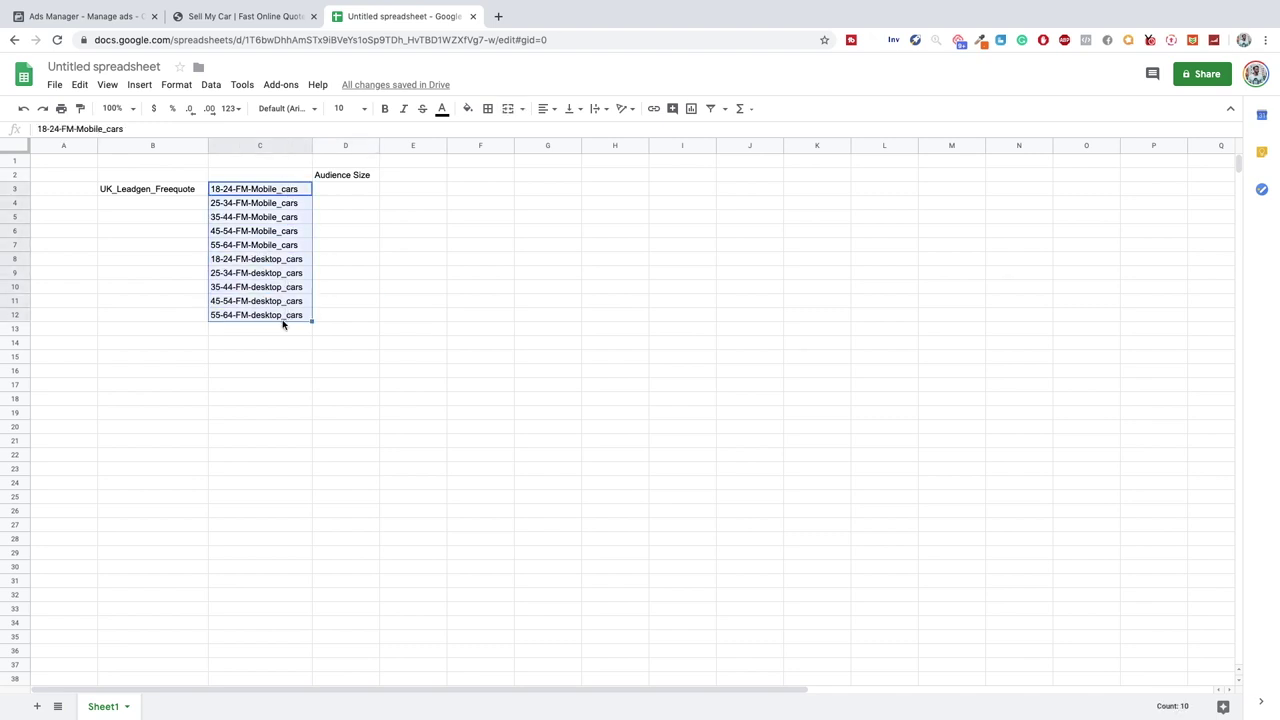
pyautogui.click(280, 328)
pyautogui.hotkey('ctrl', 'v')
# Replace cars with SUV's in the C14 ad set name so it reads 25-34-FM-Mobile_SUV's.
pyautogui.click(282, 344)
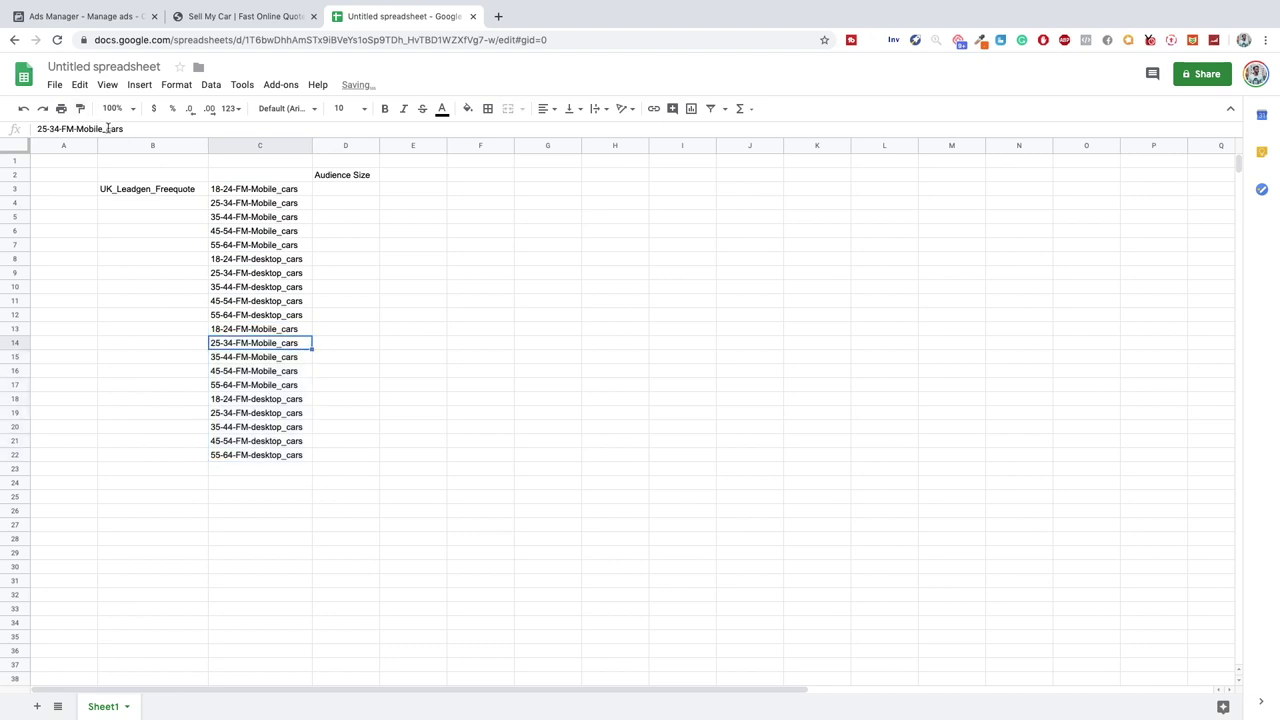
pyautogui.moveTo(124, 128); pyautogui.dragTo(106, 128)
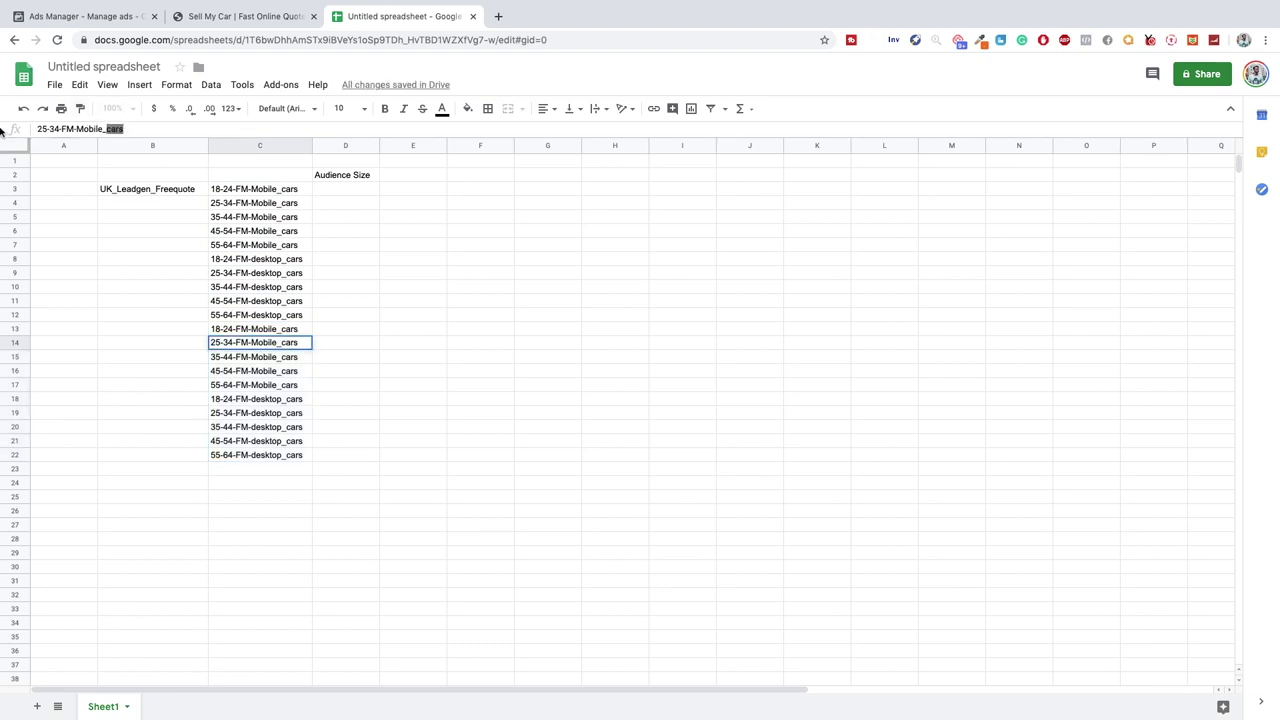
pyautogui.write("SUV's")
pyautogui.press('Return')
# Clear the duplicated ad set names from cells C14:C22.
pyautogui.press('Up')
pyautogui.press('Down')
pyautogui.press('Down')
pyautogui.press('Down')
pyautogui.press('Down')
pyautogui.press('Down')
pyautogui.press('Down')
pyautogui.press('Down')
pyautogui.press('Down')
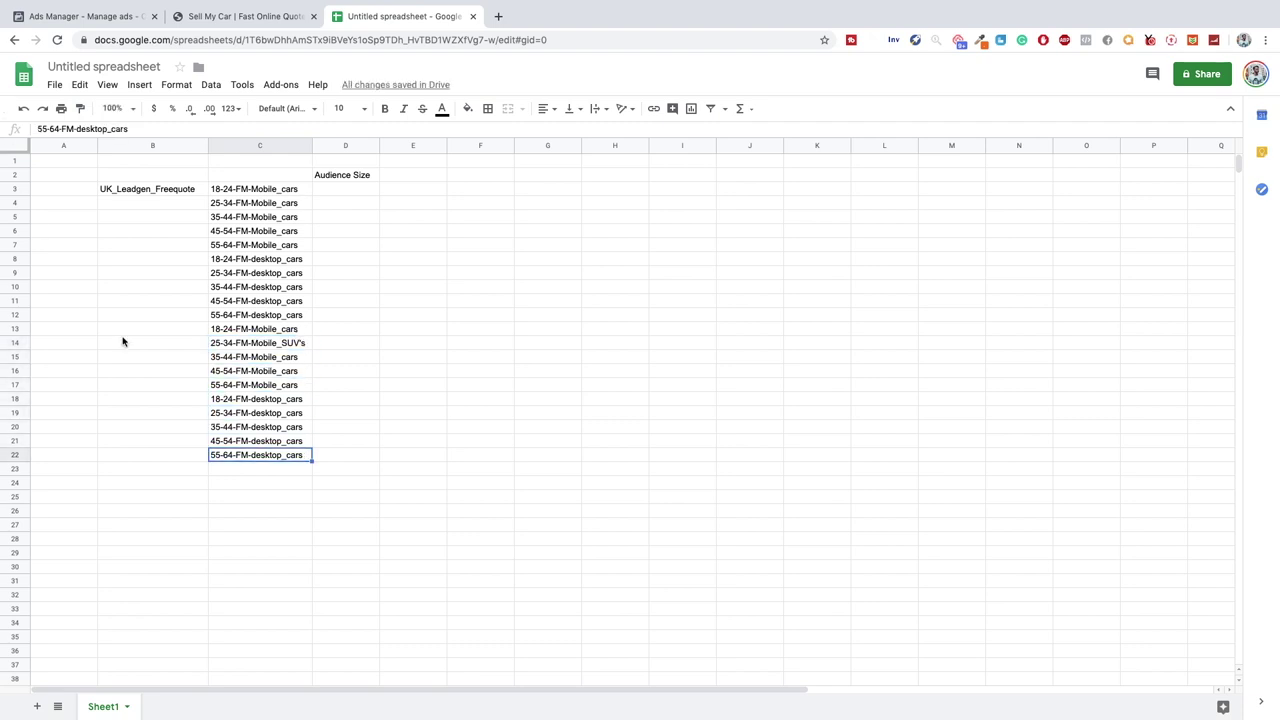
pyautogui.moveTo(266, 344); pyautogui.dragTo(275, 456)
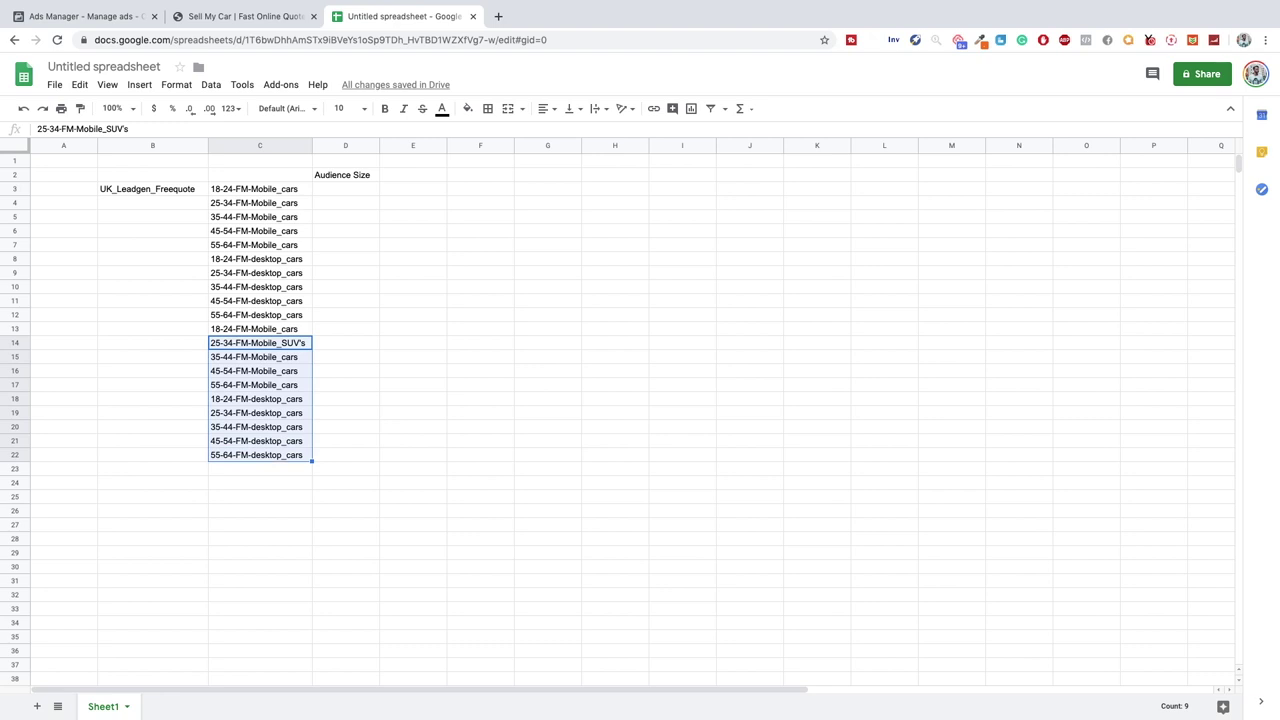
pyautogui.press('Delete')
pyautogui.click(152, 342)
pyautogui.click(152, 328)
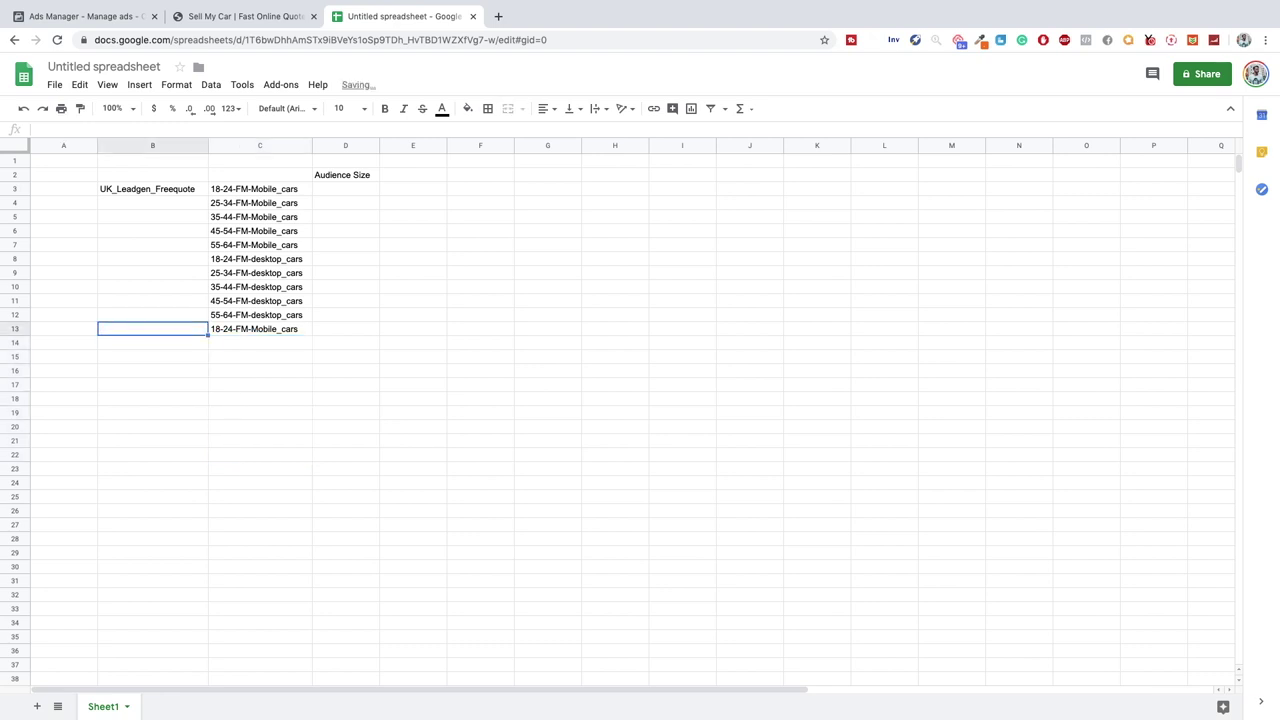
pyautogui.click(152, 314)
pyautogui.press('Up')
pyautogui.press('Up')
pyautogui.press('Up')
pyautogui.press('Up')
pyautogui.press('Up')
pyautogui.press('Up')
pyautogui.press('Up')
pyautogui.press('Up')
pyautogui.press('Up')
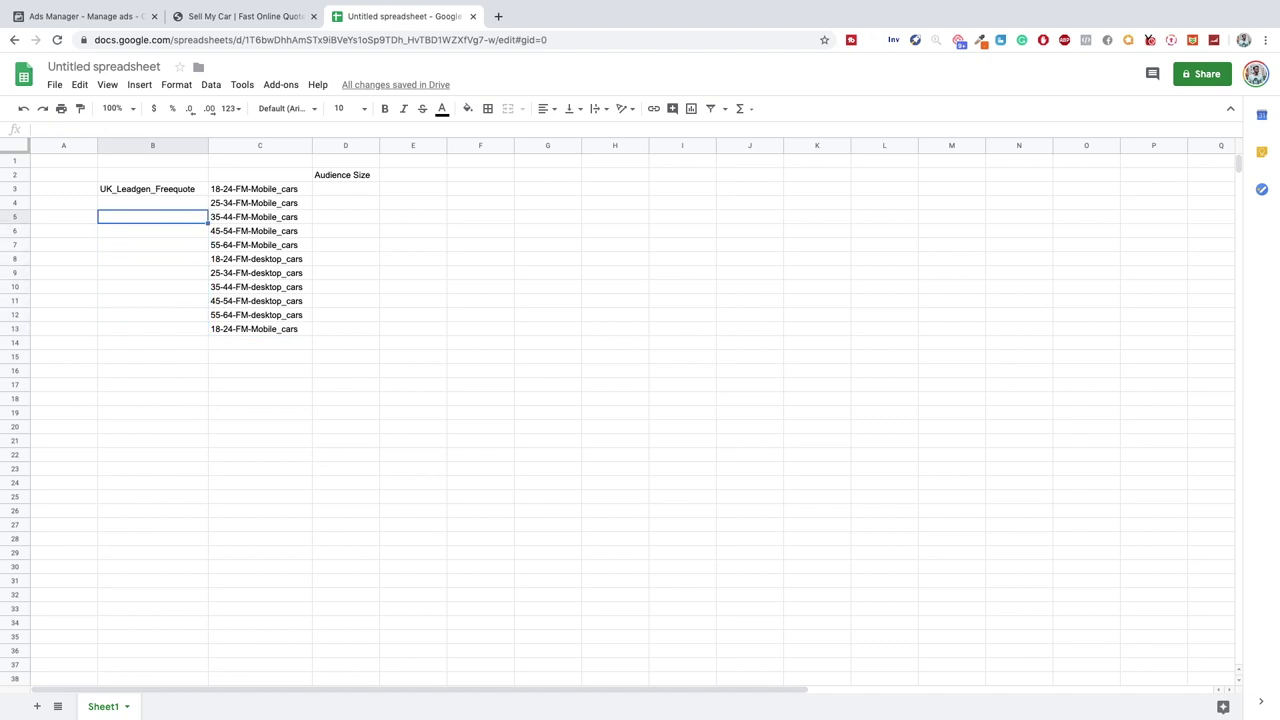
pyautogui.click(259, 188)
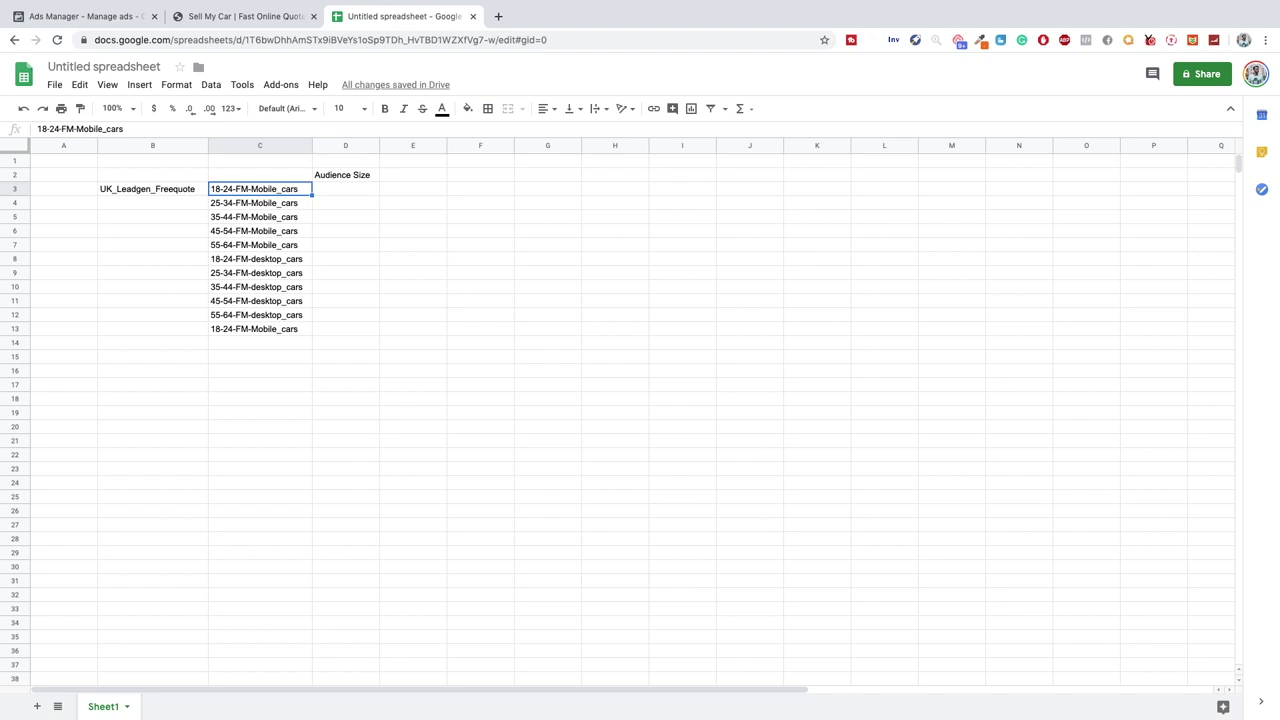
pyautogui.click(222, 233)
pyautogui.moveTo(222, 233); pyautogui.dragTo(222, 247)
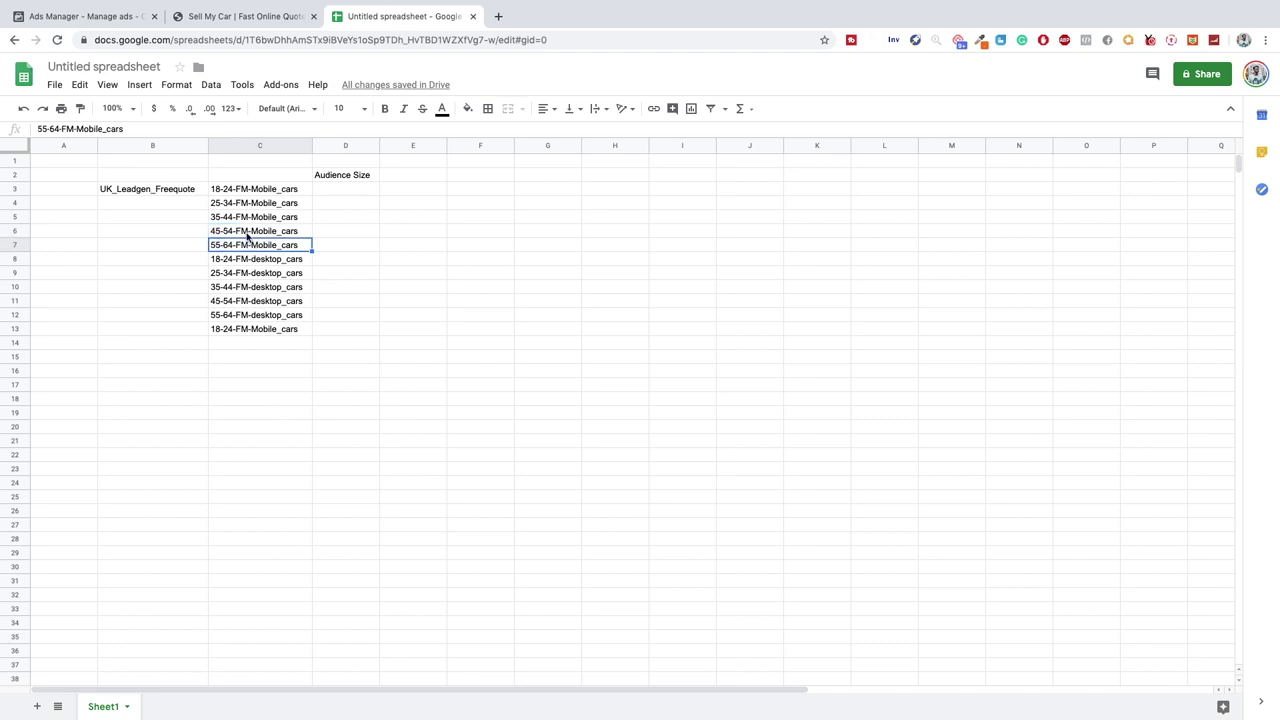
pyautogui.moveTo(250, 189); pyautogui.dragTo(254, 331)
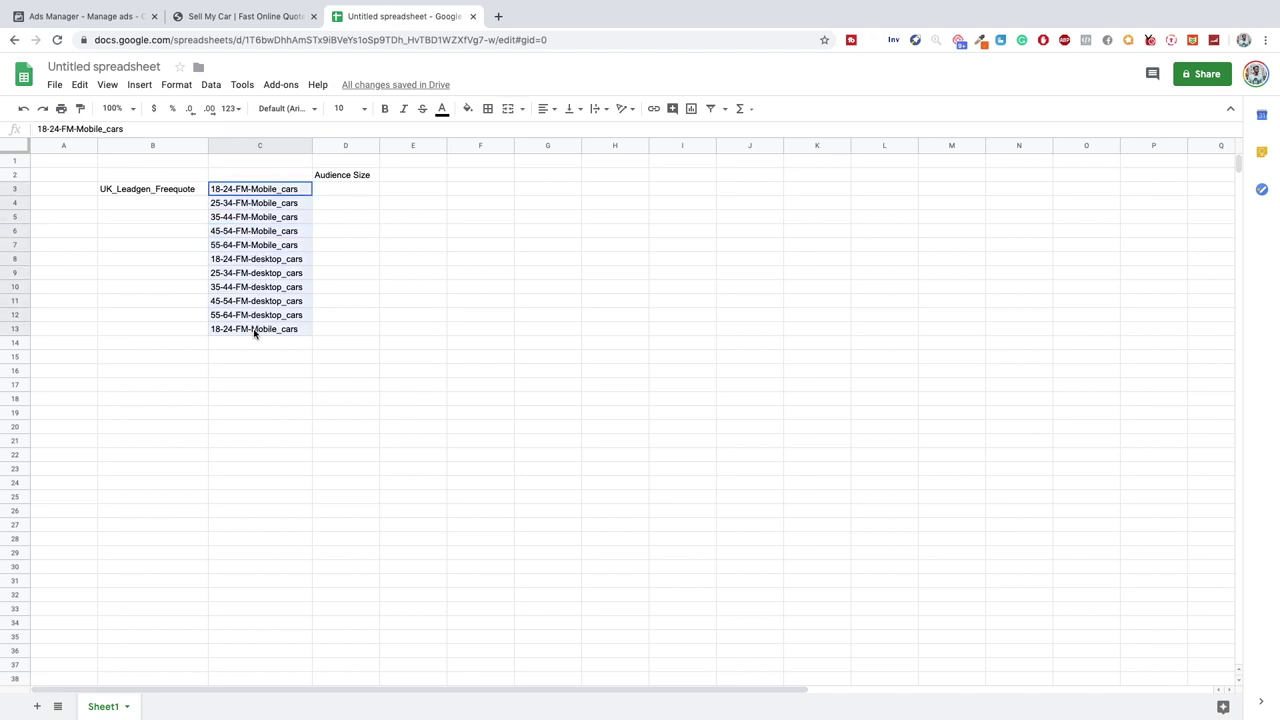
pyautogui.click(317, 340)
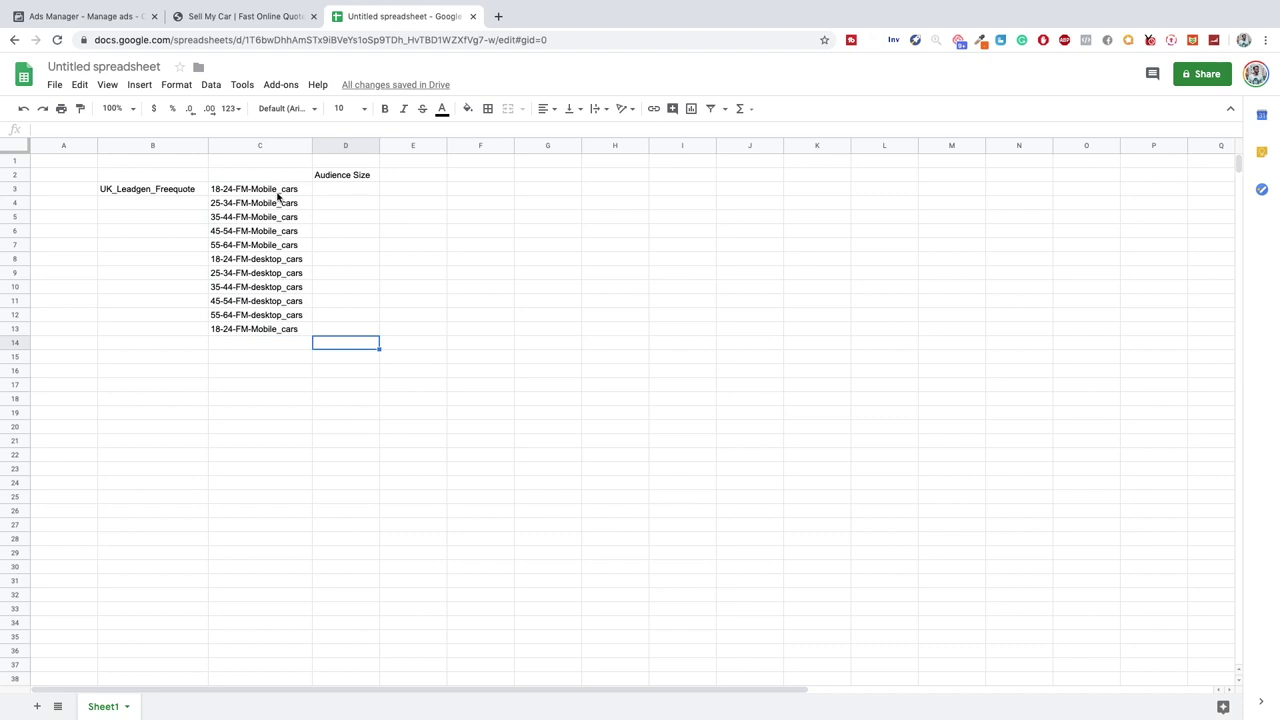
pyautogui.moveTo(278, 196); pyautogui.dragTo(286, 329)
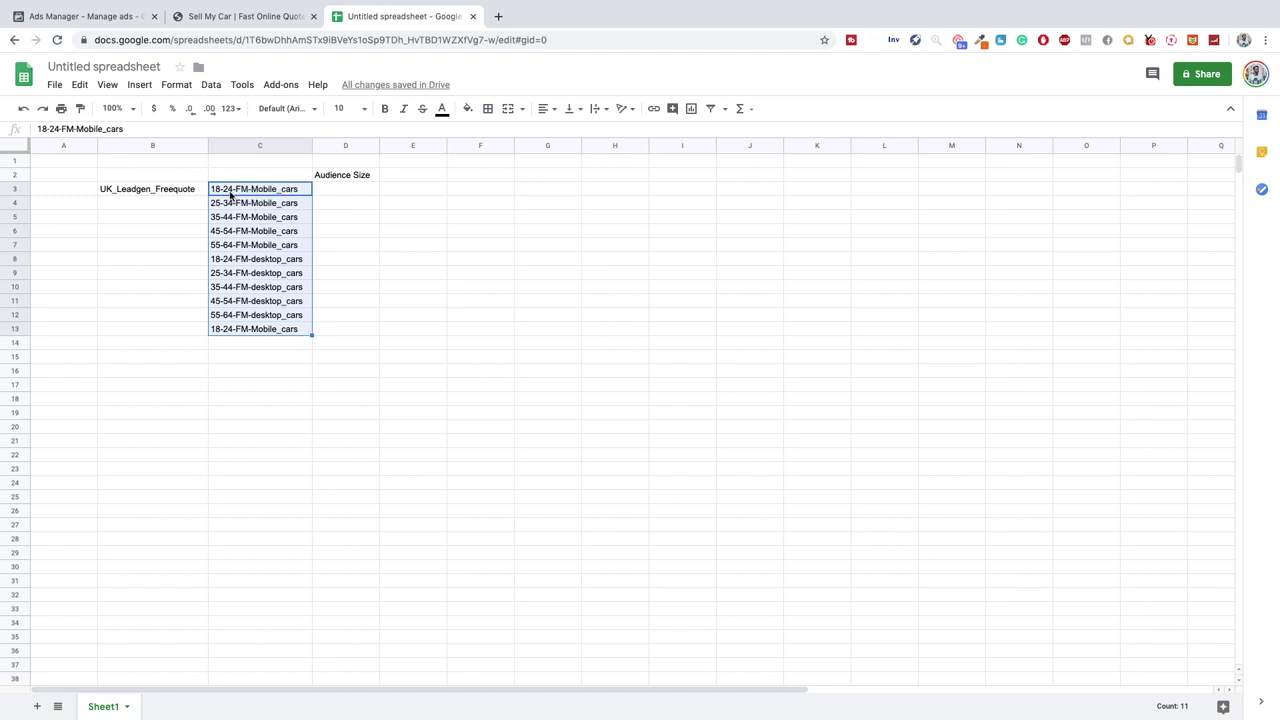
pyautogui.moveTo(266, 349); pyautogui.dragTo(281, 491)
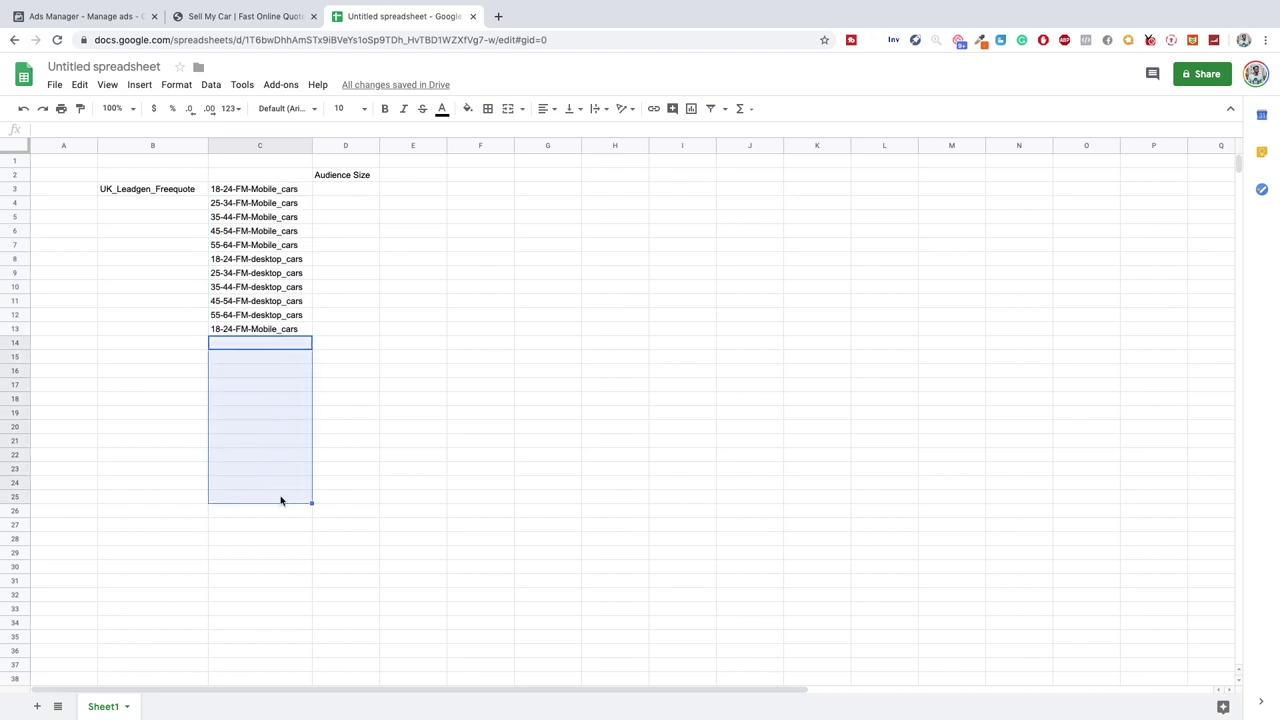
pyautogui.click(383, 470)
pyautogui.click(268, 191)
pyautogui.moveTo(268, 191); pyautogui.dragTo(292, 328)
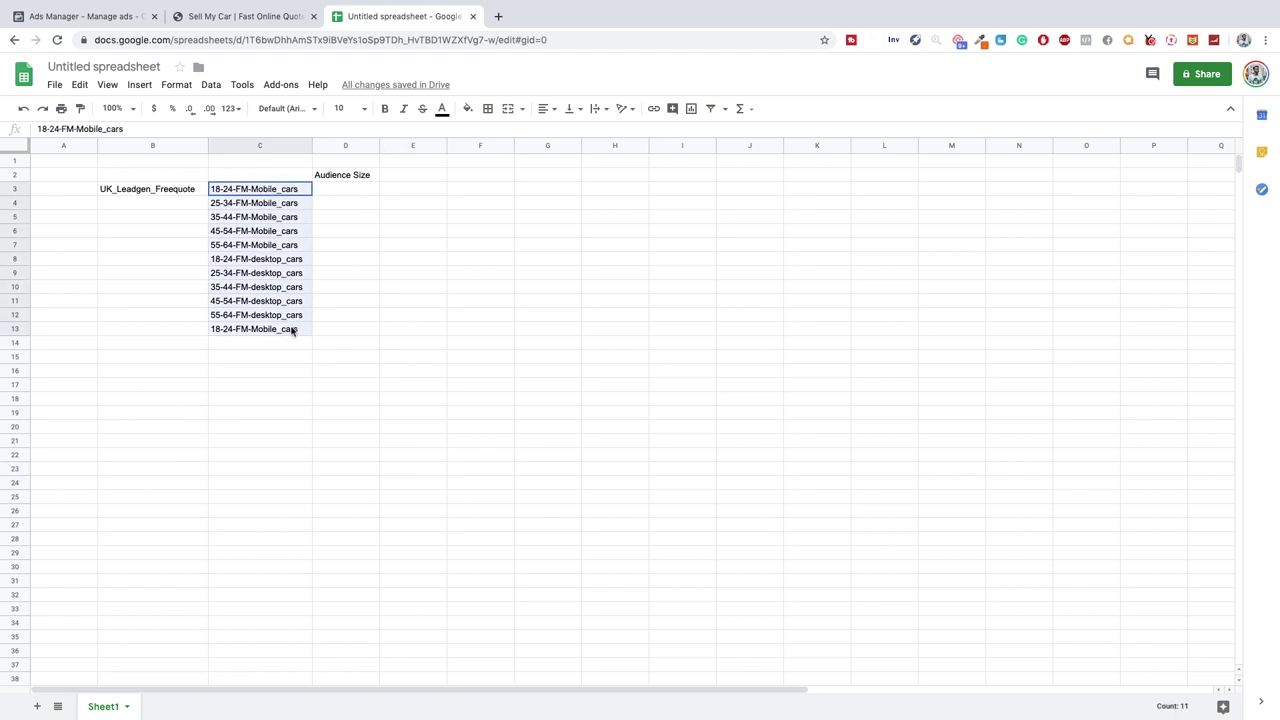
pyautogui.click(331, 204)
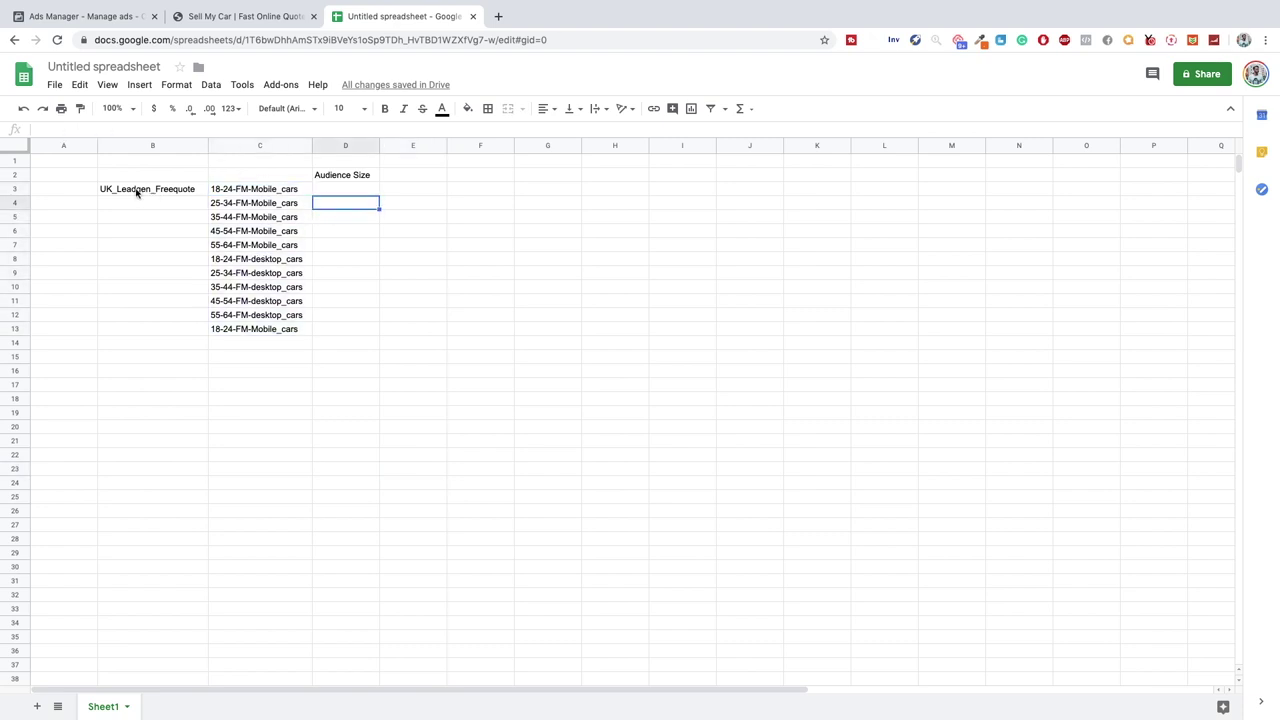
# Shade the campaign name and the first ad set name in B3:C3 light green.
pyautogui.moveTo(137, 193); pyautogui.dragTo(263, 194)
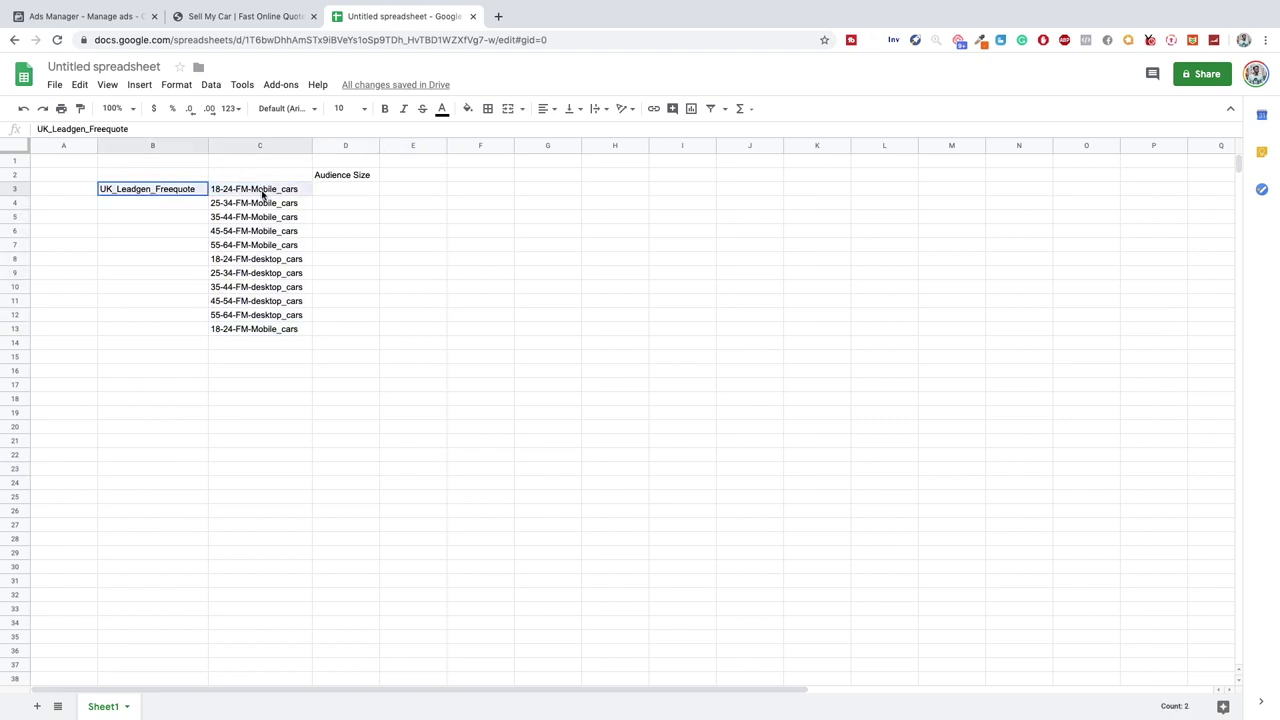
pyautogui.click(466, 110)
pyautogui.click(530, 191)
pyautogui.click(395, 191)
pyautogui.click(349, 189)
pyautogui.click(405, 176)
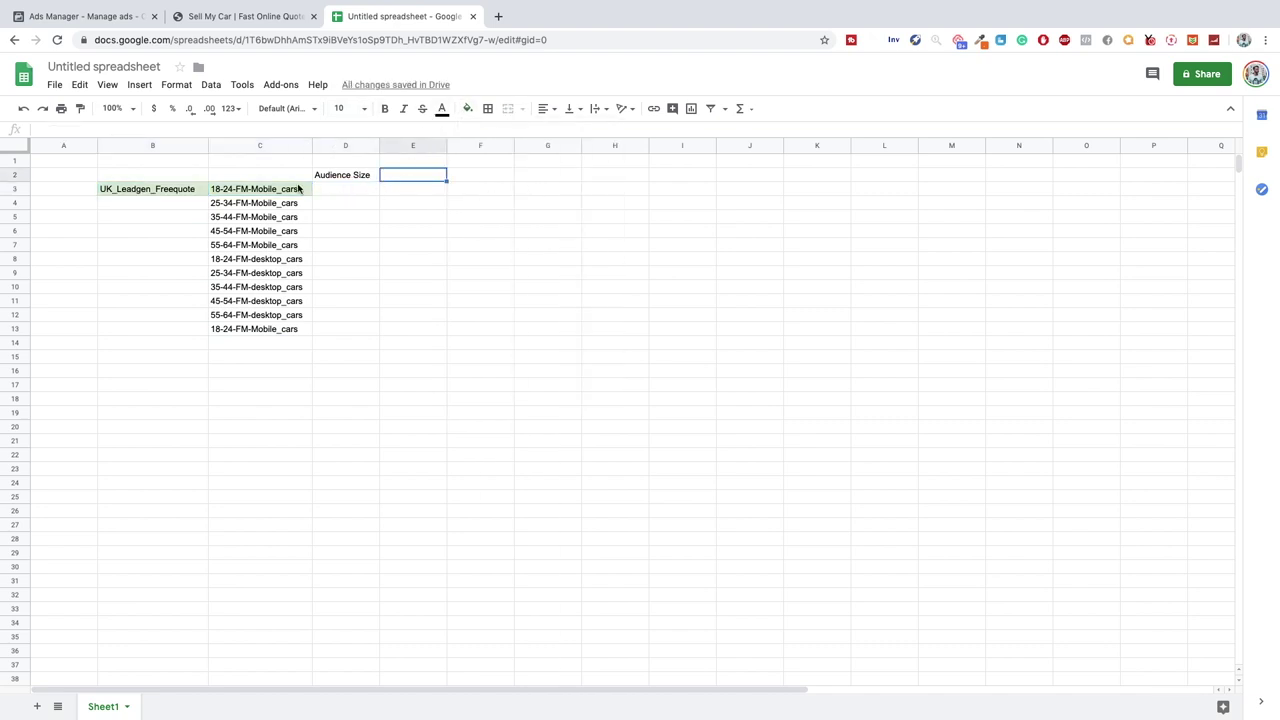
# Enter the column headers Adset in C2 and Ad in E2.
pyautogui.click(257, 176)
pyautogui.write('Adset')
pyautogui.press('Return')
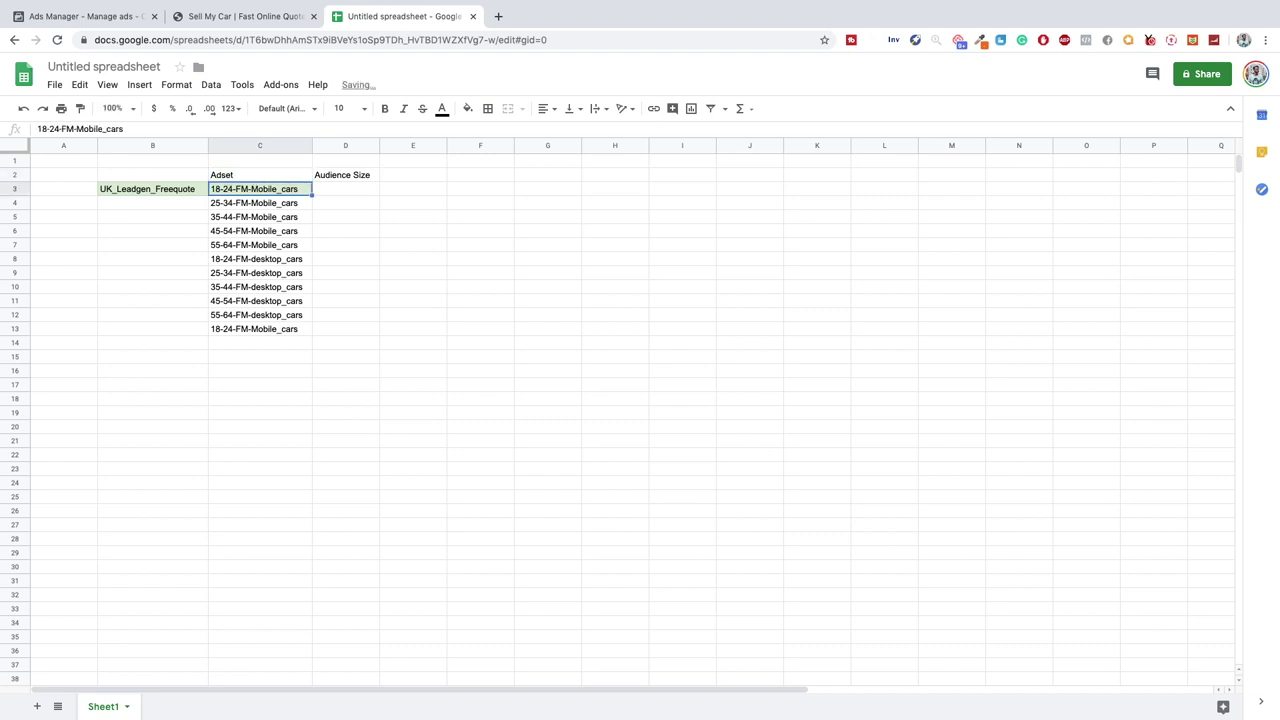
pyautogui.click(345, 175)
pyautogui.click(412, 175)
pyautogui.write('Ad')
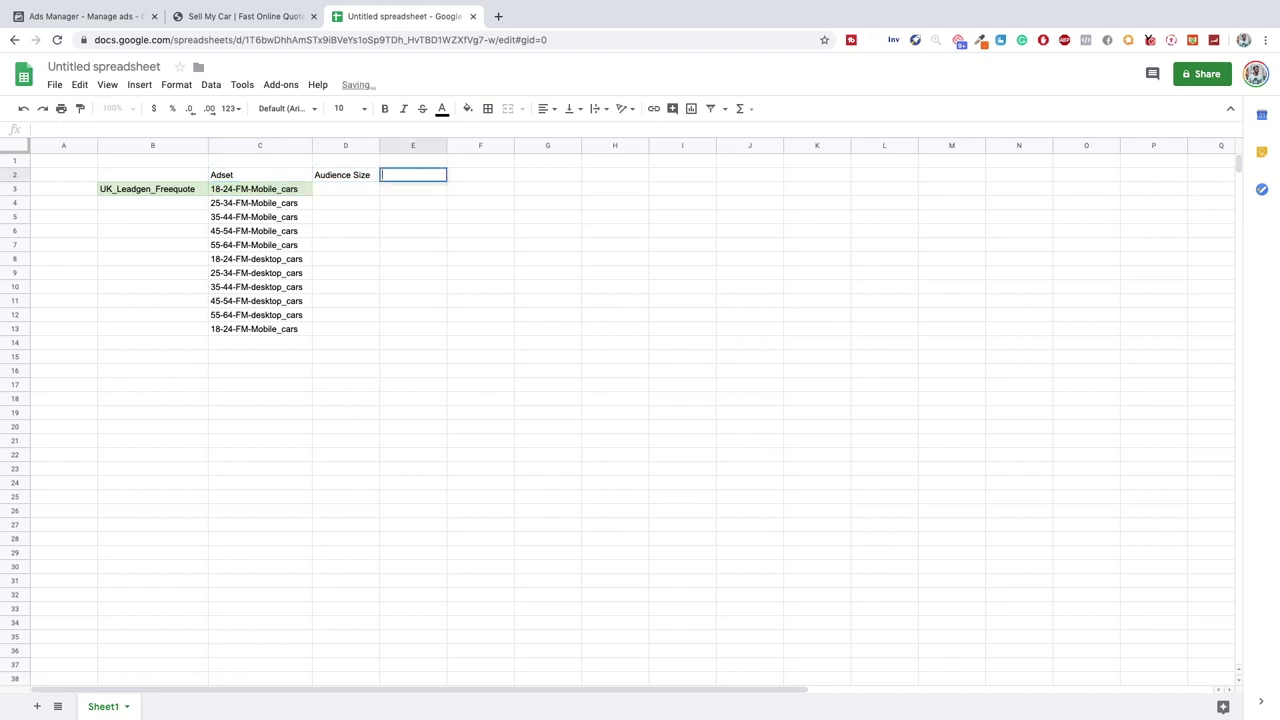
pyautogui.press('Return')
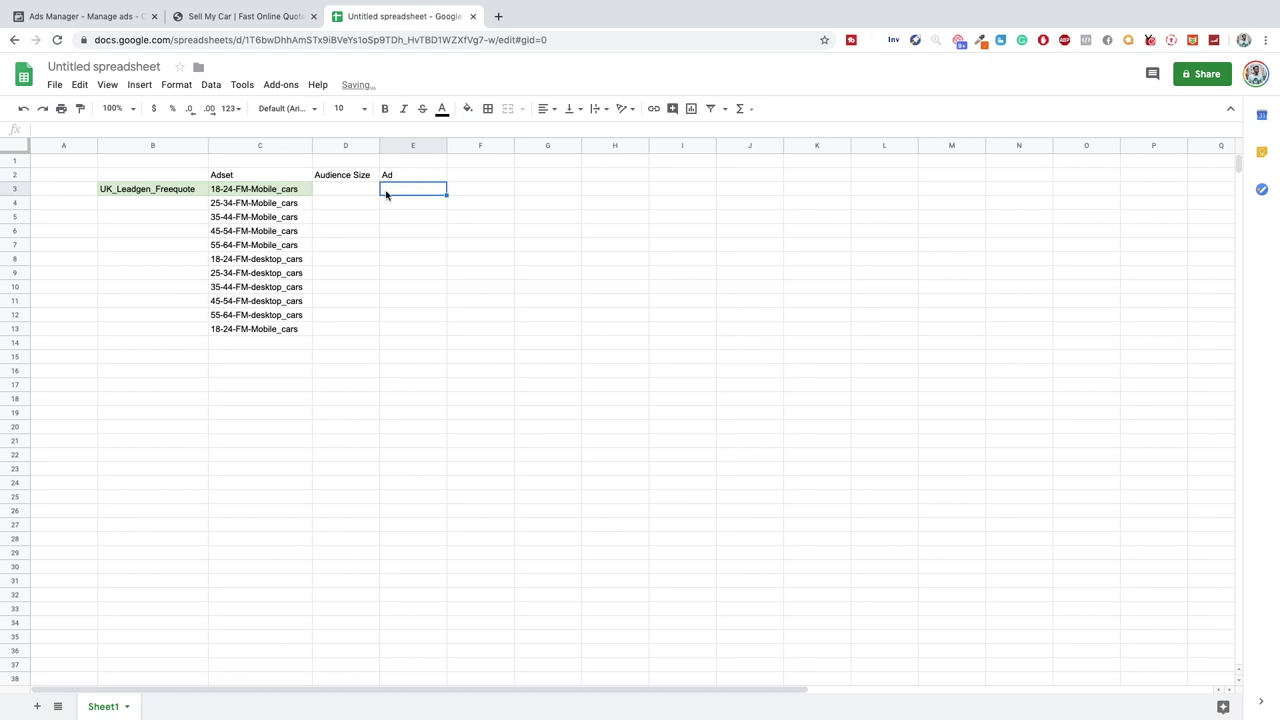
# Enter 3 images in E3 under the Ad header for the first ad set.
pyautogui.write('3 images')
pyautogui.press('Return')
pyautogui.click(412, 188)
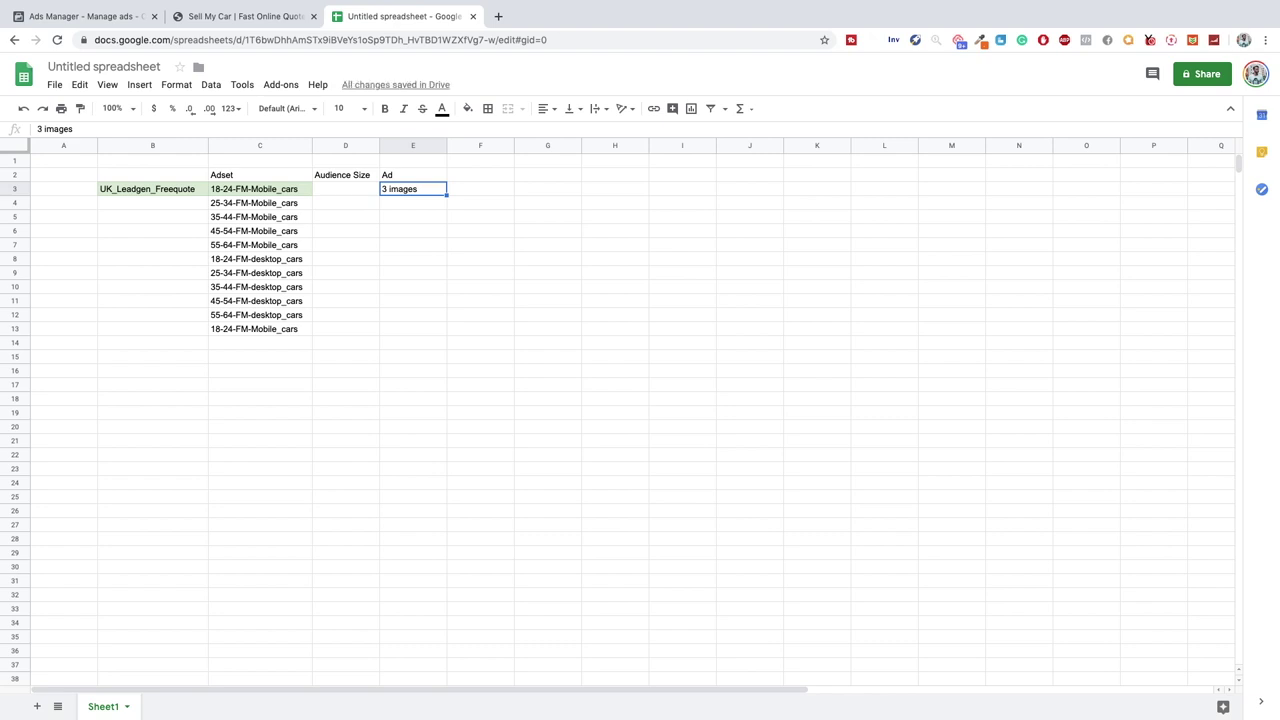
pyautogui.click(345, 188)
pyautogui.click(412, 188)
pyautogui.moveTo(148, 186); pyautogui.dragTo(257, 189)
pyautogui.click(257, 189)
# Shade the 3 images cell E3 light green to match the campaign and ad set cells.
pyautogui.click(391, 195)
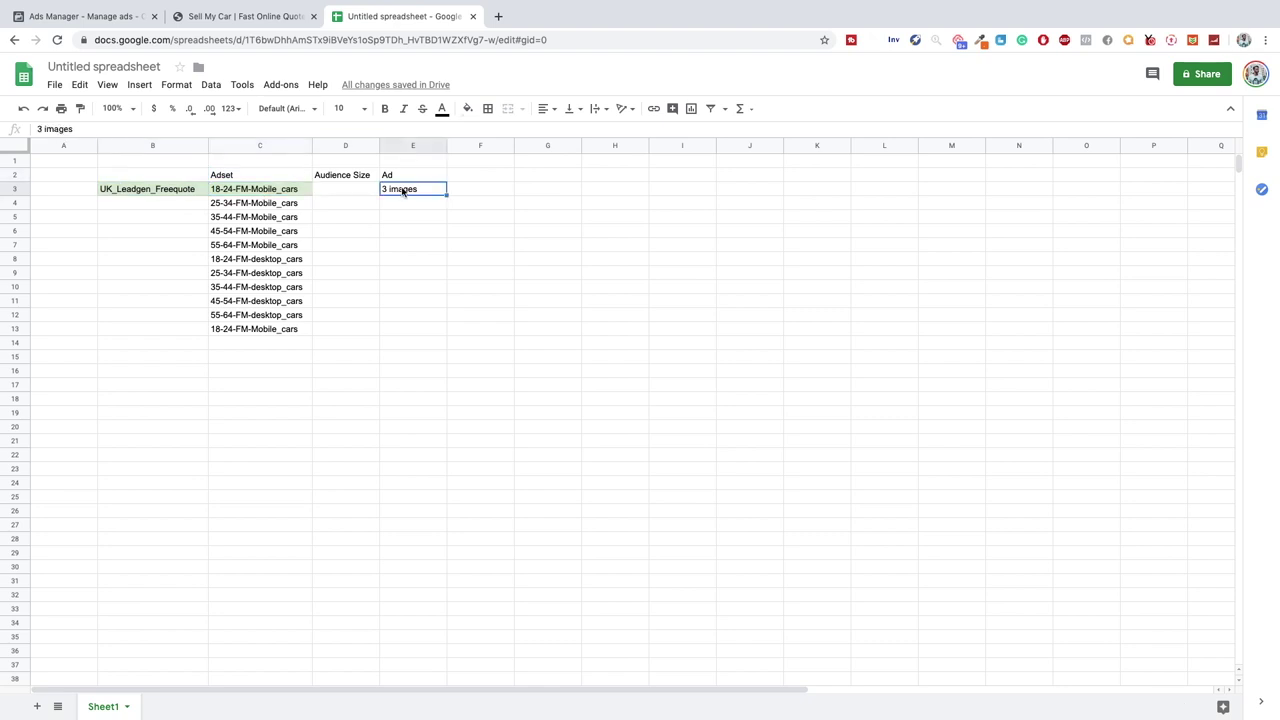
pyautogui.click(464, 107)
pyautogui.click(535, 193)
pyautogui.click(446, 228)
pyautogui.click(405, 192)
pyautogui.click(255, 190)
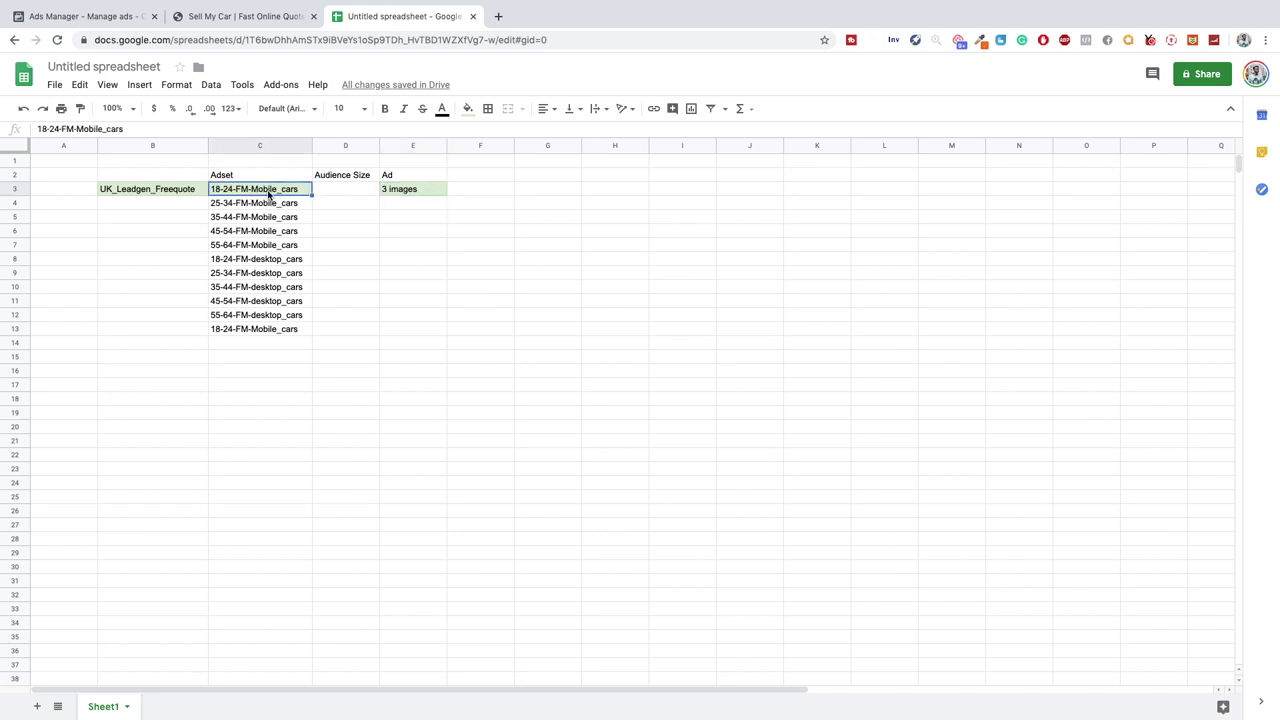
pyautogui.moveTo(166, 191); pyautogui.dragTo(428, 191)
pyautogui.click(428, 191)
pyautogui.moveTo(280, 191); pyautogui.dragTo(440, 197)
pyautogui.moveTo(277, 197)
pyautogui.mouseDown()
pyautogui.moveTo(279, 333)
pyautogui.moveTo(271, 191)
pyautogui.mouseUp()
pyautogui.click(260, 205)
pyautogui.click(259, 243)
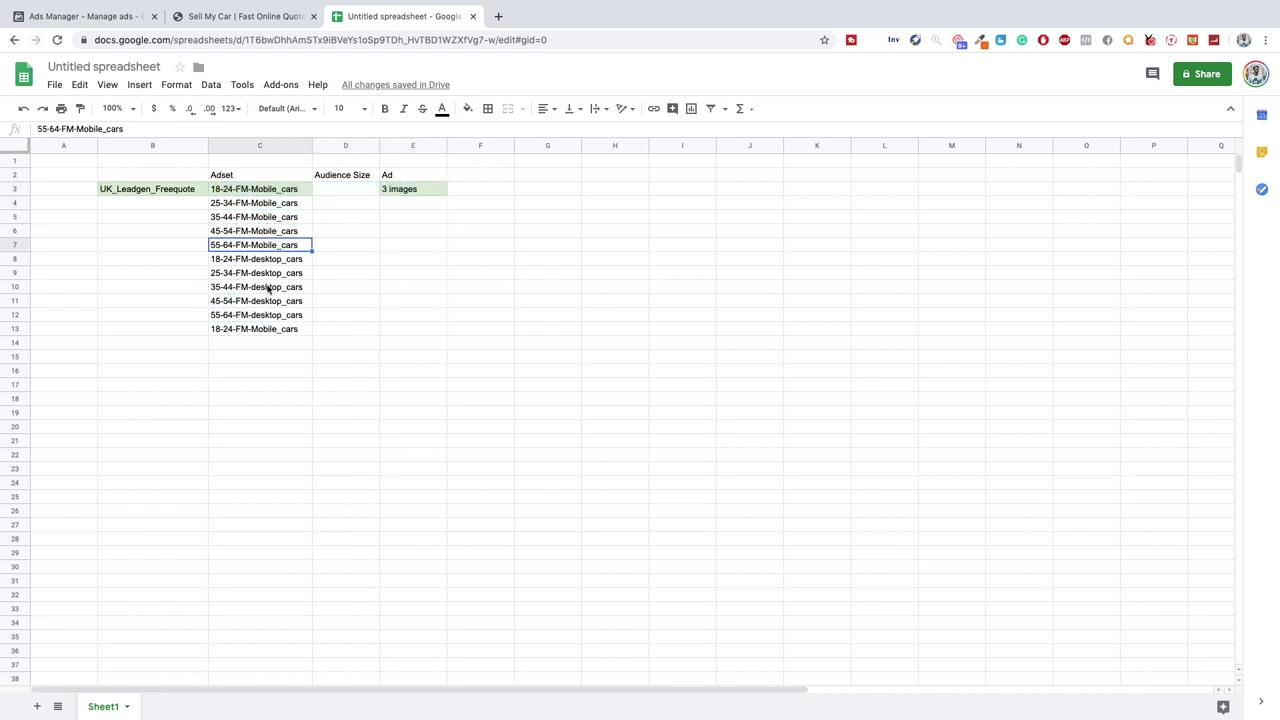
# Delete the leftover 18-24-FM-Mobile_cars ad set name from C13.
pyautogui.click(259, 334)
pyautogui.moveTo(274, 266); pyautogui.dragTo(280, 334)
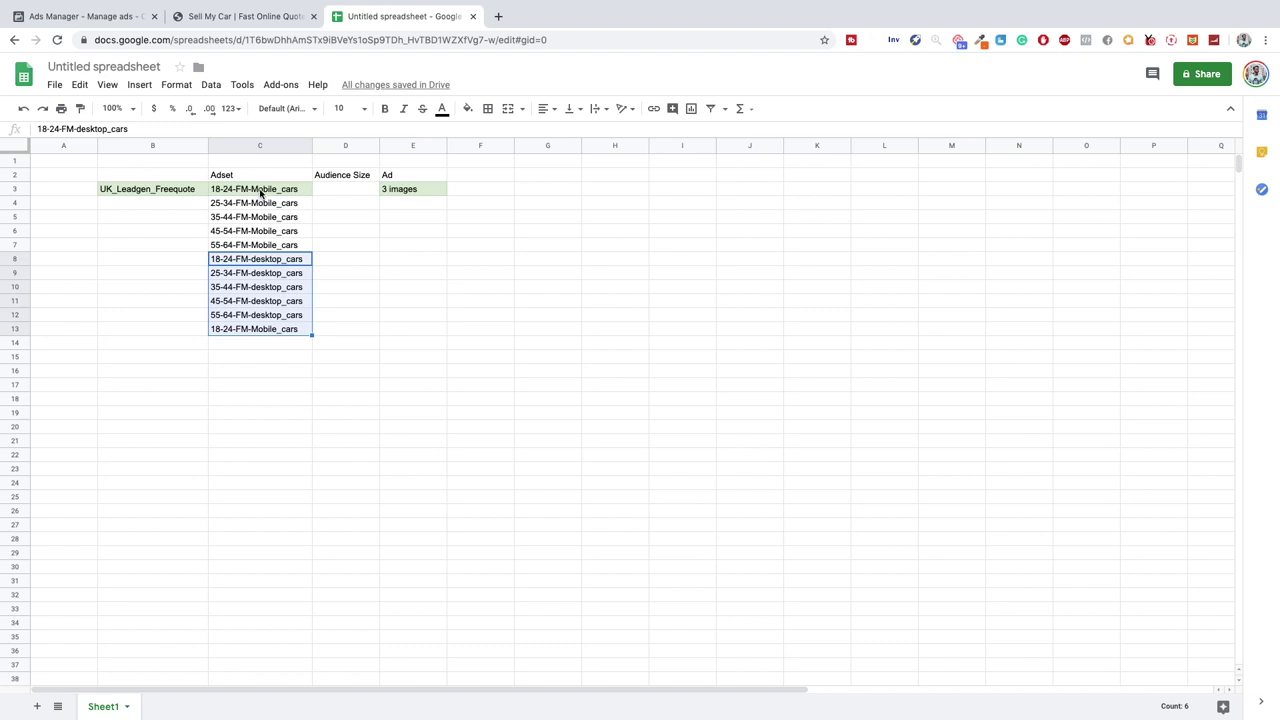
pyautogui.click(385, 304)
pyautogui.click(276, 334)
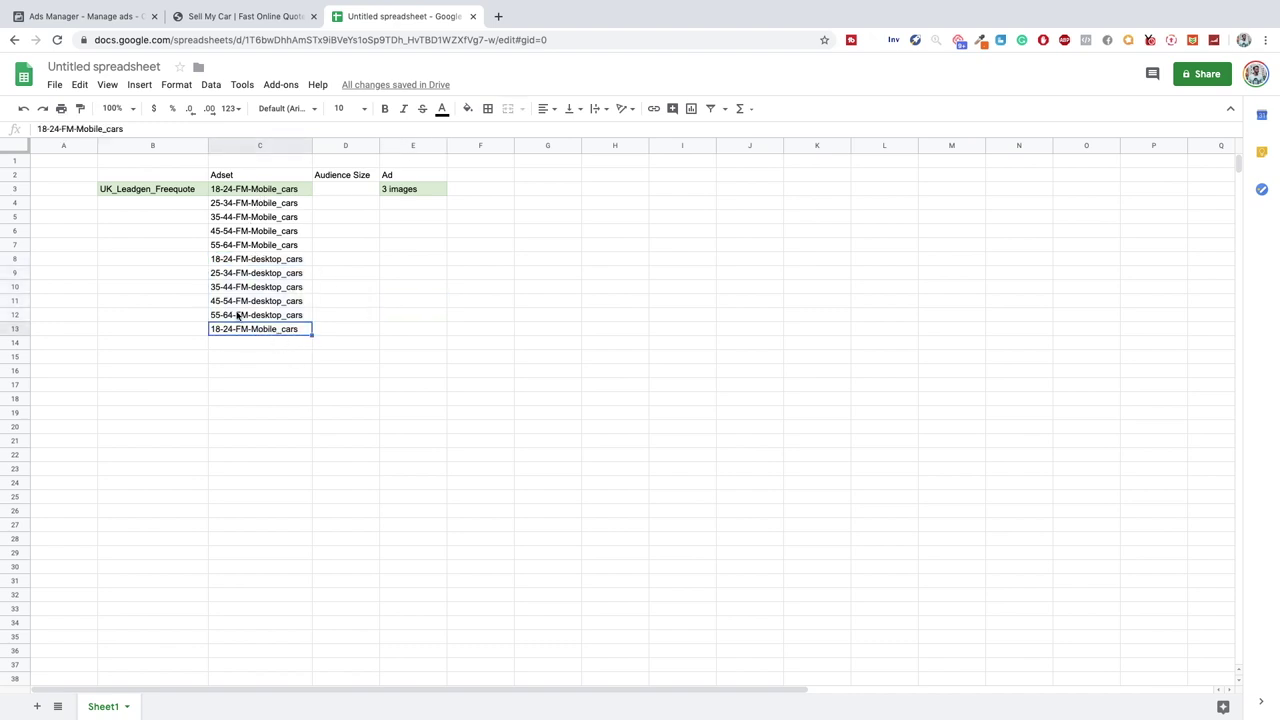
pyautogui.press('Delete')
# Review the mobile and desktop ad set names listed by age range in C3:C12.
pyautogui.press('Up')
pyautogui.press('Up')
pyautogui.press('Up')
pyautogui.press('Up')
pyautogui.press('Up')
pyautogui.press('Up')
pyautogui.press('Up')
pyautogui.press('Down')
pyautogui.press('Down')
pyautogui.press('Down')
pyautogui.press('Down')
pyautogui.press('Down')
pyautogui.press('Down')
pyautogui.press('Up')
pyautogui.press('Up')
pyautogui.press('Up')
pyautogui.press('Up')
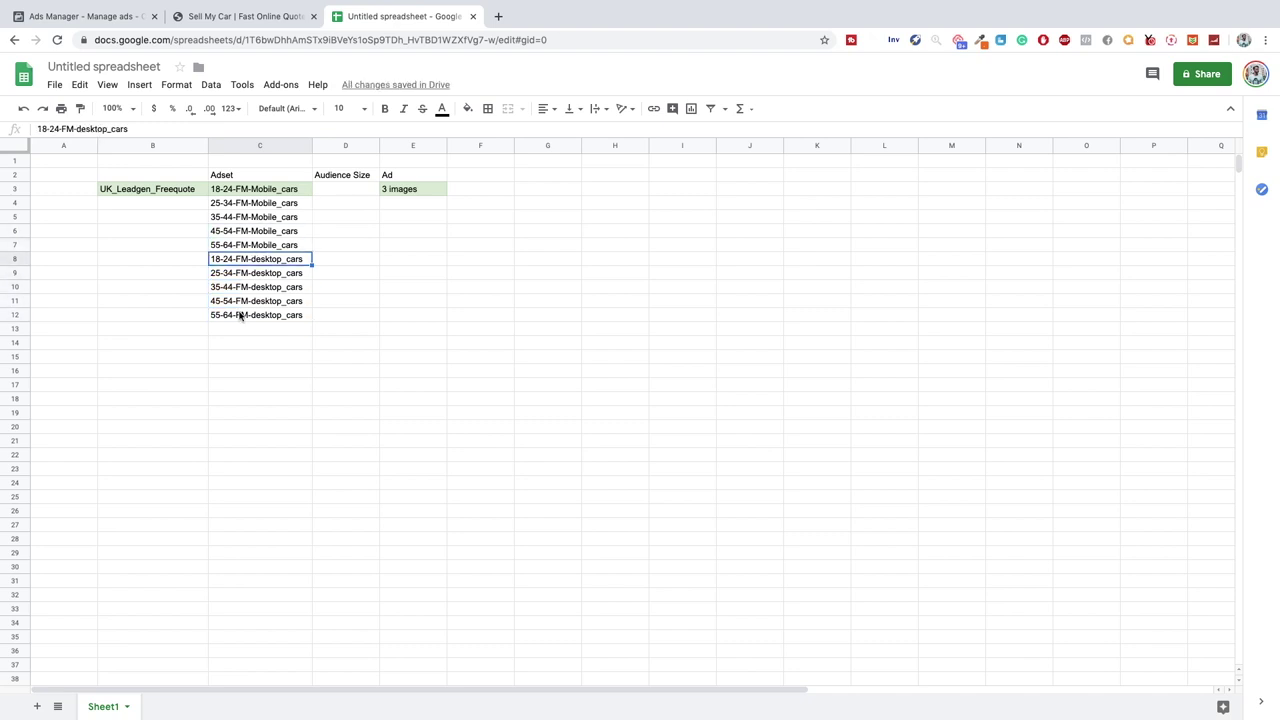
pyautogui.click(230, 203)
pyautogui.click(238, 190)
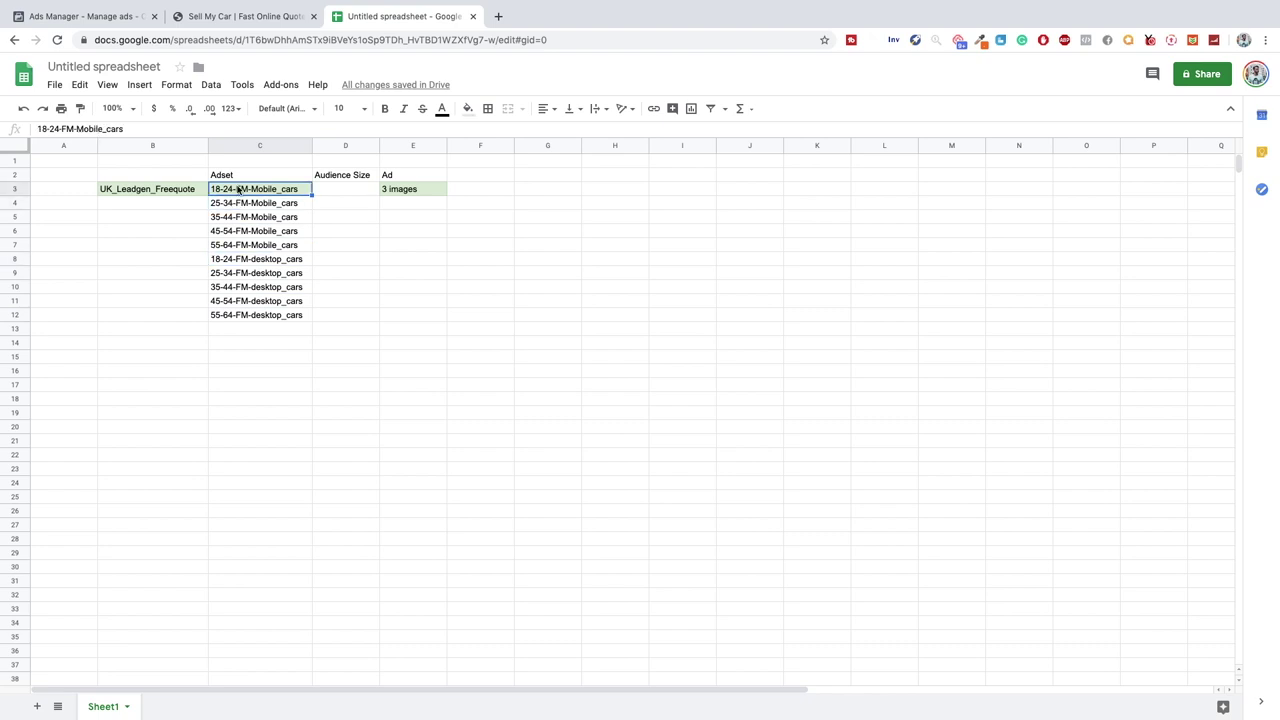
pyautogui.moveTo(248, 246); pyautogui.dragTo(269, 206)
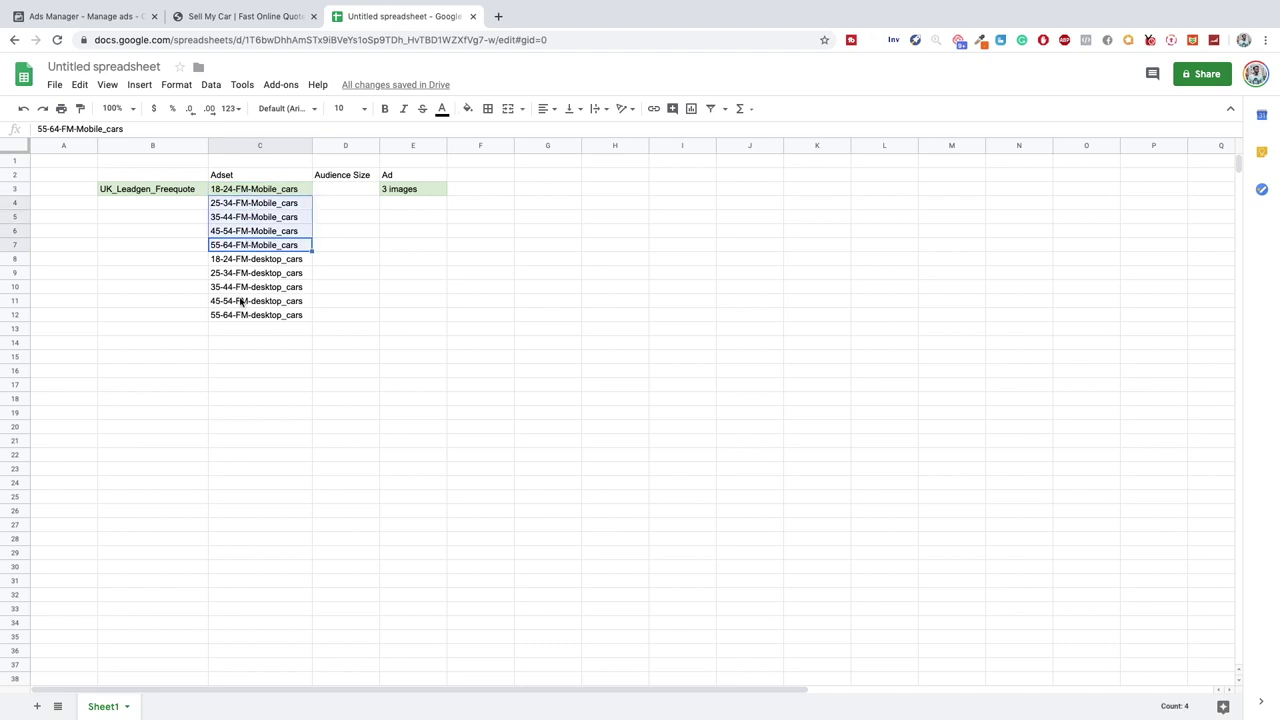
pyautogui.click(303, 210)
pyautogui.click(262, 195)
# Clear the five desktop ad set names from C8:C12.
pyautogui.moveTo(247, 259); pyautogui.dragTo(256, 318)
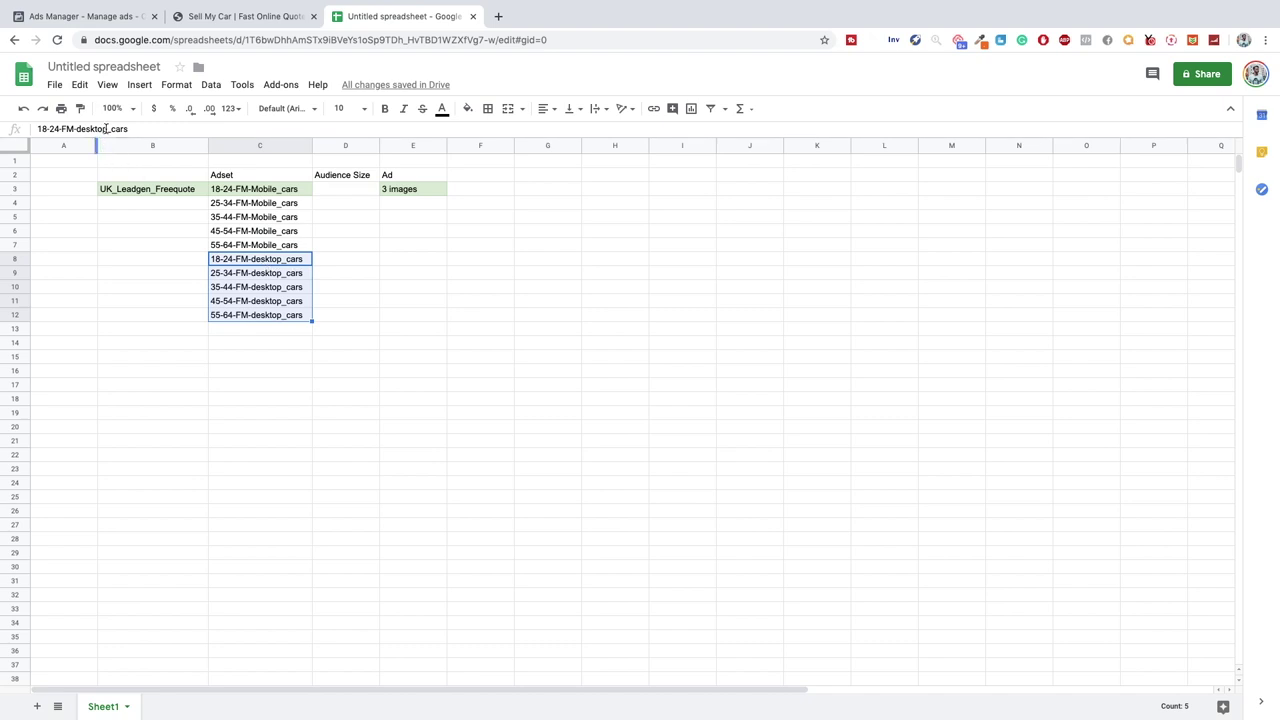
pyautogui.tripleClick(161, 129)
pyautogui.press('BackSpace')
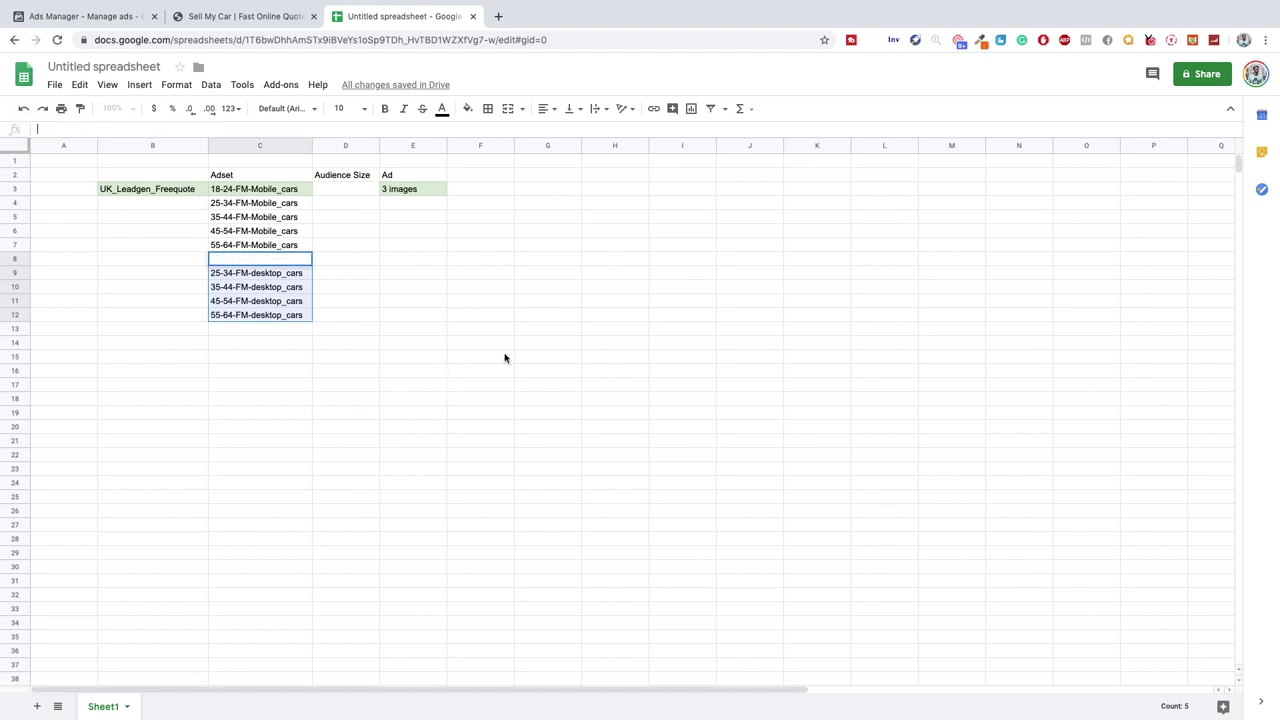
pyautogui.click(346, 342)
pyautogui.moveTo(256, 272); pyautogui.dragTo(271, 320)
pyautogui.press('Delete')
# Copy the five mobile ad set names from C3:C7 into the cells starting at C8.
pyautogui.moveTo(258, 189); pyautogui.dragTo(264, 244)
pyautogui.hotkey('ctrl', 'c')
pyautogui.click(265, 258)
pyautogui.hotkey('ctrl', 'v')
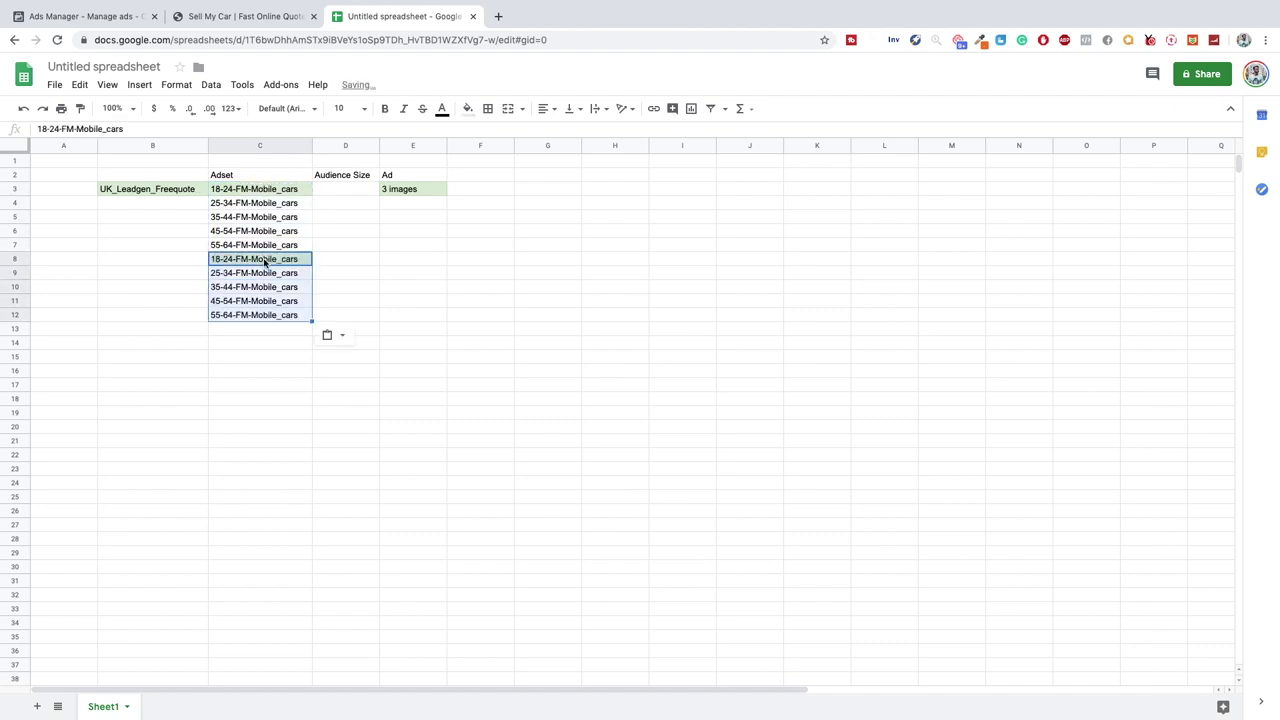
# Rename the copied ad set in C8 as 18-24-FM-Mobile_selling cars.
pyautogui.doubleClick(108, 128)
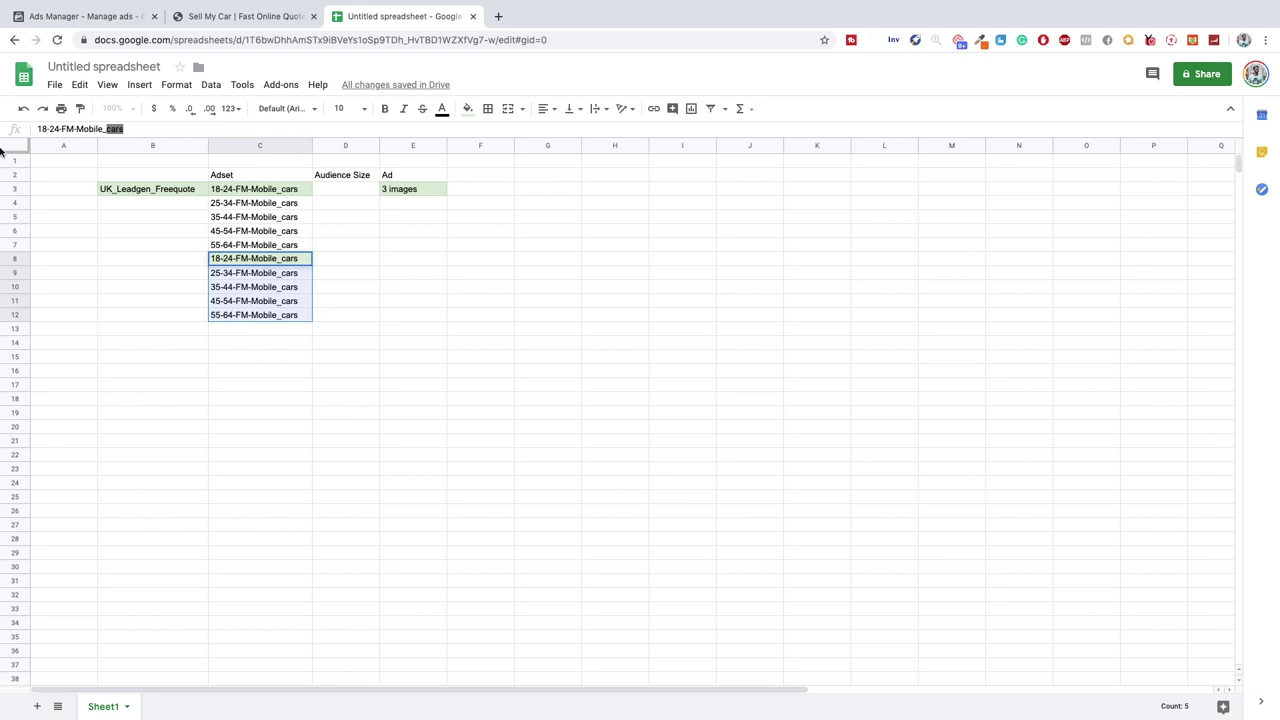
pyautogui.write('selling cars')
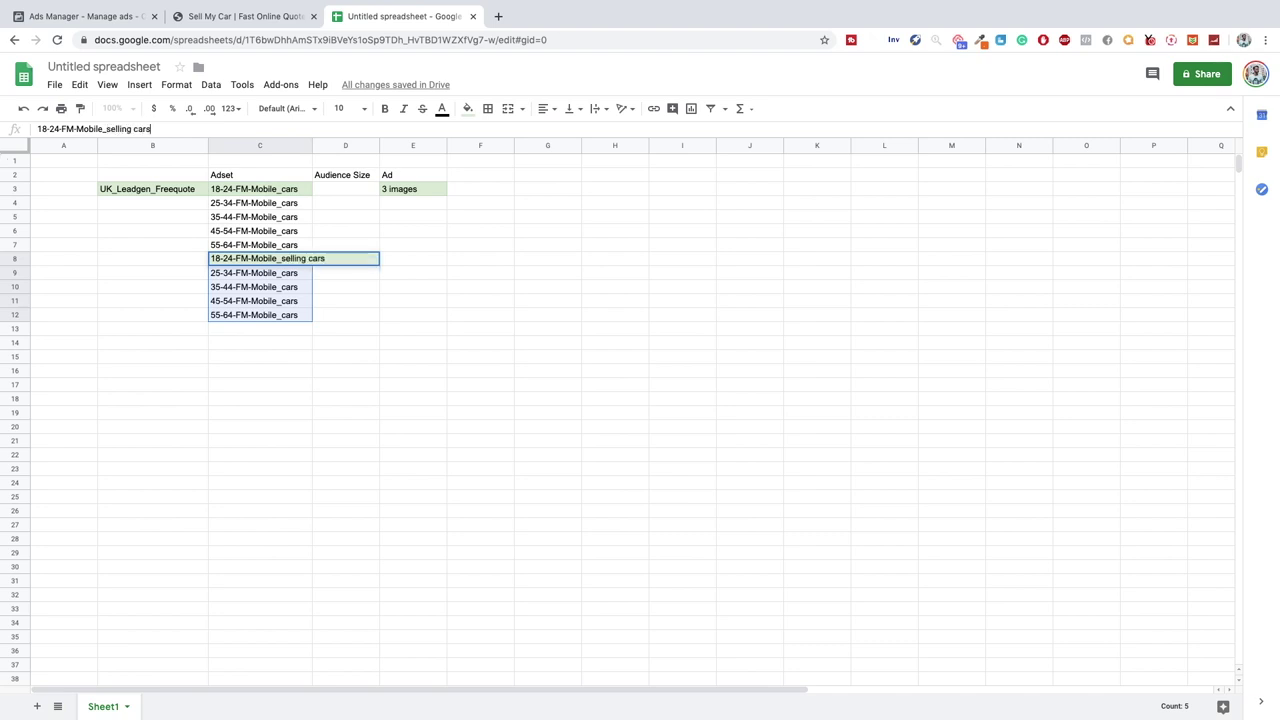
pyautogui.press('Return')
pyautogui.press('Down')
pyautogui.press('Up')
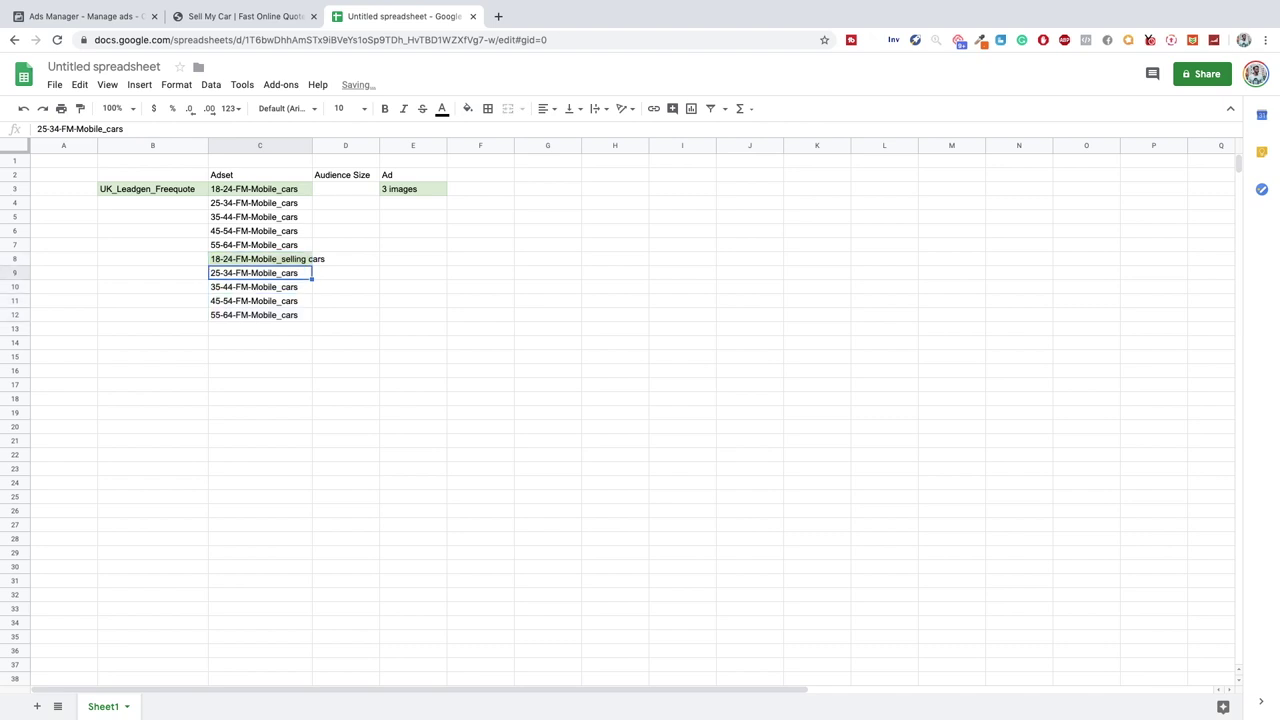
# Rename the ad sets in C9 and C10 as 25-34-FM-Mobile_selling cars and 35-44-FM-Mobile_selling cars.
pyautogui.click(107, 128)
pyautogui.write('sellin')
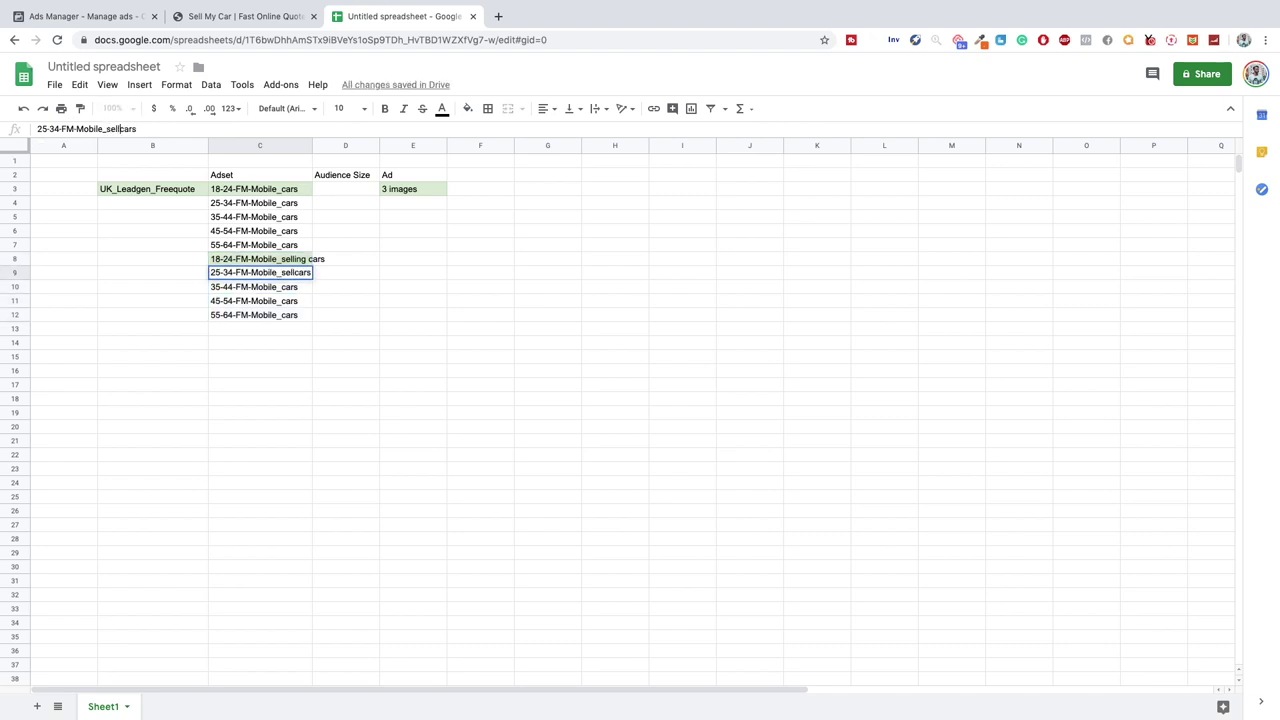
pyautogui.write('g')
pyautogui.press('Return')
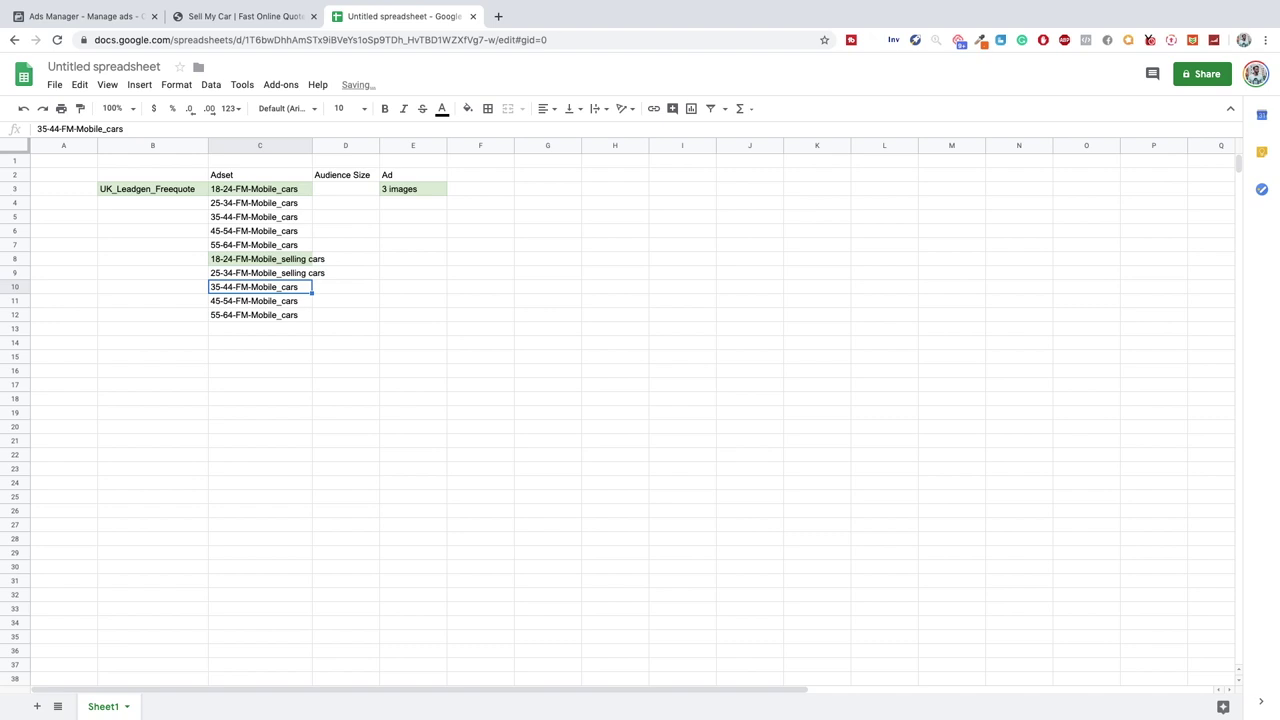
pyautogui.click(106, 128)
pyautogui.write('selling')
pyautogui.press('Return')
pyautogui.press('Up')
pyautogui.click(129, 129)
pyautogui.press('Return')
pyautogui.press('Down')
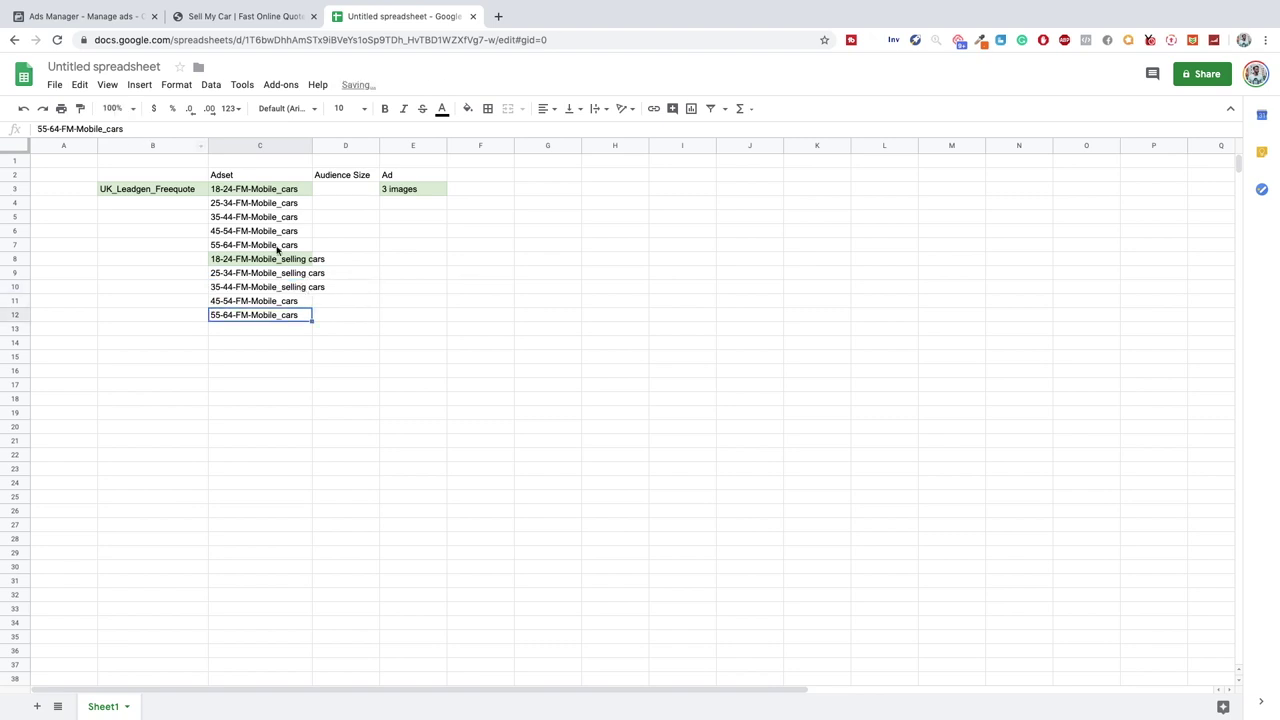
# Switch to Ads Manager and name the ad set UK_18-24_F/M_Mobile_Freequote, consulting the spreadsheet's naming plan.
pyautogui.click(100, 16)
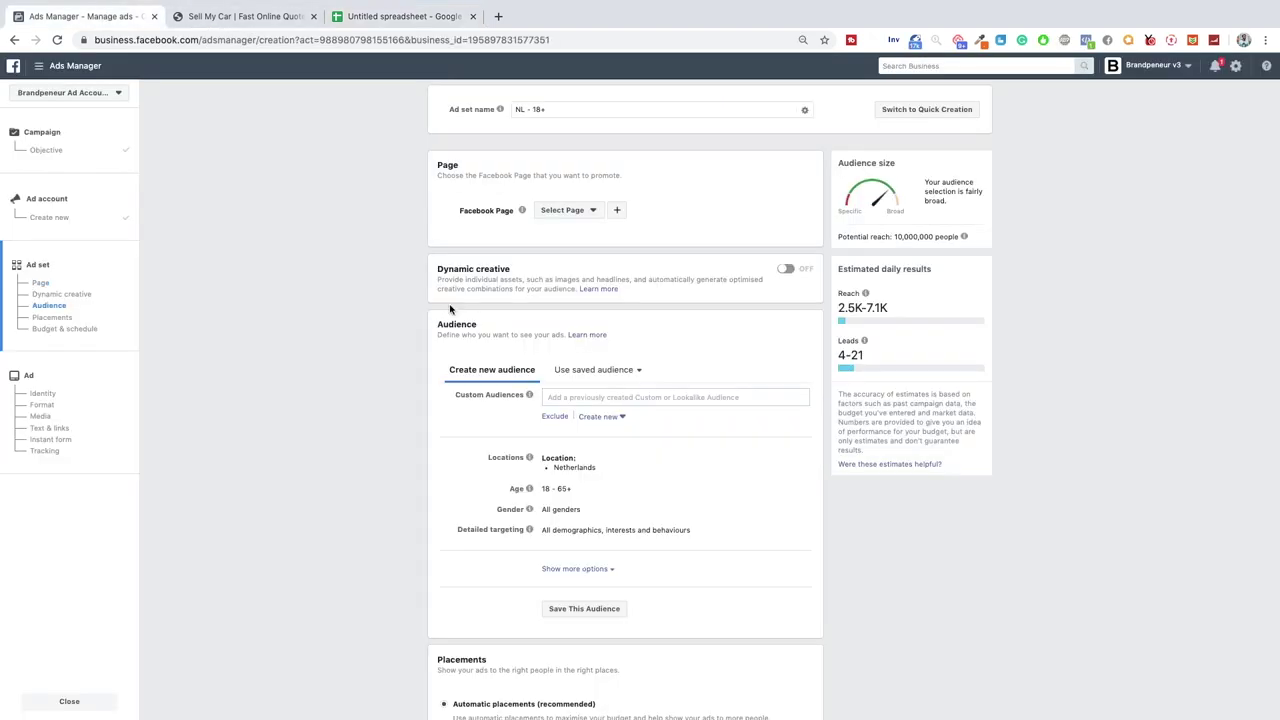
pyautogui.tripleClick(567, 110)
pyautogui.write('UK_')
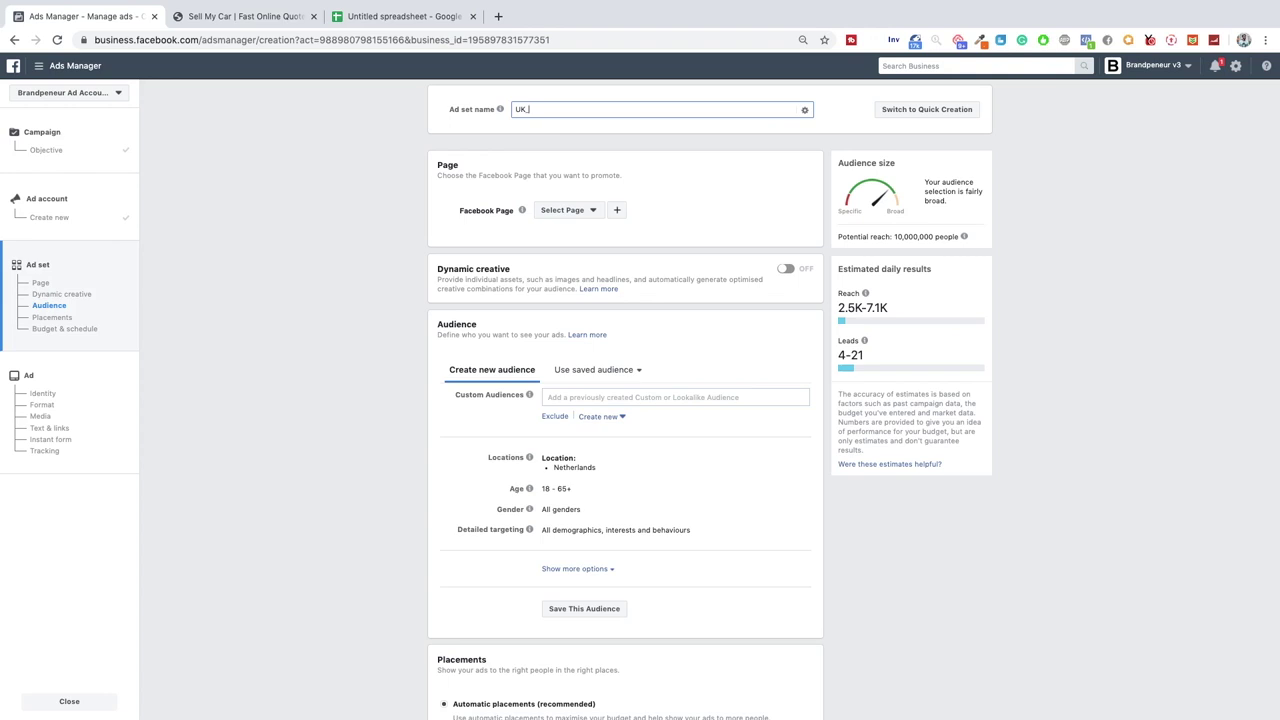
pyautogui.click(378, 14)
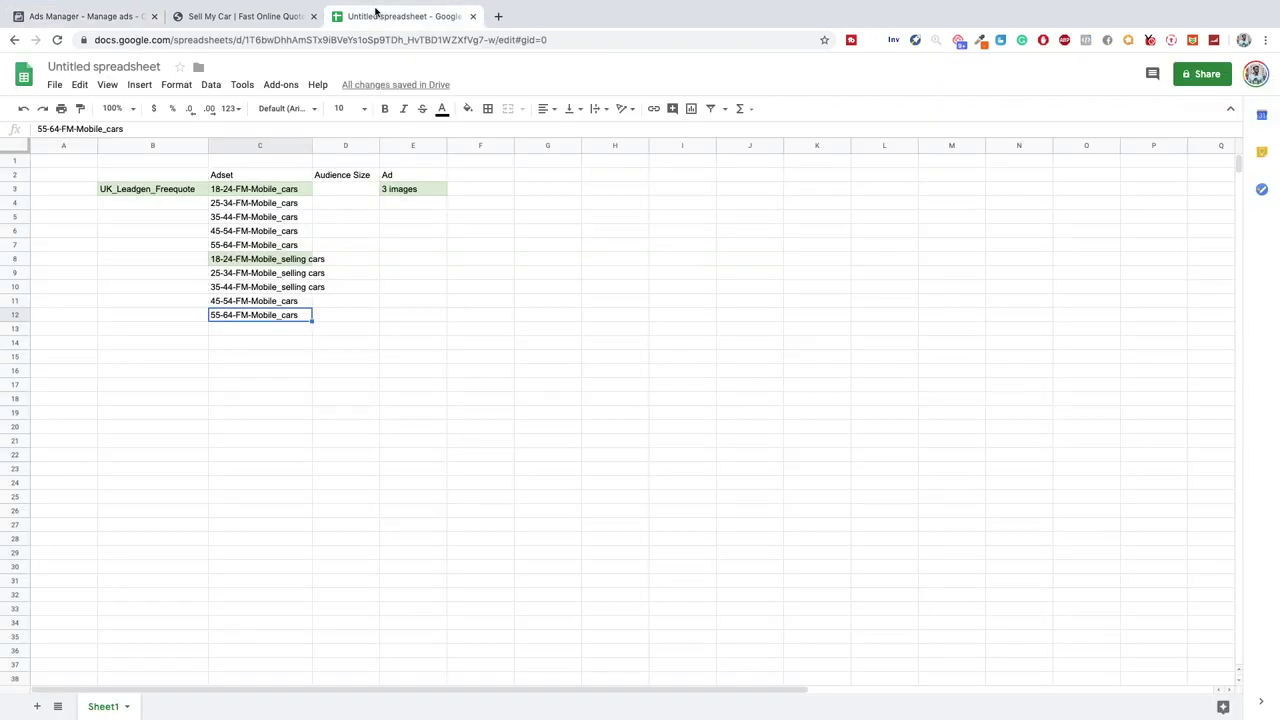
pyautogui.click(110, 18)
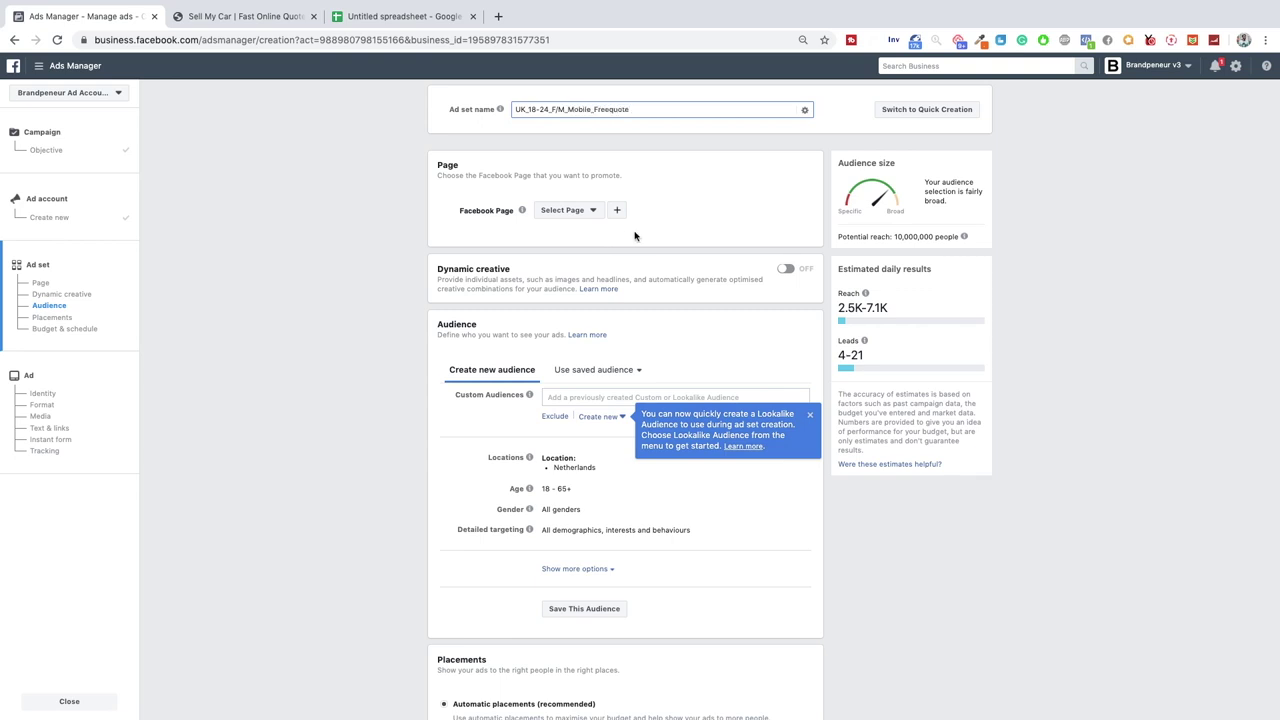
pyautogui.press('super+a')
pyautogui.click(684, 223)
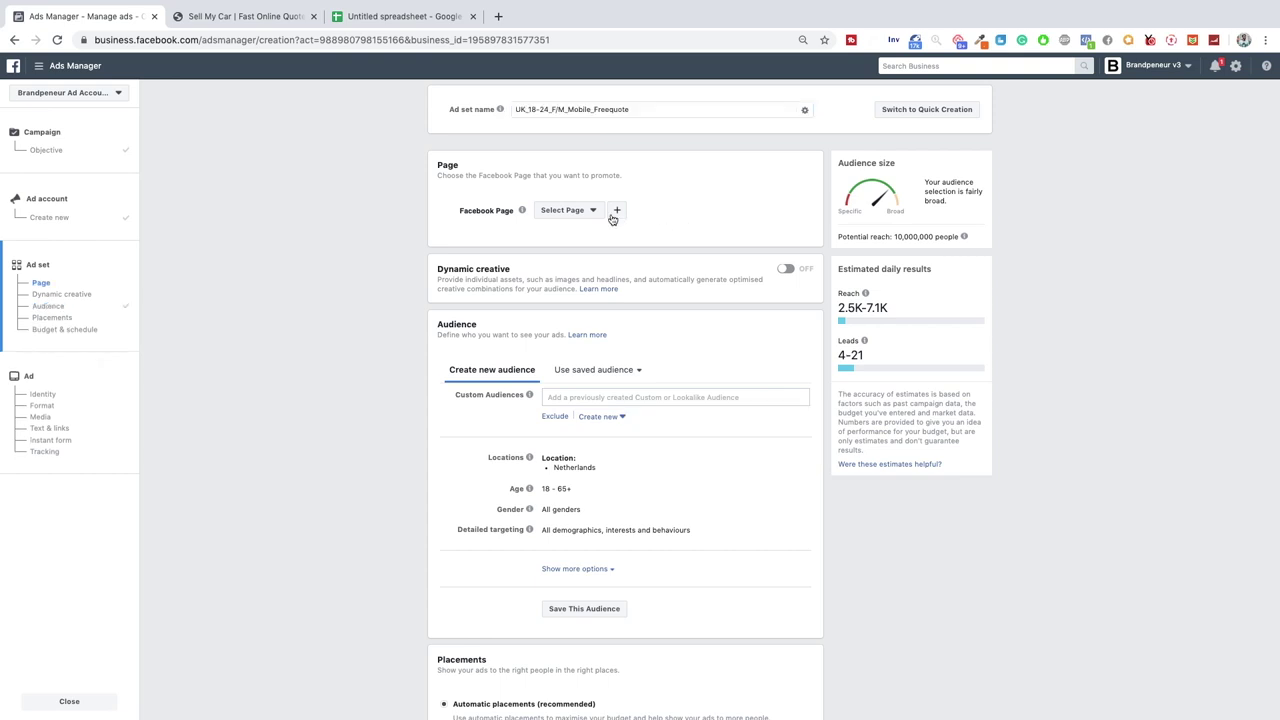
# Start creating a new Facebook Page named Wesellanycar in the Automotive, aircraft and boat category.
pyautogui.click(592, 212)
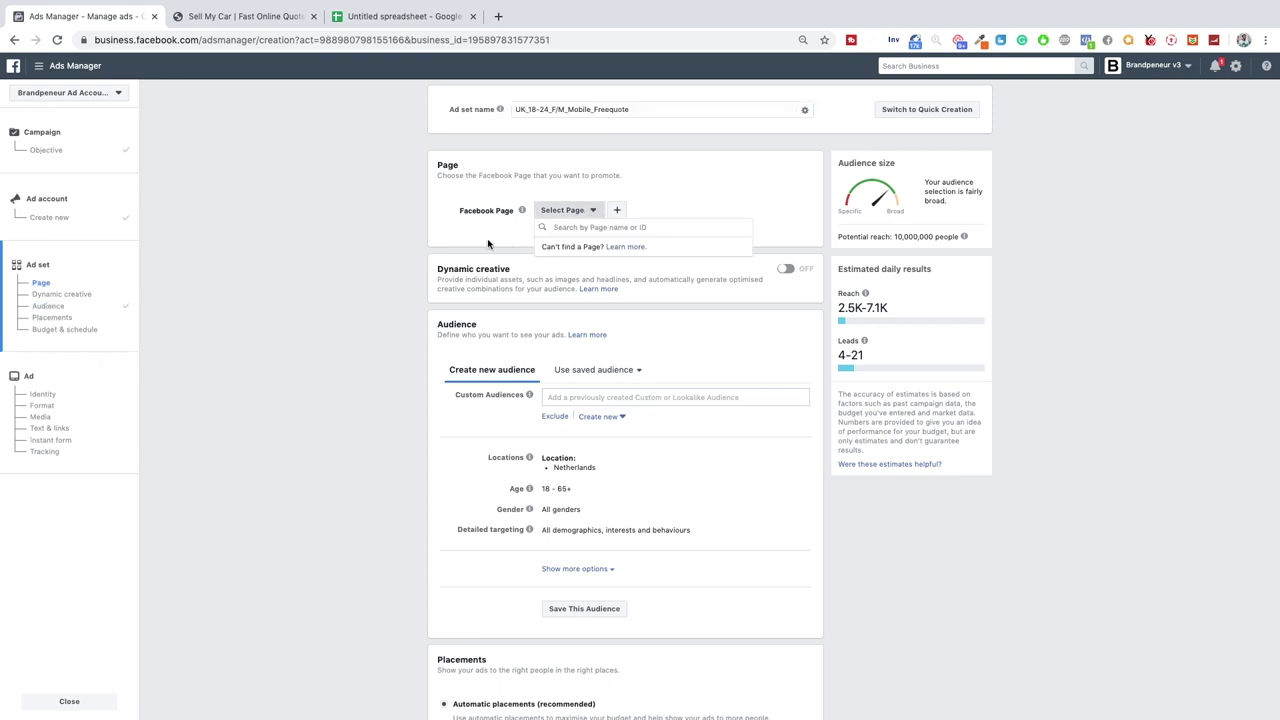
pyautogui.click(617, 210)
pyautogui.click(663, 182)
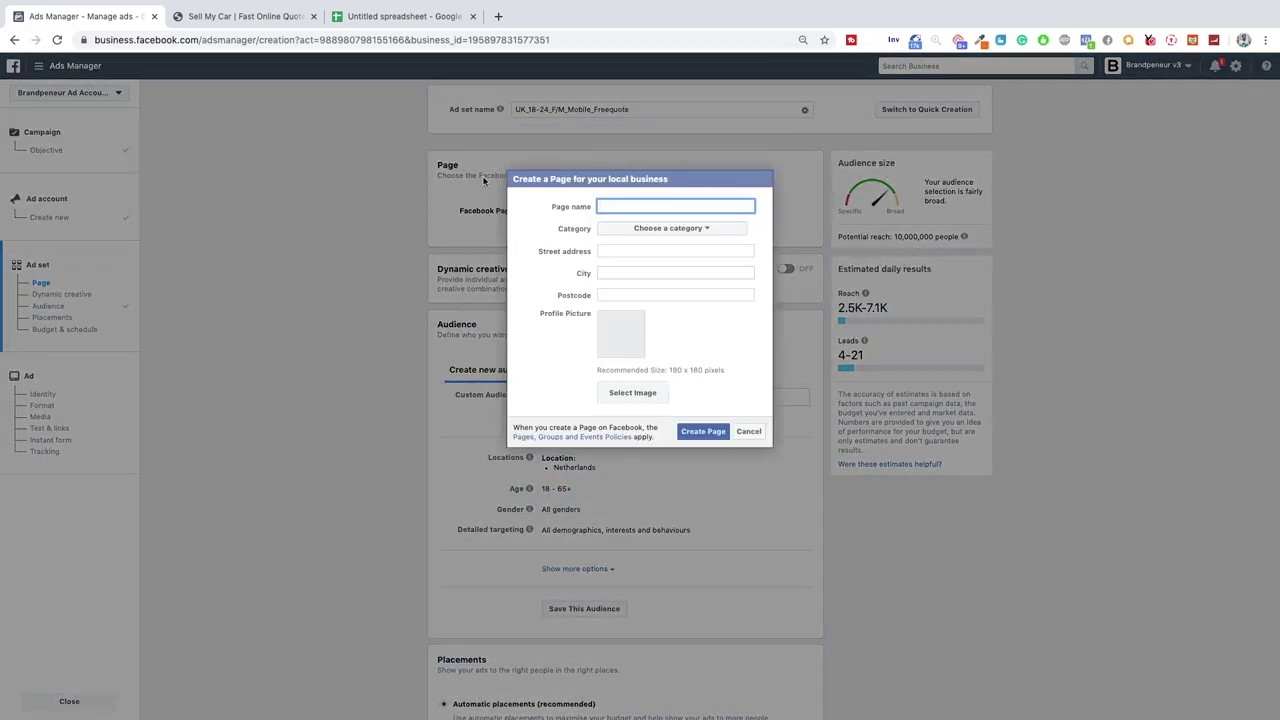
pyautogui.write('Wesellanycar')
pyautogui.click(632, 238)
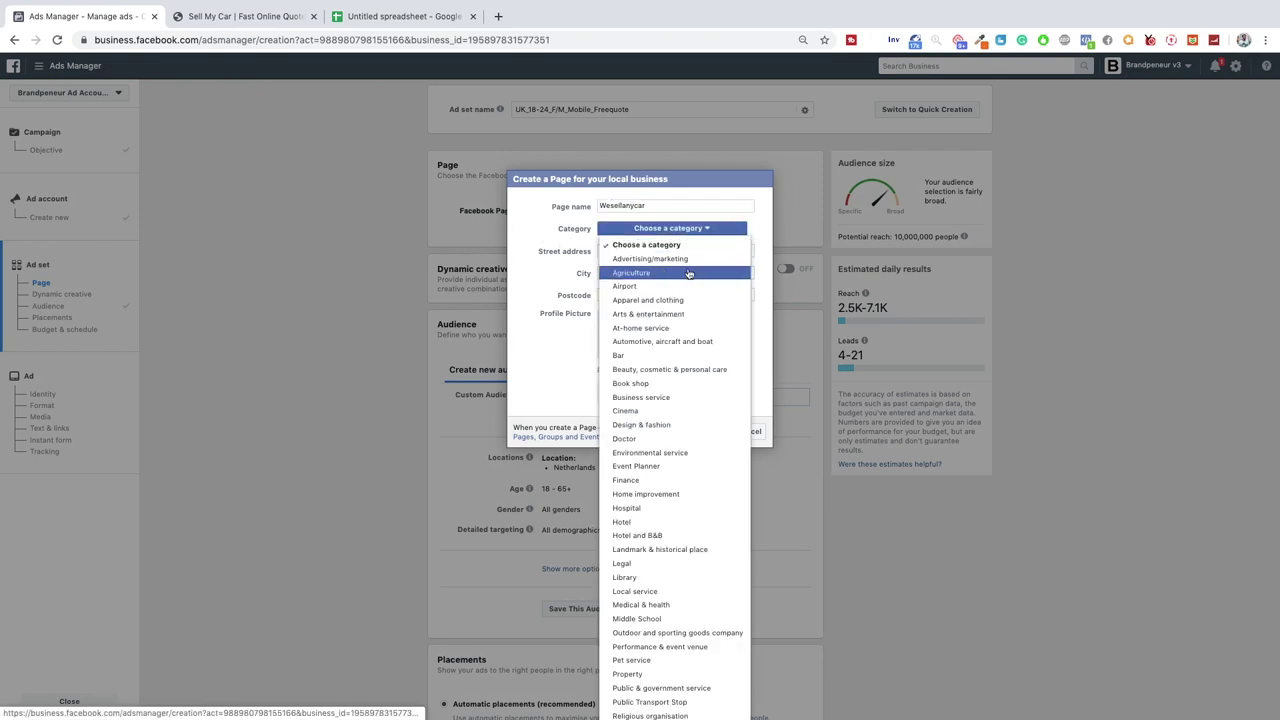
pyautogui.click(680, 341)
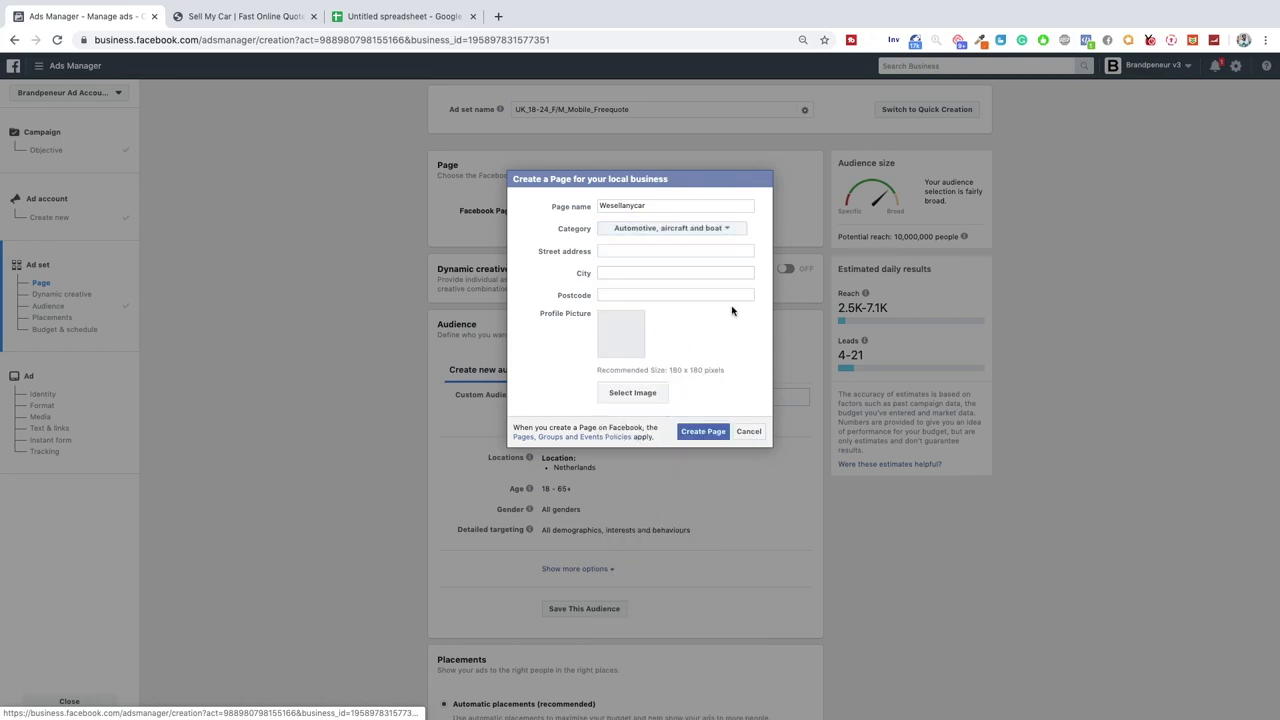
# Switch to the webuyanycar.com site and open its branch locator page.
pyautogui.click(245, 16)
pyautogui.scroll(-15, 620, 272)
pyautogui.scroll(-20, 619, 279)
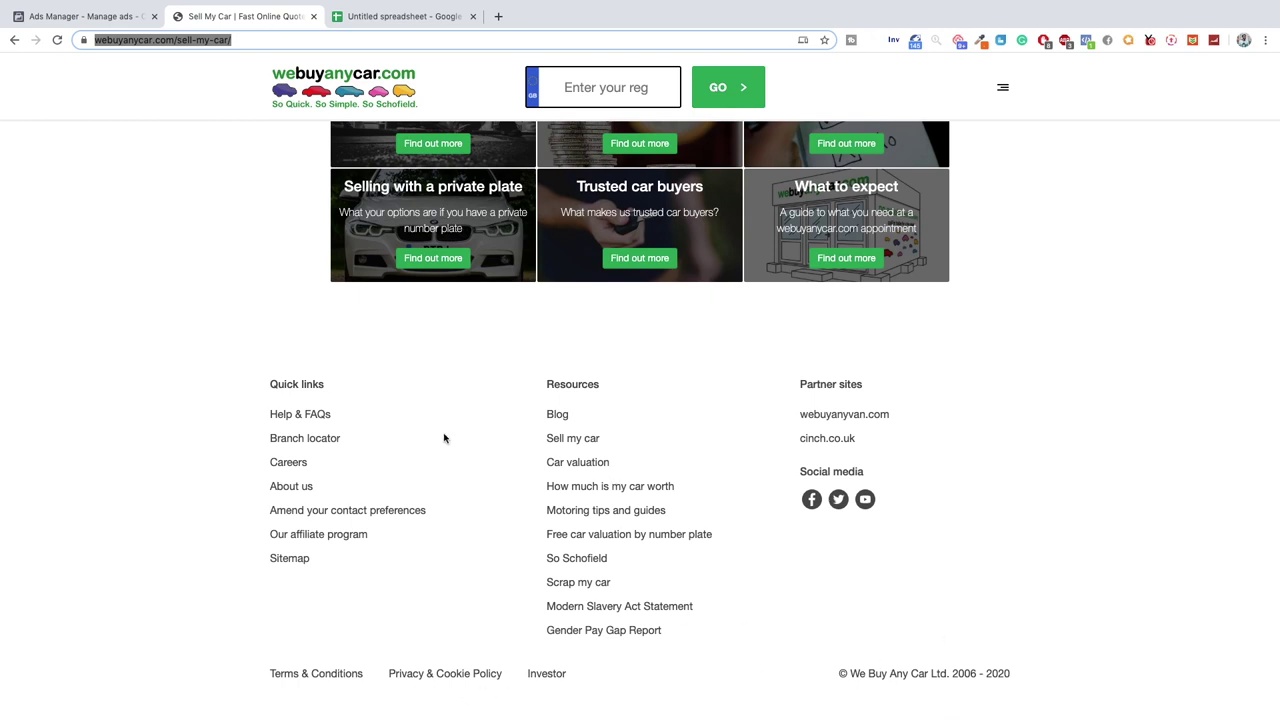
pyautogui.click(307, 443)
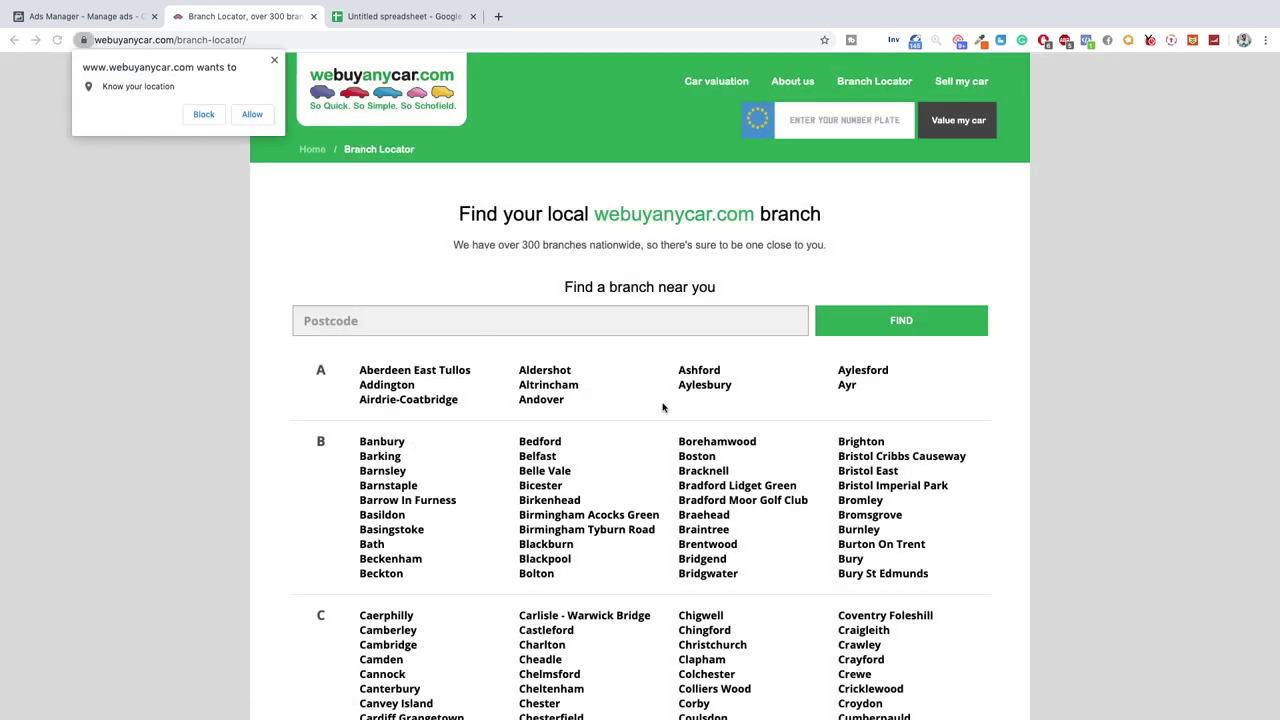
# Allow the site to use the location and search the branch locator for liverpool.
pyautogui.click(252, 114)
pyautogui.click(417, 323)
pyautogui.write('liver')
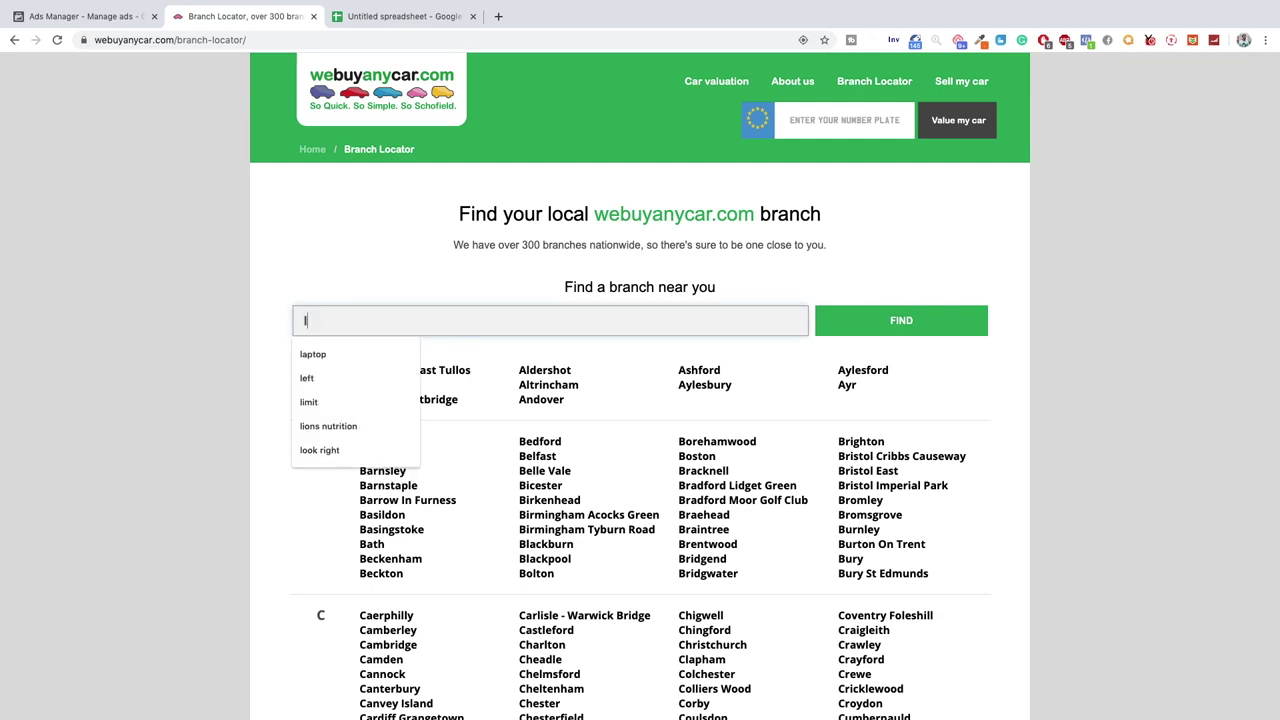
pyautogui.press('Return')
pyautogui.write('pool')
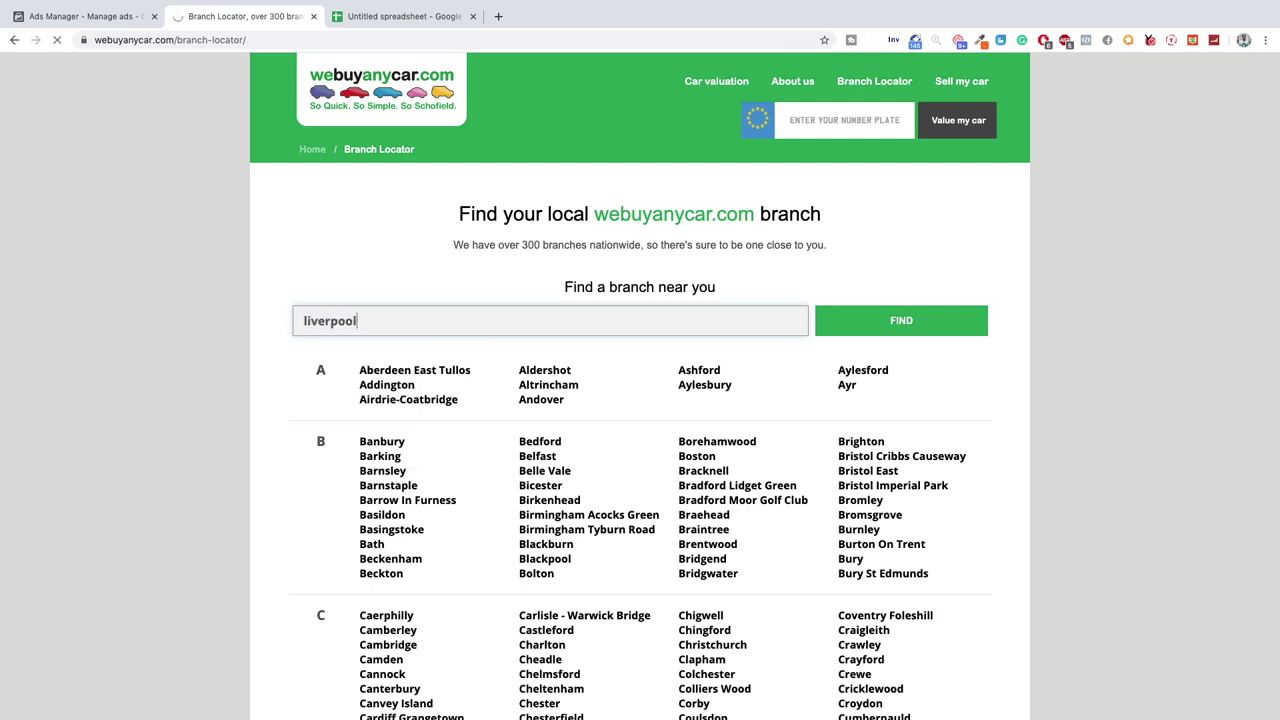
pyautogui.press('Return')
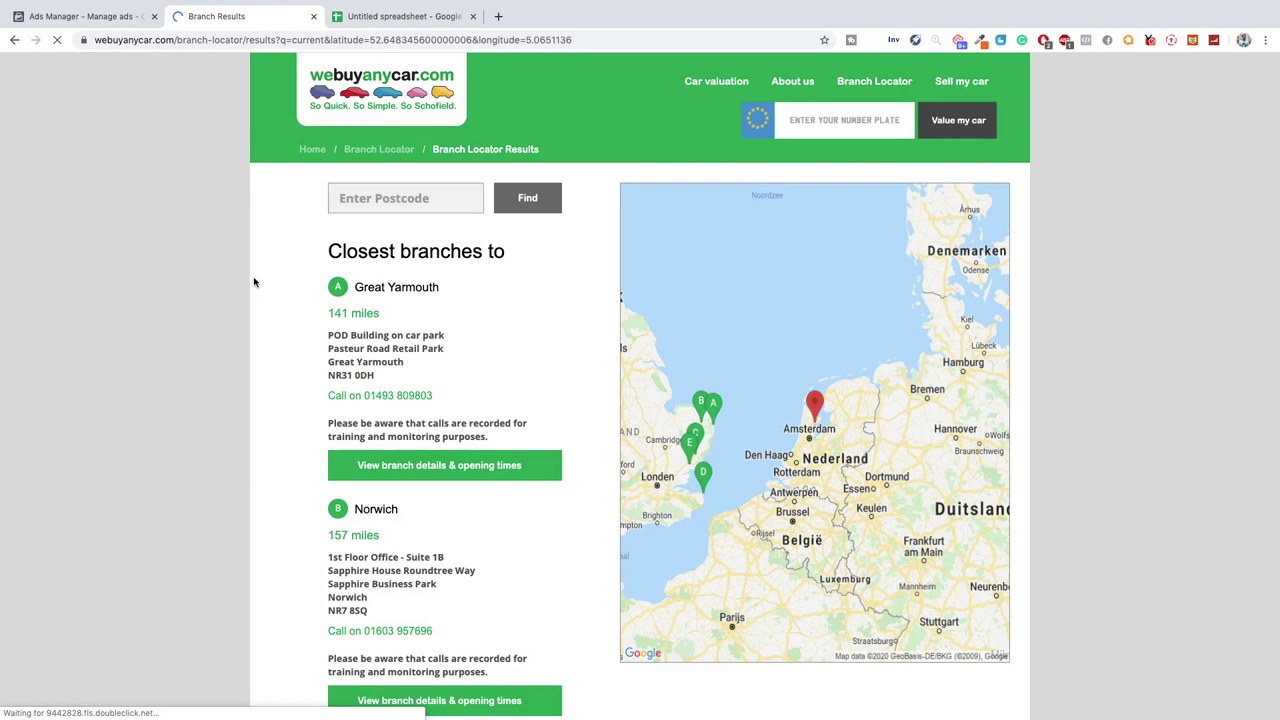
# Copy the first line of the Norwich branch's address into the new Facebook Page's street address.
pyautogui.scroll(-1, 485, 367)
pyautogui.scroll(-2, 483, 367)
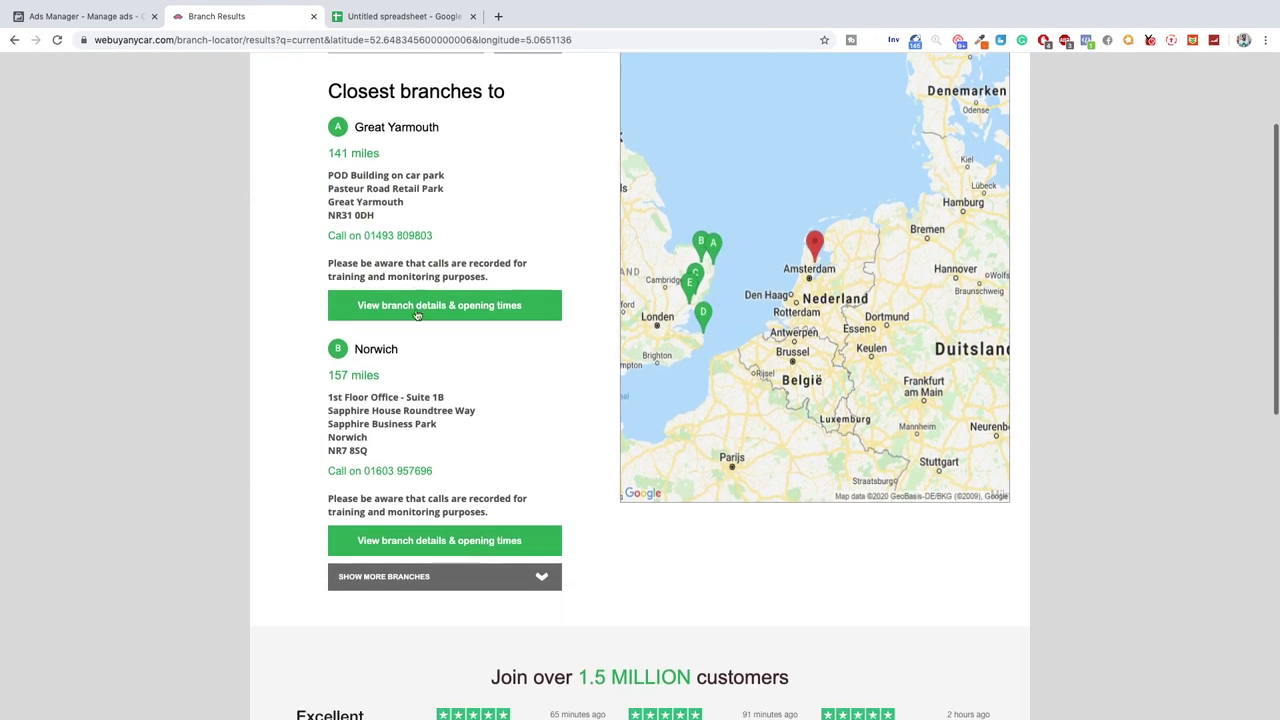
pyautogui.moveTo(328, 397); pyautogui.dragTo(445, 397)
pyautogui.hotkey('ctrl', 'c')
pyautogui.click(85, 16)
pyautogui.click(648, 250)
pyautogui.hotkey('ctrl', 'v')
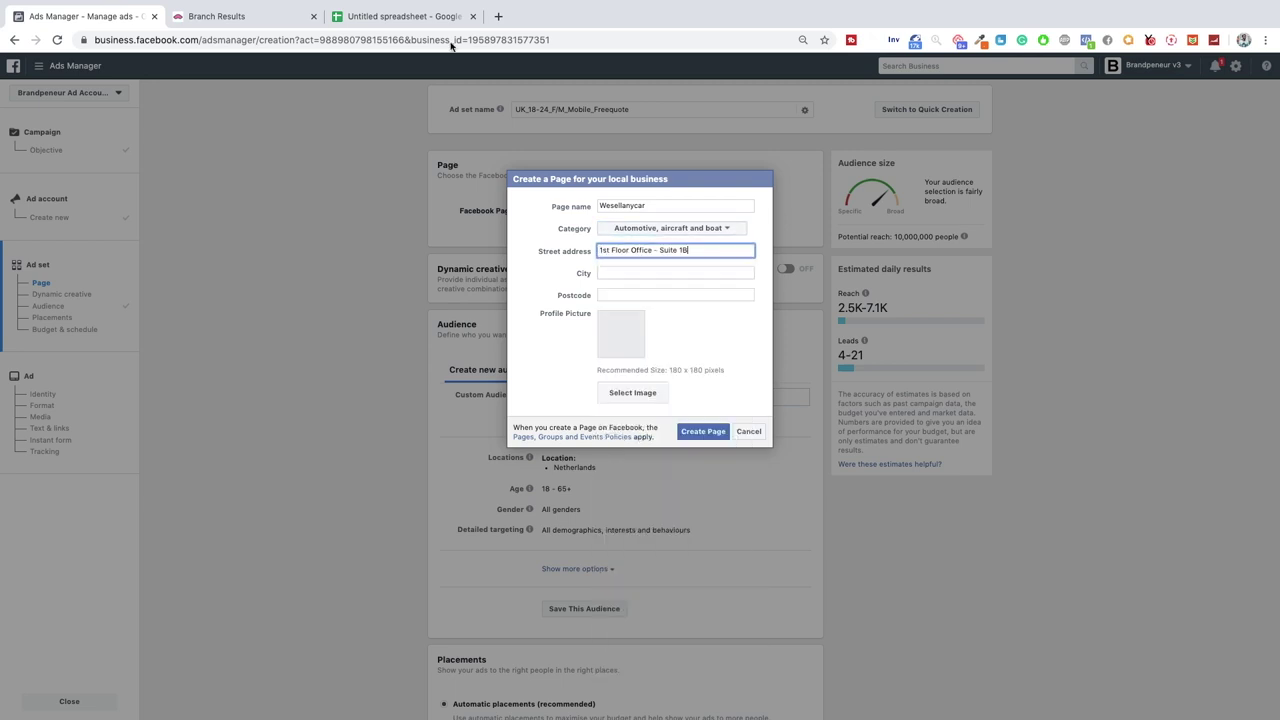
# Look up the remaining street lines of the Norwich branch's address, then return to the Page creation form.
pyautogui.click(250, 16)
pyautogui.click(400, 16)
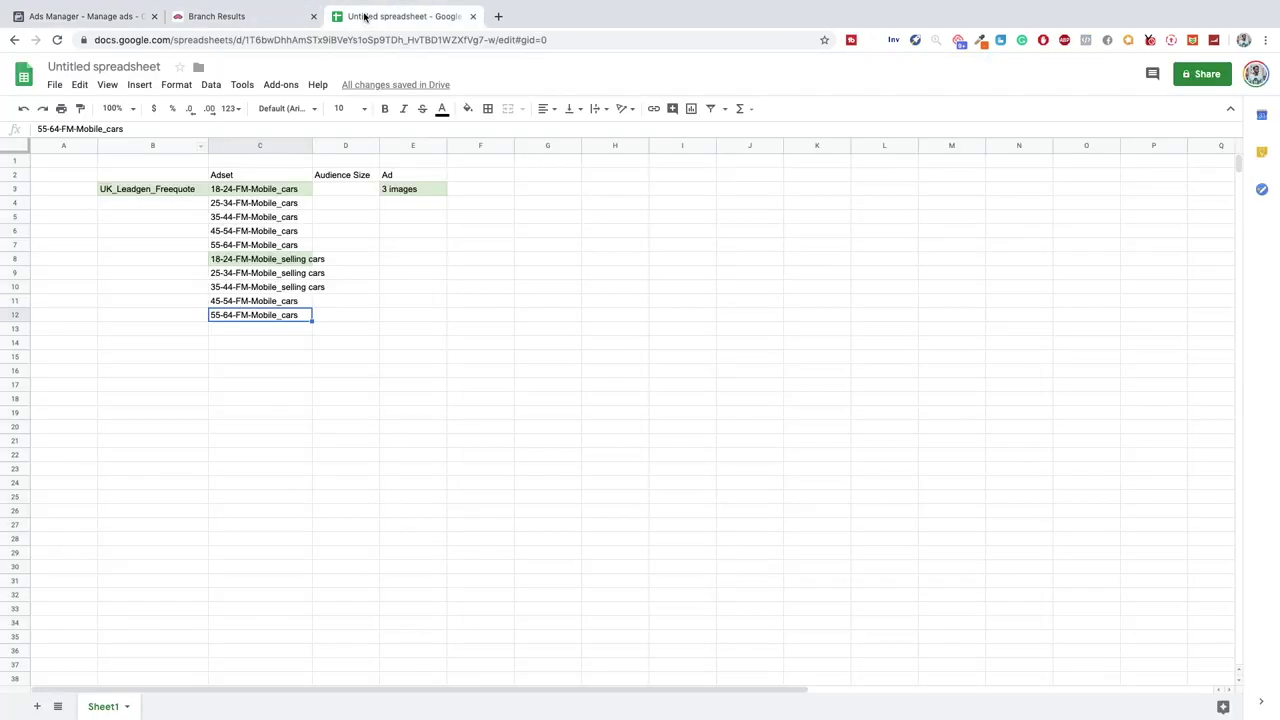
pyautogui.click(284, 20)
pyautogui.moveTo(329, 406); pyautogui.dragTo(450, 424)
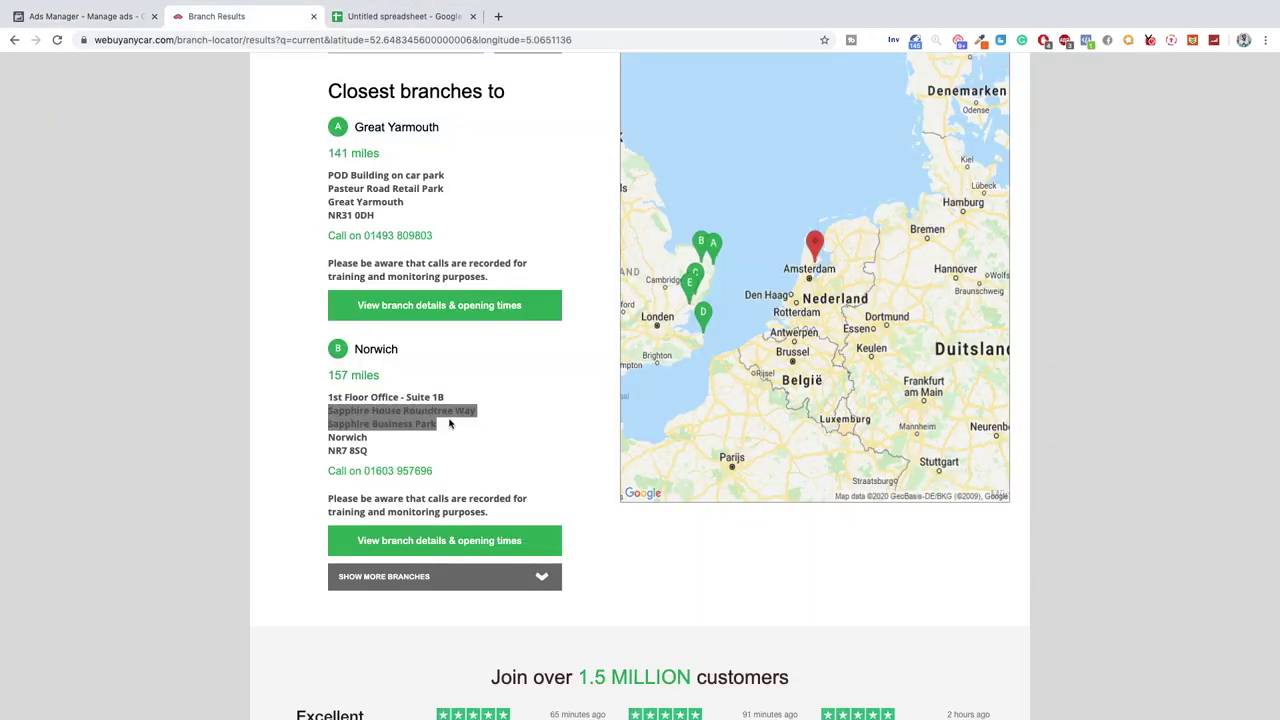
pyautogui.click(127, 17)
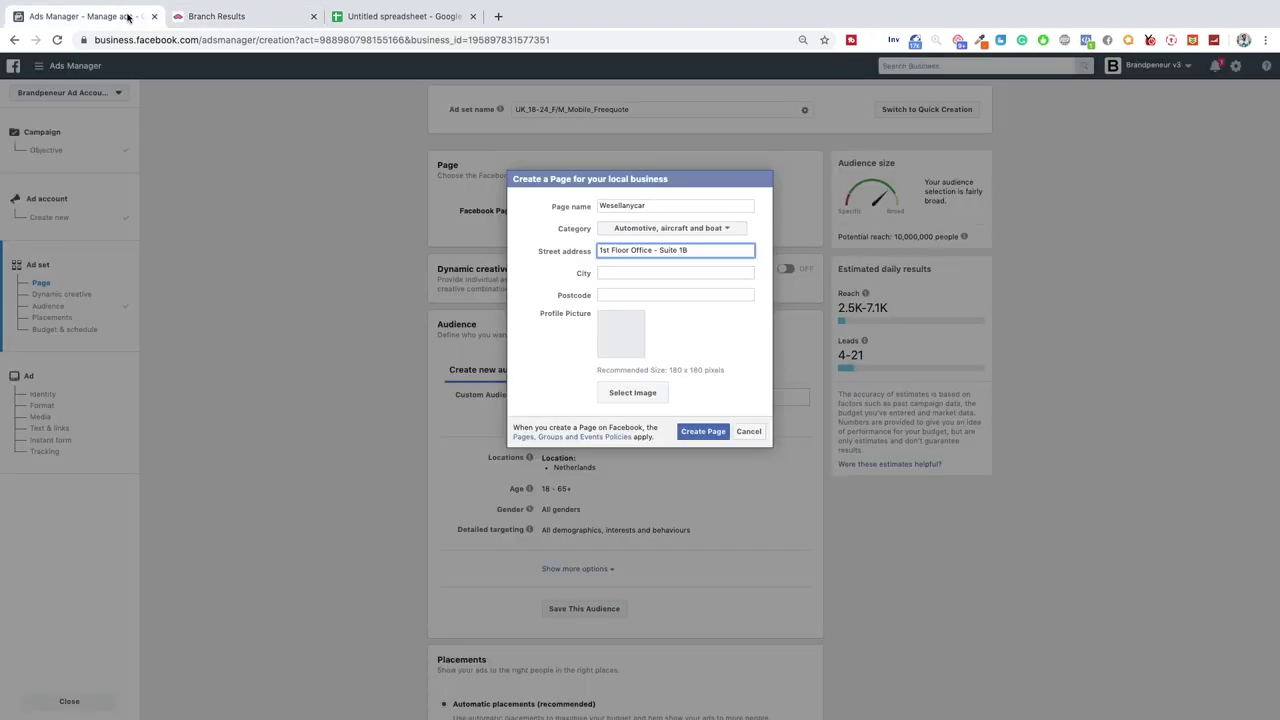
# Set the new Page's city to Norwich, Norfolk, and switch back to the branch results.
pyautogui.click(614, 276)
pyautogui.write('norwich')
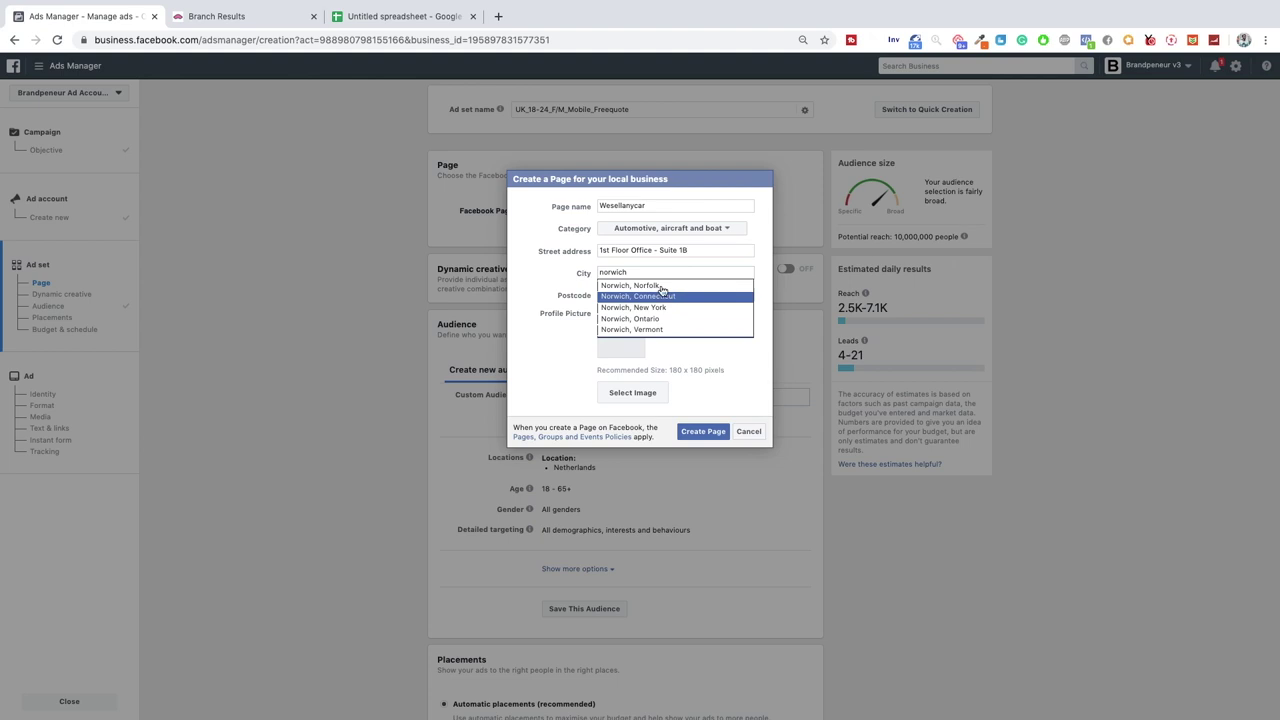
pyautogui.click(651, 288)
pyautogui.click(210, 16)
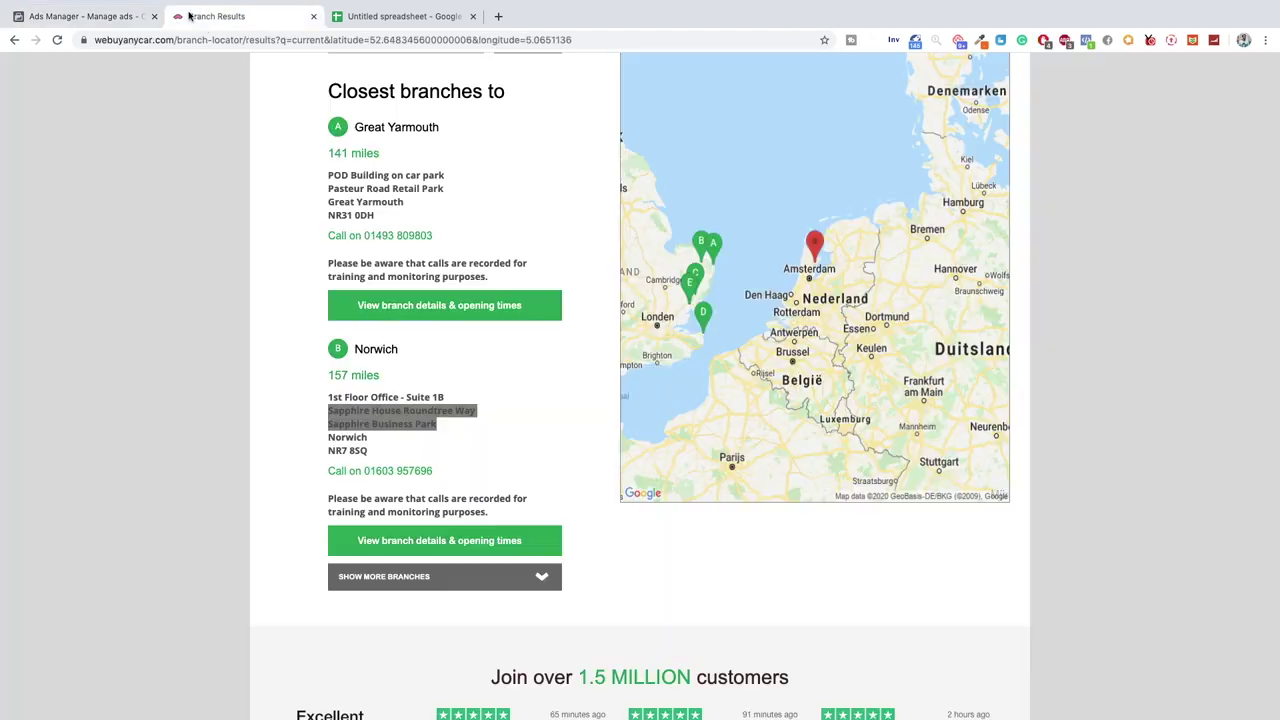
# Copy the Norwich branch's postcode into the new Page's postcode and try to create the Page.
pyautogui.click(457, 445)
pyautogui.moveTo(328, 450); pyautogui.dragTo(370, 452)
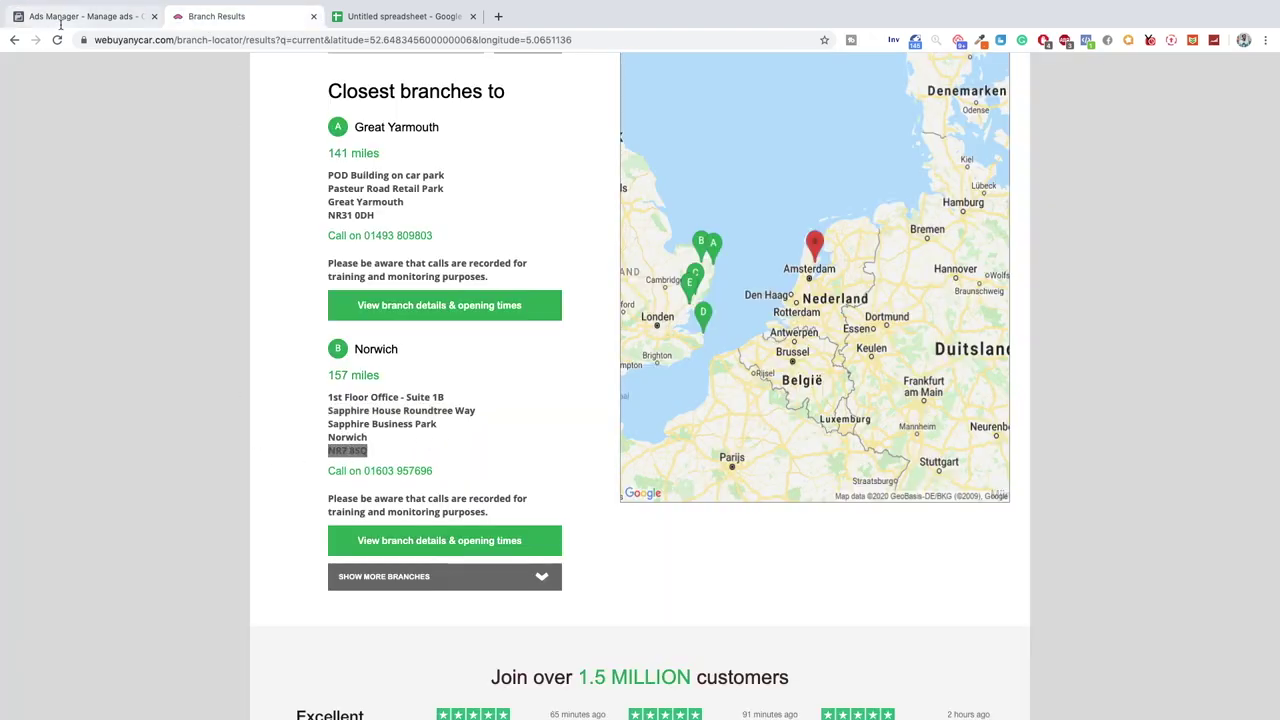
pyautogui.click(85, 16)
pyautogui.click(652, 295)
pyautogui.hotkey('ctrl', 'v')
pyautogui.click(523, 313)
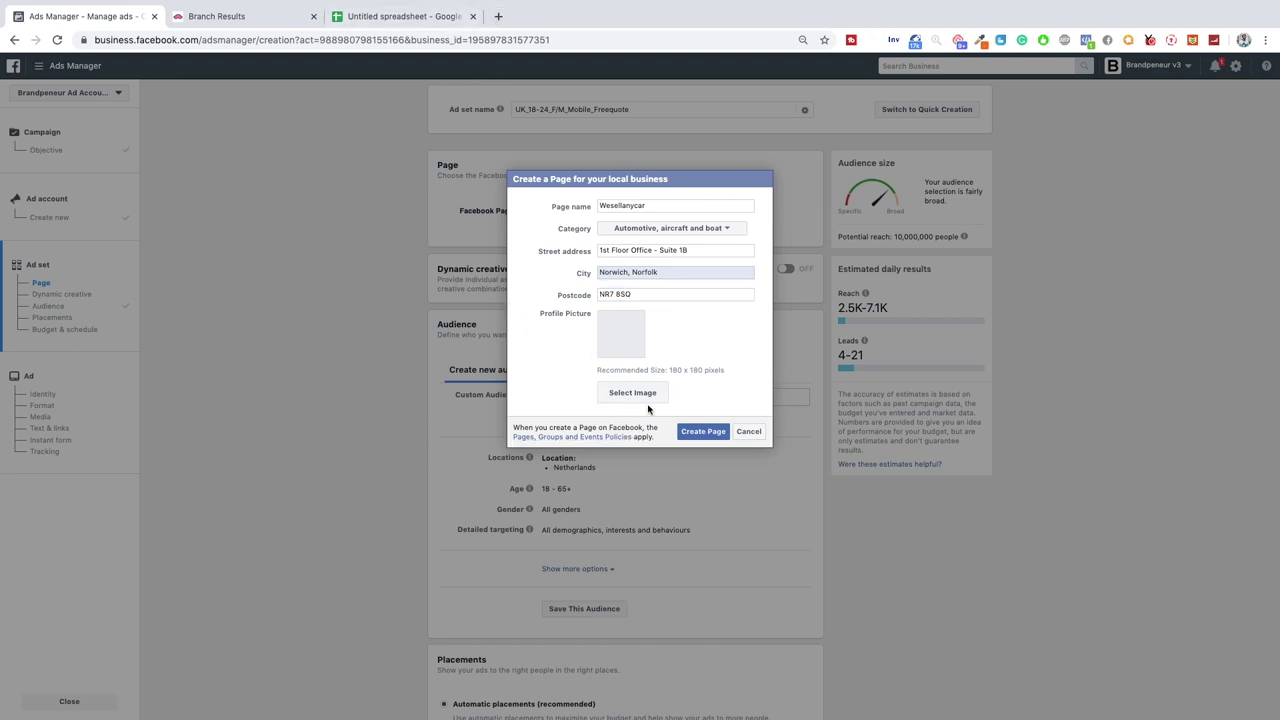
pyautogui.click(703, 432)
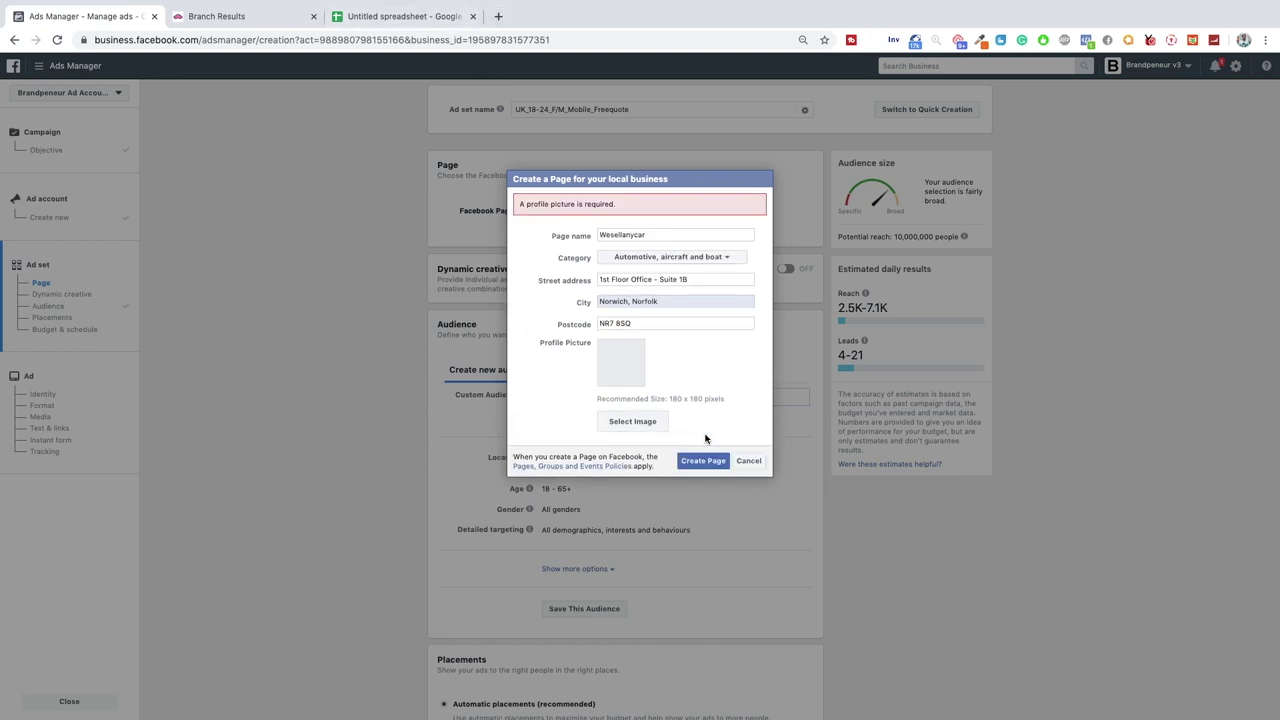
# Open Google in a new browser tab and search its images for webuyanycar logo.
pyautogui.click(240, 16)
pyautogui.click(500, 17)
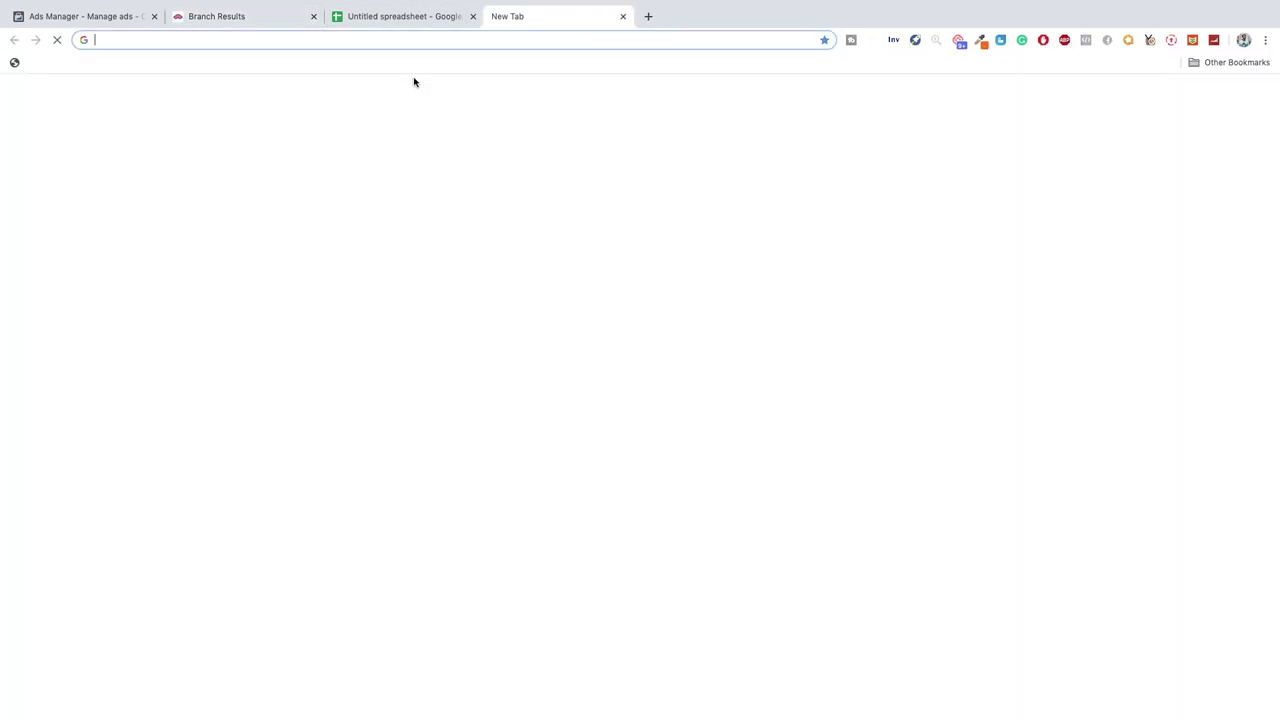
pyautogui.write('google')
pyautogui.press('Return')
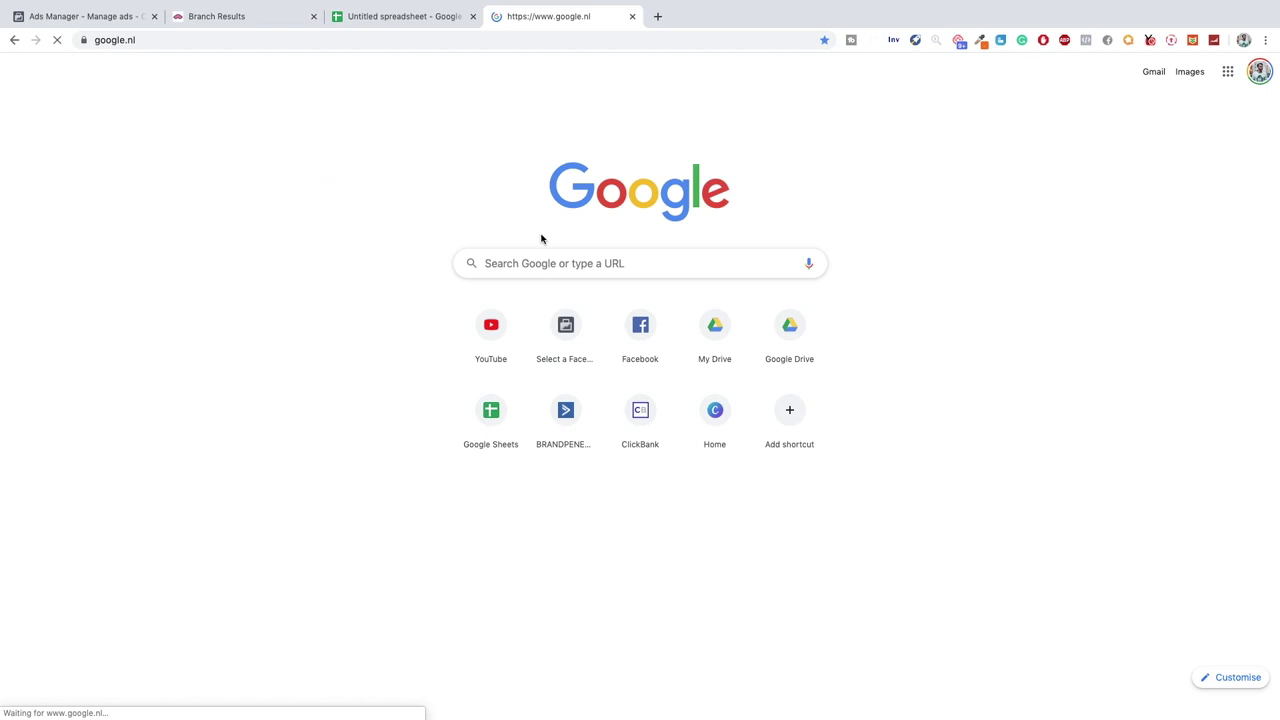
pyautogui.write('webuyanycar logo')
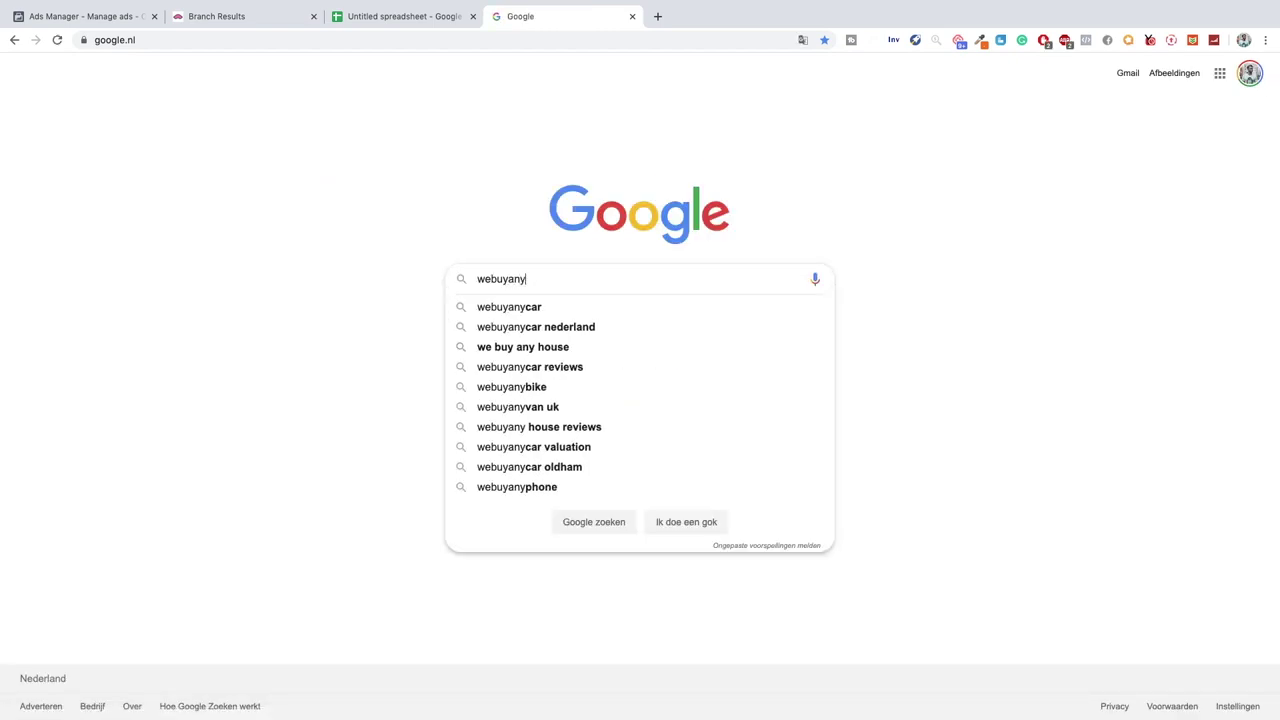
pyautogui.press('Return')
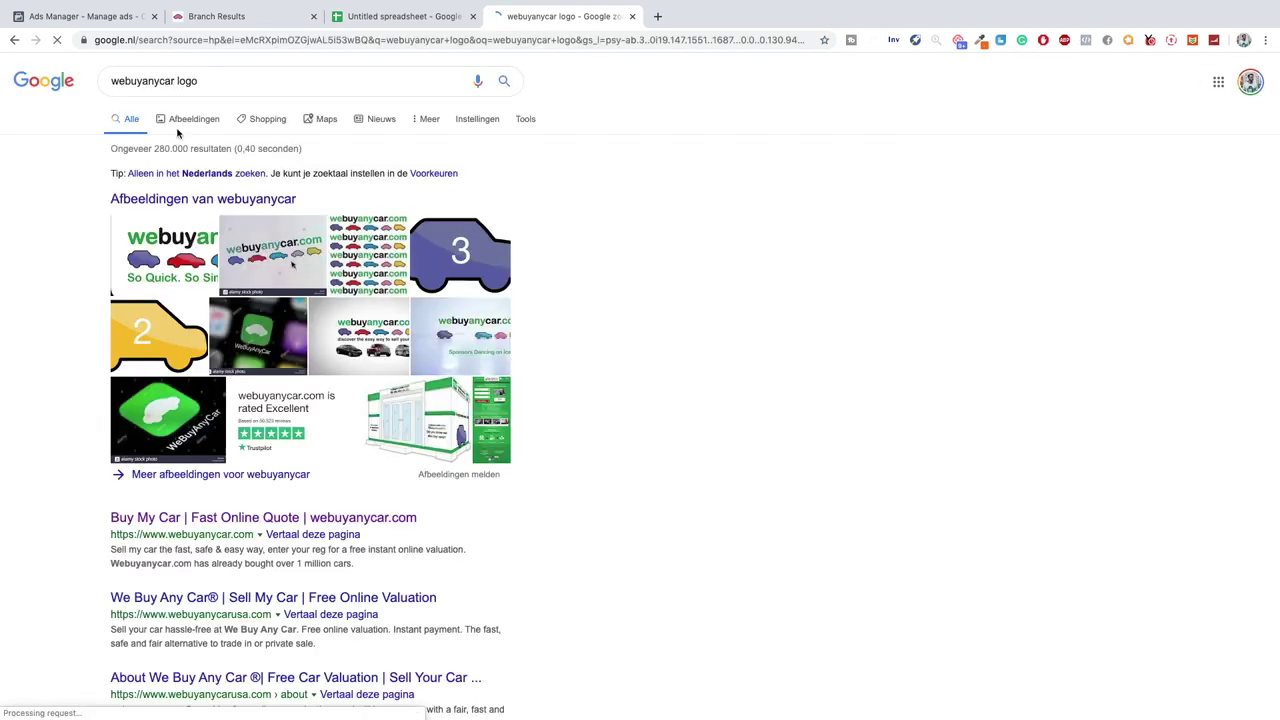
pyautogui.click(180, 121)
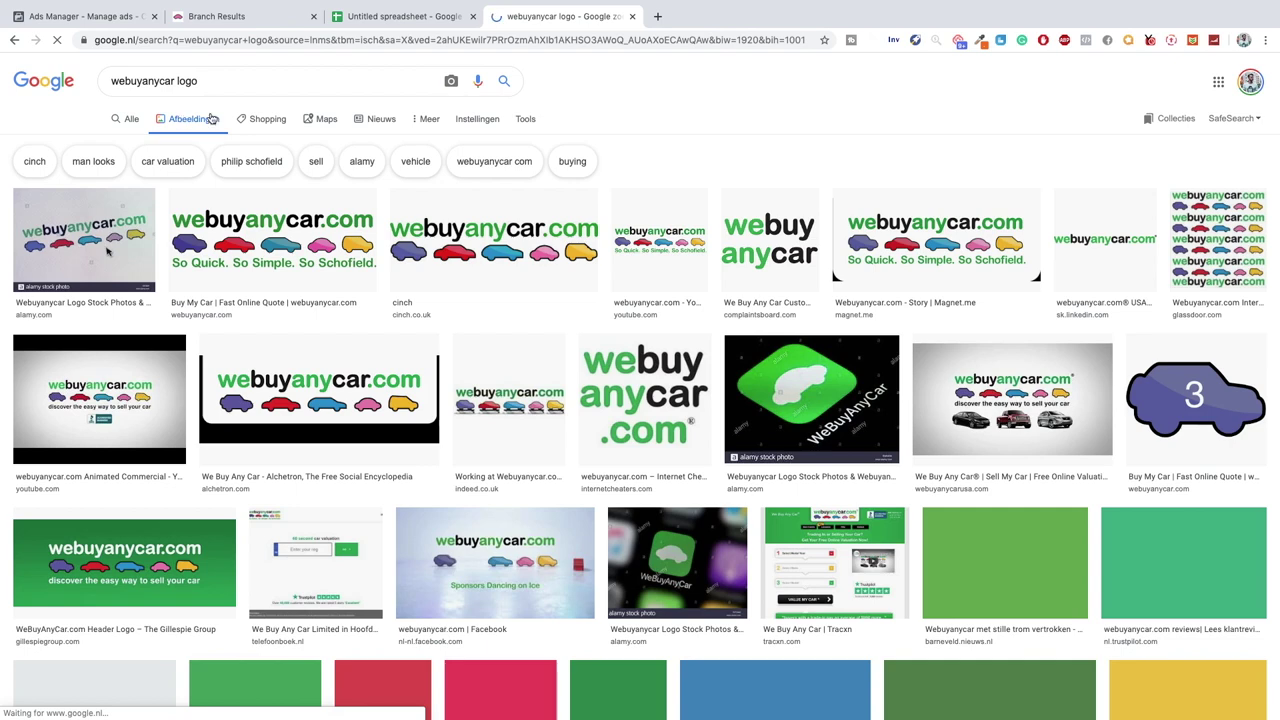
# Save the square webuyanycar logo to the Desktop as the PNG image we-buy-any-car.
pyautogui.click(1101, 230)
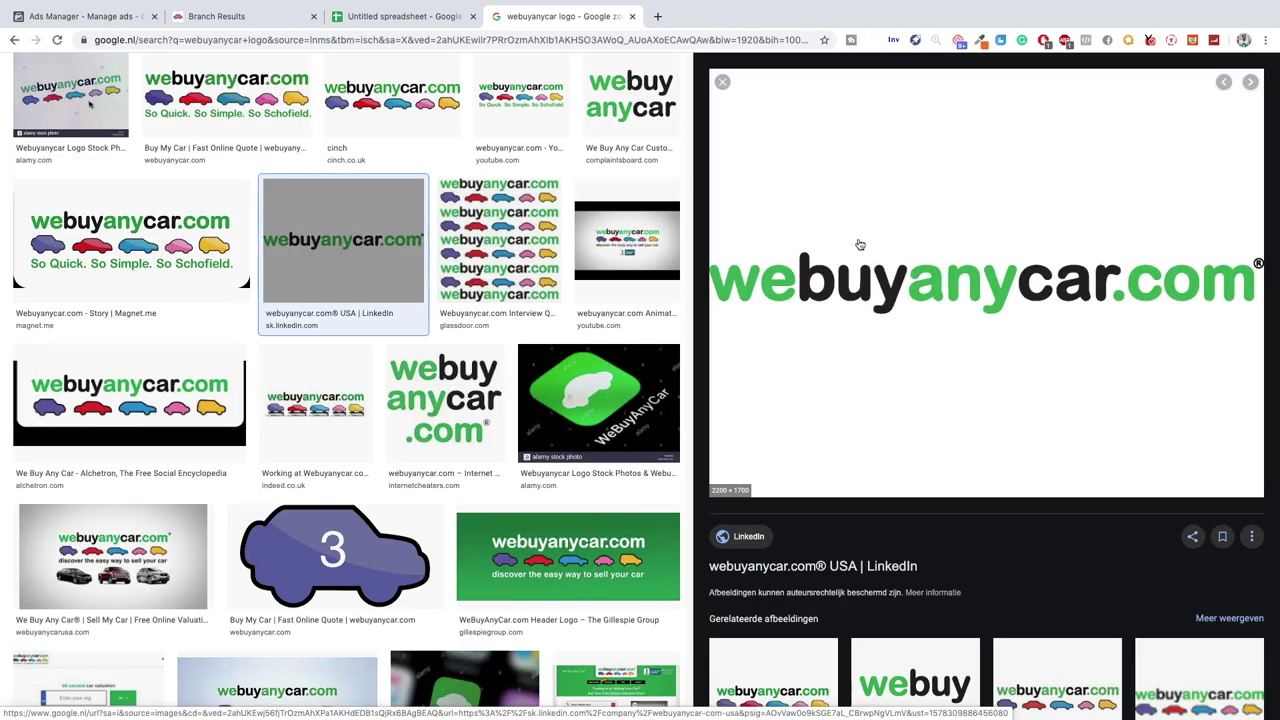
pyautogui.click(631, 97)
pyautogui.rightClick(988, 207)
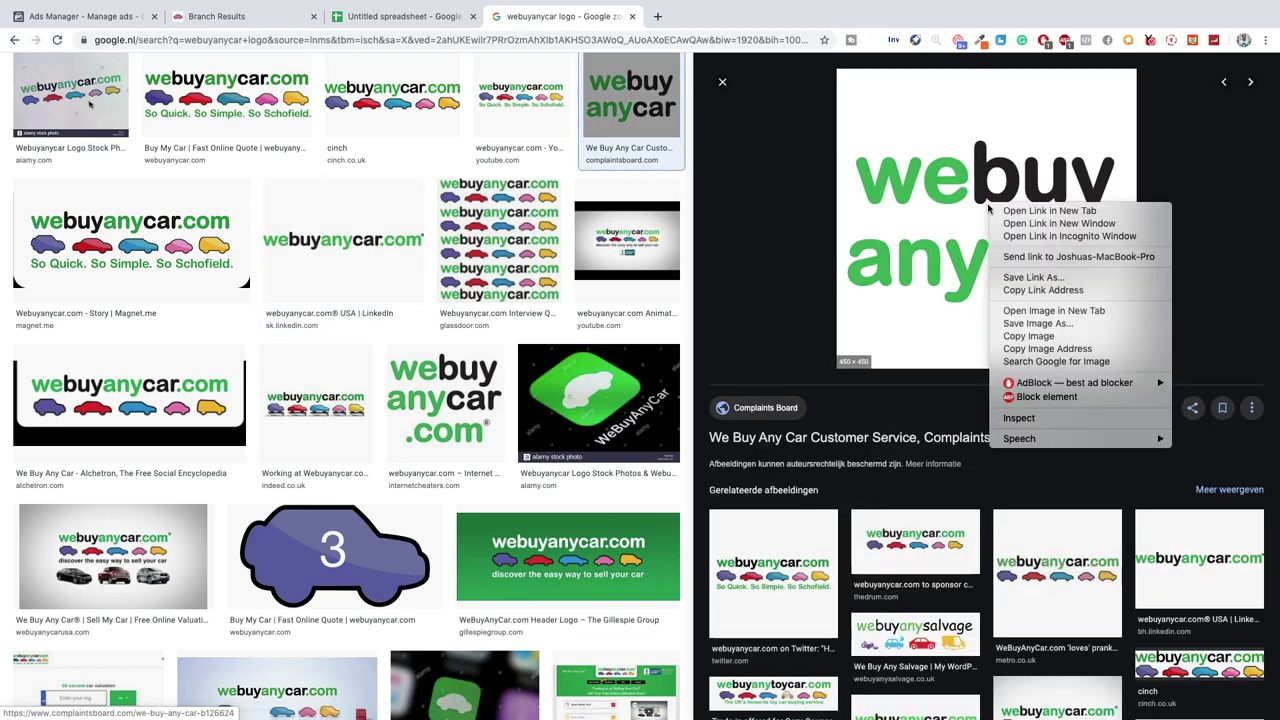
pyautogui.click(1049, 331)
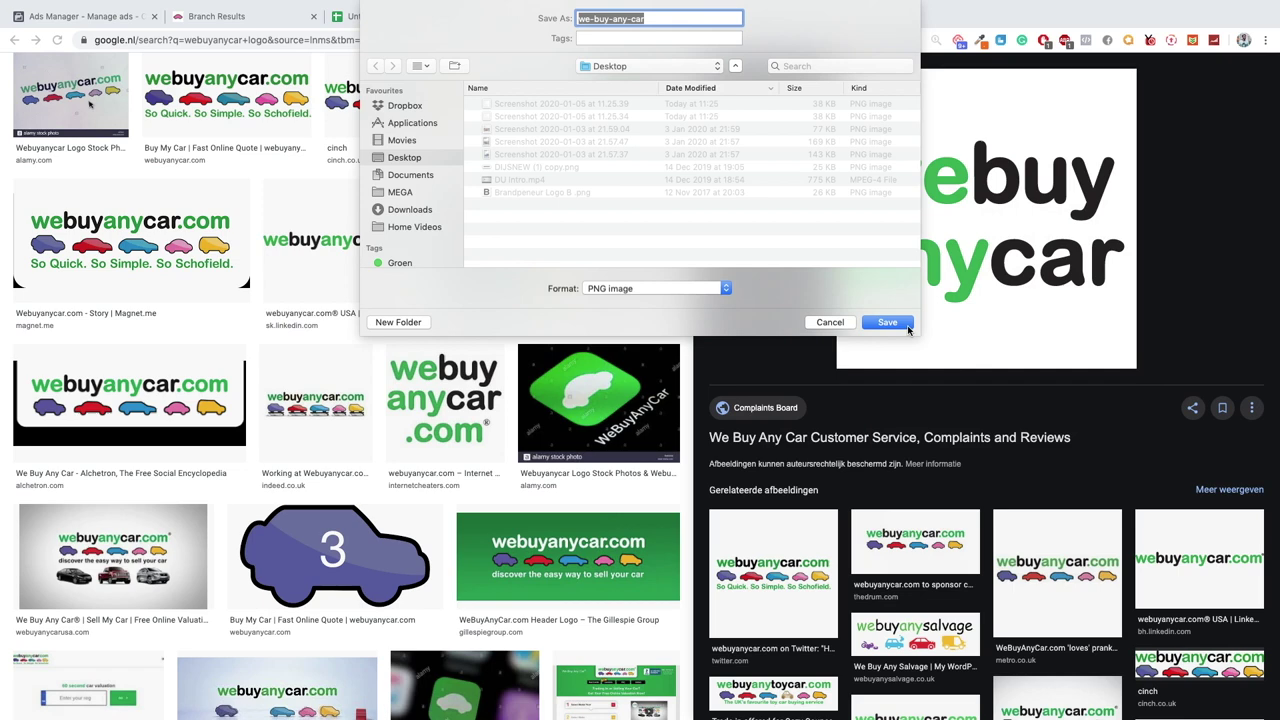
pyautogui.click(887, 322)
pyautogui.click(400, 16)
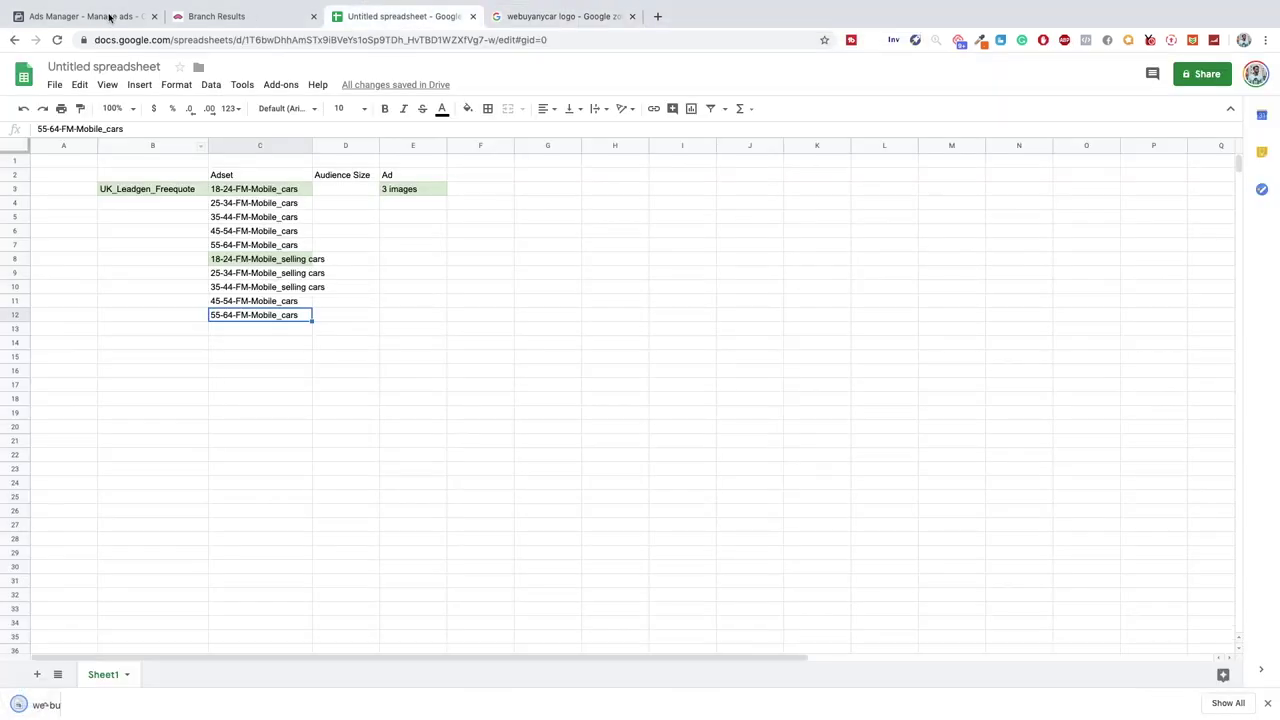
pyautogui.click(100, 16)
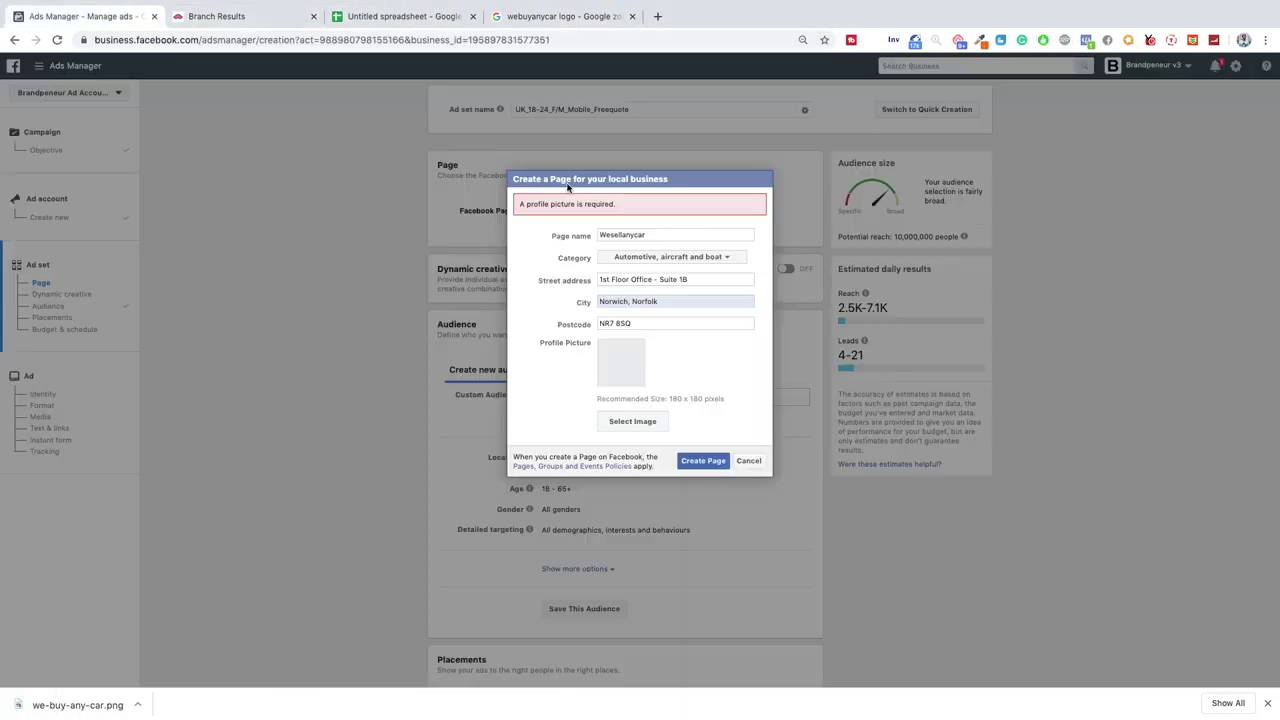
pyautogui.click(615, 405)
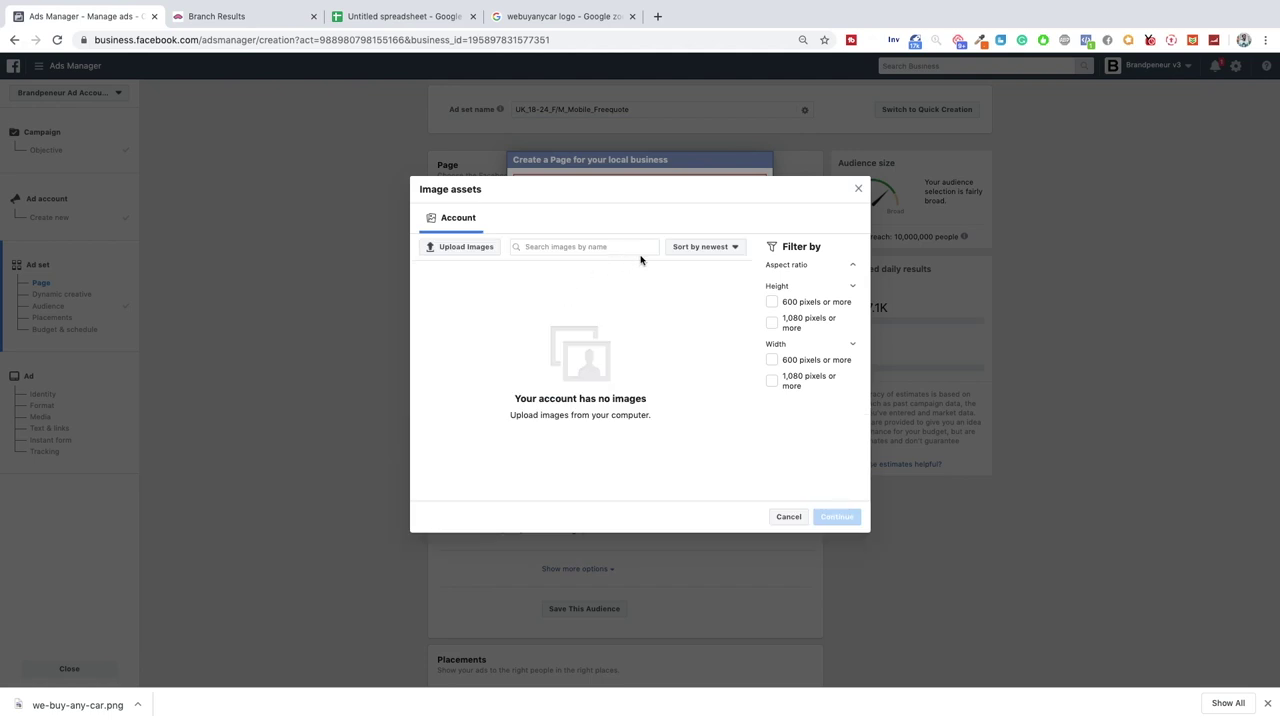
pyautogui.click(491, 248)
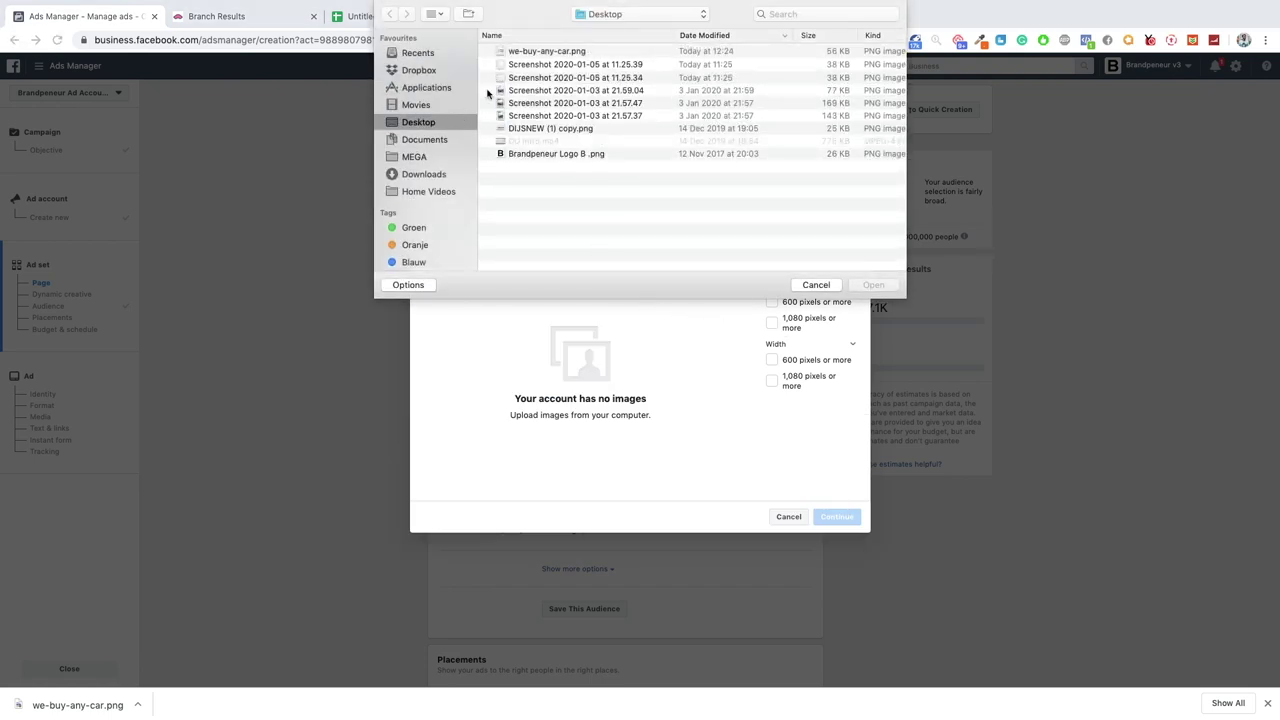
pyautogui.click(567, 51)
pyautogui.click(868, 284)
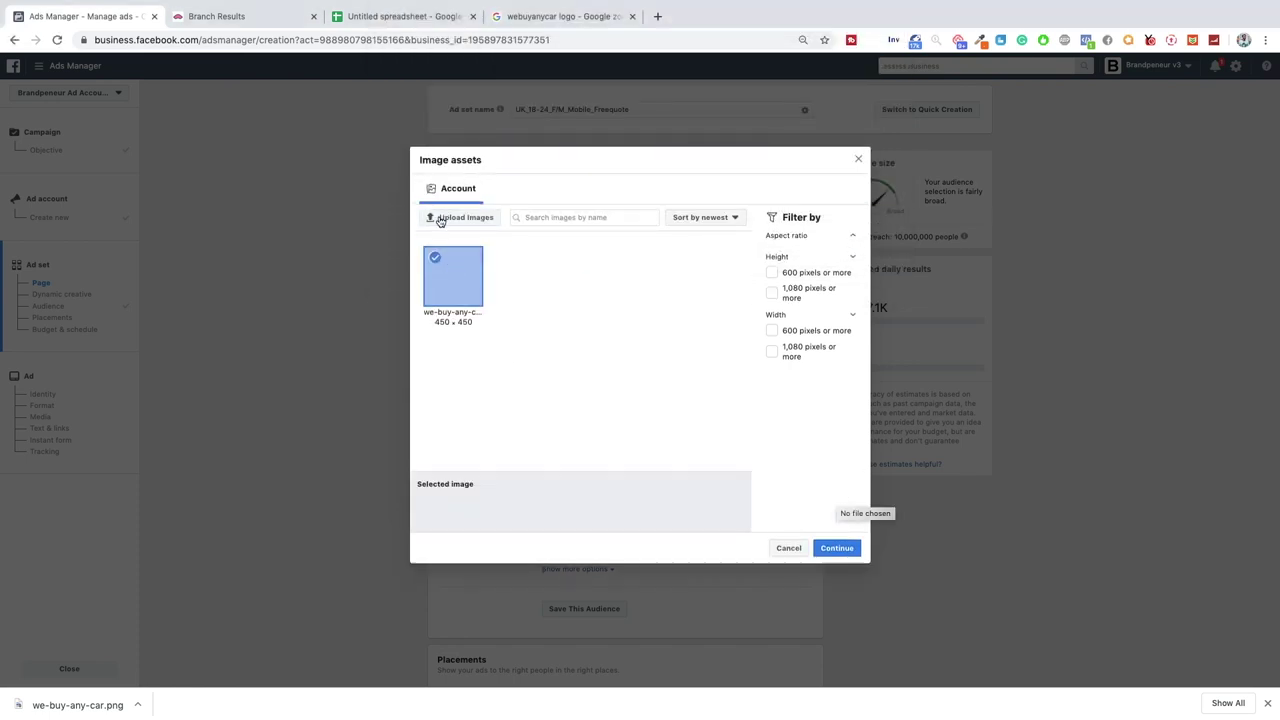
pyautogui.click(846, 549)
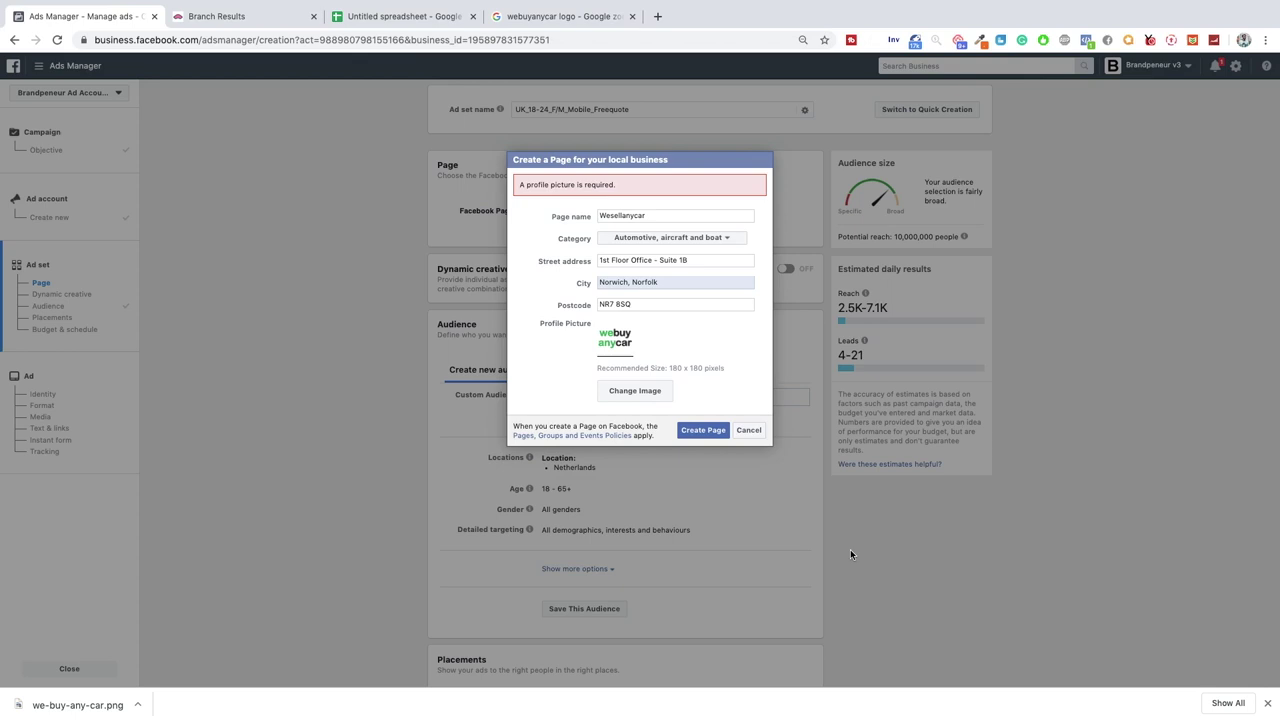
pyautogui.click(705, 430)
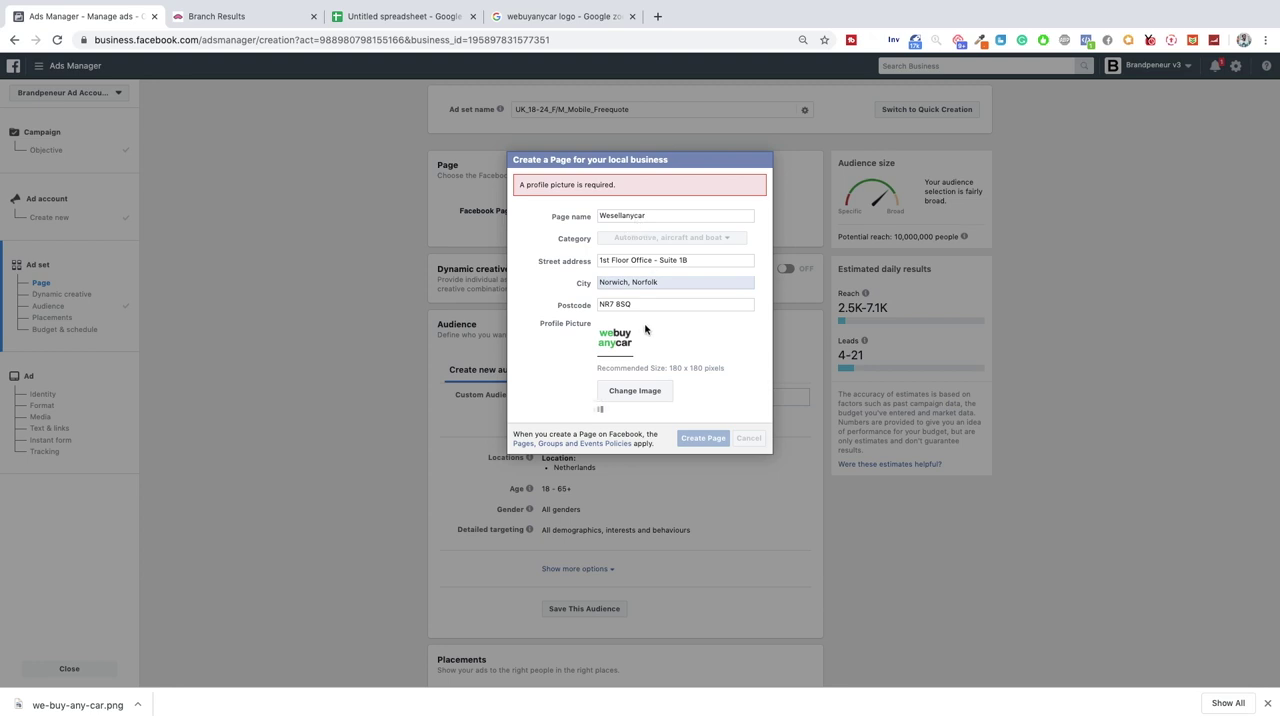
pyautogui.click(1267, 703)
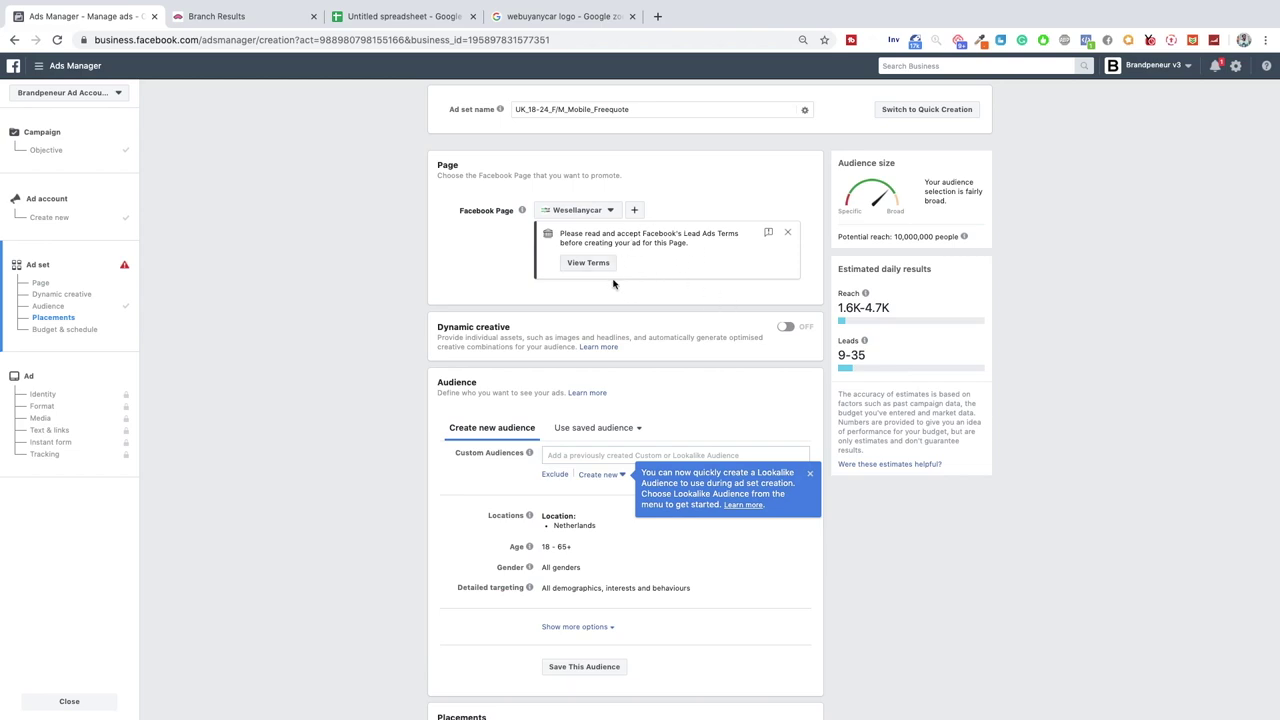
# Accept Facebook's Lead Ads Terms for the Wesellanycar Page.
pyautogui.click(588, 262)
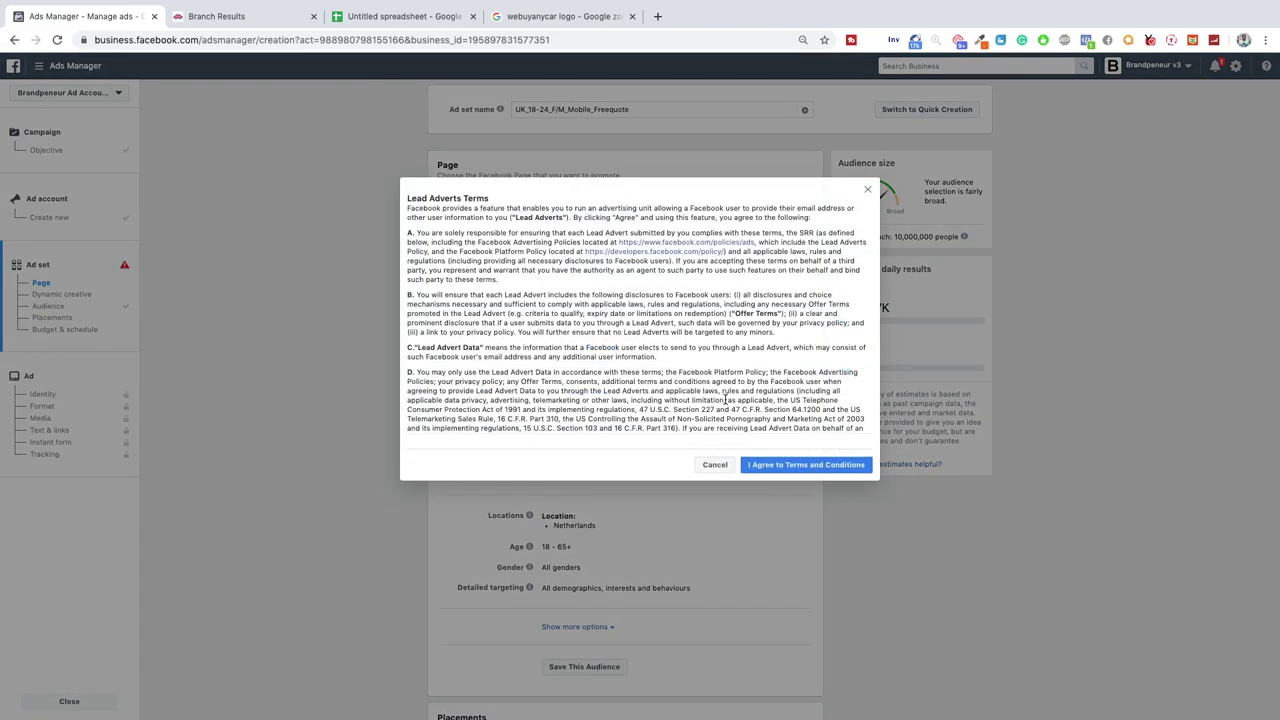
pyautogui.click(826, 464)
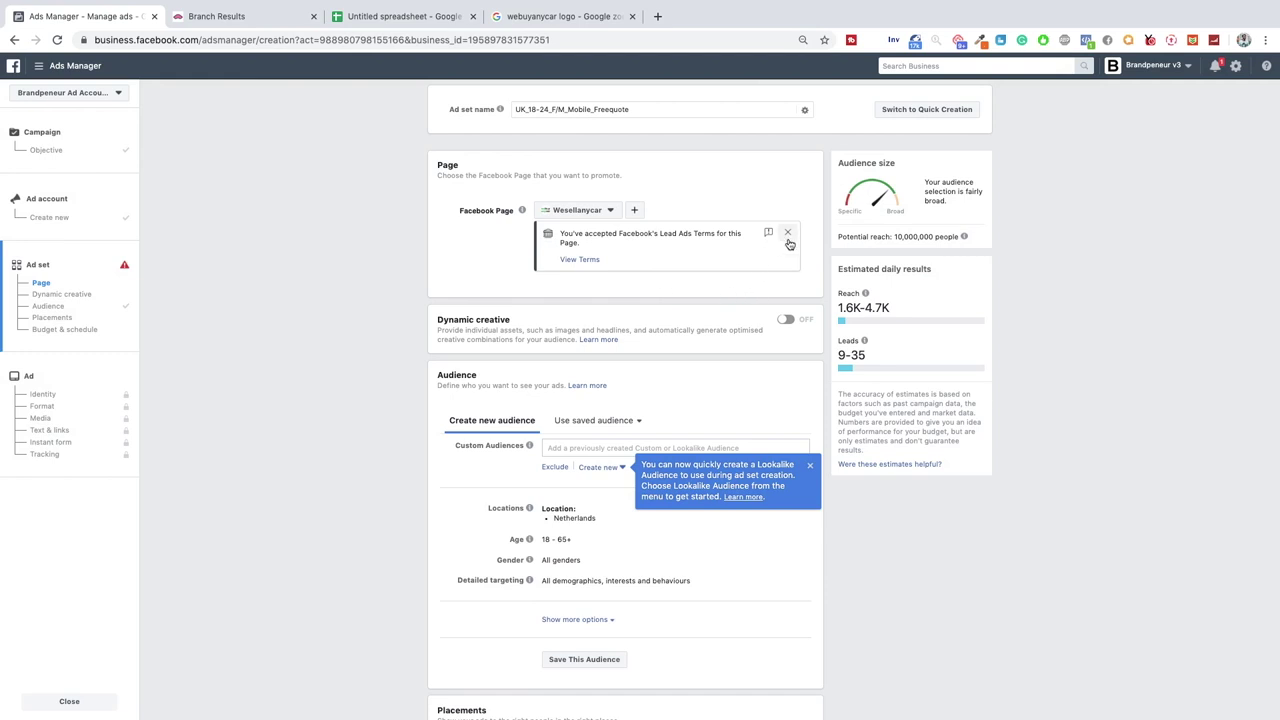
pyautogui.click(712, 287)
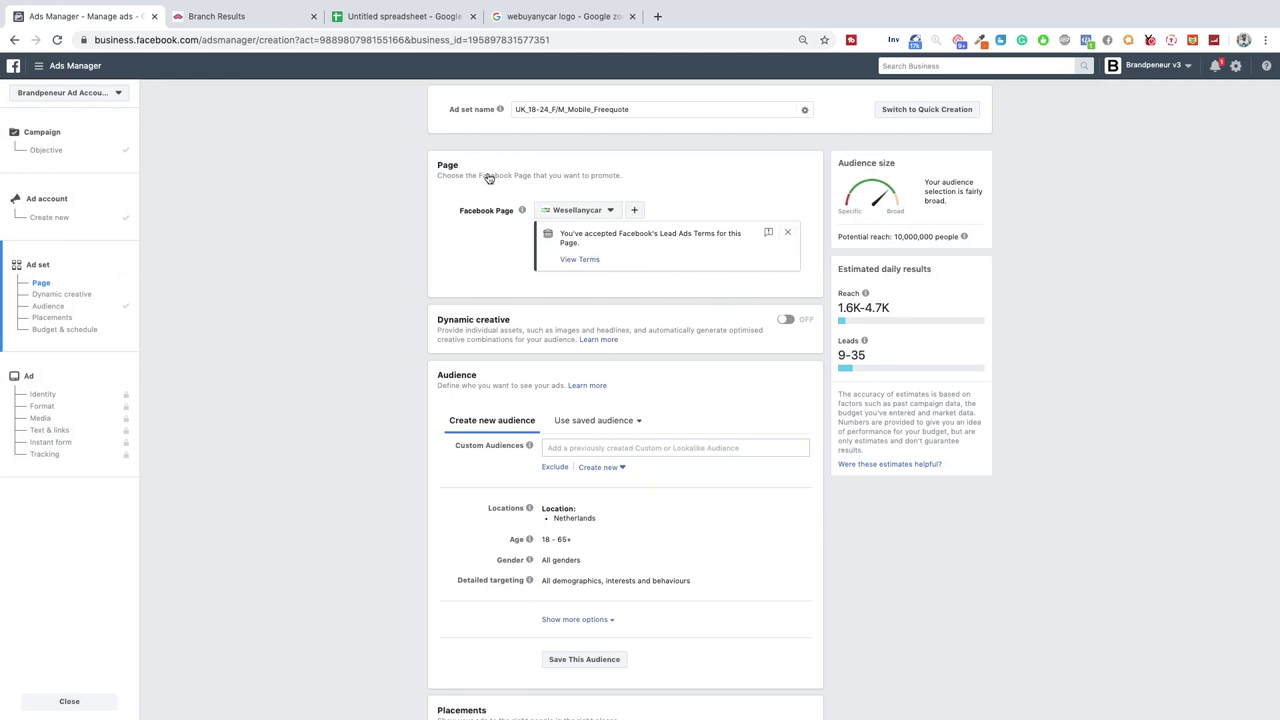
# Remove Netherlands from the ad set's audience locations.
pyautogui.scroll(-3, 591, 374)
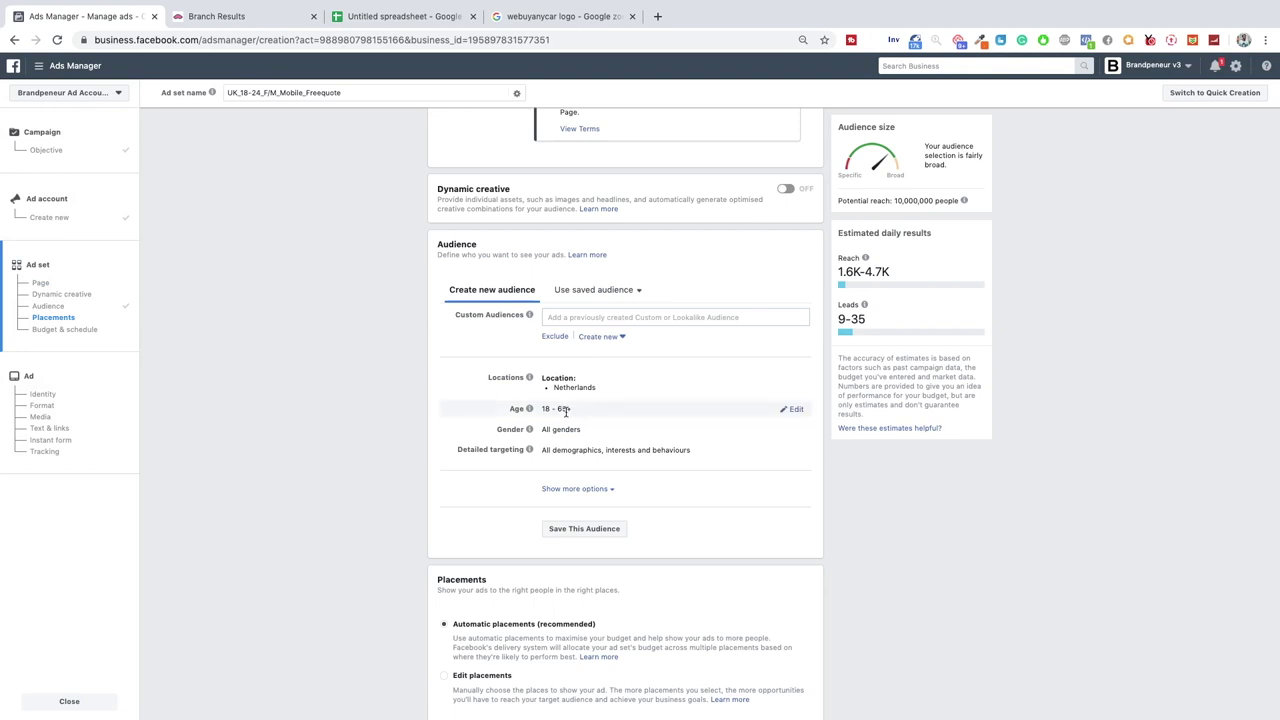
pyautogui.click(793, 380)
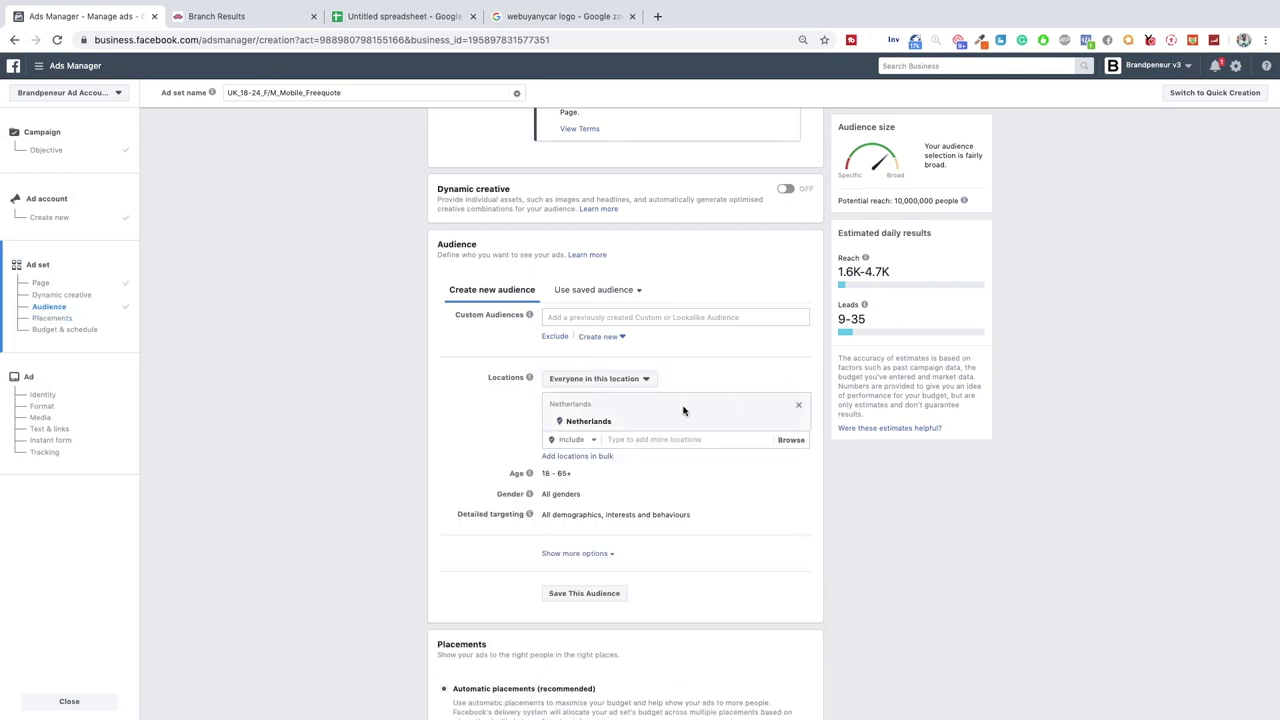
pyautogui.click(800, 425)
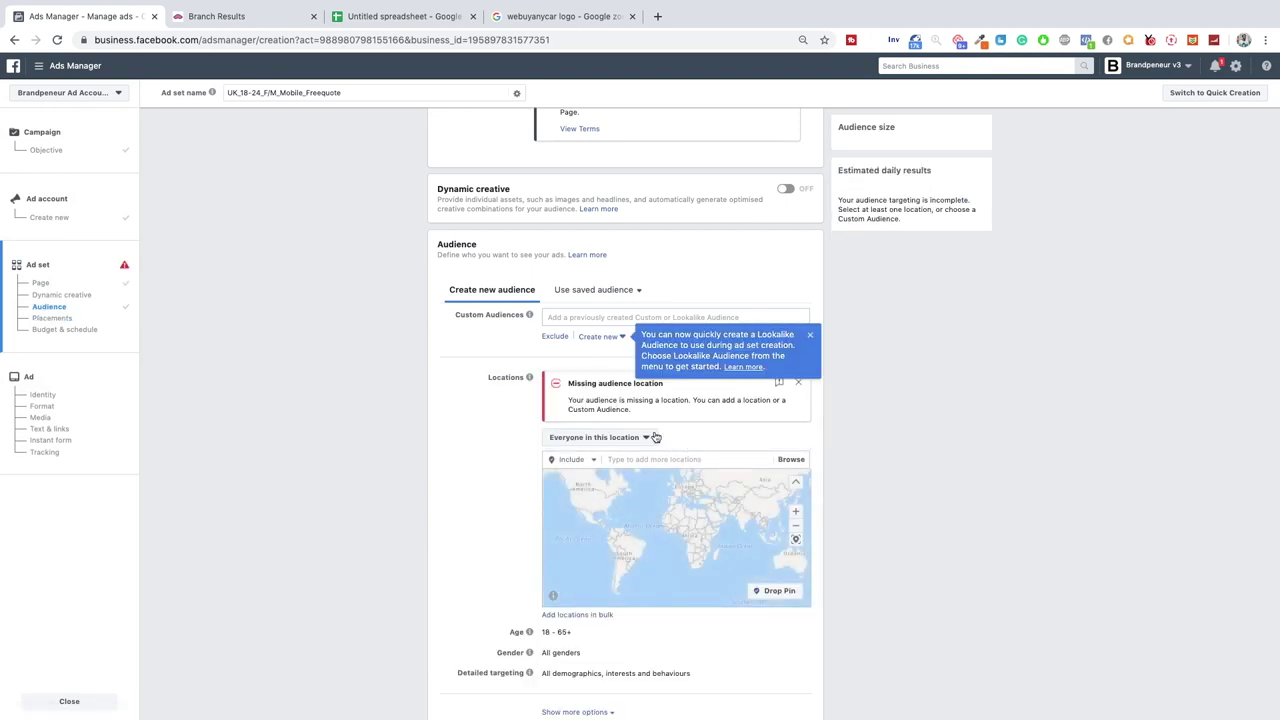
pyautogui.write('united')
pyautogui.hotkey('ctrl', 'a')
pyautogui.press('BackSpace')
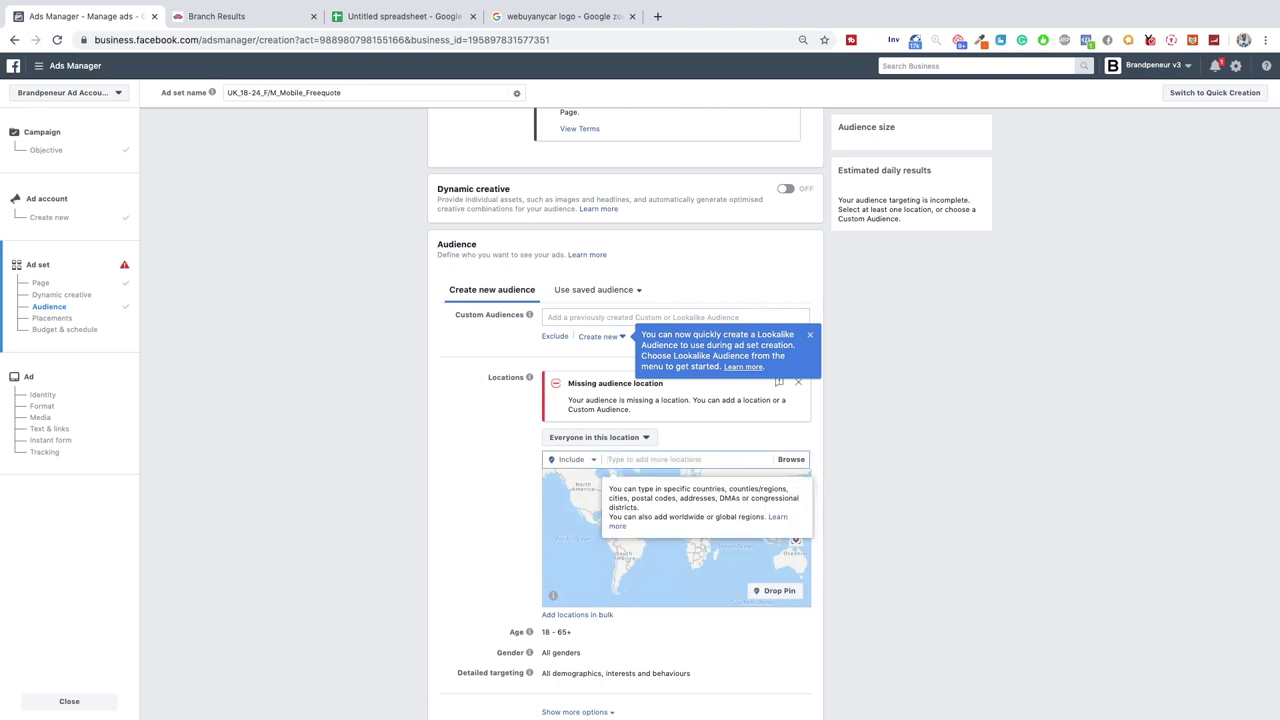
pyautogui.click(610, 461)
# Try to add the Norwich branch's full address, copied from the branch results, to the audience locations.
pyautogui.click(197, 20)
pyautogui.scroll(-2, 320, 403)
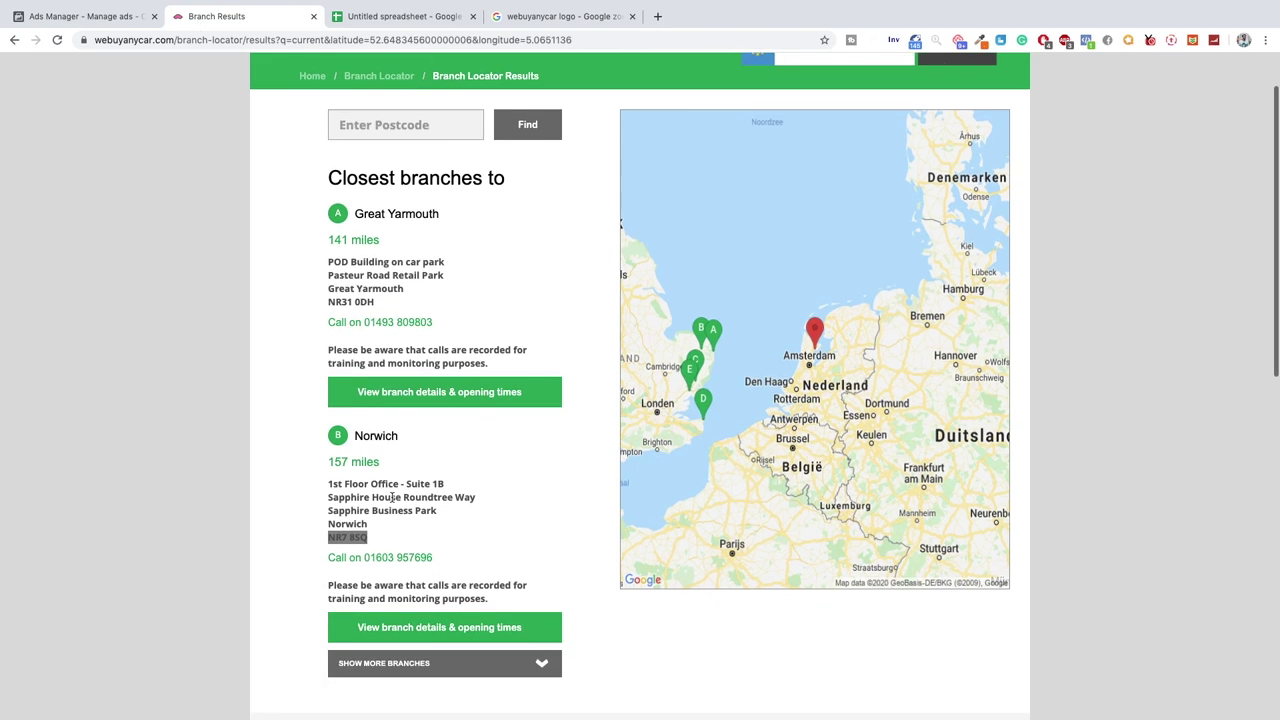
pyautogui.moveTo(329, 484); pyautogui.dragTo(368, 540)
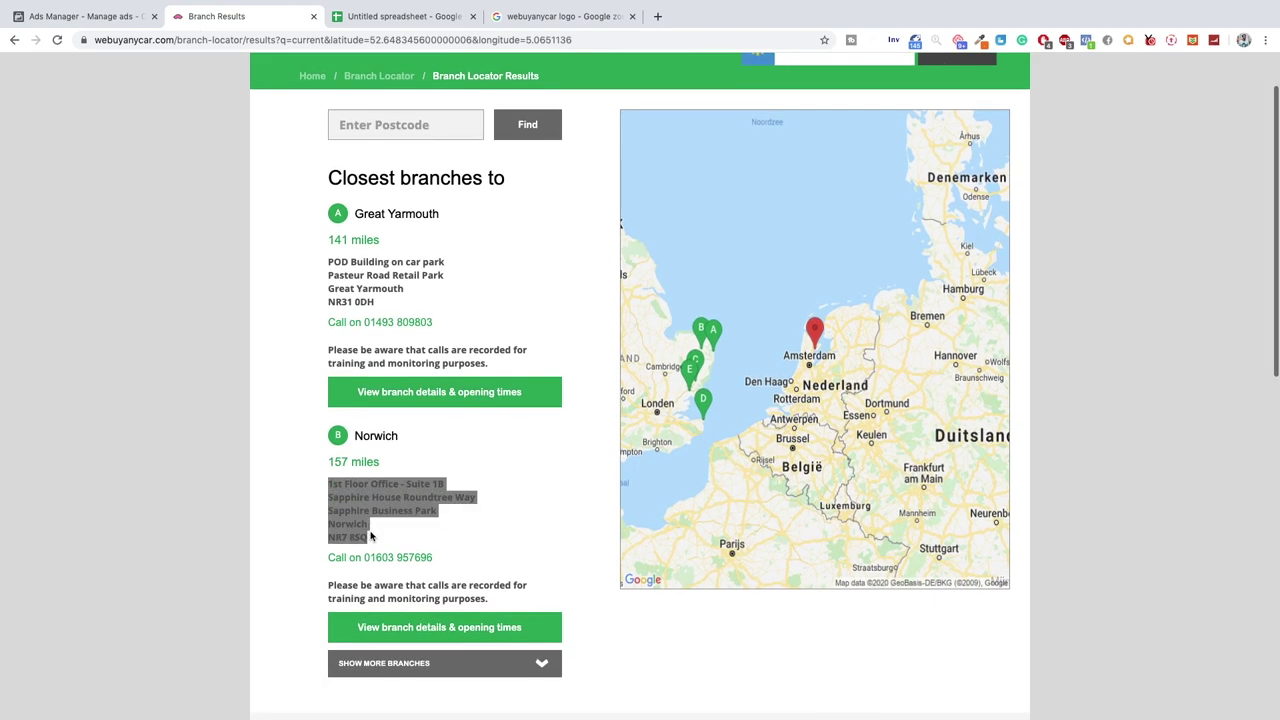
pyautogui.click(82, 16)
pyautogui.hotkey('ctrl', 'v')
pyautogui.click(713, 355)
pyautogui.hotkey('ctrl', 'v')
# Try to match only the Norwich branch's postcode as a bulk location of type Postal codes, deleting the other address lines.
pyautogui.click(566, 310)
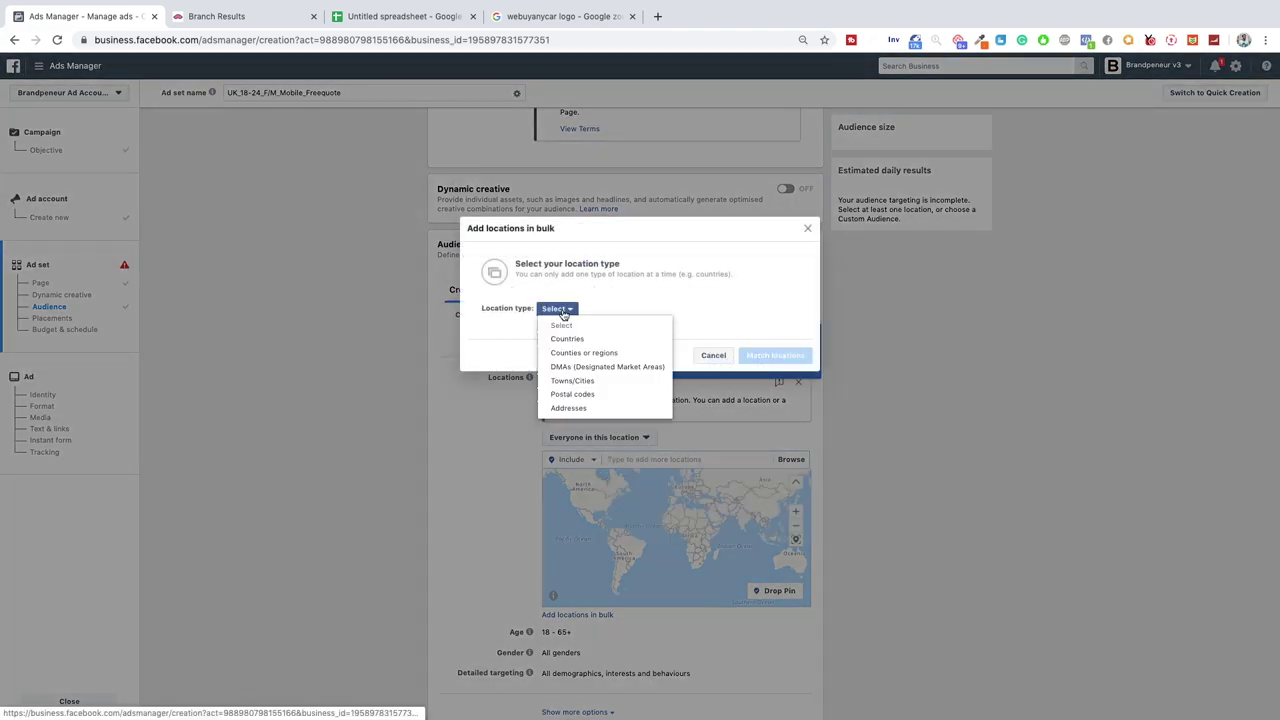
pyautogui.click(590, 394)
pyautogui.click(656, 347)
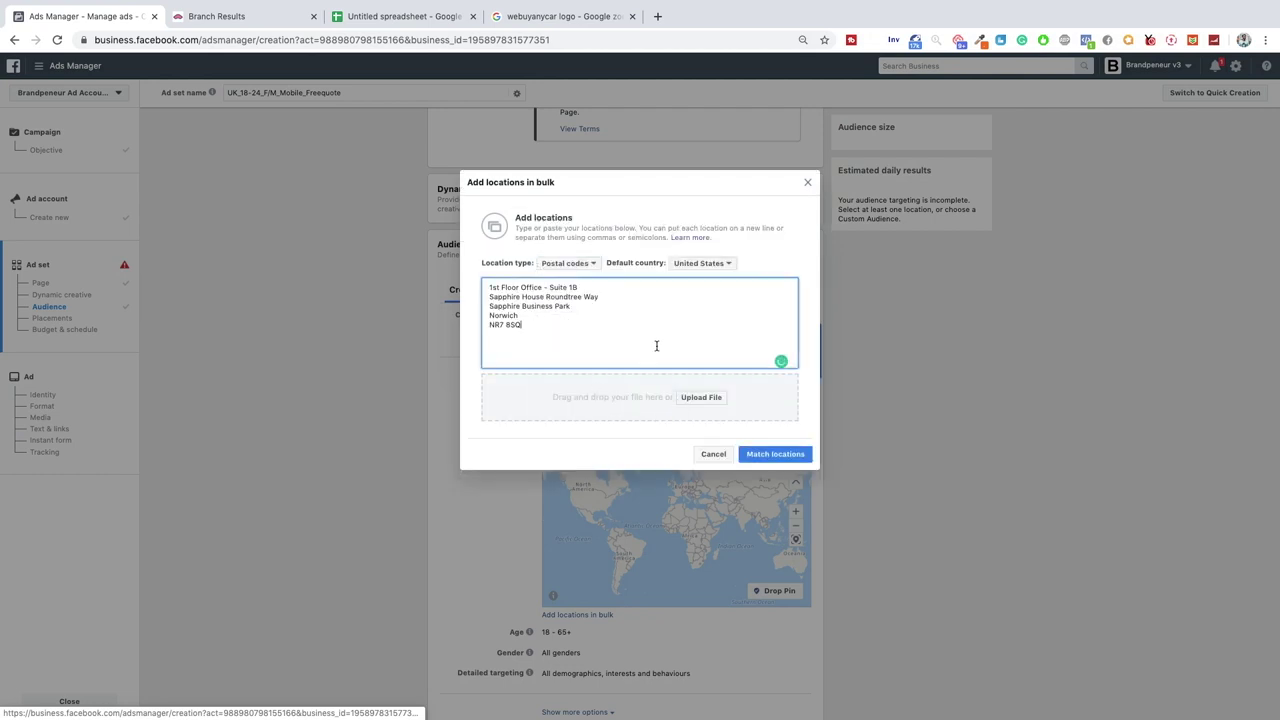
pyautogui.moveTo(525, 316); pyautogui.dragTo(489, 287)
pyautogui.press('BackSpace')
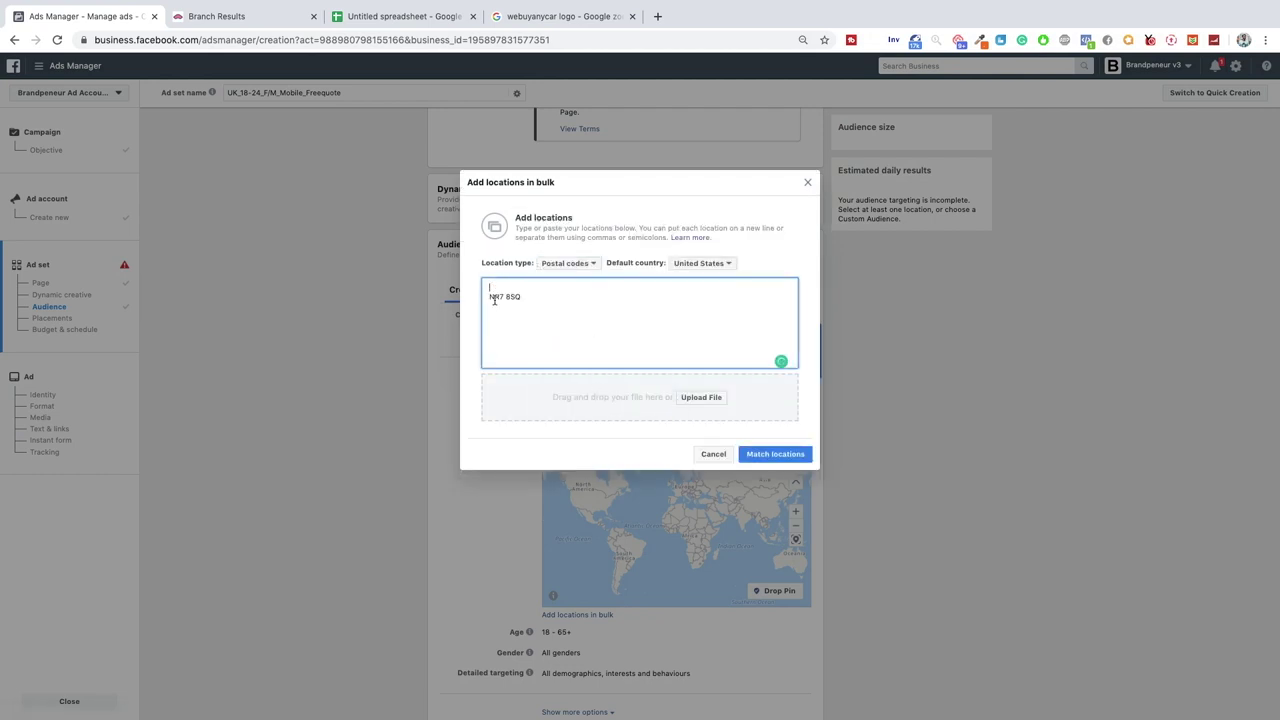
pyautogui.press('Delete')
pyautogui.click(750, 453)
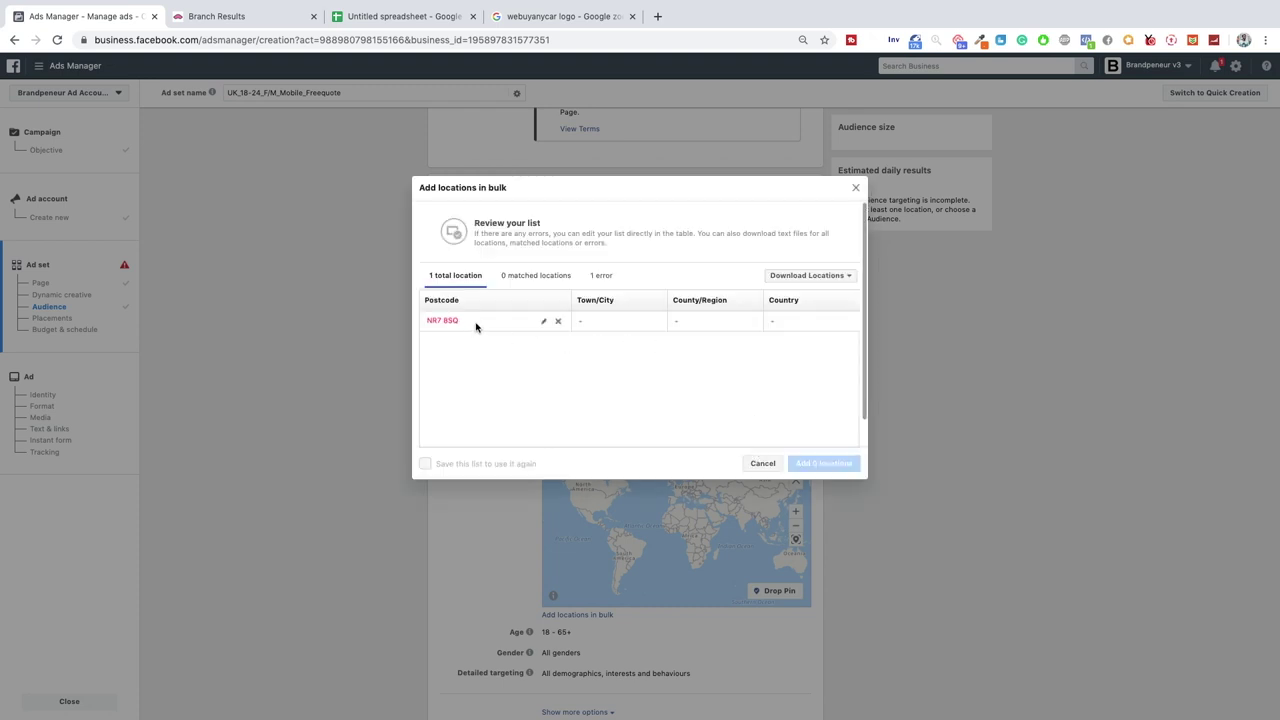
# Copy the postcode from the bulk location list, cancel the bulk addition, and enter the postcode in the audience's location search.
pyautogui.moveTo(461, 330)
pyautogui.moveTo(461, 330); pyautogui.dragTo(426, 326)
pyautogui.hotkey('ctrl', 'c')
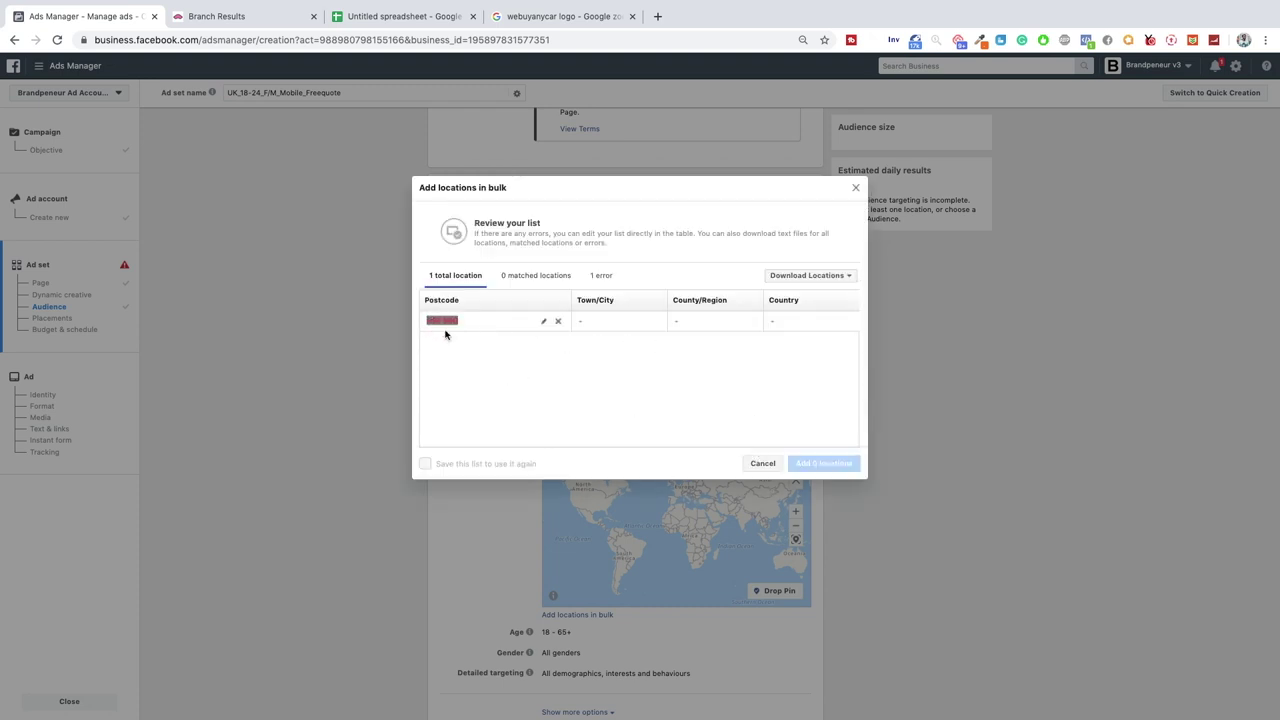
pyautogui.click(752, 464)
pyautogui.click(648, 459)
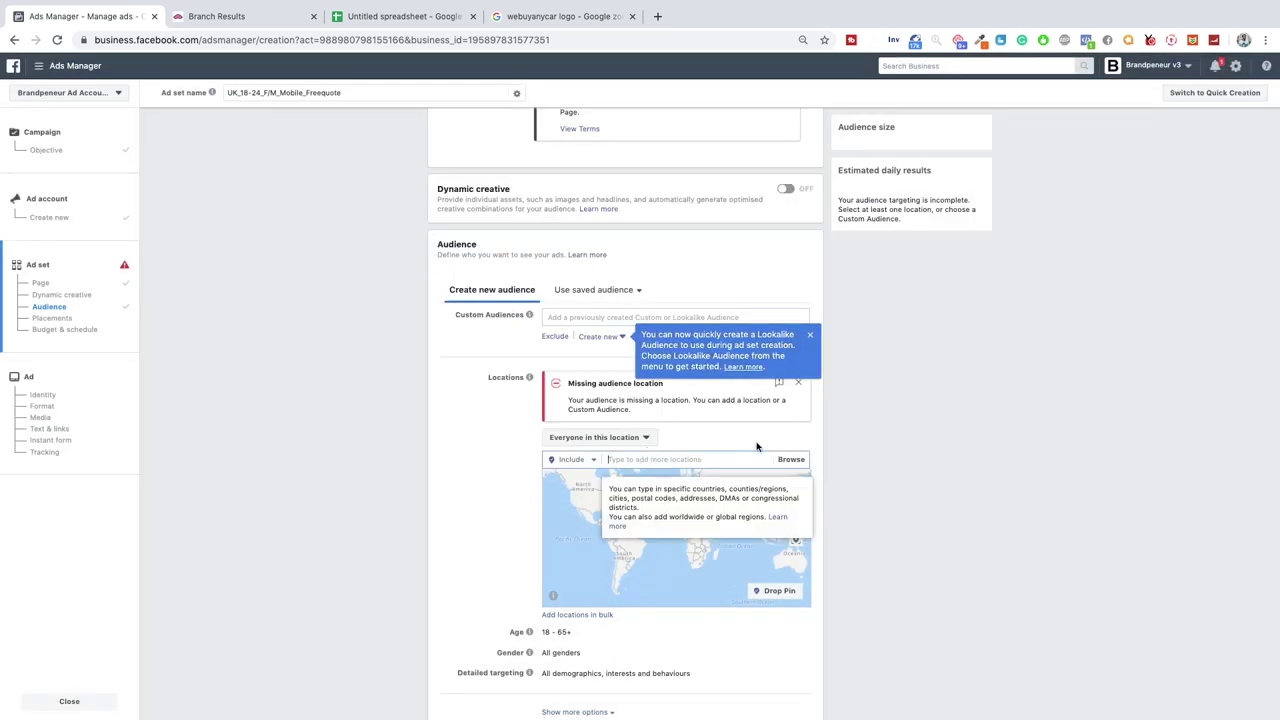
pyautogui.hotkey('ctrl', 'v')
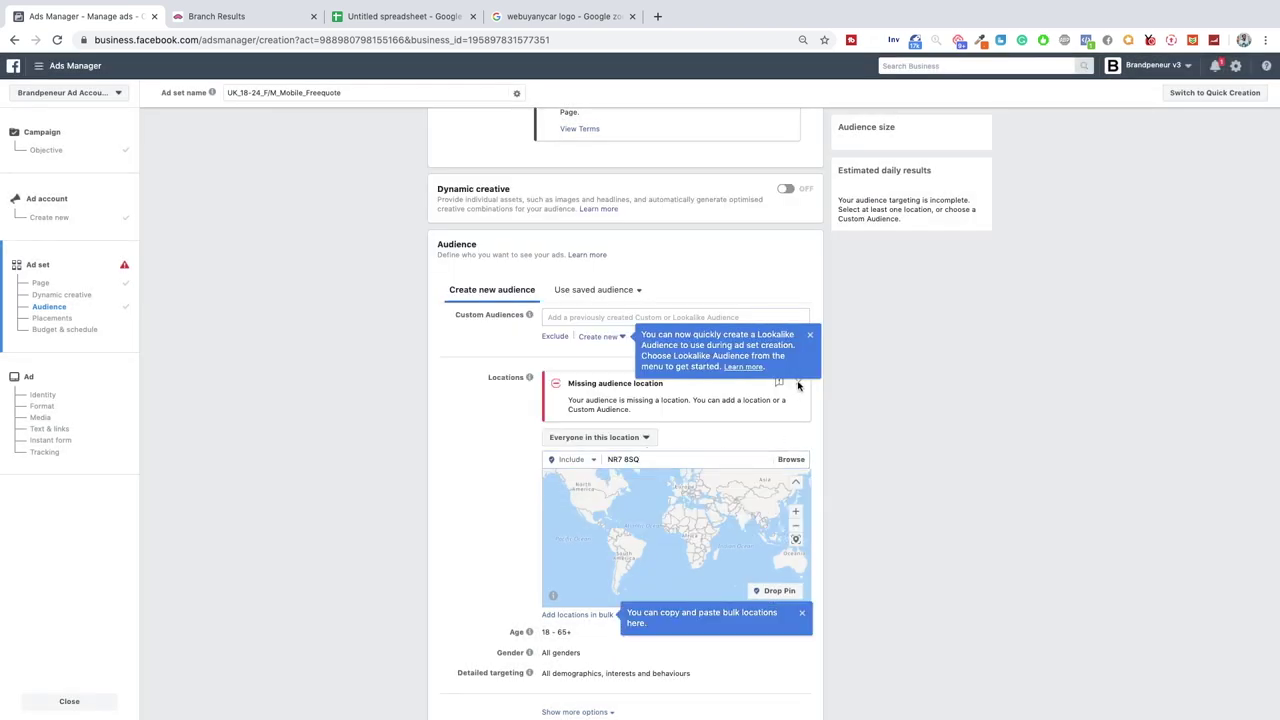
# Search the audience locations for "norwich" and include the city of Norwich, Norfolk, England.
pyautogui.click(802, 613)
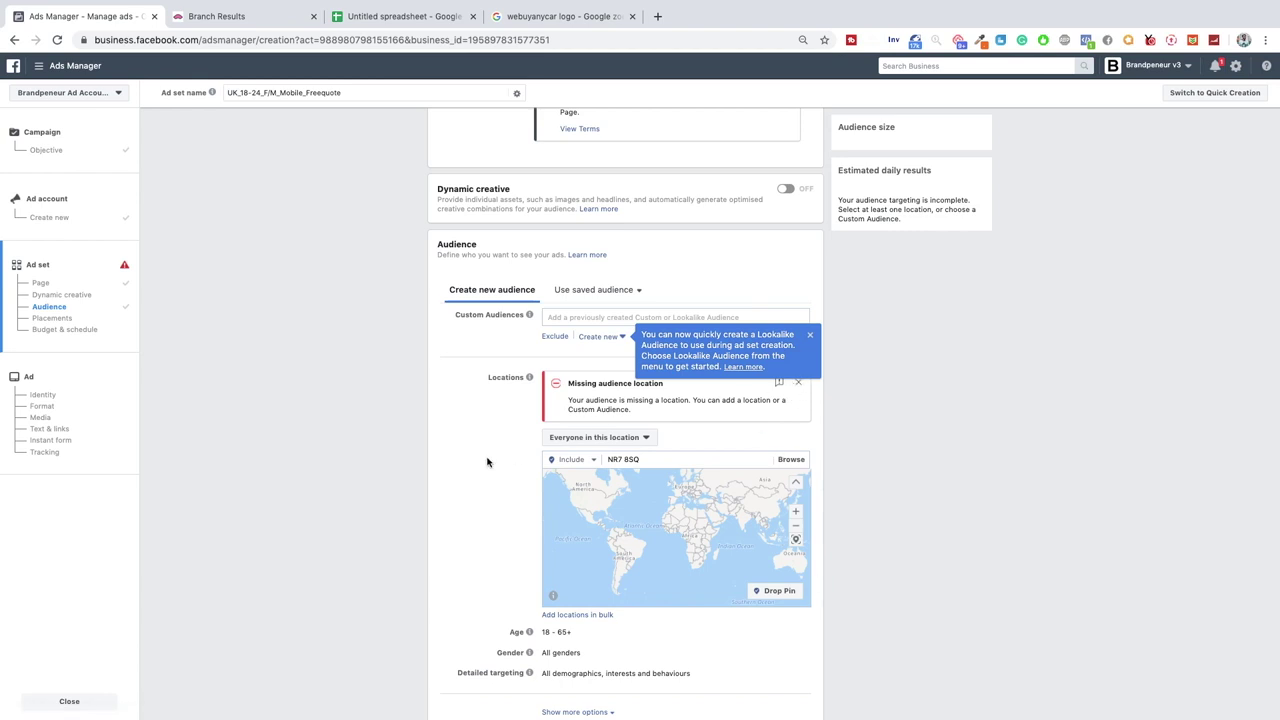
pyautogui.click(789, 460)
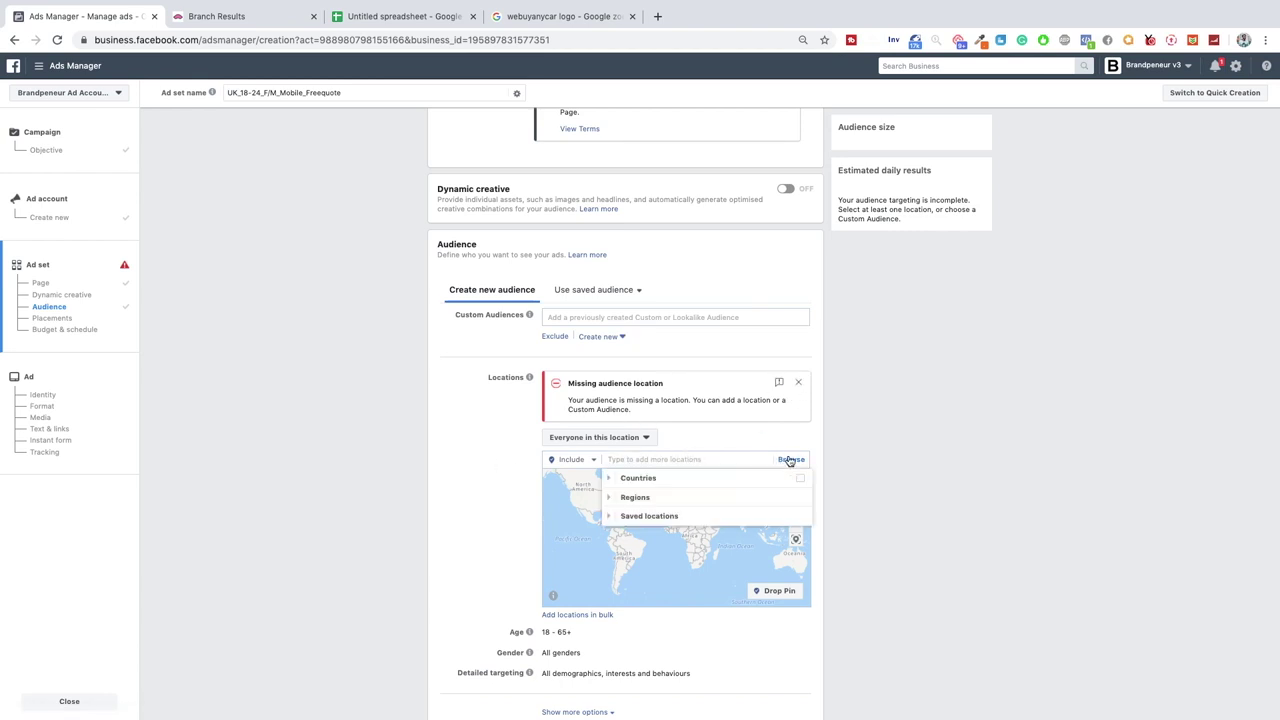
pyautogui.click(790, 460)
pyautogui.click(675, 460)
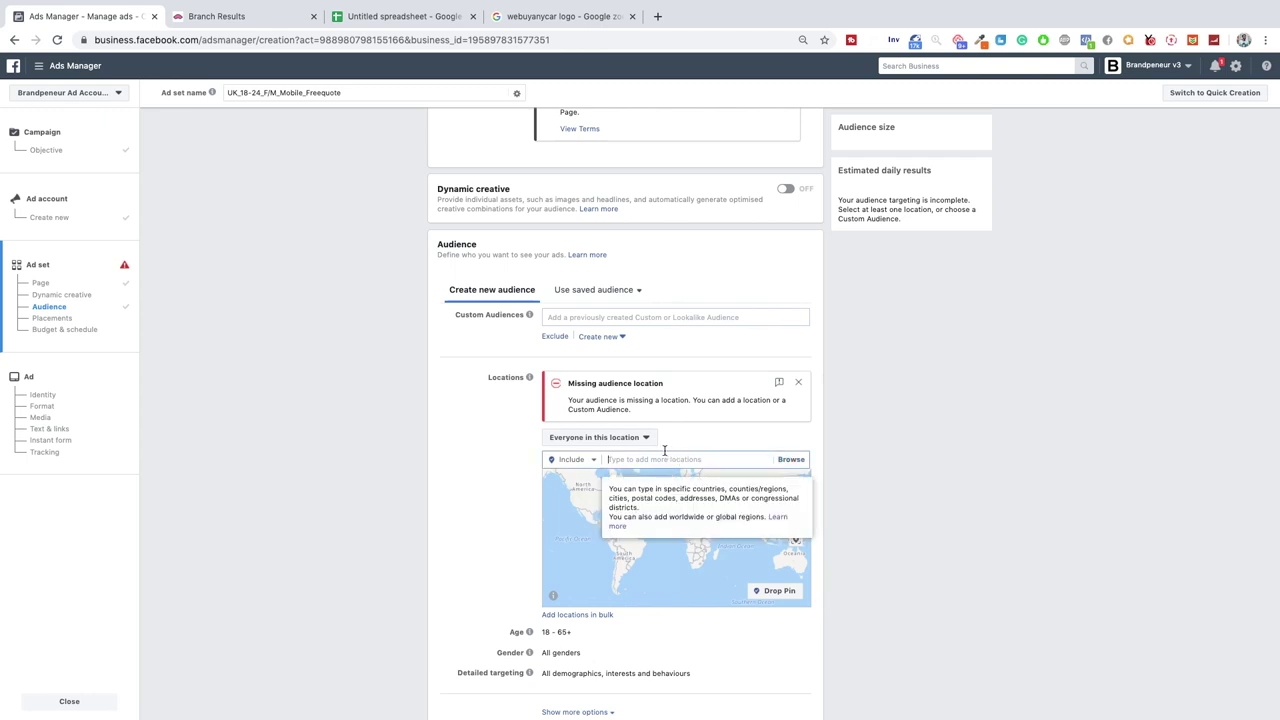
pyautogui.write('norwich')
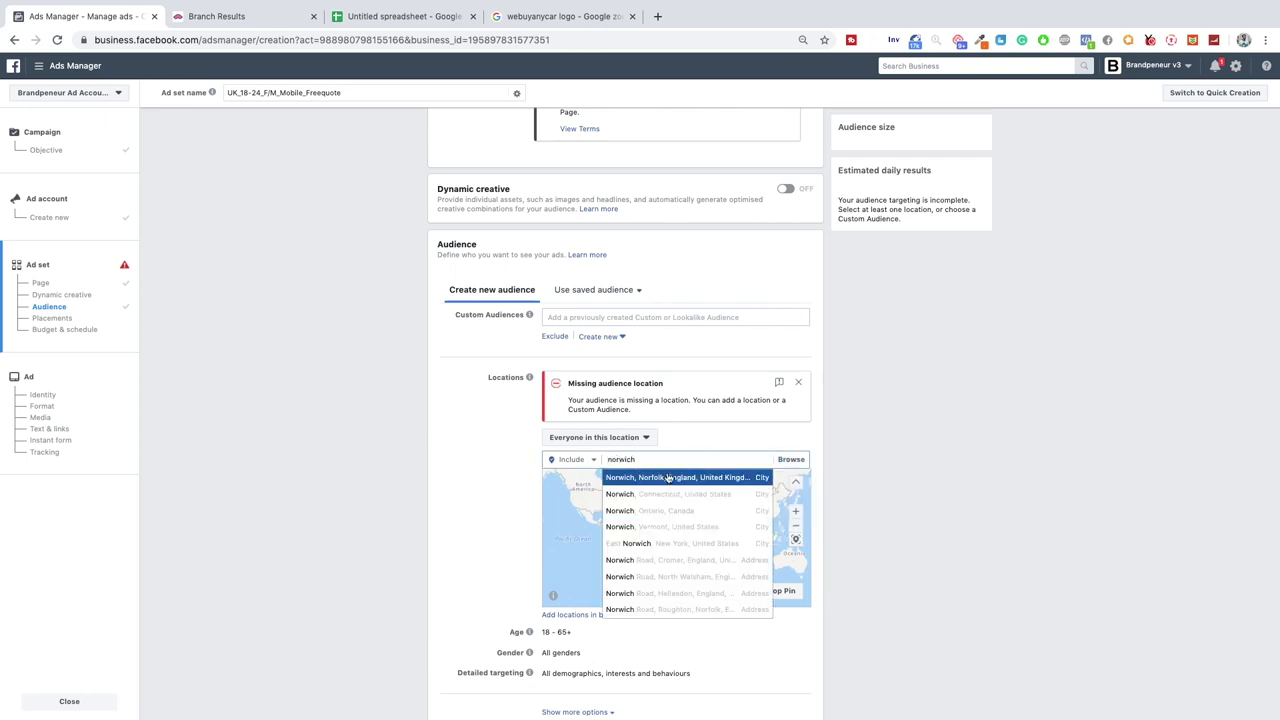
pyautogui.click(668, 478)
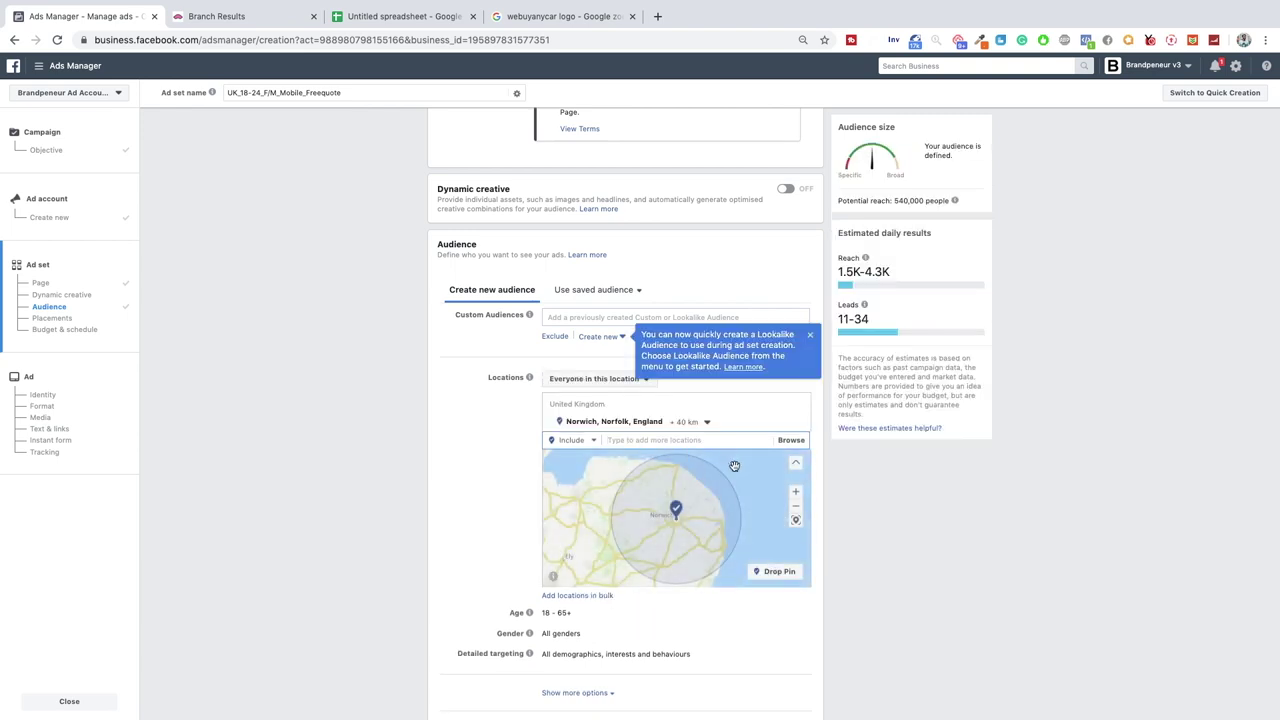
# Set the radius around the Norwich location to 20 km.
pyautogui.click(705, 423)
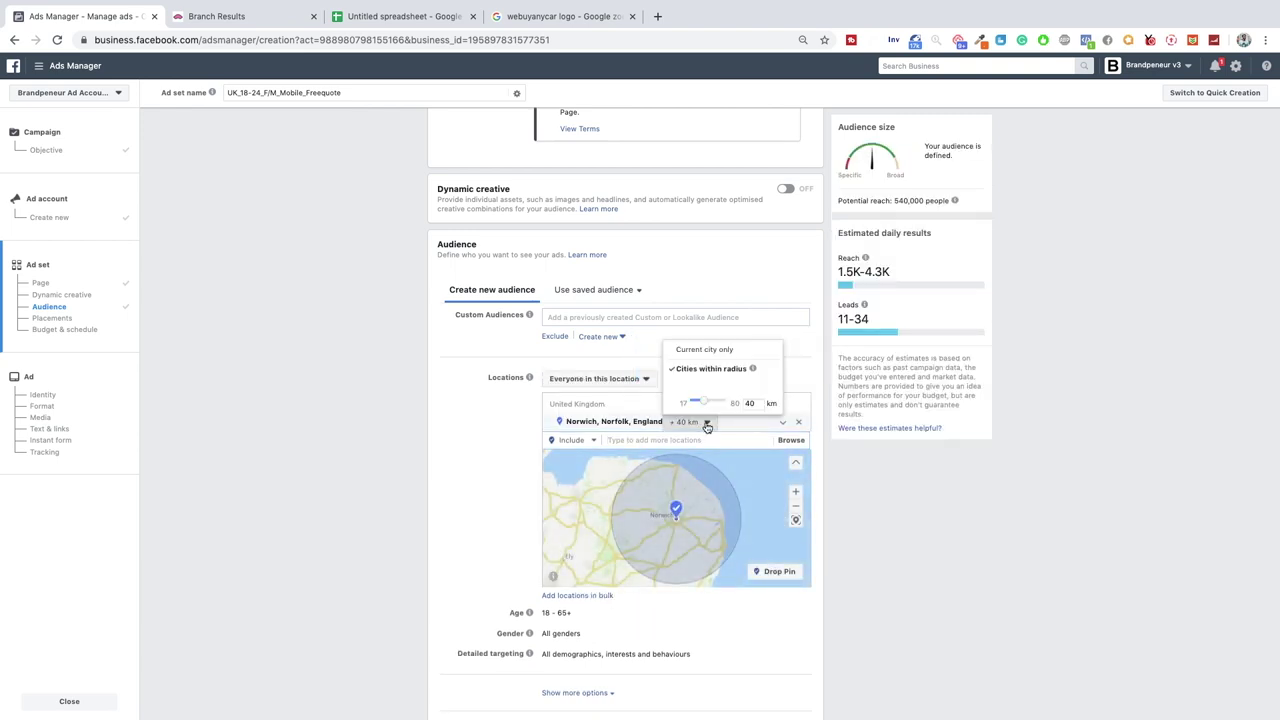
pyautogui.moveTo(704, 404); pyautogui.dragTo(700, 404)
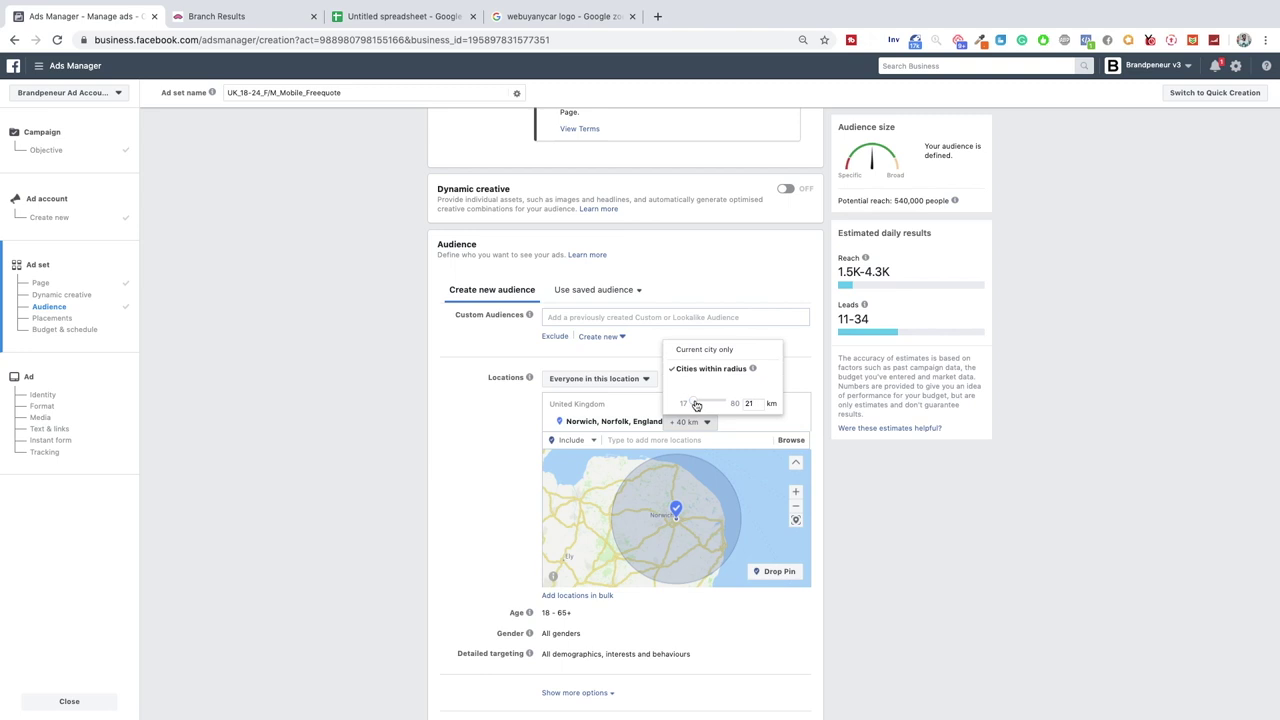
pyautogui.moveTo(695, 405); pyautogui.dragTo(695, 404)
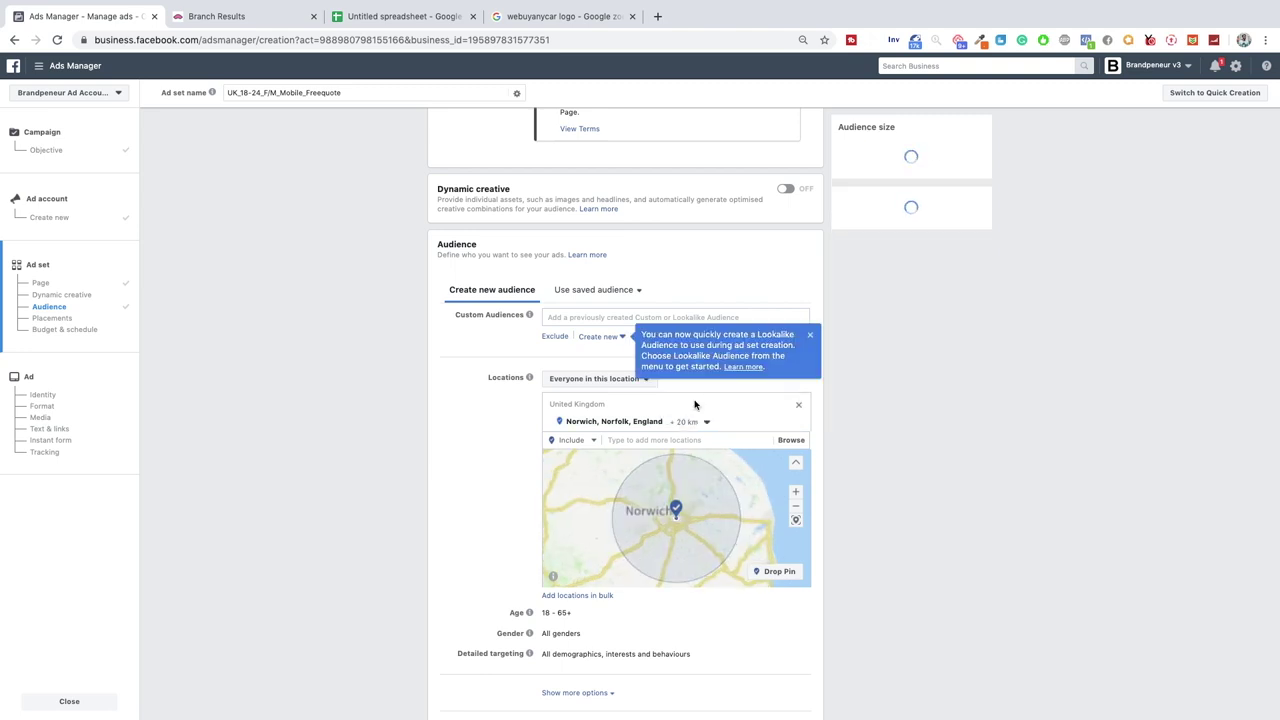
pyautogui.click(853, 530)
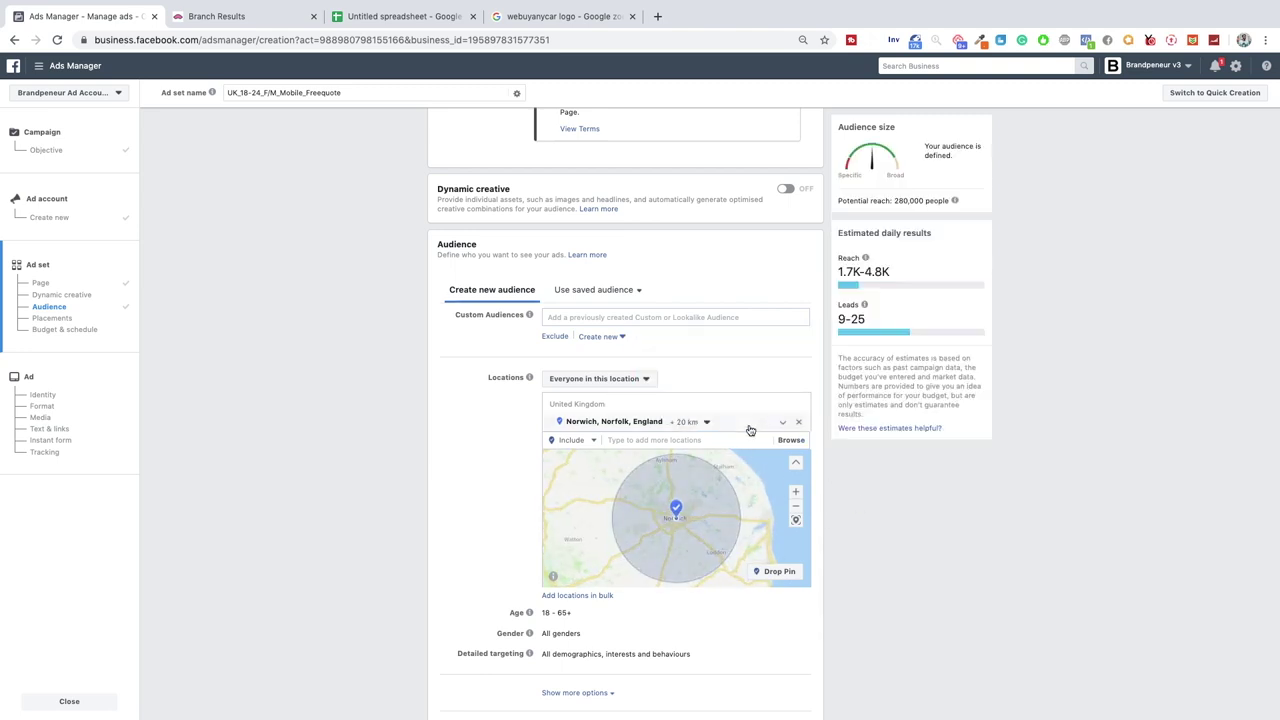
pyautogui.scroll(1, 717, 428)
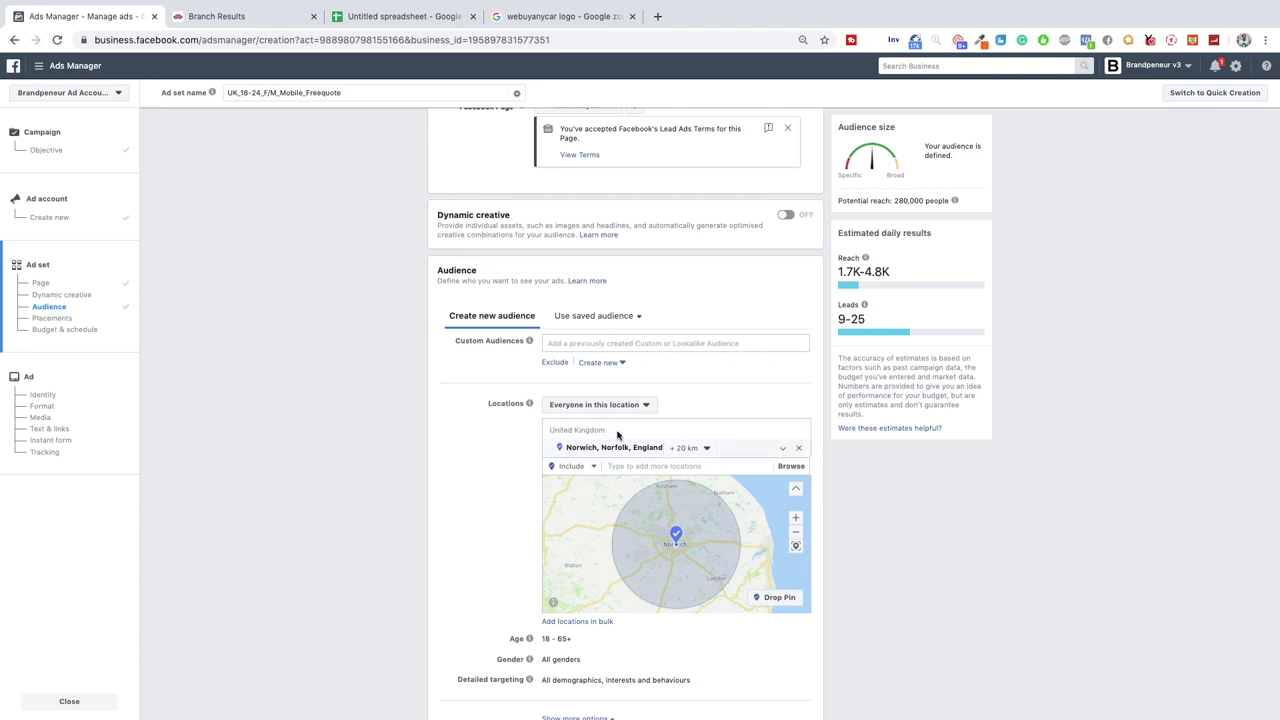
pyautogui.scroll(-1, 497, 377)
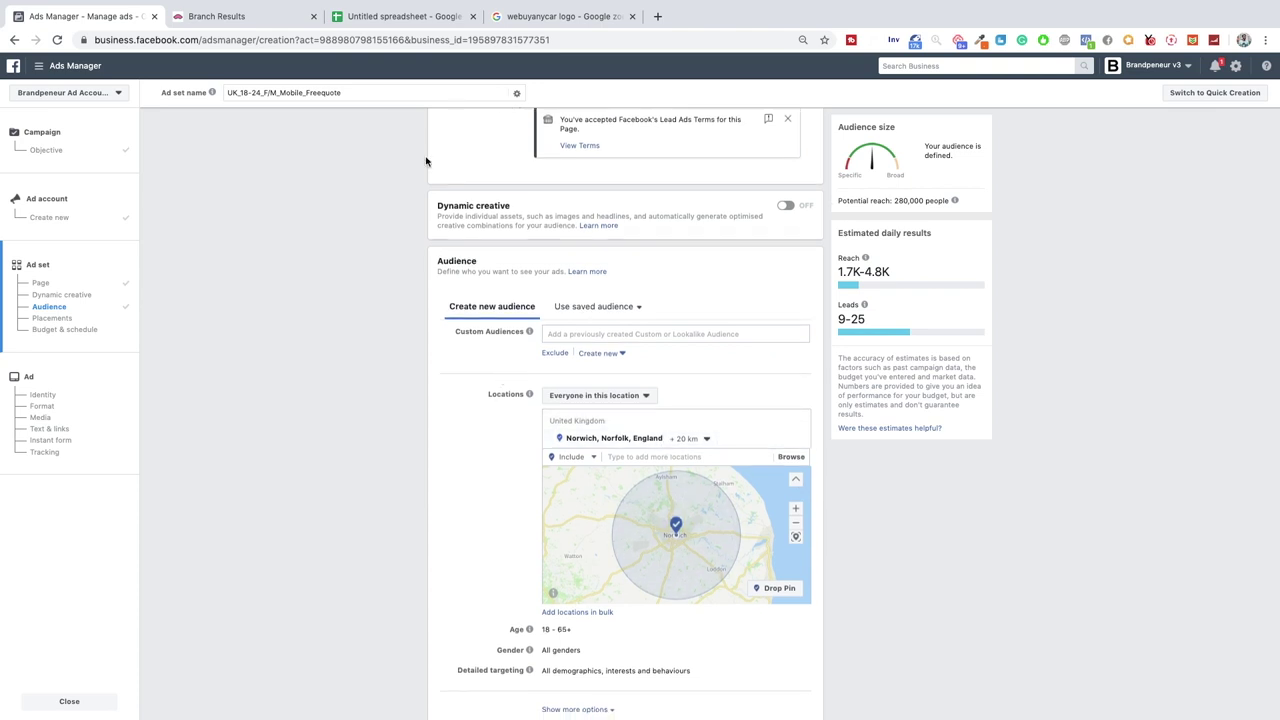
pyautogui.scroll(-1, 468, 350)
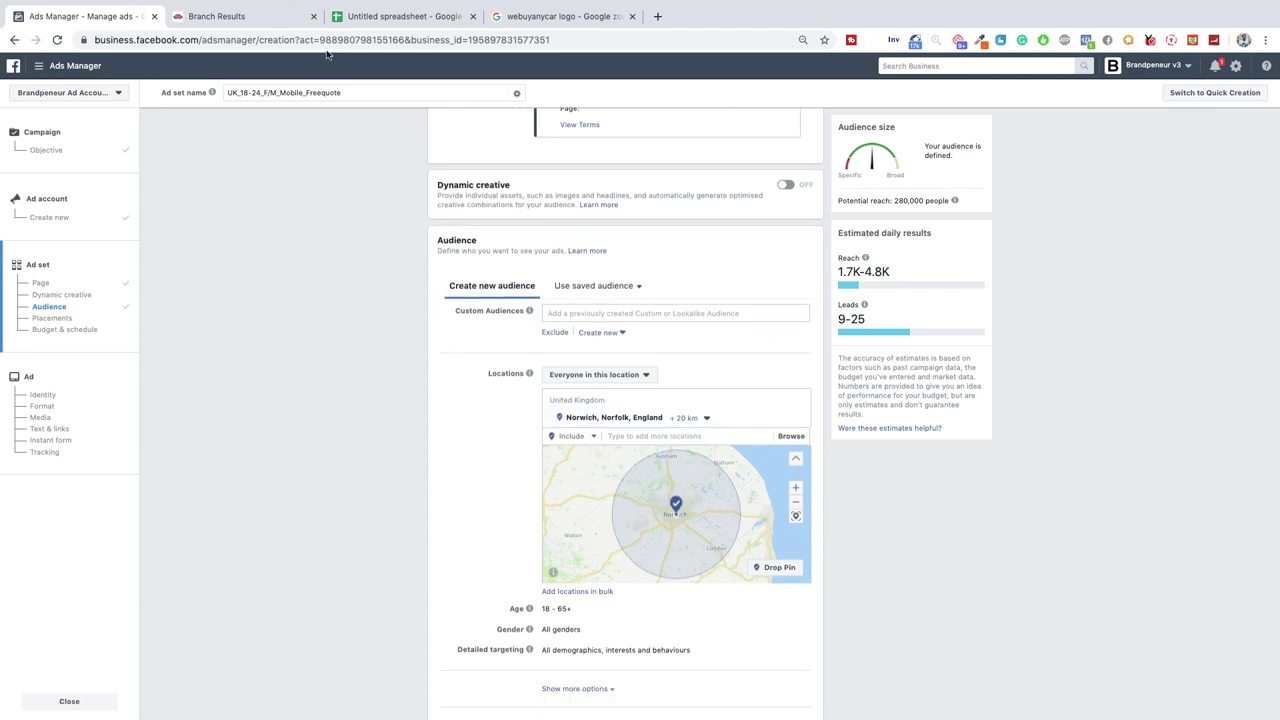
pyautogui.click(257, 22)
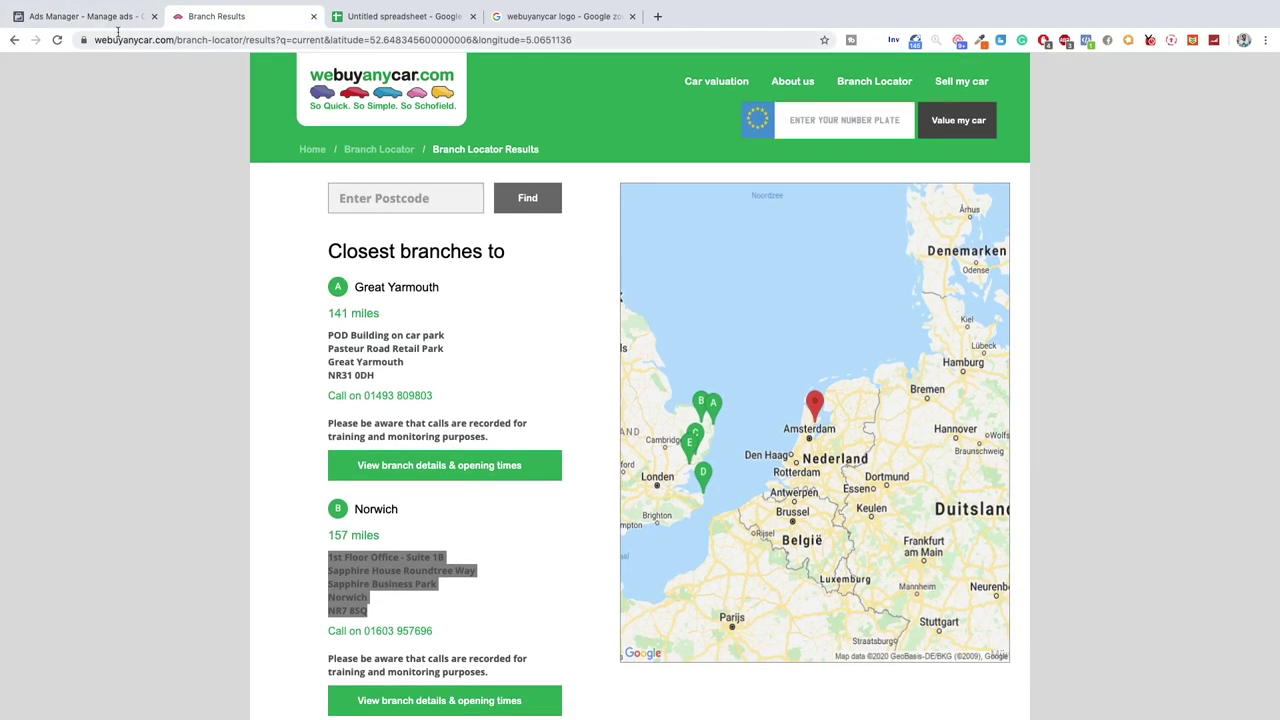
pyautogui.click(112, 17)
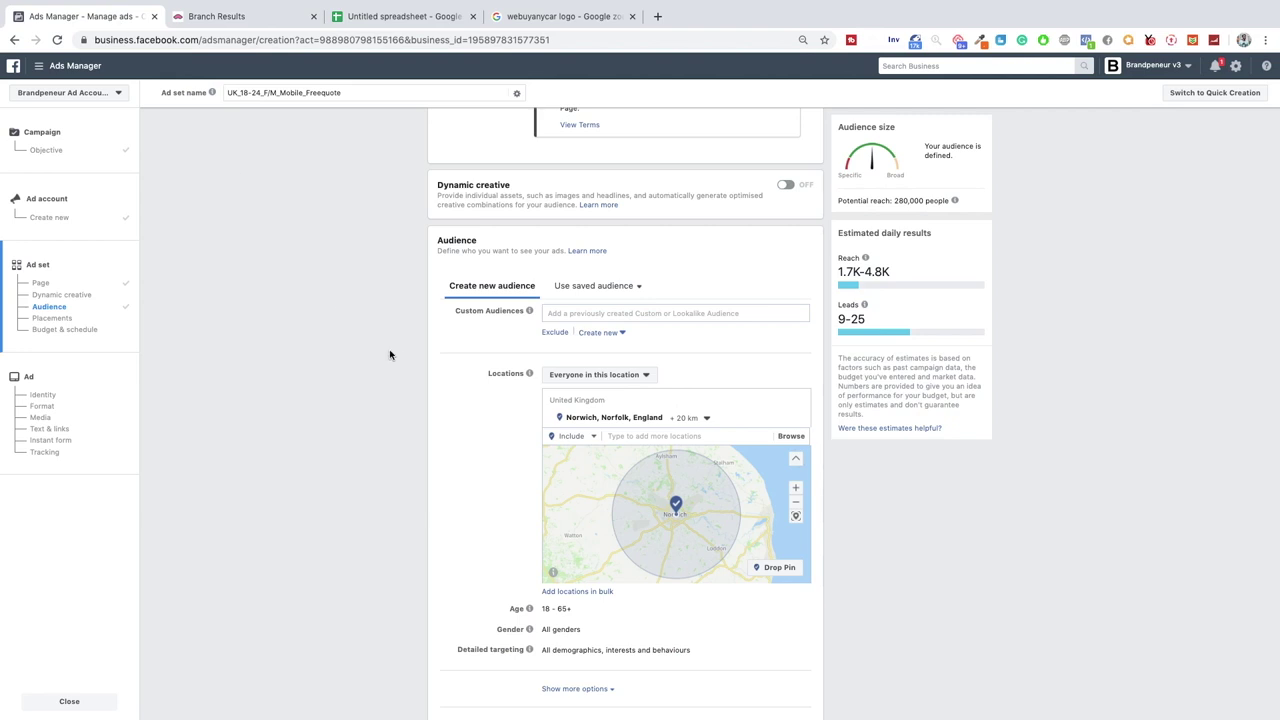
# Set the audience's maximum age to 24 and dismiss the Lookalike Audience tip.
pyautogui.scroll(-1, 390, 355)
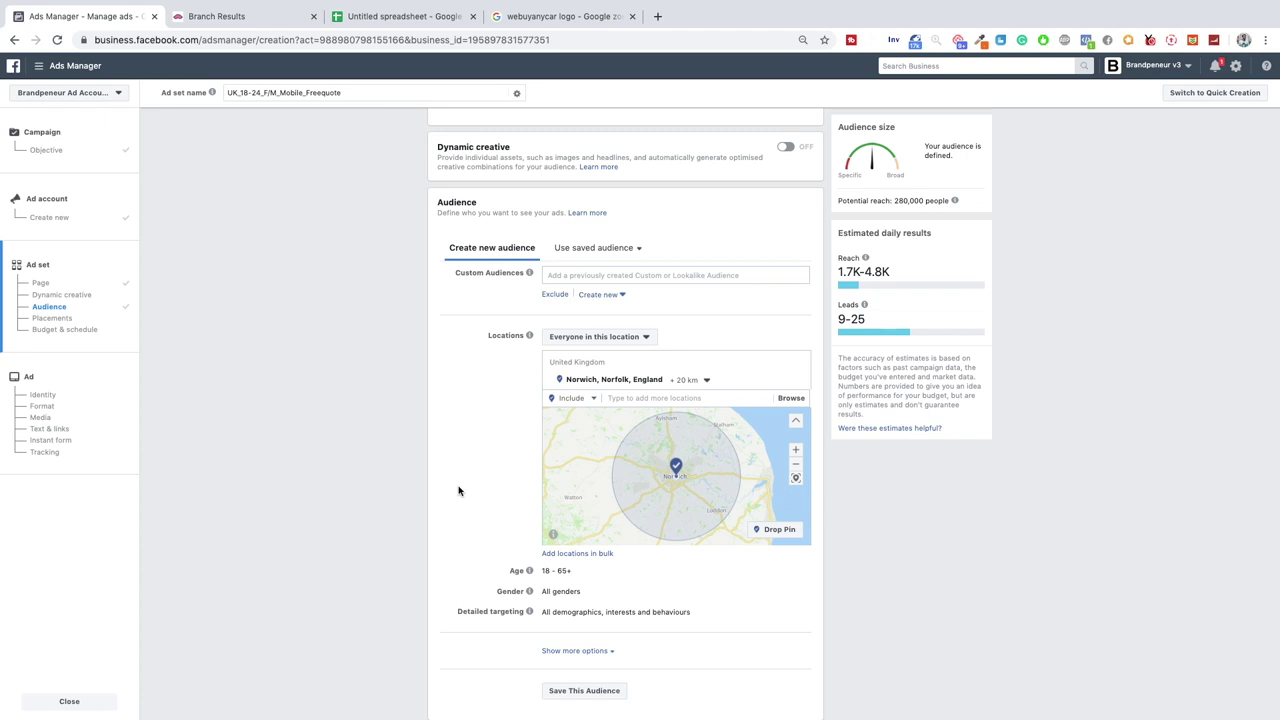
pyautogui.scroll(-2, 528, 553)
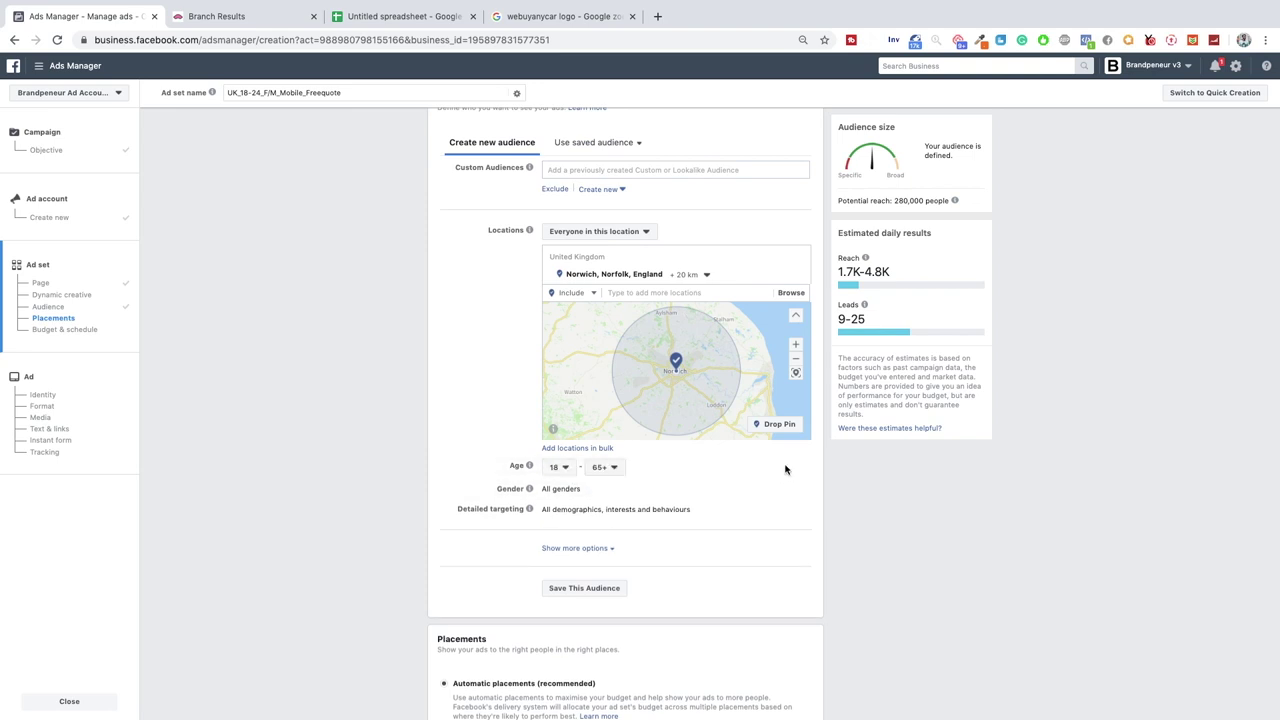
pyautogui.click(607, 467)
pyautogui.scroll(6, 611, 517)
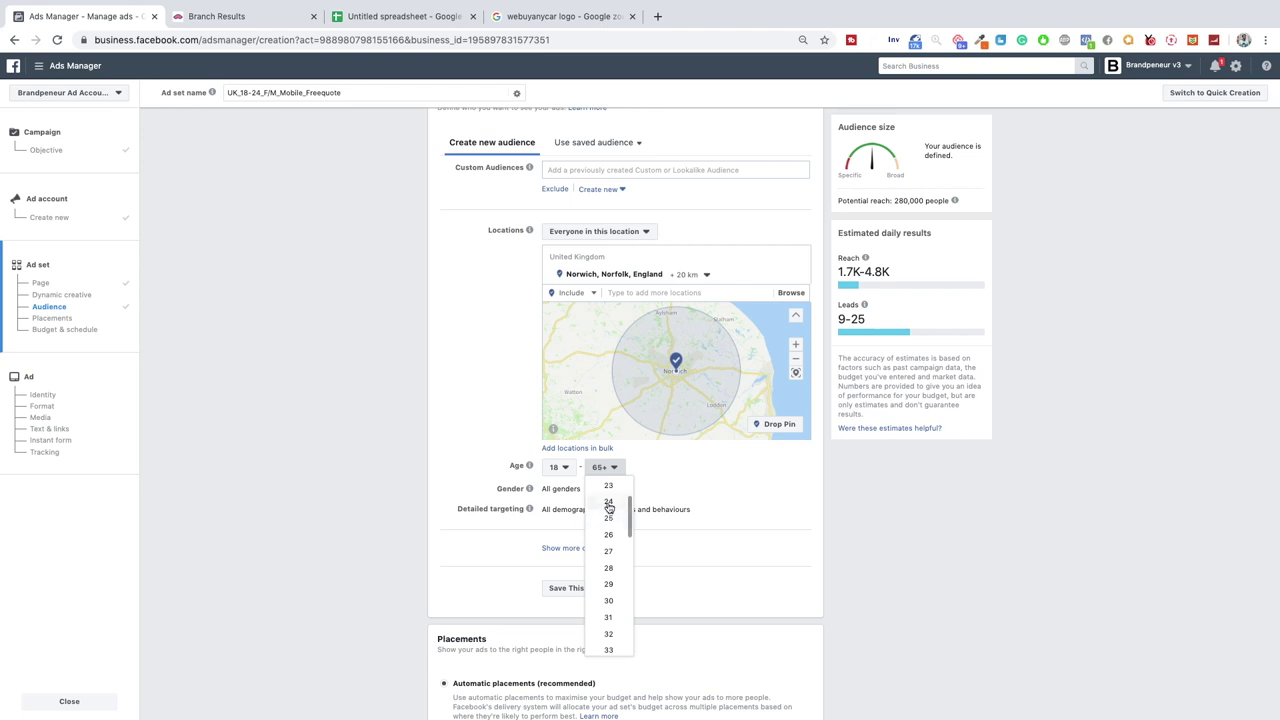
pyautogui.click(608, 503)
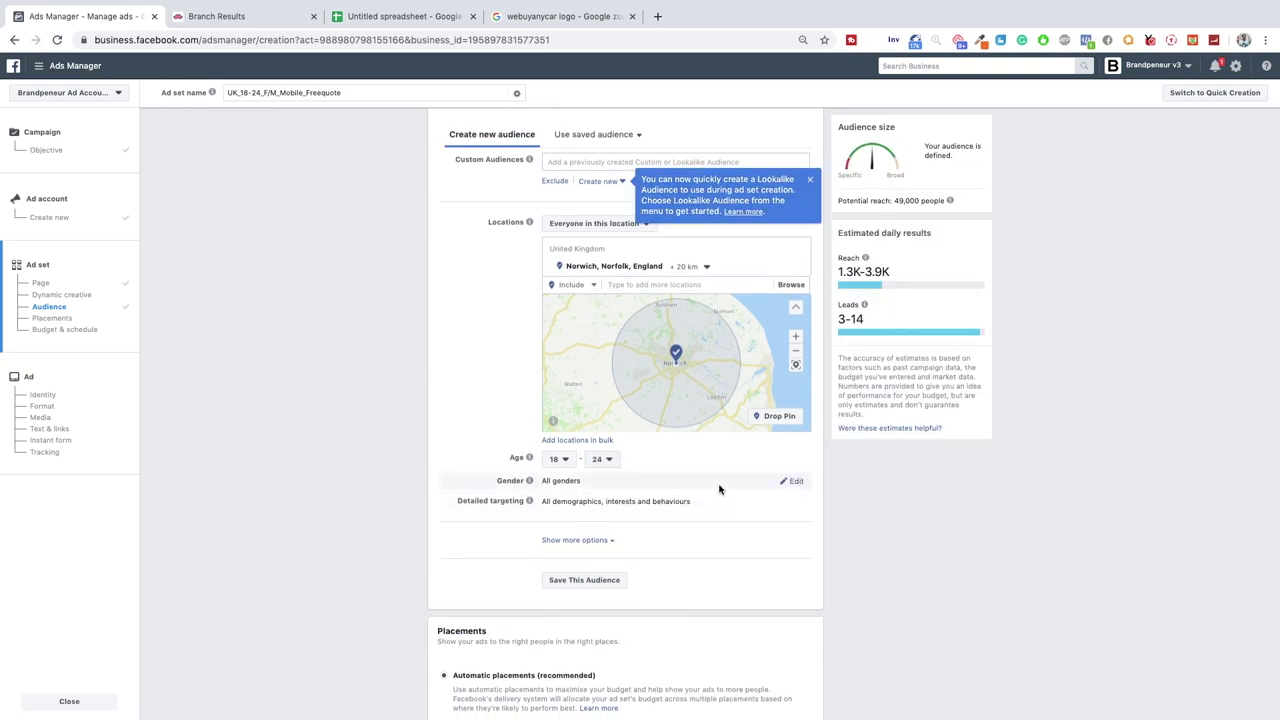
pyautogui.click(810, 181)
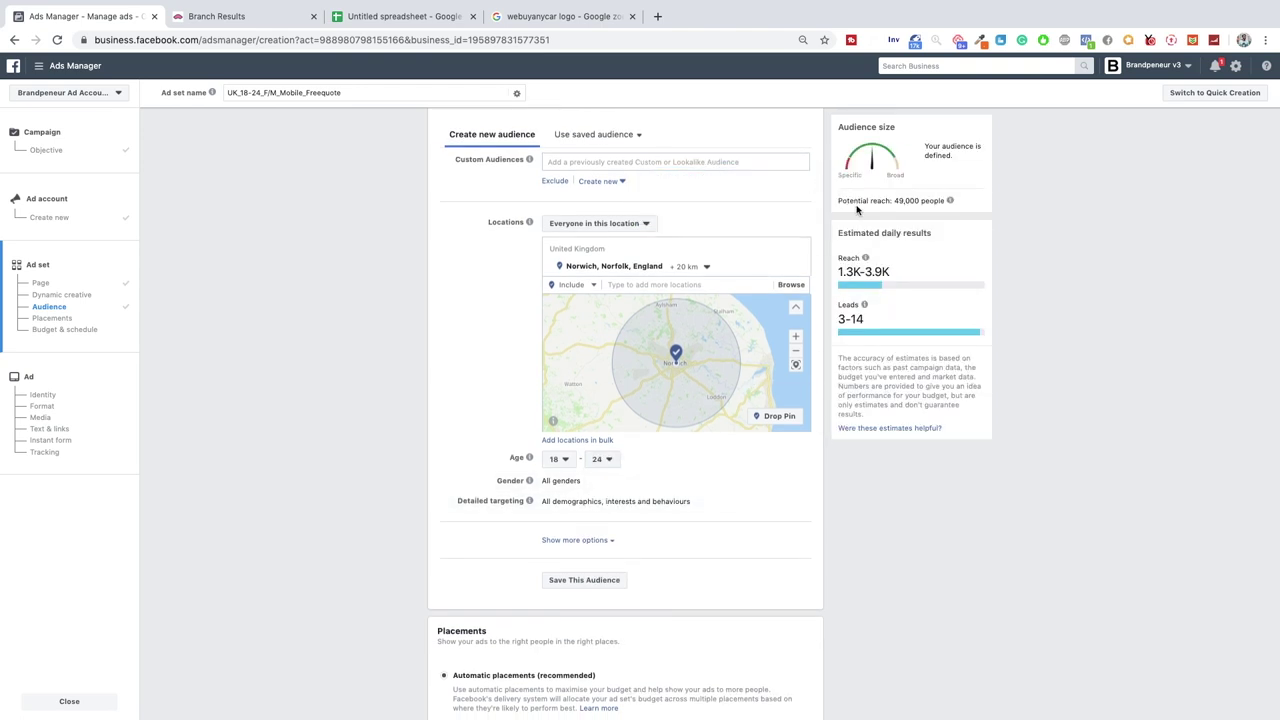
# Switch to the Google Sheet and enter 49000 as the audience size of the first ad set, 18-24-FM-Mobile_cars.
pyautogui.moveTo(895, 201); pyautogui.dragTo(917, 202)
pyautogui.click(487, 400)
pyautogui.click(703, 268)
pyautogui.click(405, 17)
pyautogui.click(376, 230)
pyautogui.click(409, 210)
pyautogui.click(333, 193)
pyautogui.write('49000')
pyautogui.press('Return')
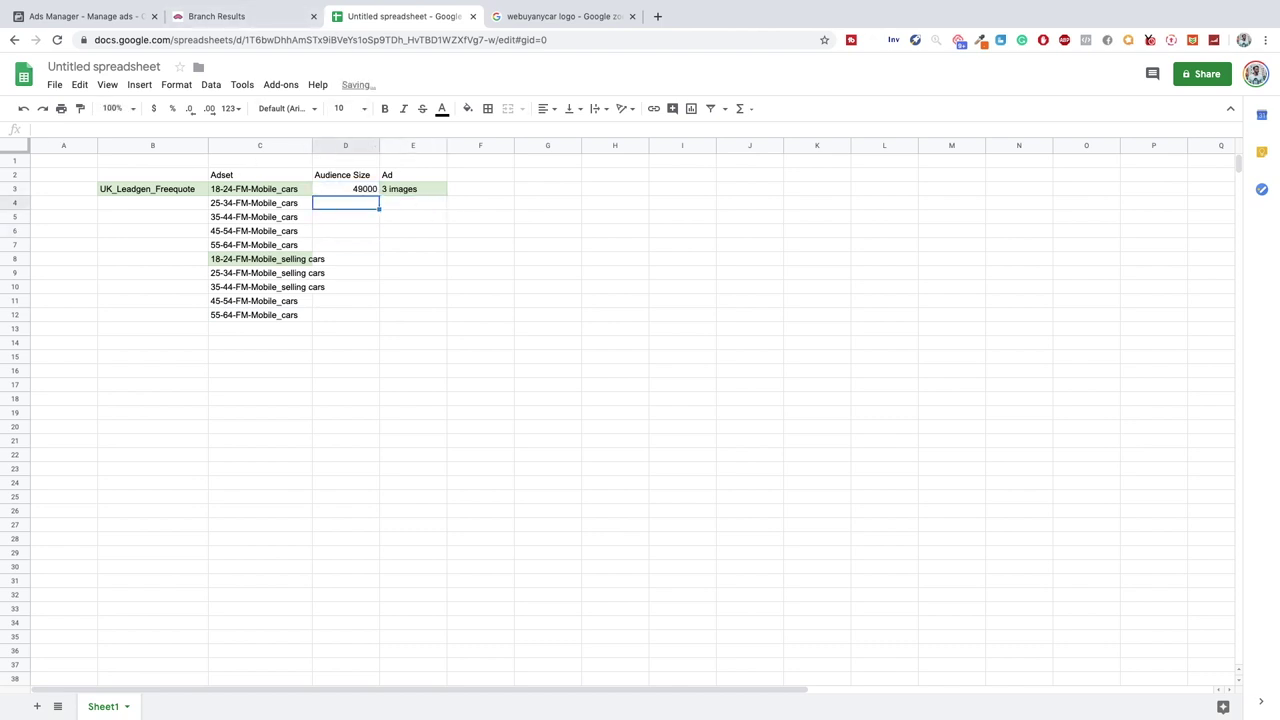
# Enter audience sizes of 80000 for the 25-34-FM-Mobile_cars ad set and 1 for the 35-44 and 45-54 ad sets.
pyautogui.write('80000')
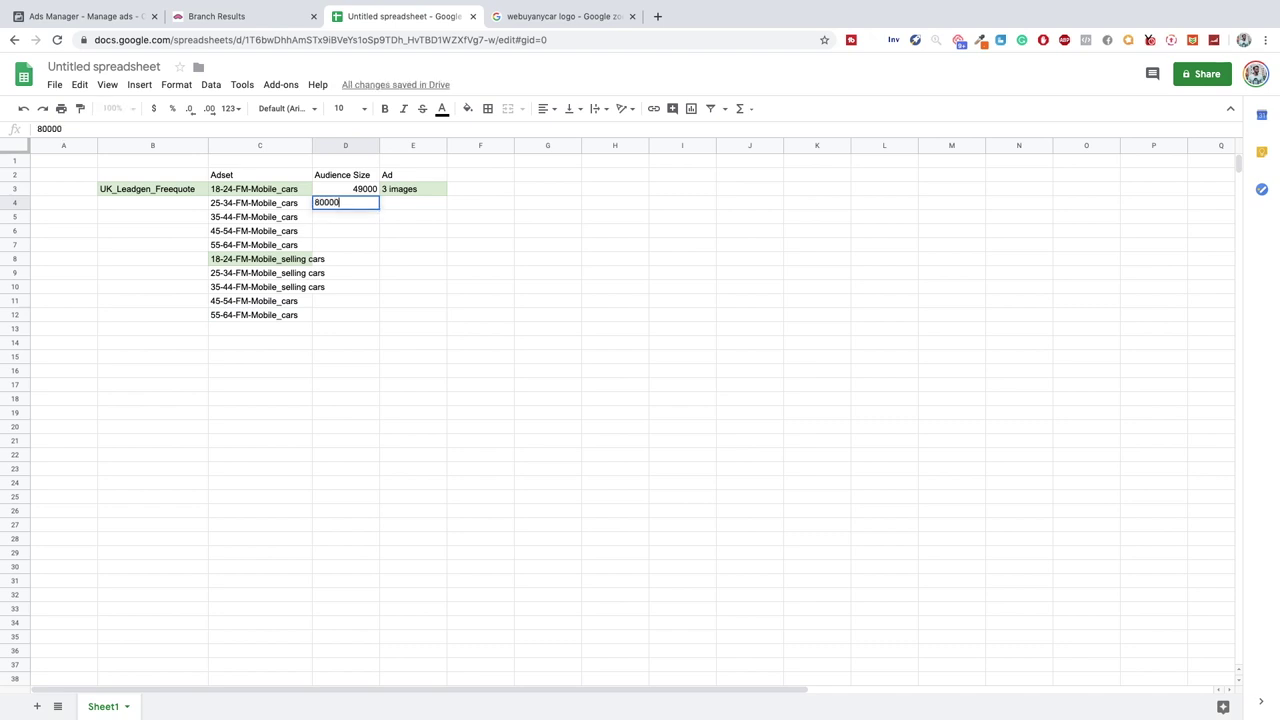
pyautogui.press('Return')
pyautogui.write('1')
pyautogui.press('Return')
pyautogui.write('1')
pyautogui.press('Return')
pyautogui.press('Down')
pyautogui.write('1')
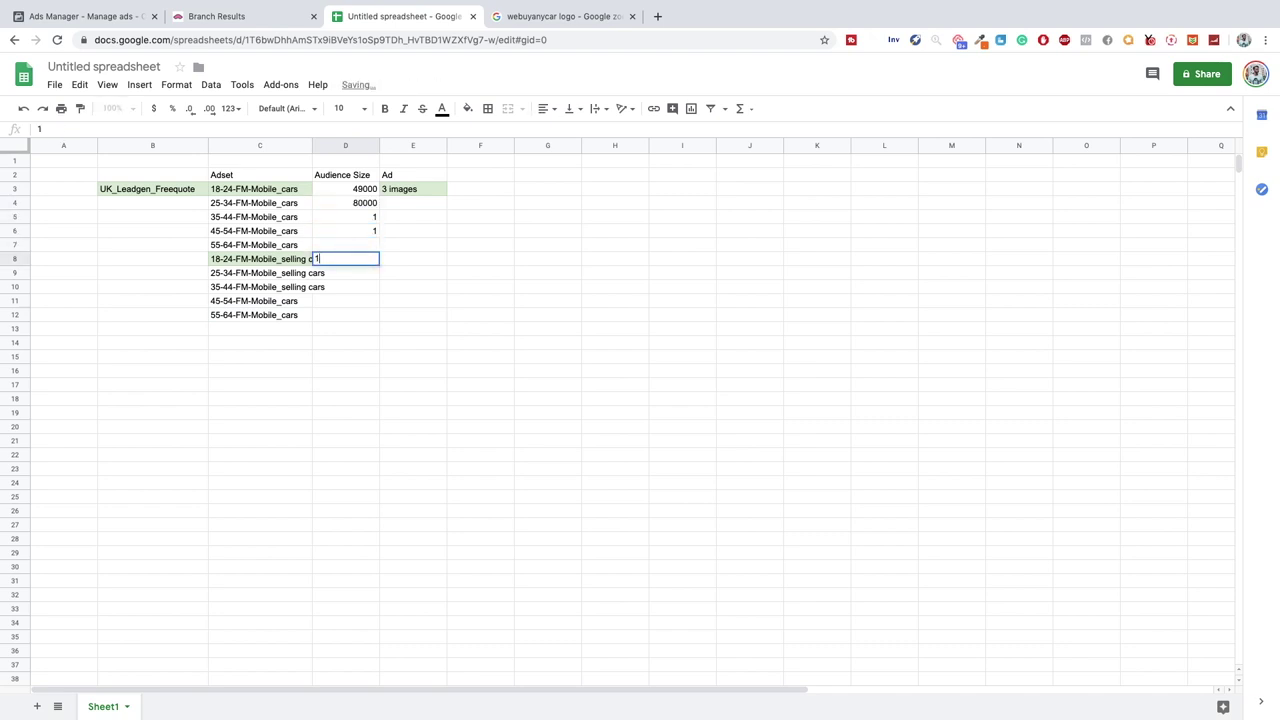
# Review the audience sizes of the 18-24 and 25-34 ad sets by selecting both cells together.
pyautogui.press('Up')
pyautogui.press('Up')
pyautogui.press('Up')
pyautogui.press('Up')
pyautogui.press('Up')
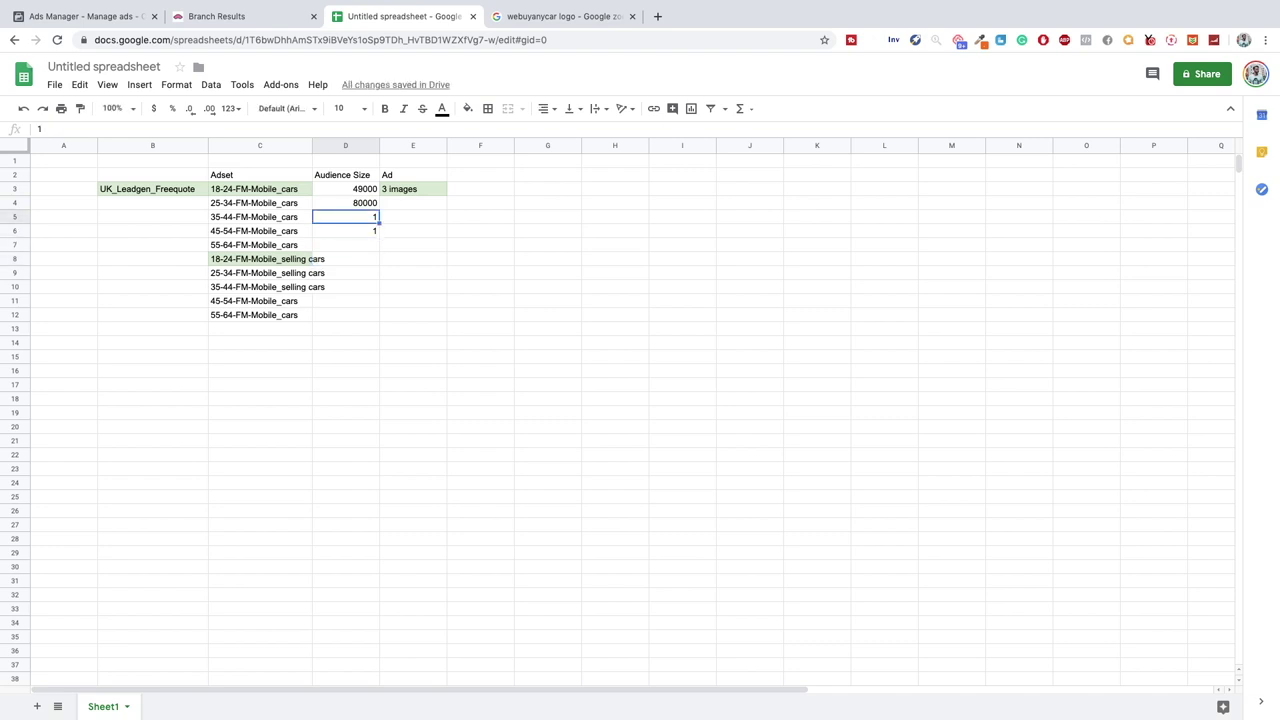
pyautogui.hotkey('shift', 'Down')
pyautogui.hotkey('shift', 'Up')
pyautogui.hotkey('shift', 'Down')
pyautogui.hotkey('shift', 'Up')
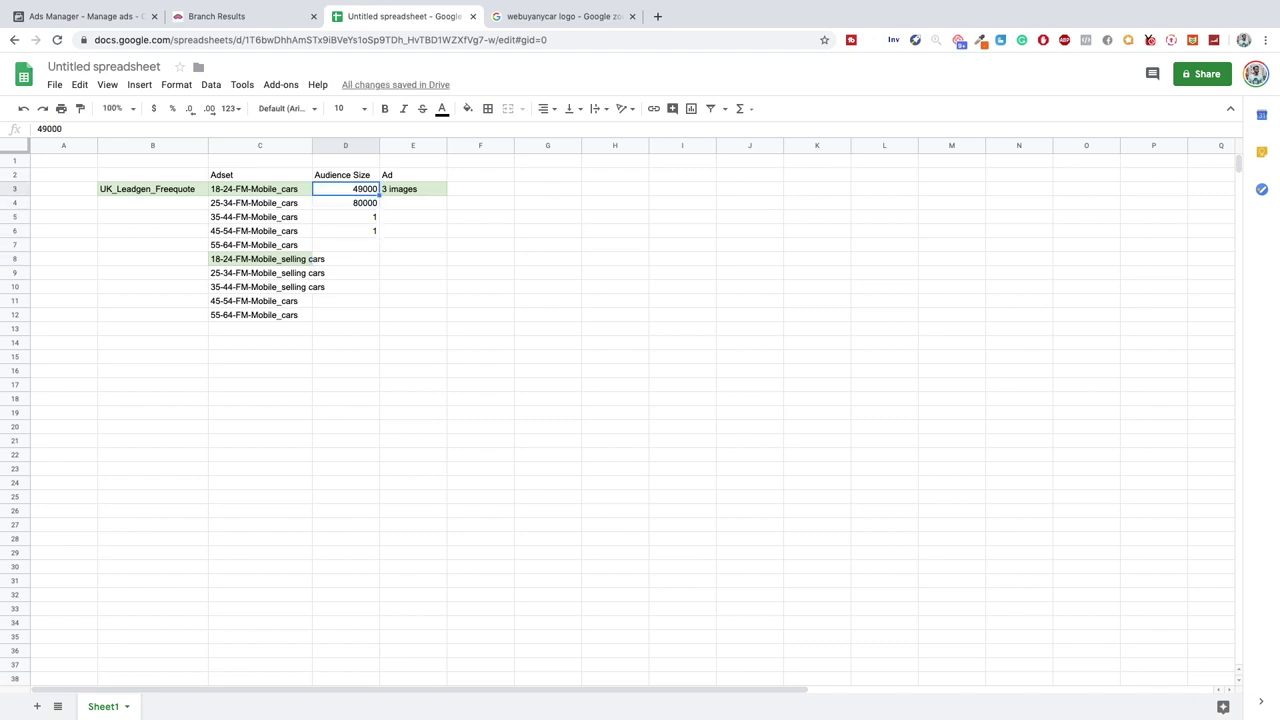
pyautogui.hotkey('shift', 'Down')
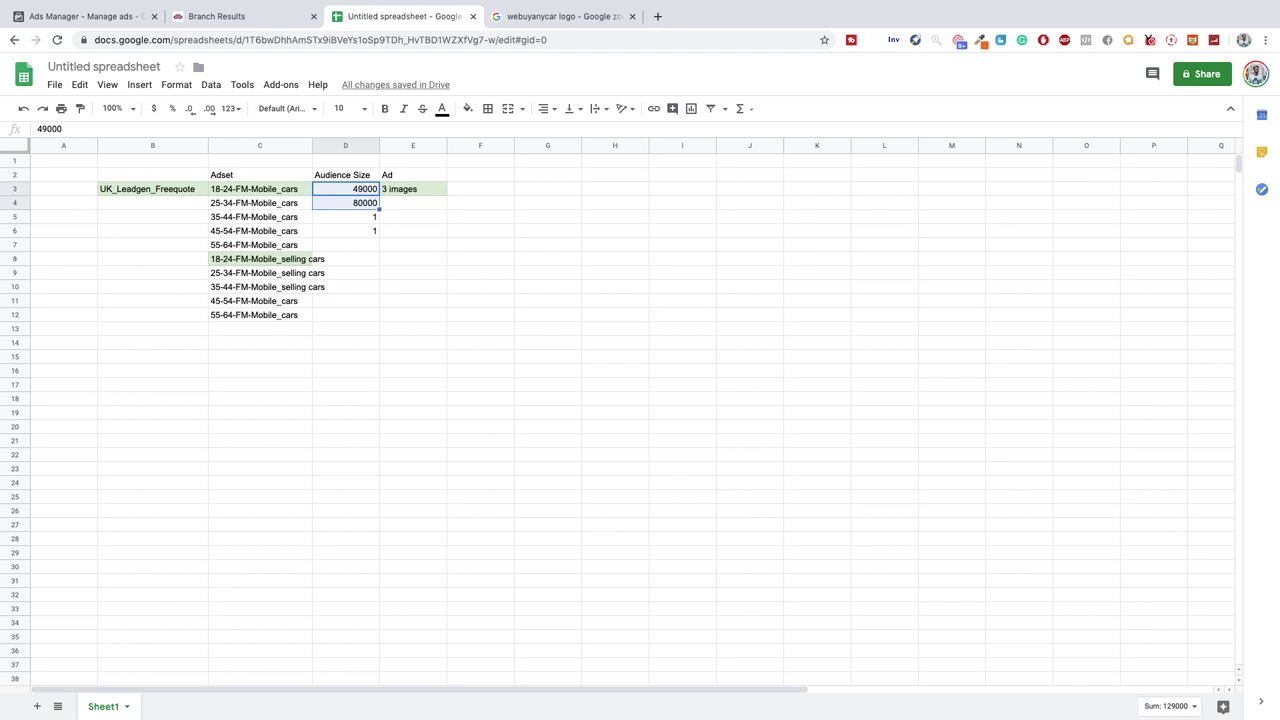
pyautogui.press('Up')
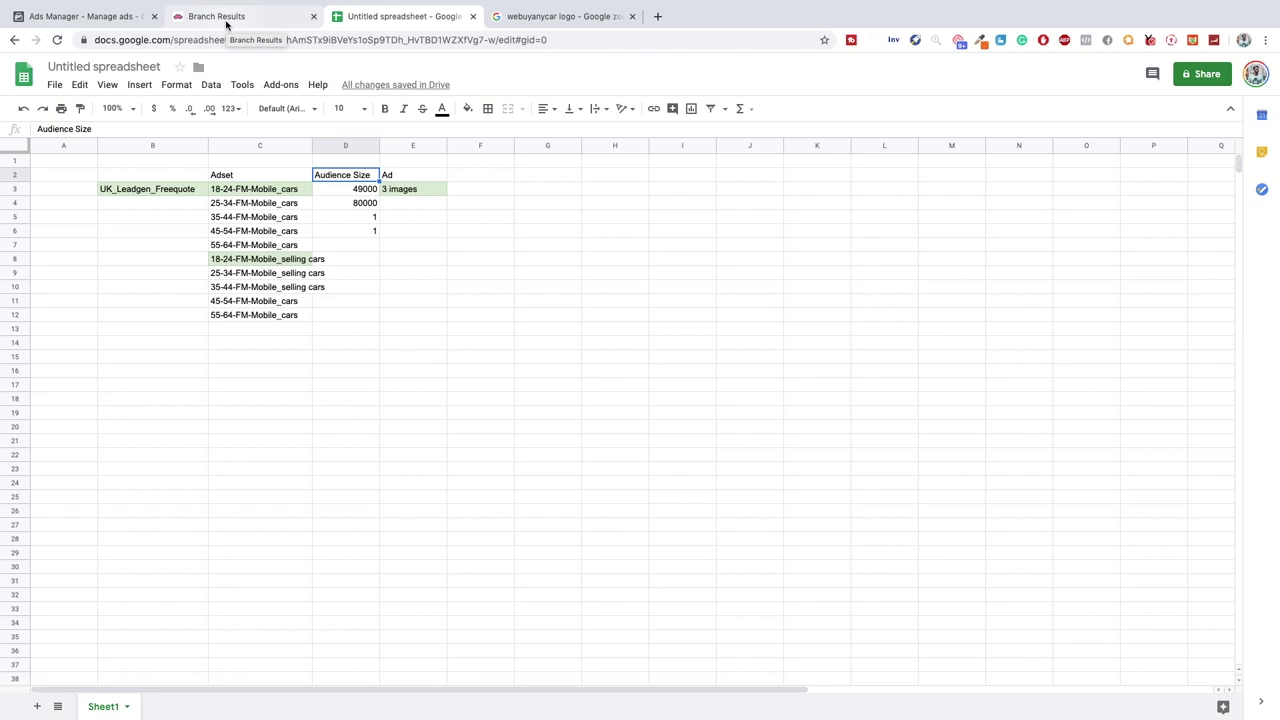
pyautogui.click(360, 194)
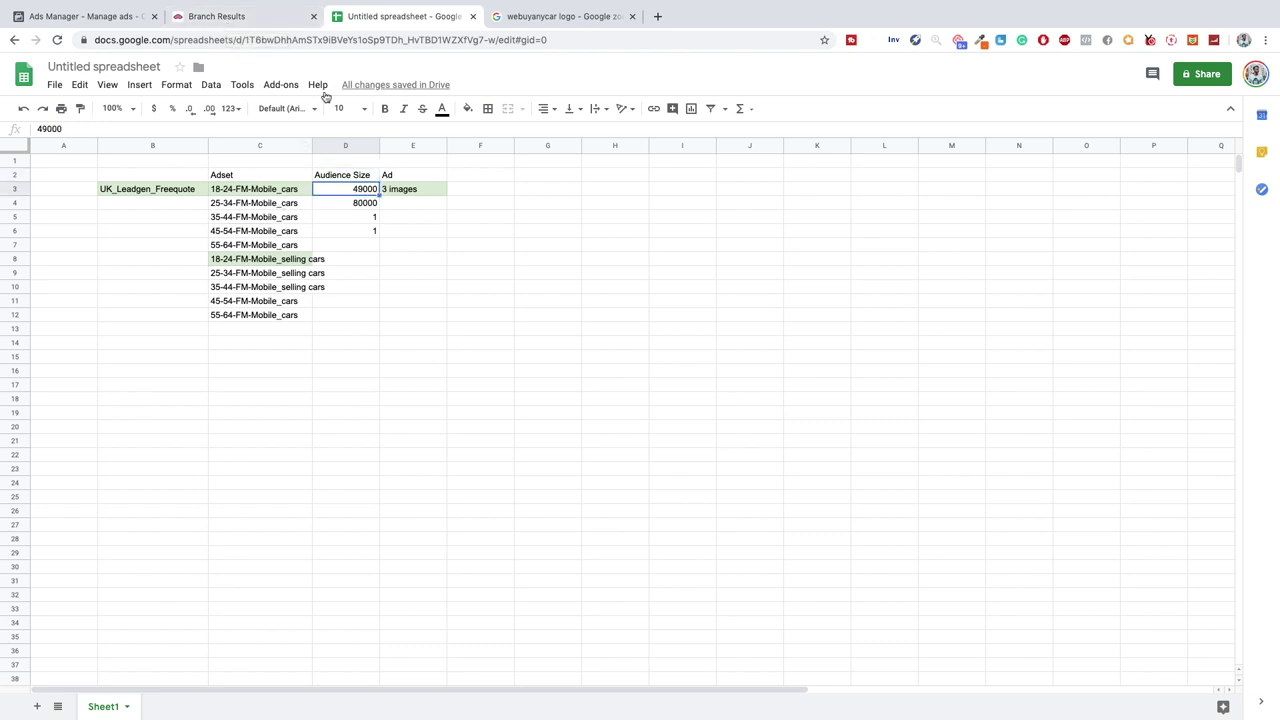
# Return to Ads Manager and set the radius around the Norwich location to 45 km.
pyautogui.click(200, 16)
pyautogui.click(118, 18)
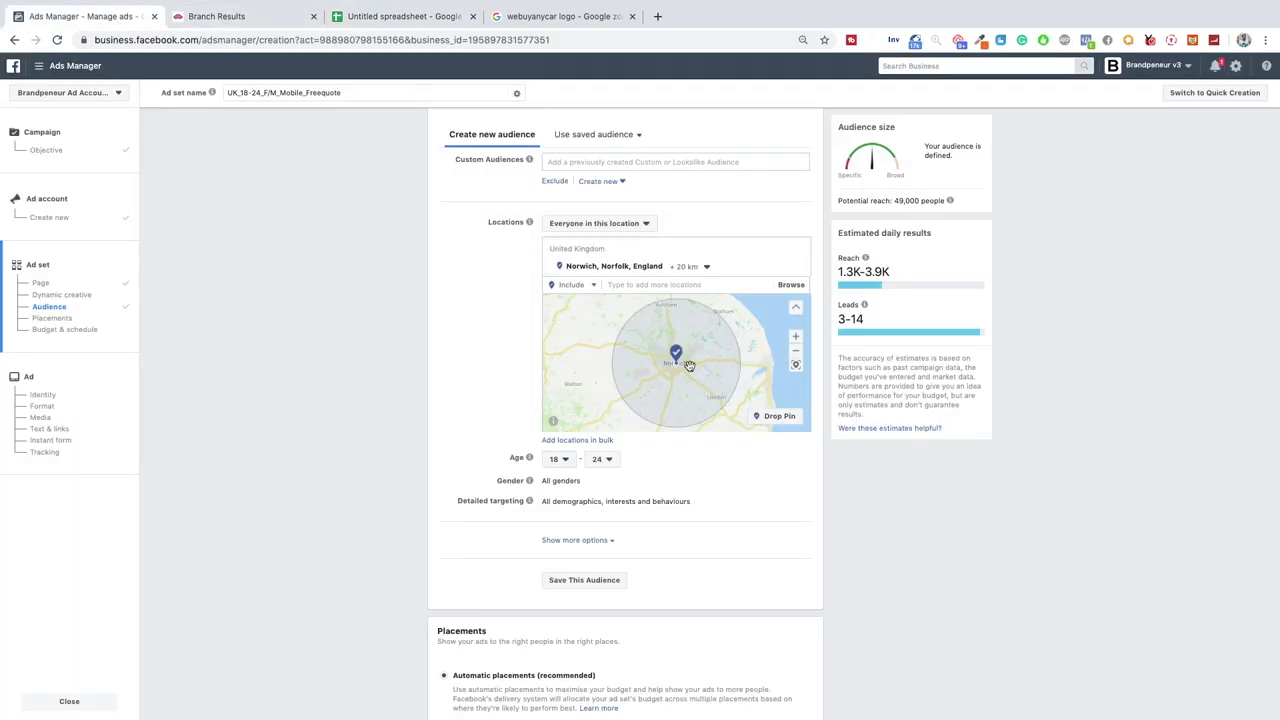
pyautogui.click(706, 267)
pyautogui.moveTo(701, 249); pyautogui.dragTo(713, 251)
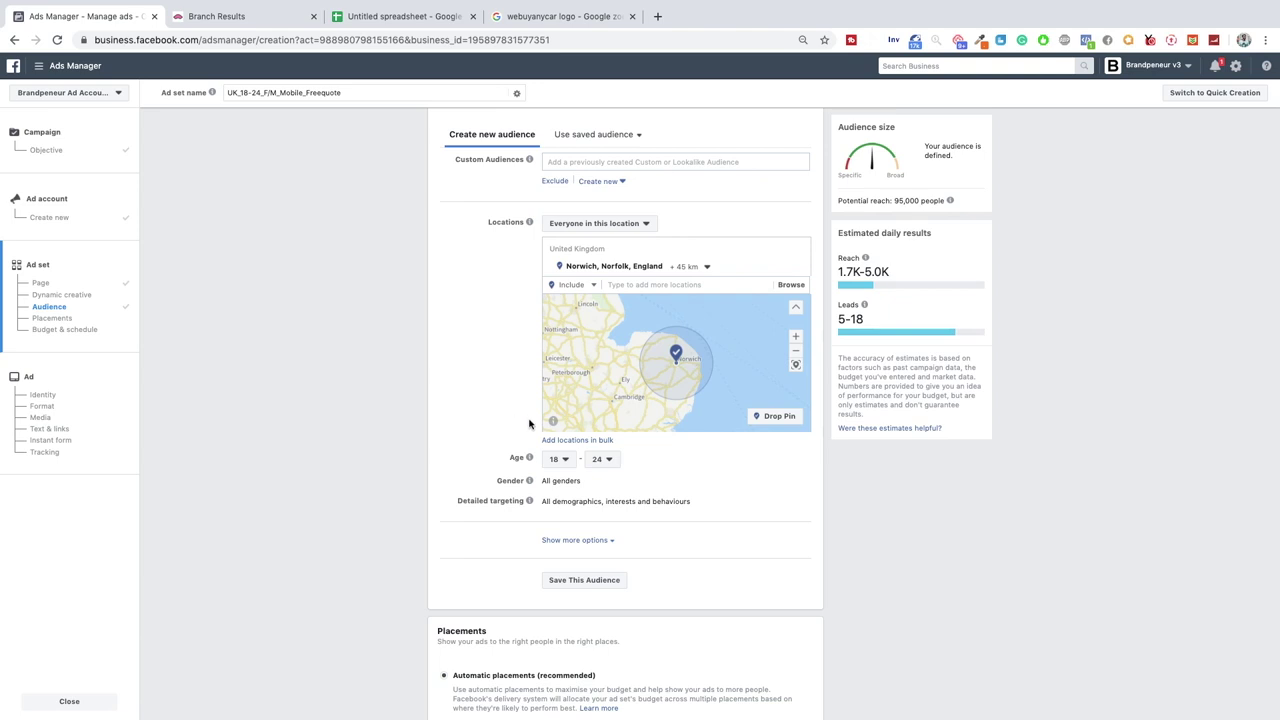
# Open the audience's detailed targeting for editing and dismiss the introduction to demographics, interests and behaviours.
pyautogui.scroll(-1, 529, 424)
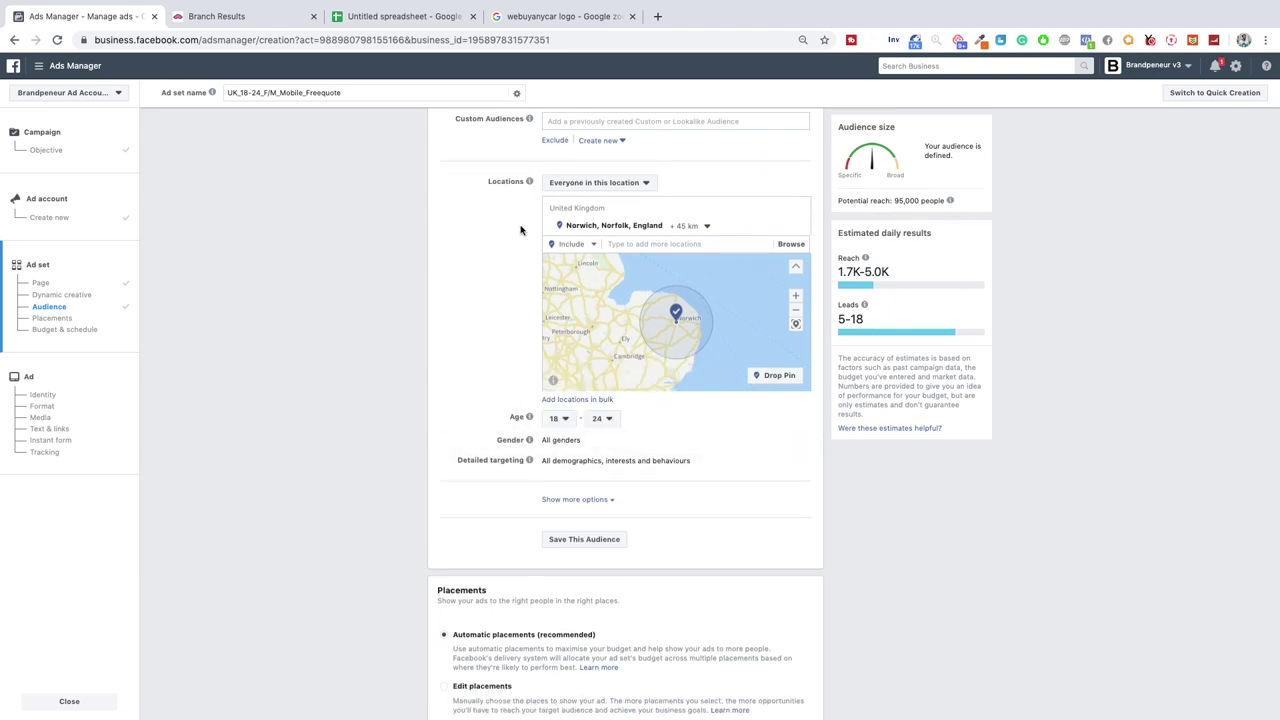
pyautogui.scroll(-2, 455, 315)
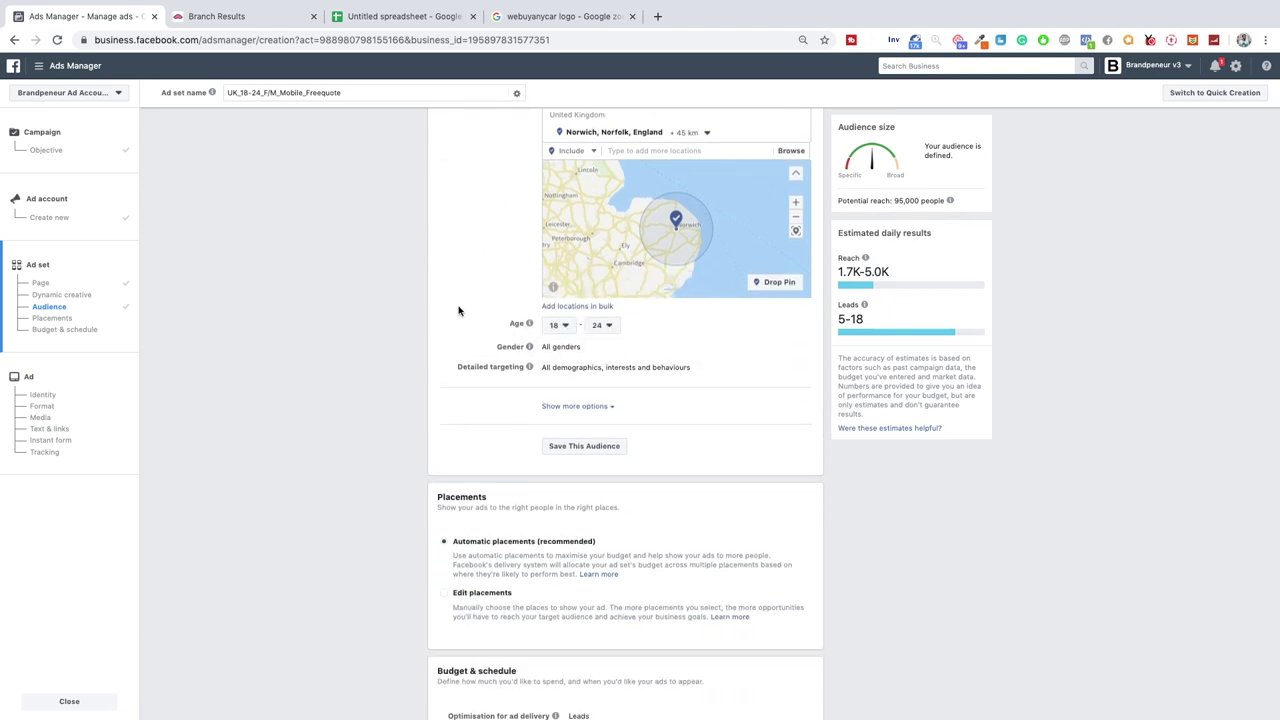
pyautogui.scroll(-2, 458, 310)
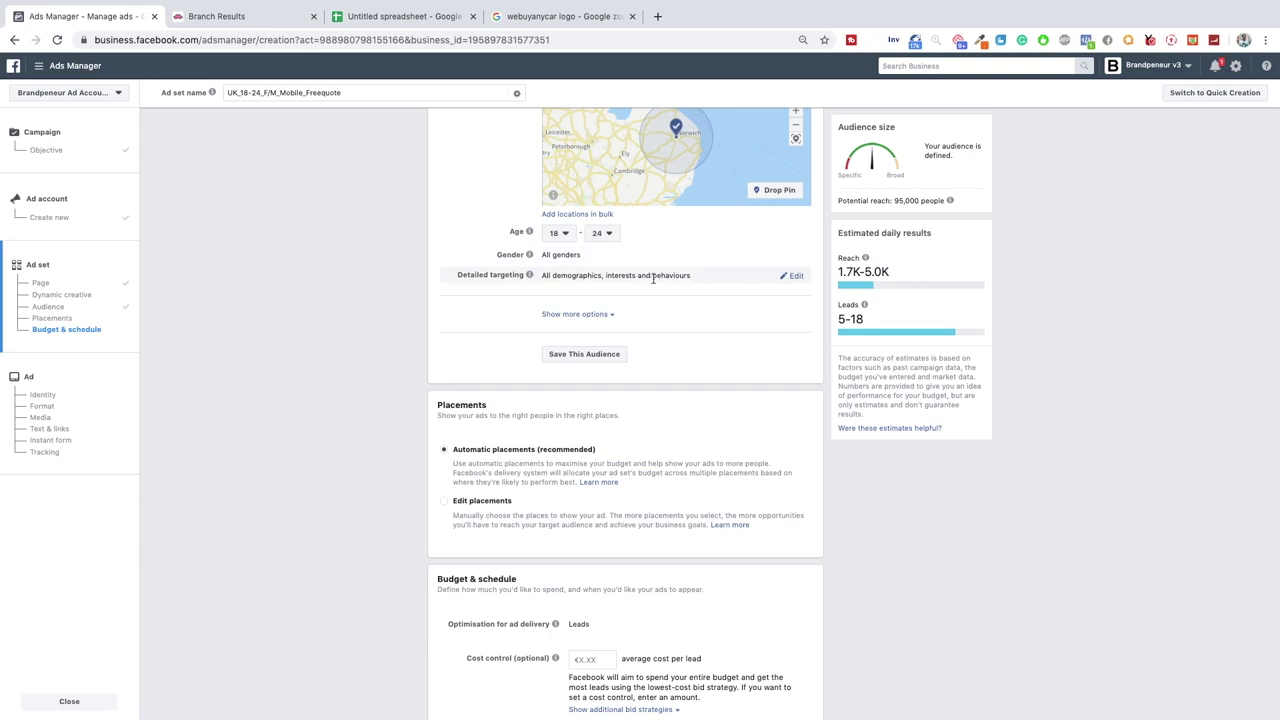
pyautogui.click(792, 276)
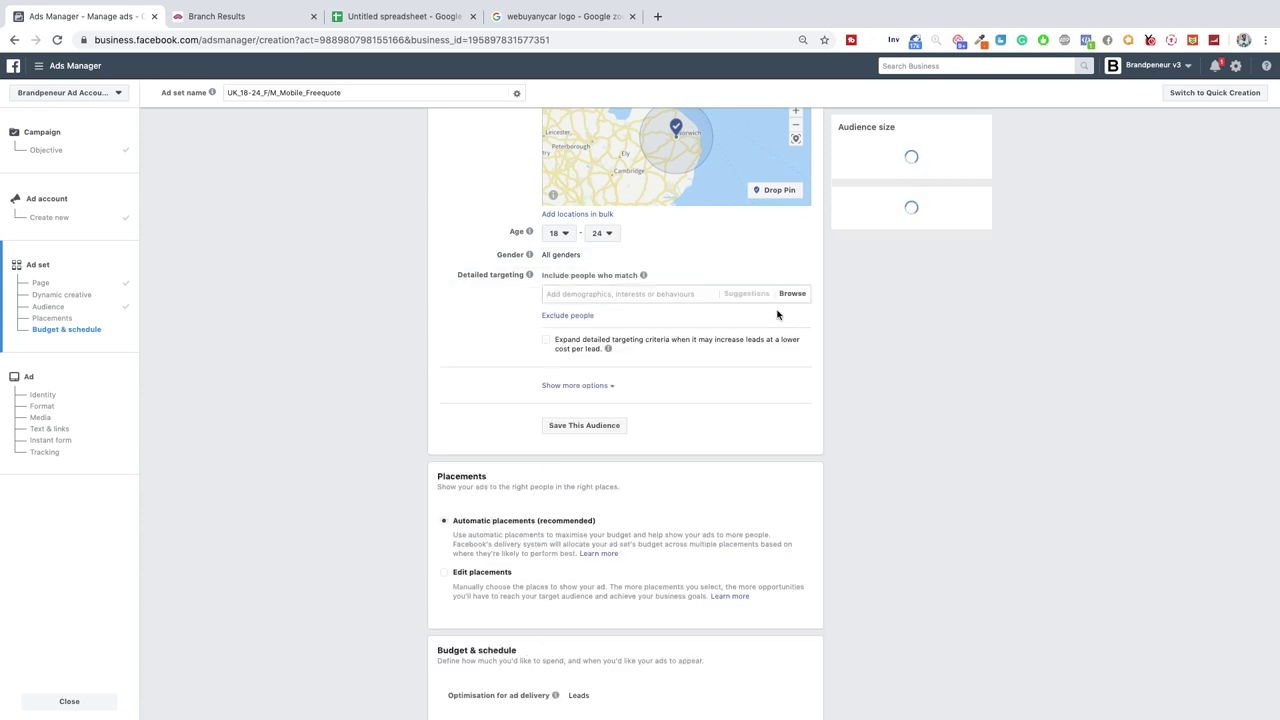
pyautogui.scroll(2, 471, 277)
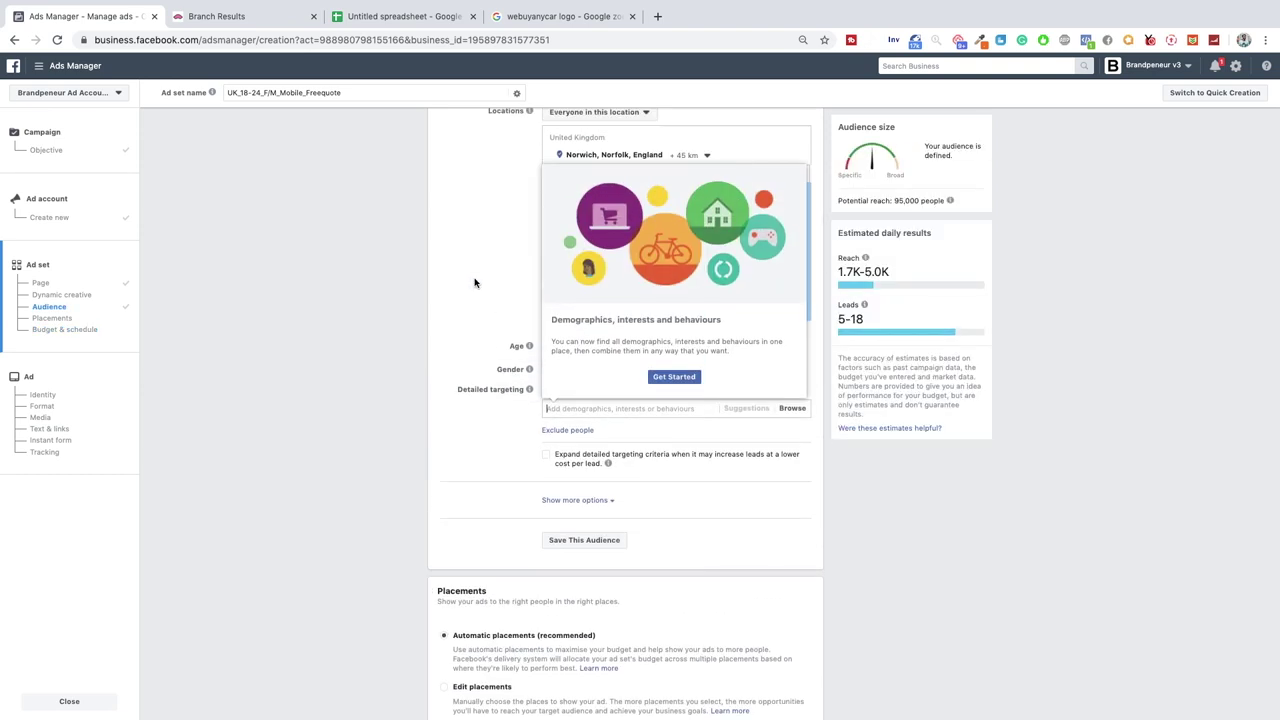
pyautogui.click(672, 376)
pyautogui.click(566, 406)
pyautogui.click(560, 408)
pyautogui.click(566, 409)
pyautogui.click(566, 409)
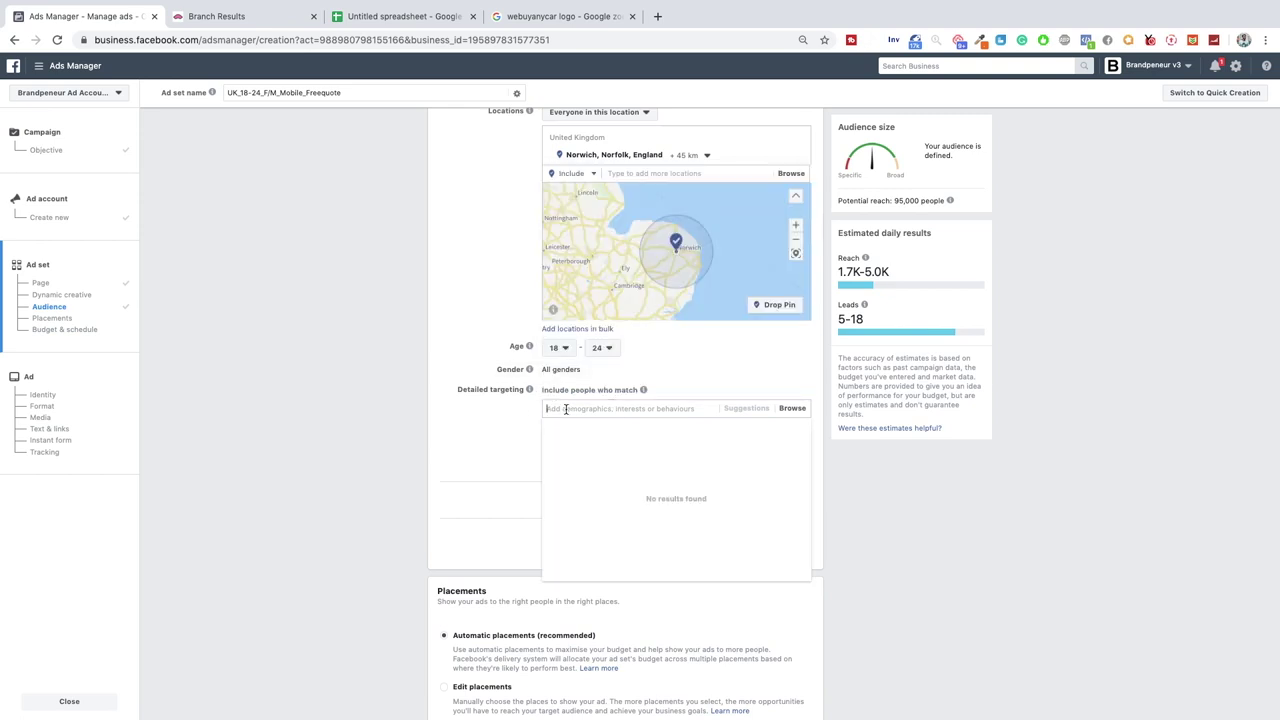
# Search the detailed targeting options for "car owner".
pyautogui.moveTo(3, 5)
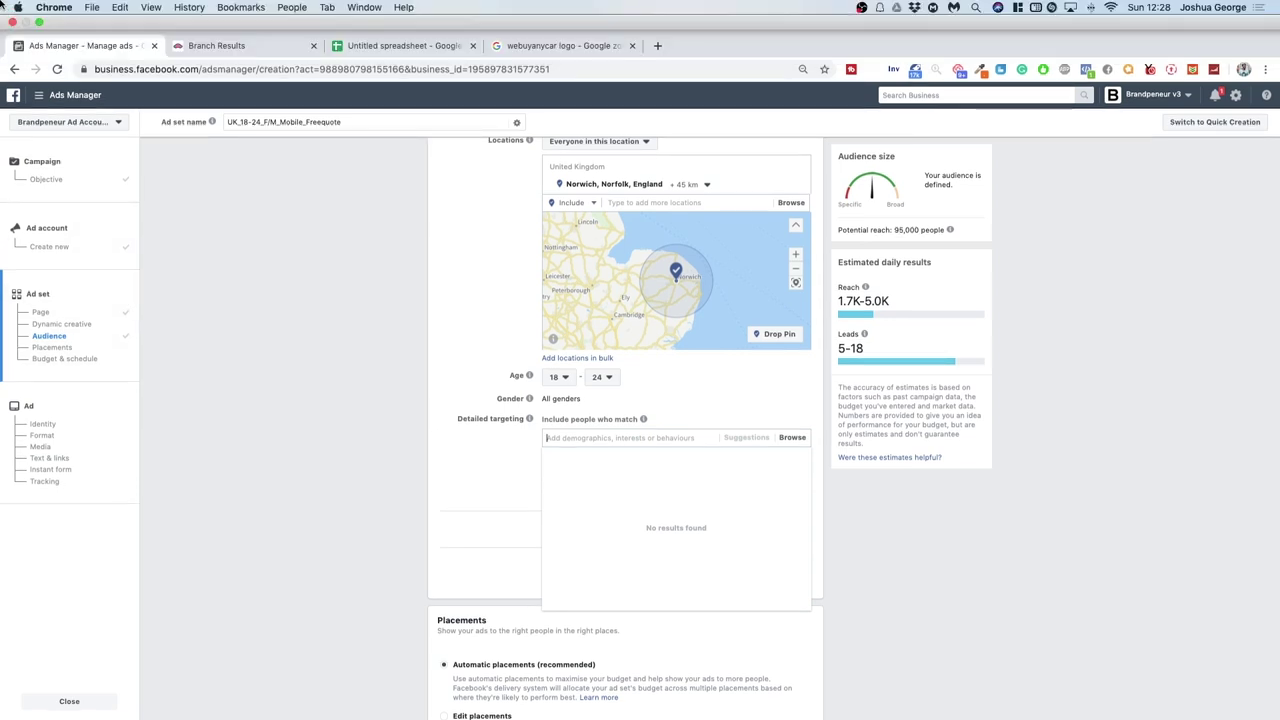
pyautogui.write('car')
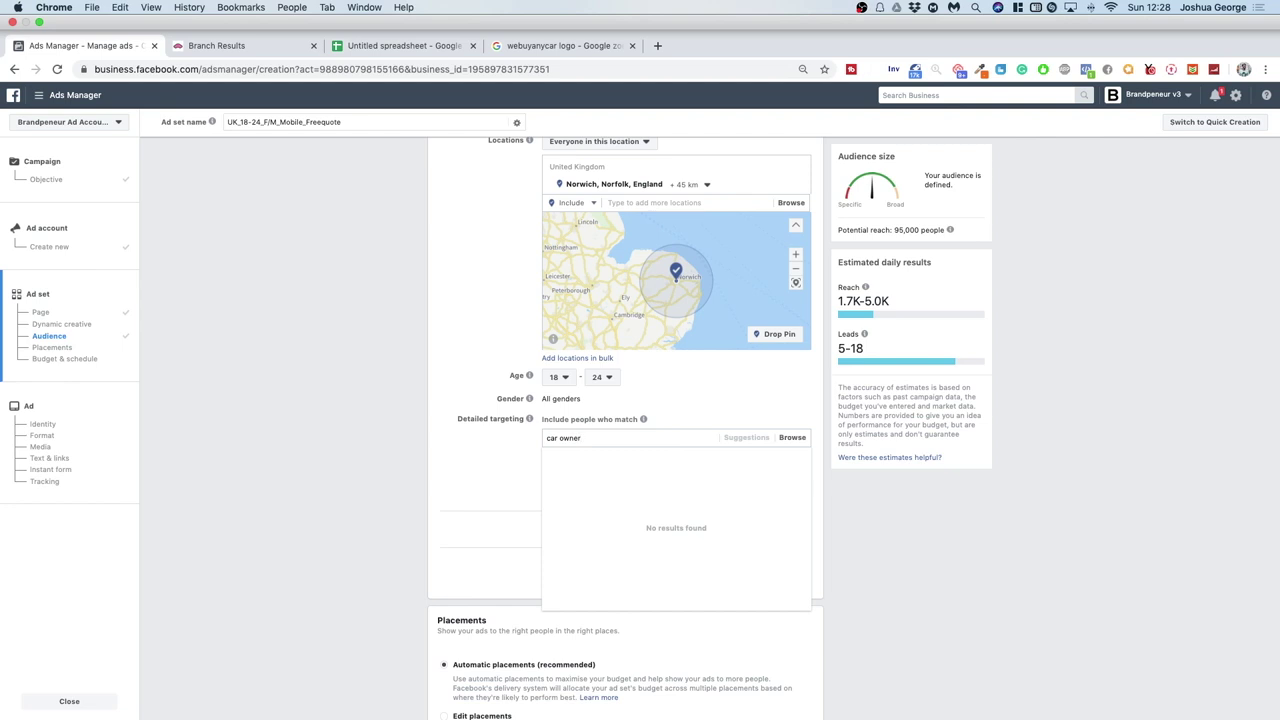
pyautogui.write(' owner')
# Search detailed targeting for "car" instead, look through the suggested interests, employers and job titles, and clear the search.
pyautogui.tripleClick(643, 408)
pyautogui.write('car')
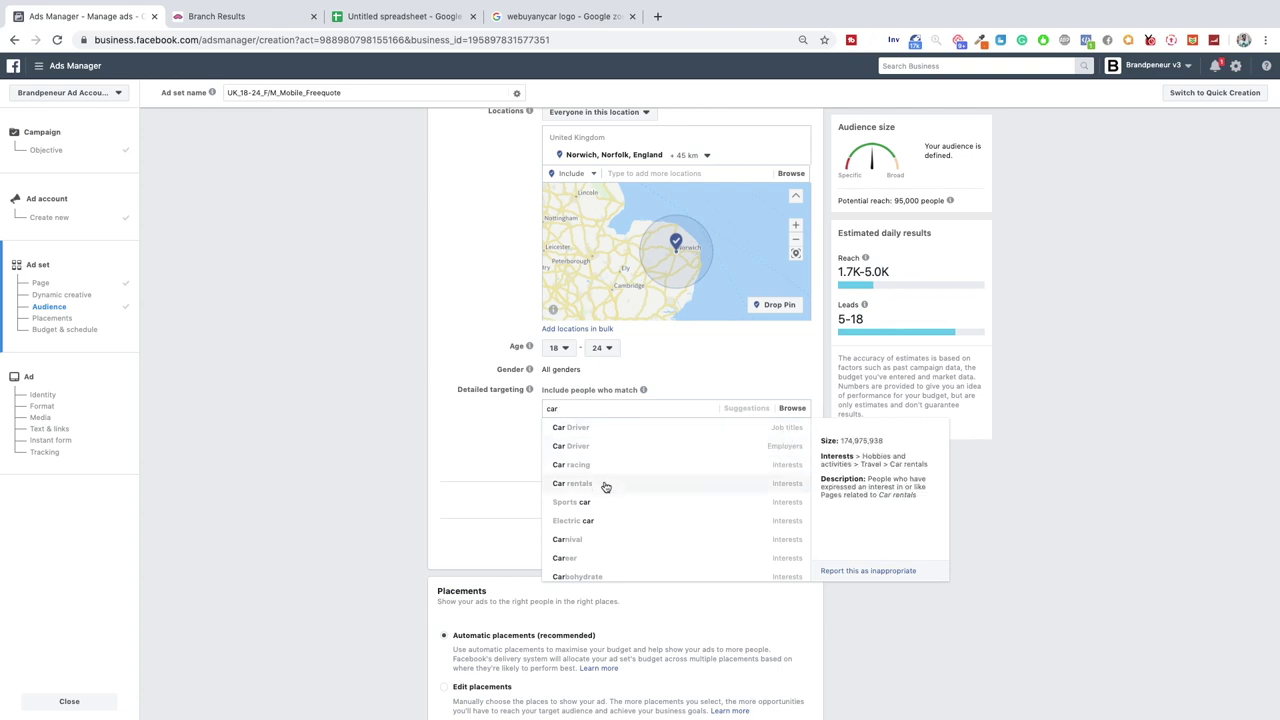
pyautogui.scroll(-3, 605, 484)
pyautogui.scroll(-10, 606, 476)
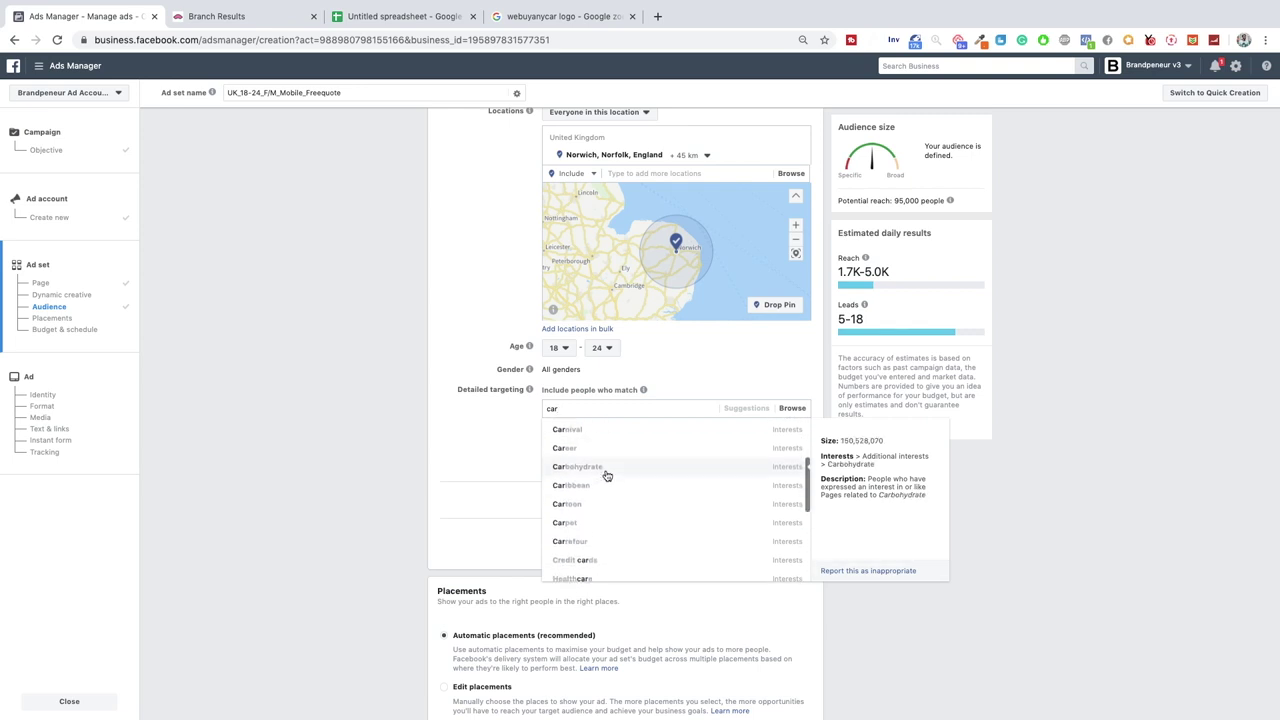
pyautogui.scroll(-4, 606, 476)
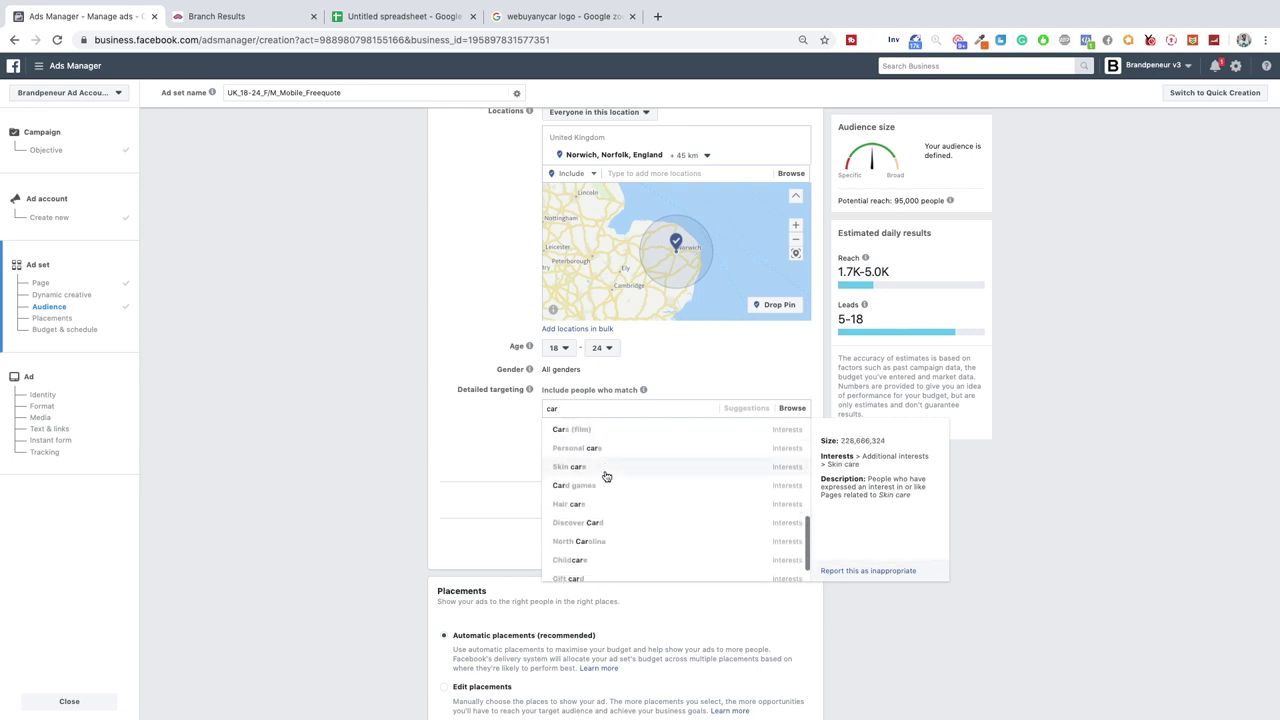
pyautogui.scroll(10, 606, 476)
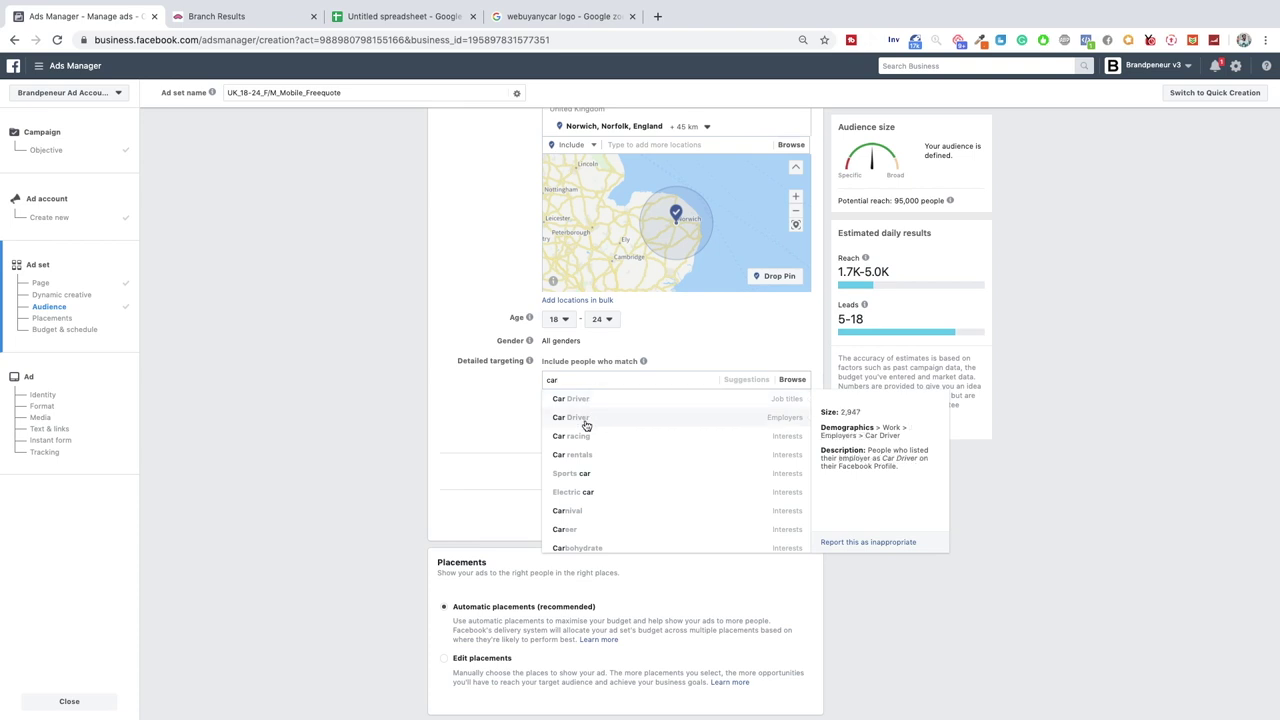
pyautogui.scroll(-3, 588, 422)
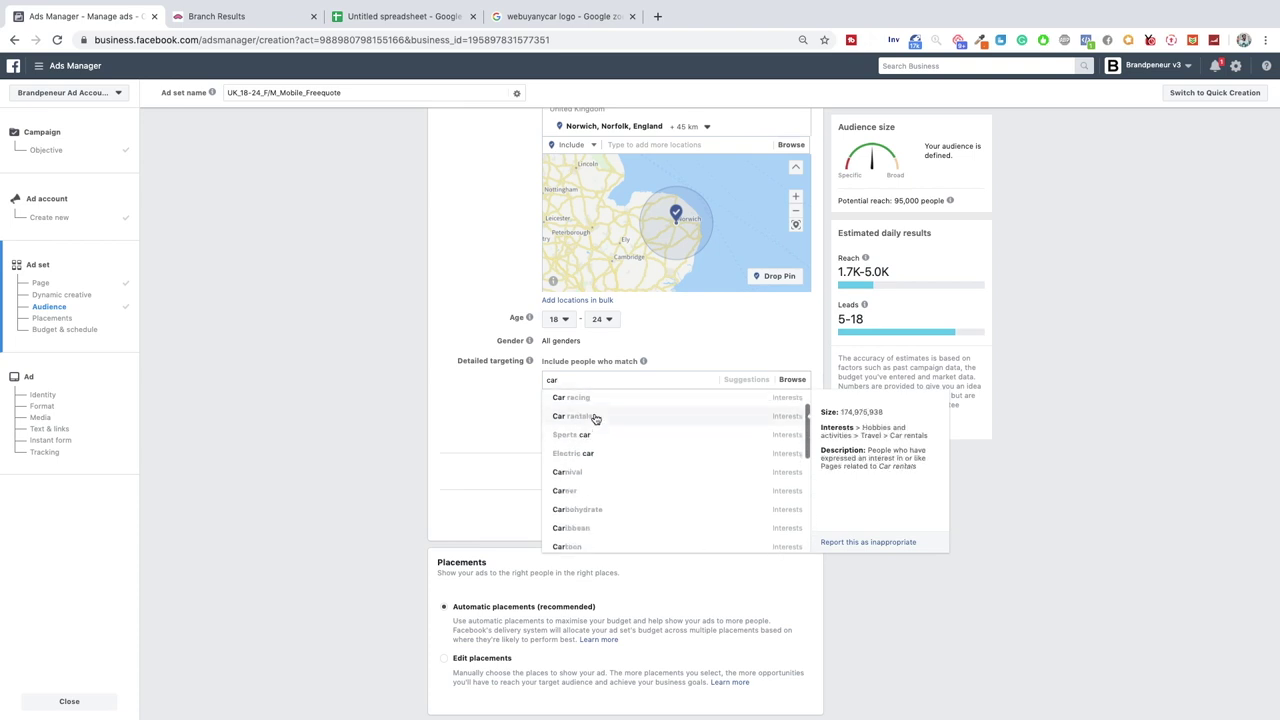
pyautogui.press('BackSpace')
pyautogui.press('BackSpace')
pyautogui.press('BackSpace')
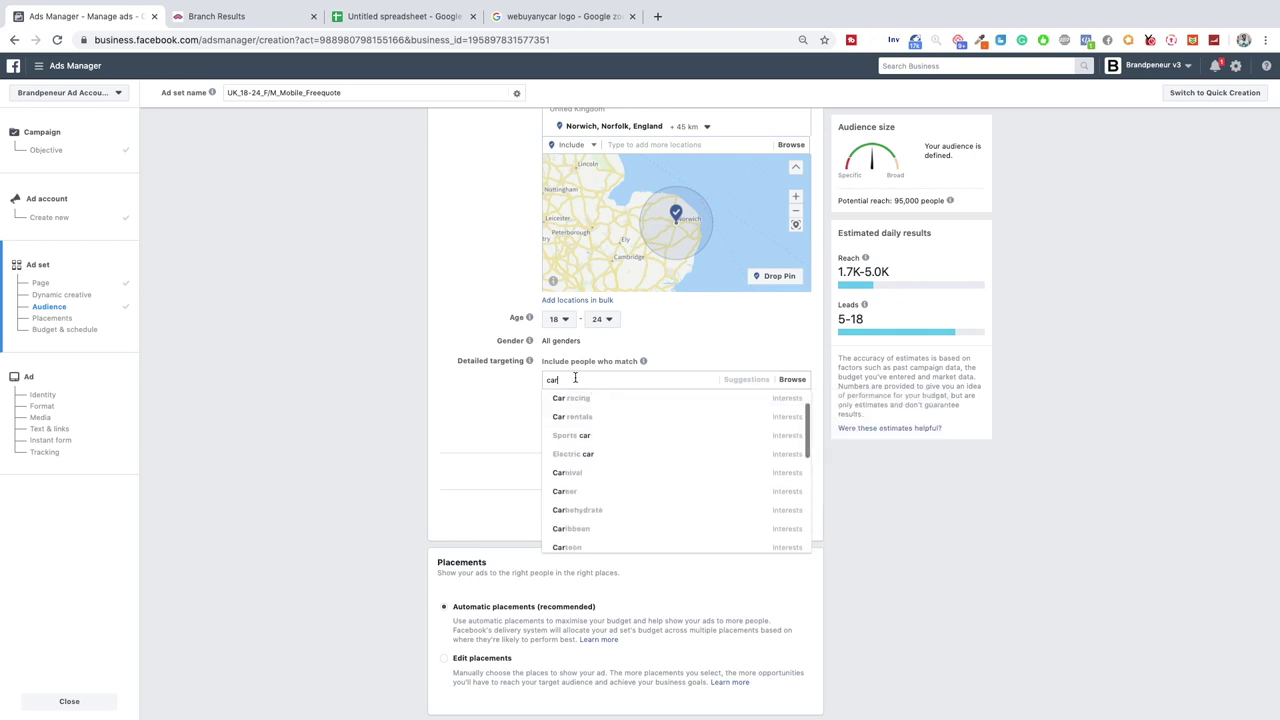
pyautogui.scroll(1, 511, 418)
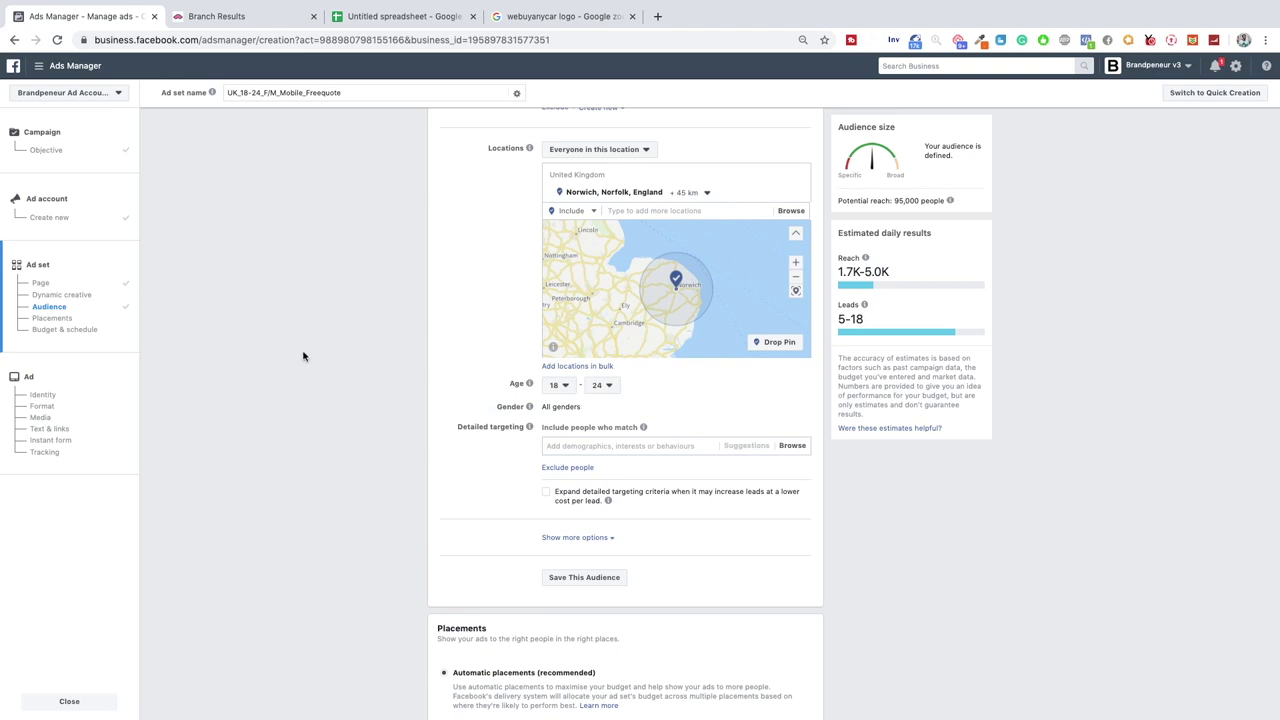
# Switch to the webuyanycar.com site, view its home page, and return to Ads Manager.
pyautogui.click(263, 20)
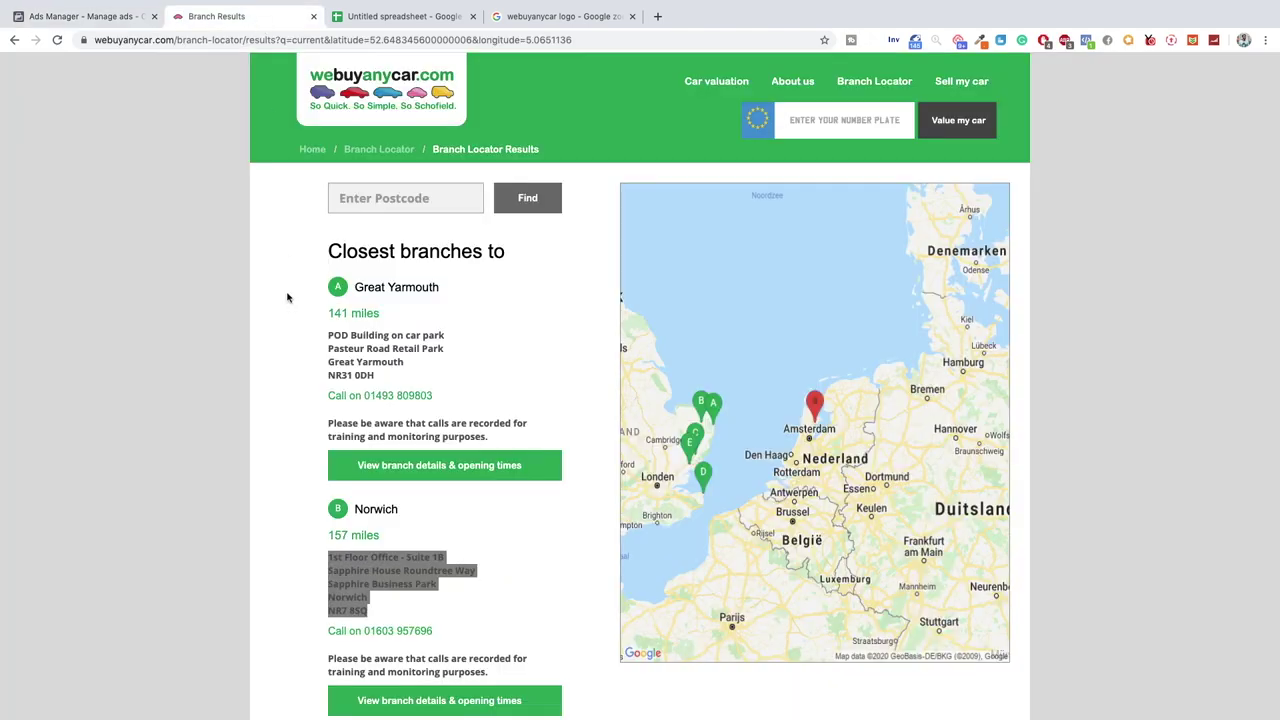
pyautogui.scroll(-1, 308, 423)
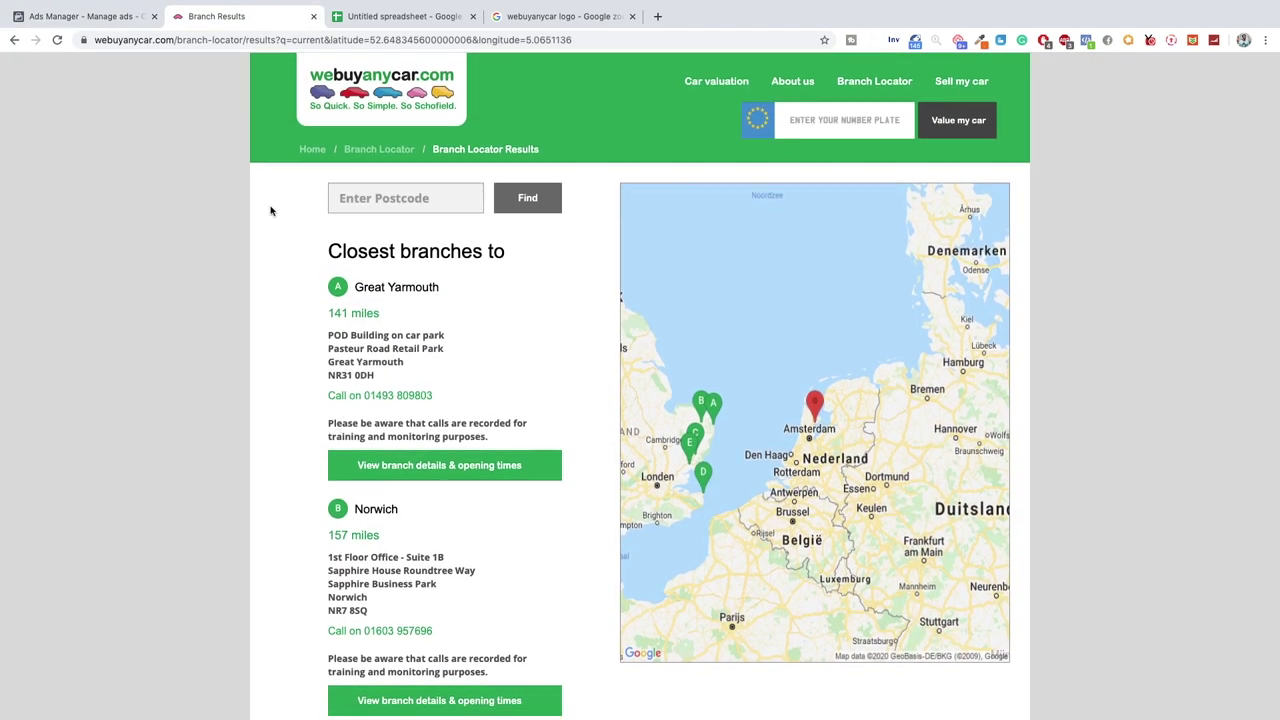
pyautogui.click(312, 149)
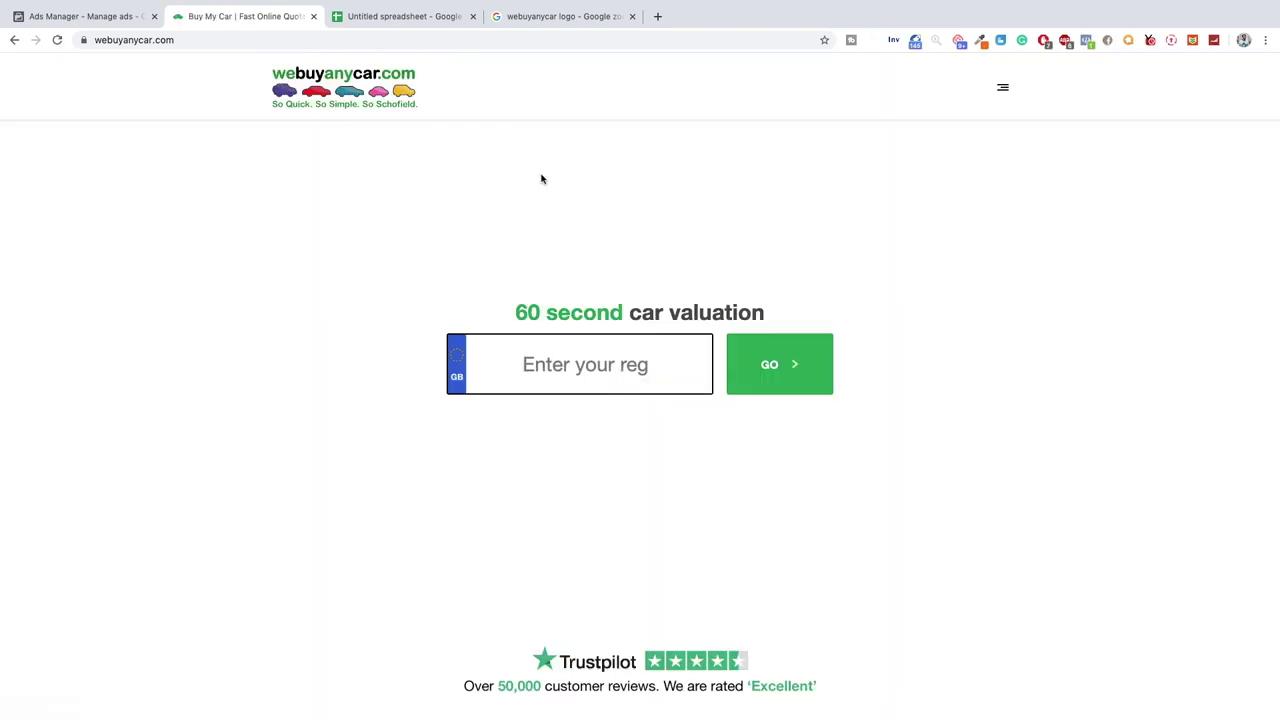
pyautogui.click(138, 24)
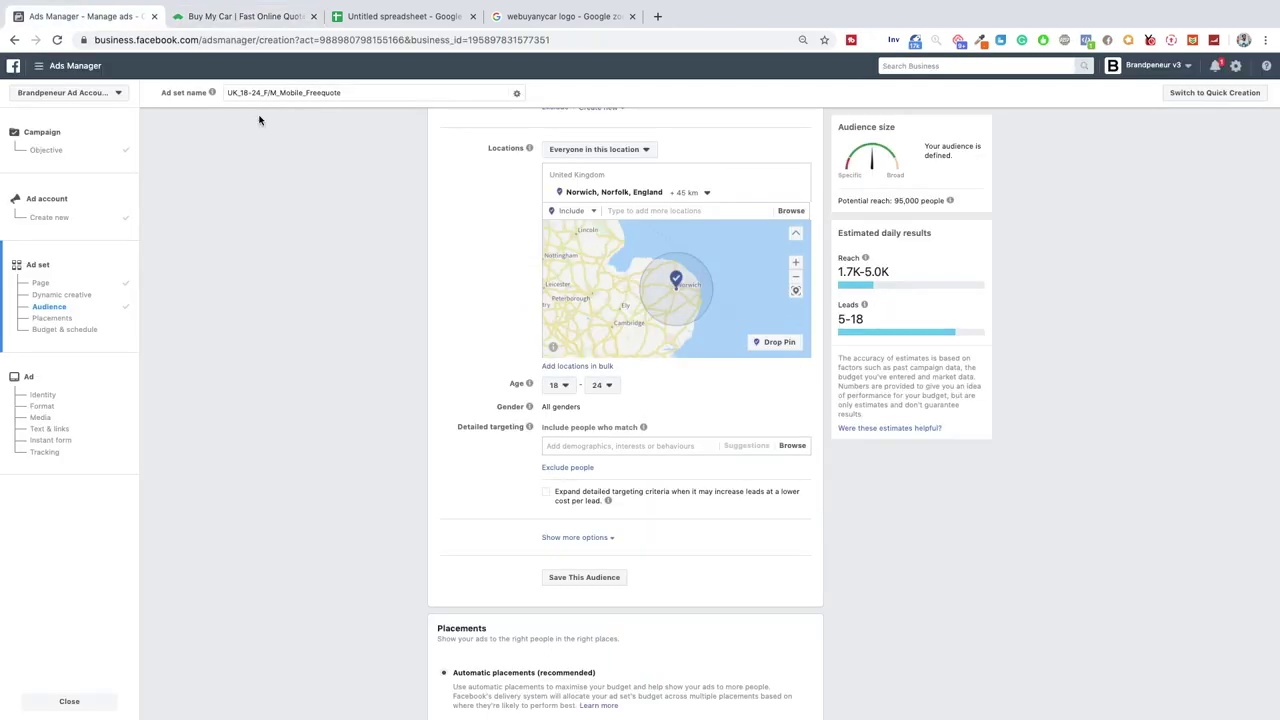
# Search detailed targeting for "volkswagen", try Volkswagen Polo as an interest, and remove it again.
pyautogui.click(560, 441)
pyautogui.write('volkswagen')
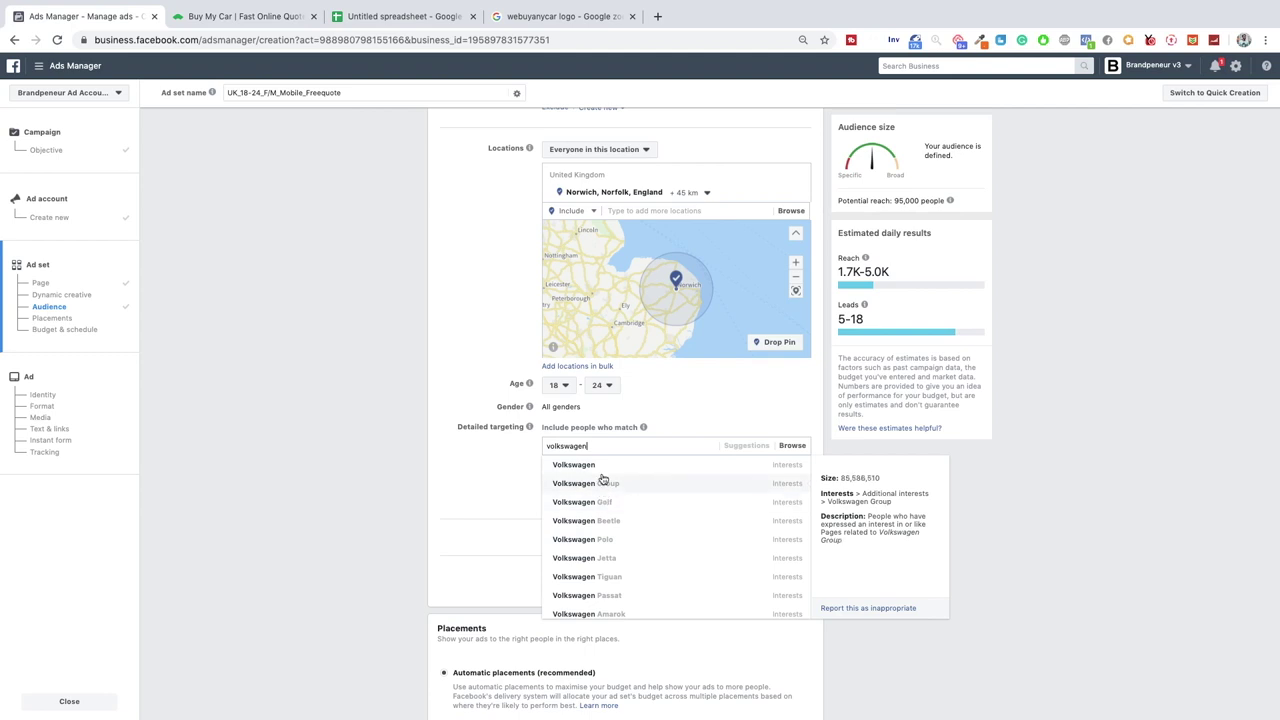
pyautogui.scroll(-2, 642, 492)
pyautogui.scroll(-2, 646, 529)
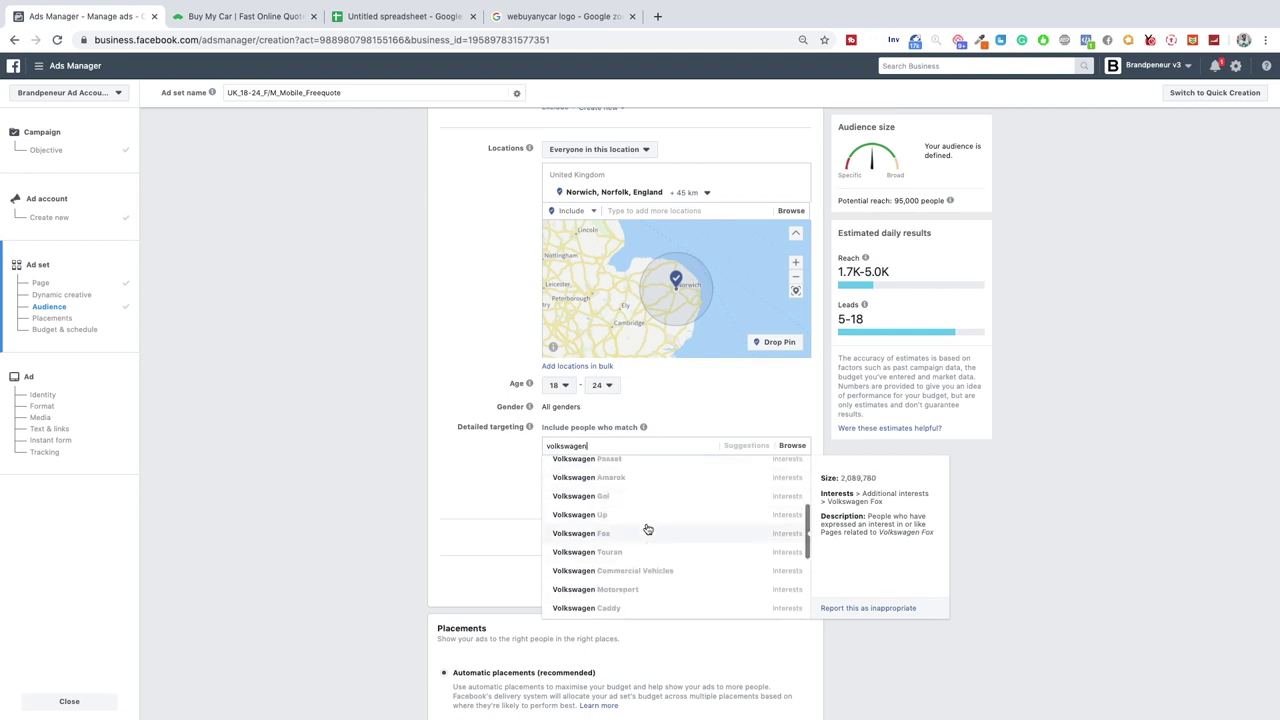
pyautogui.scroll(4, 663, 557)
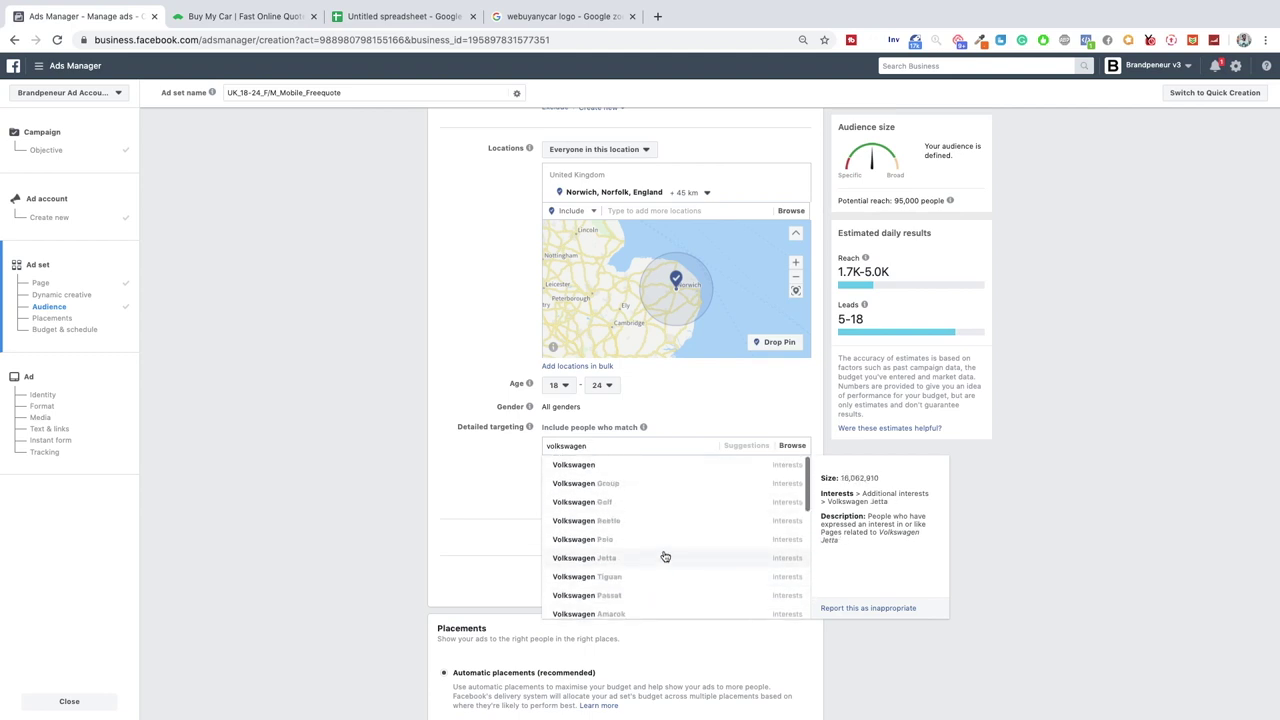
pyautogui.click(596, 540)
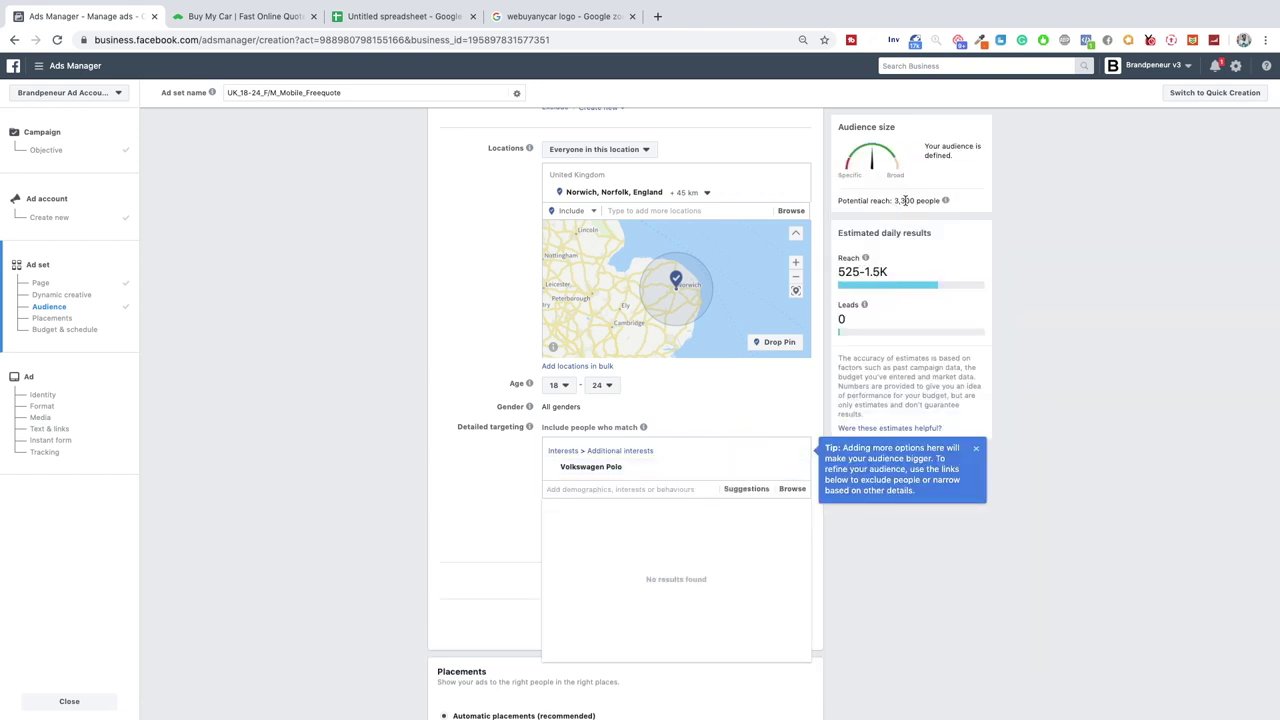
pyautogui.click(672, 457)
pyautogui.click(781, 471)
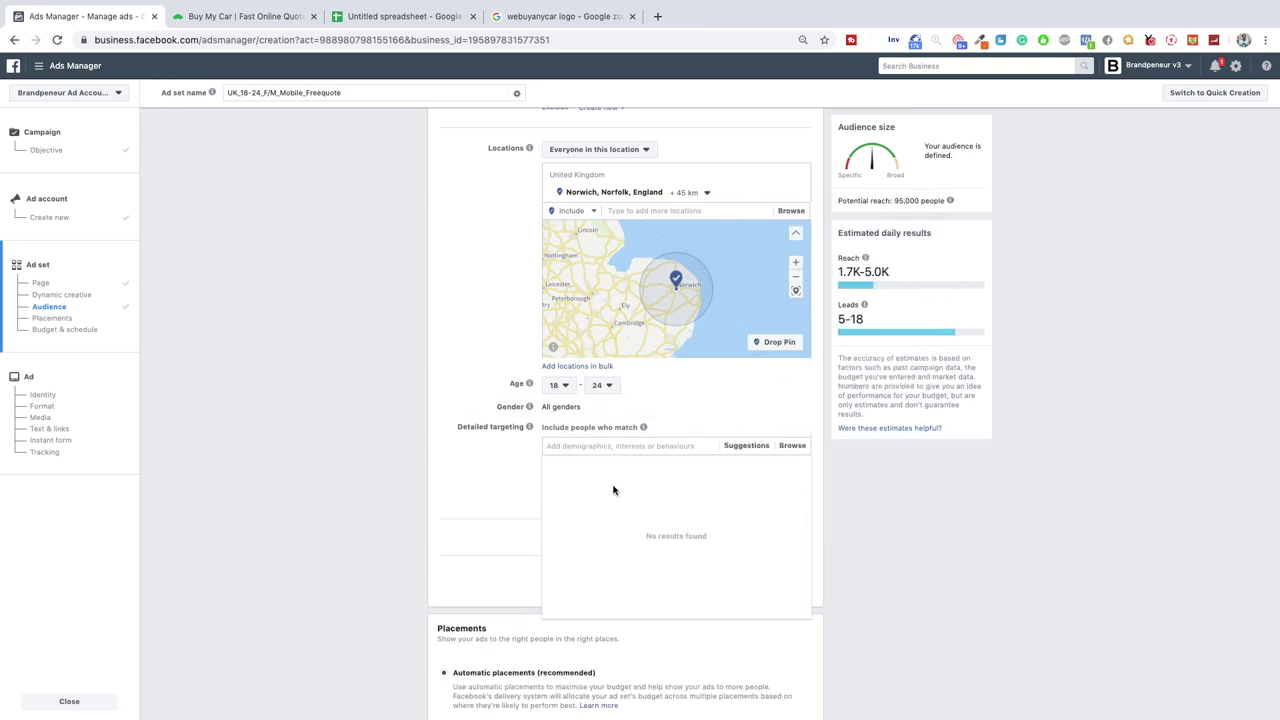
# Add the interests Volkswagen and Volvo to the audience's detailed targeting.
pyautogui.click(606, 446)
pyautogui.write('volkswage')
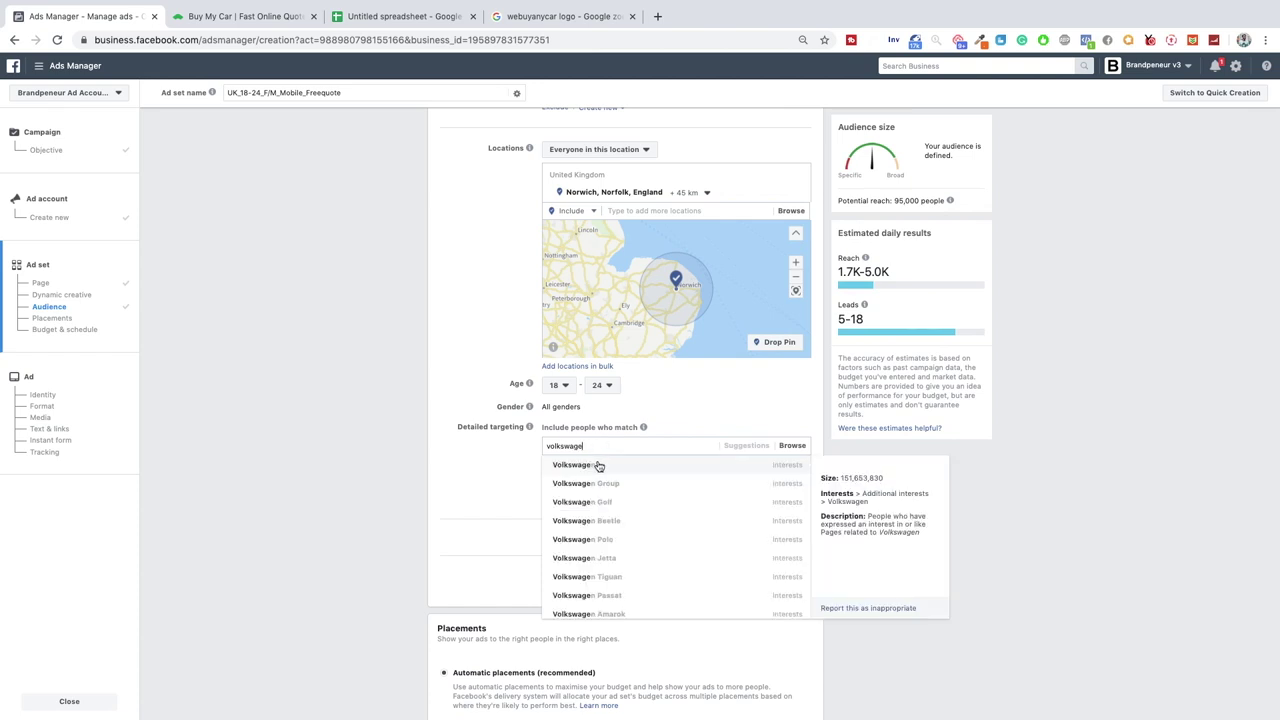
pyautogui.click(597, 466)
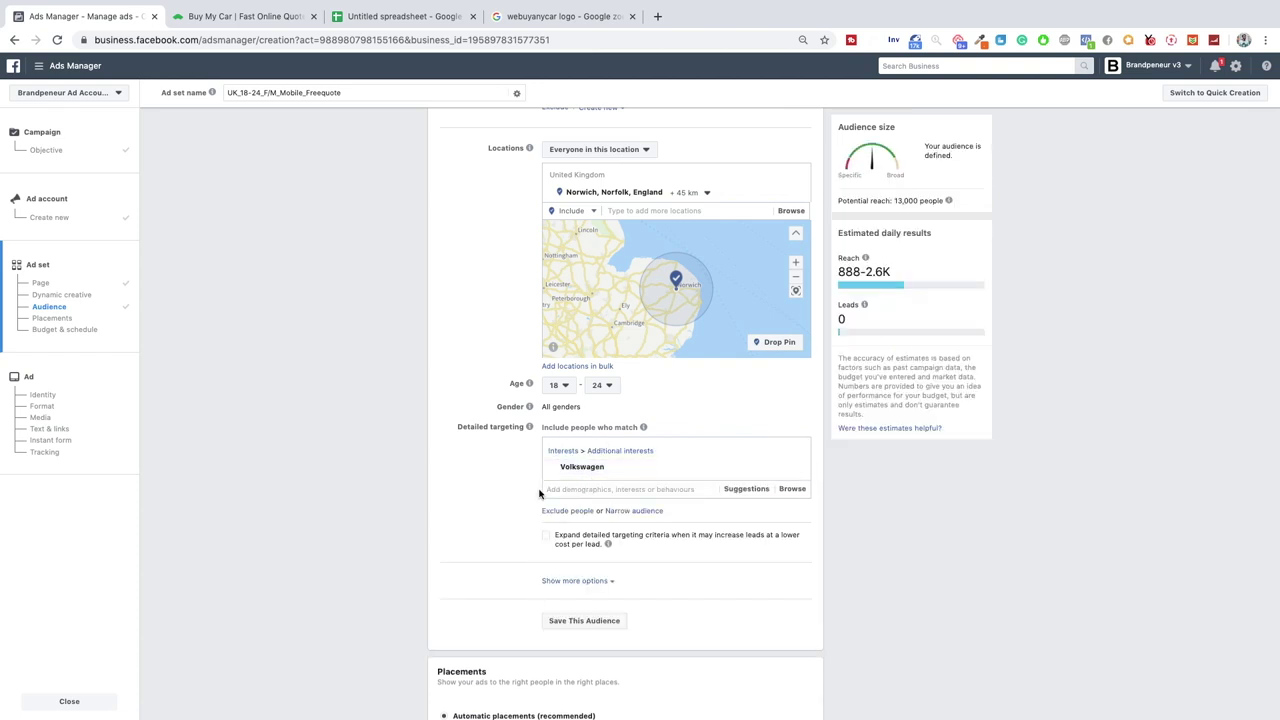
pyautogui.write('vo')
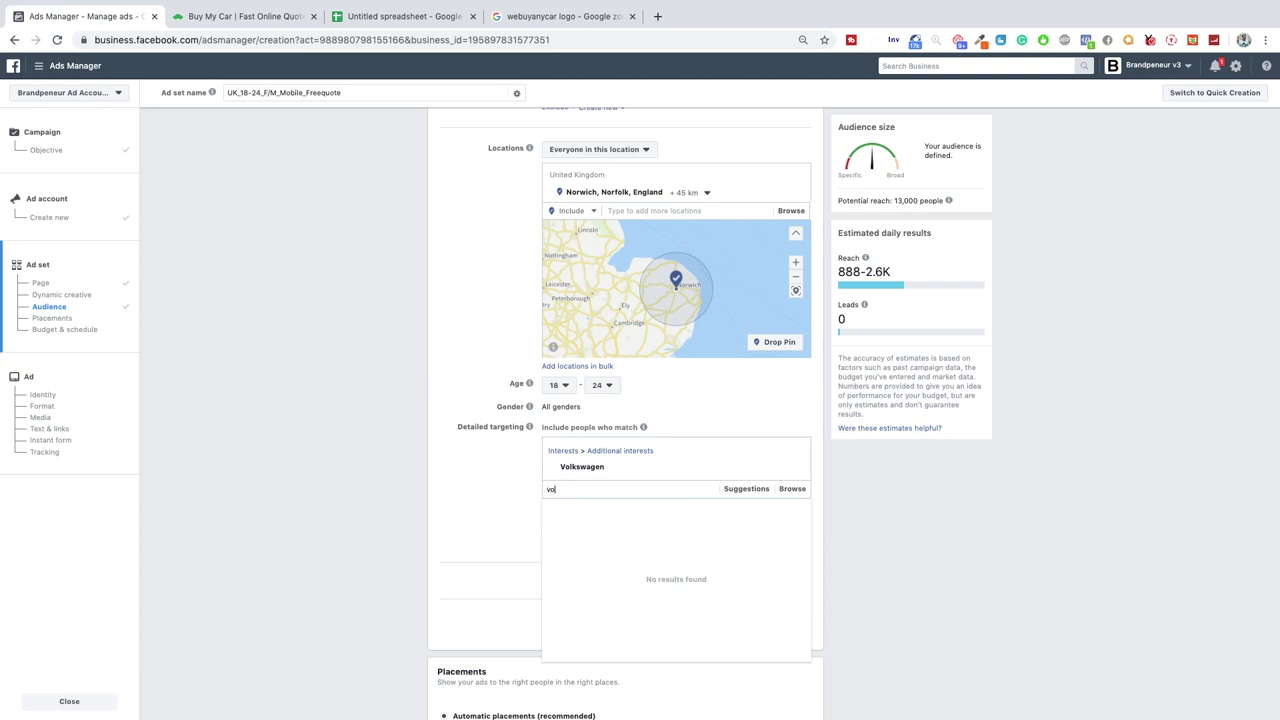
pyautogui.write('lkswage')
pyautogui.hotkey('ctrl', 'a')
pyautogui.write('volv')
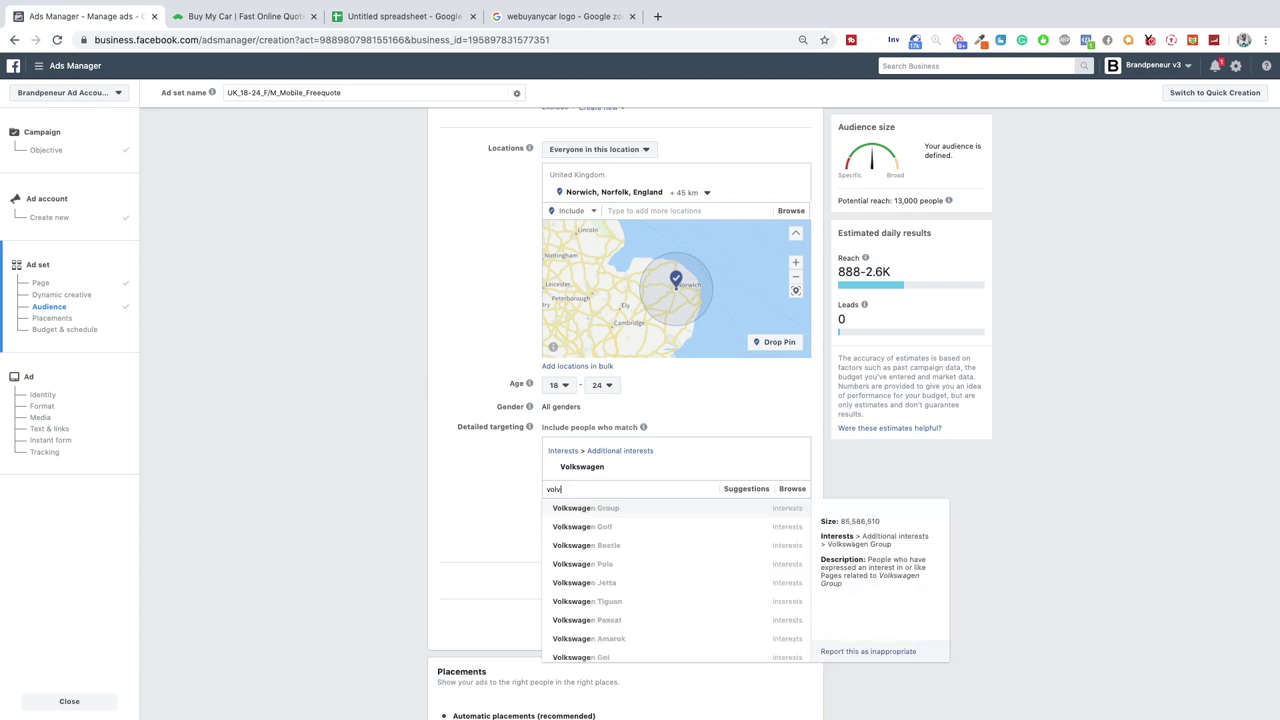
pyautogui.press('Down')
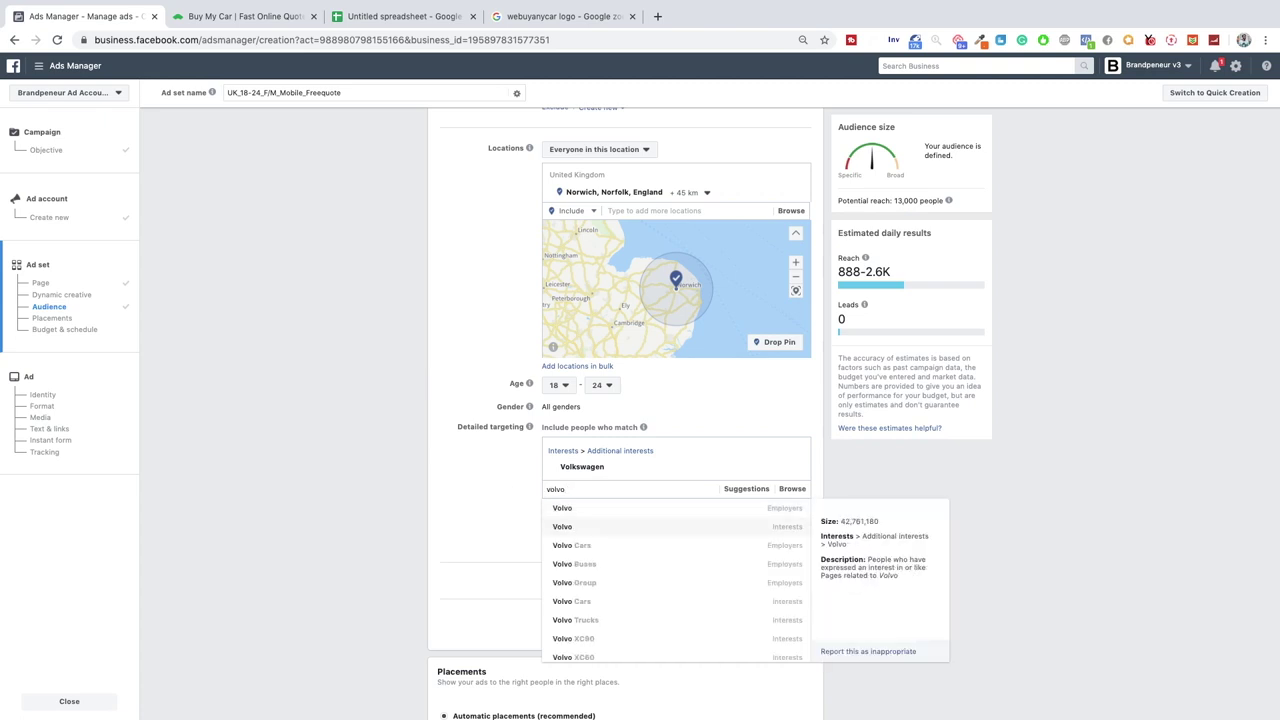
pyautogui.press('Return')
# Add the interests Audi and mercedes to the audience's detailed targeting.
pyautogui.write('aud')
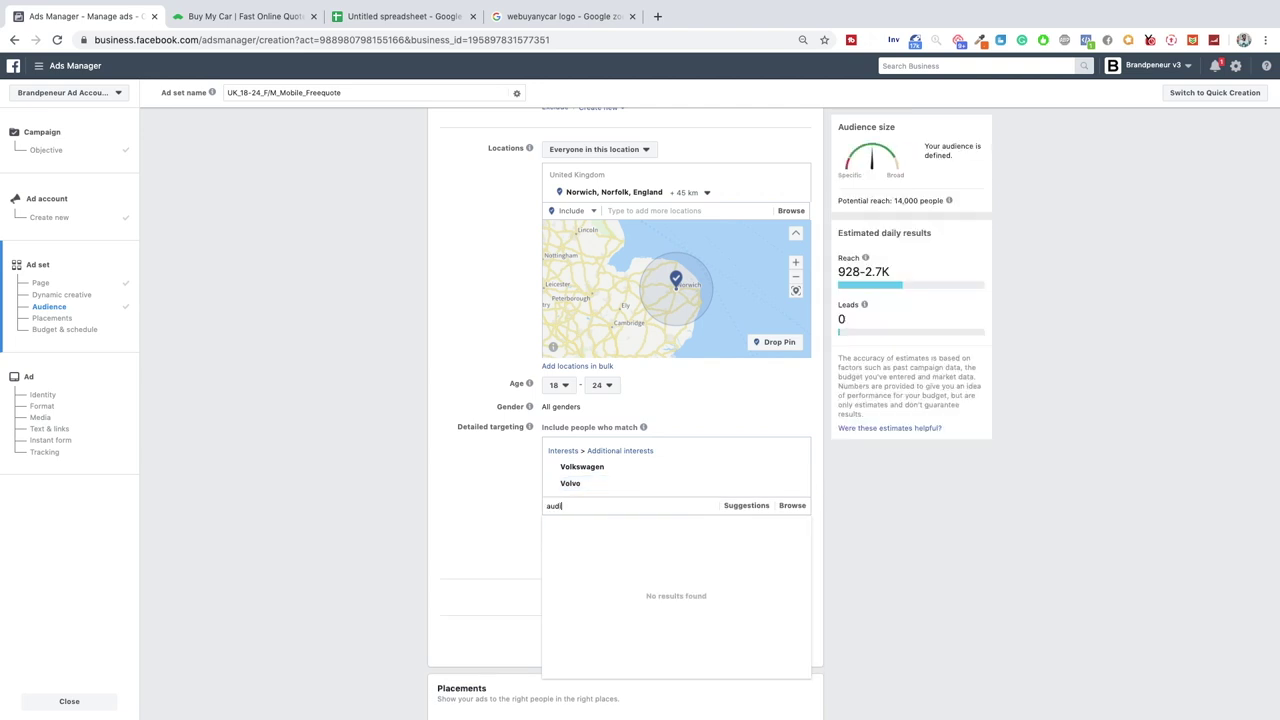
pyautogui.write('i')
pyautogui.press('Return')
pyautogui.write('mercedes')
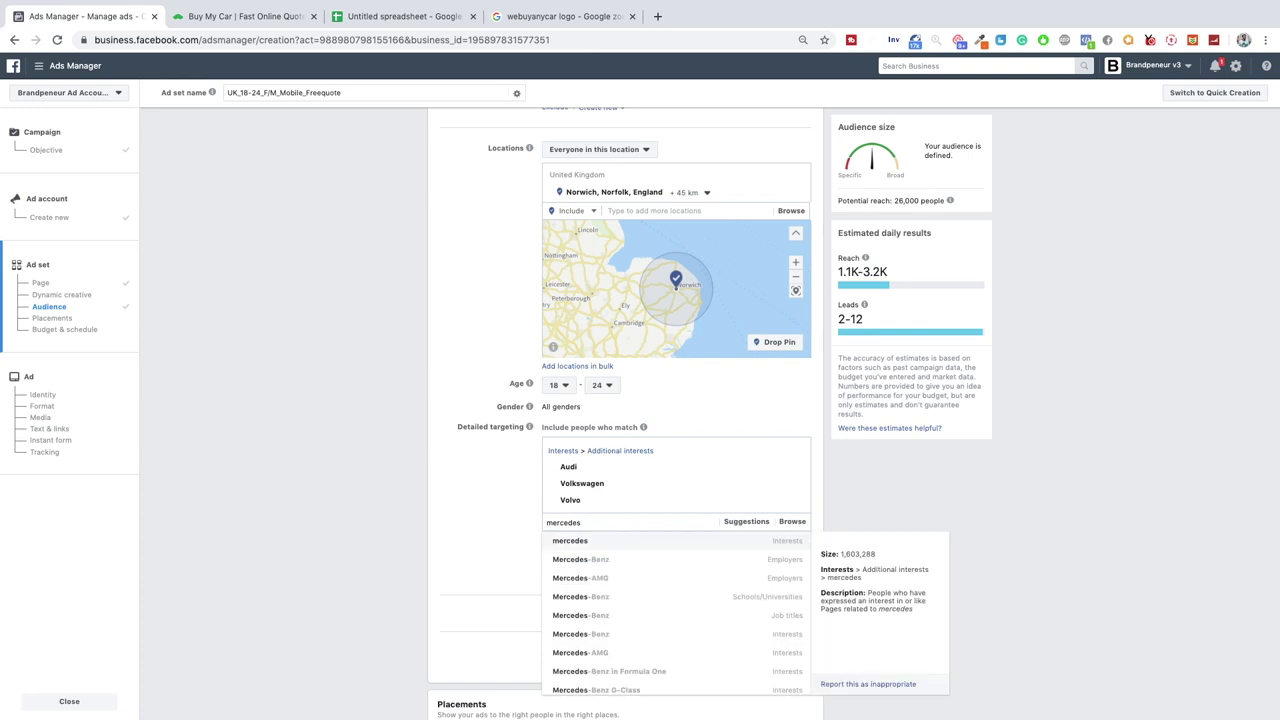
pyautogui.press('Return')
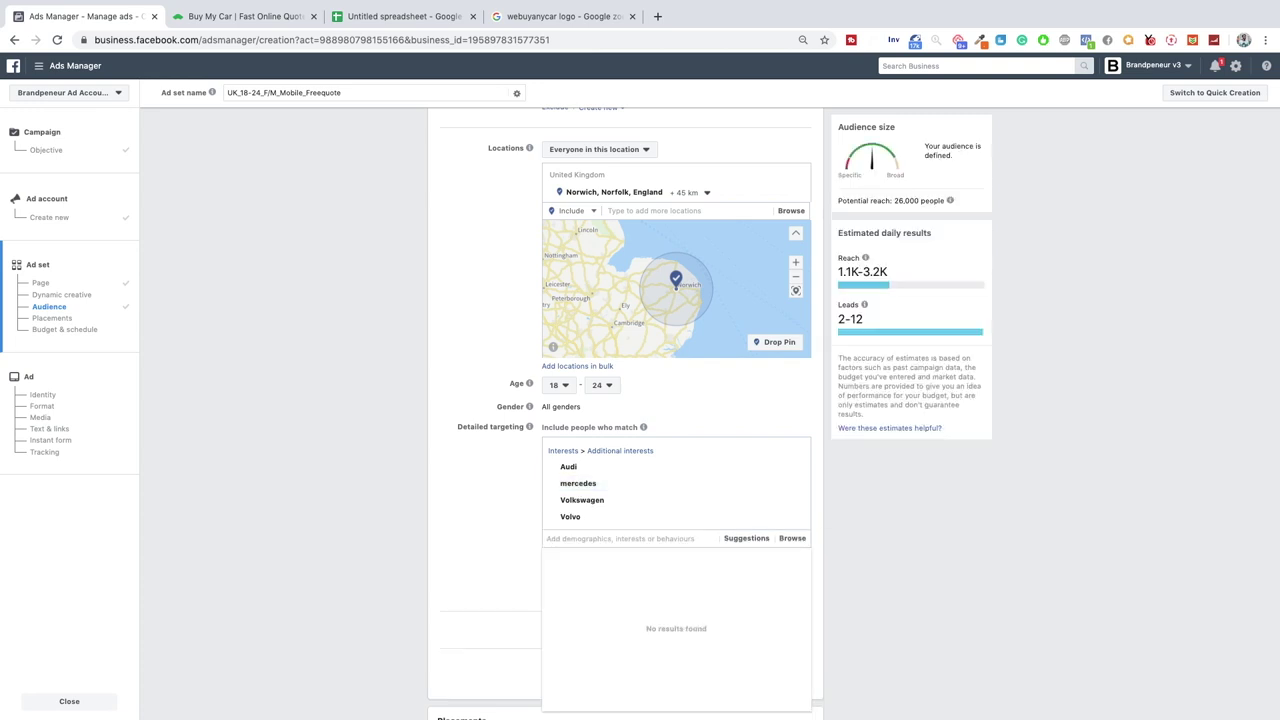
# Close the interest suggestions and allow detailed targeting to expand when it may increase leads at a lower cost per lead.
pyautogui.click(458, 449)
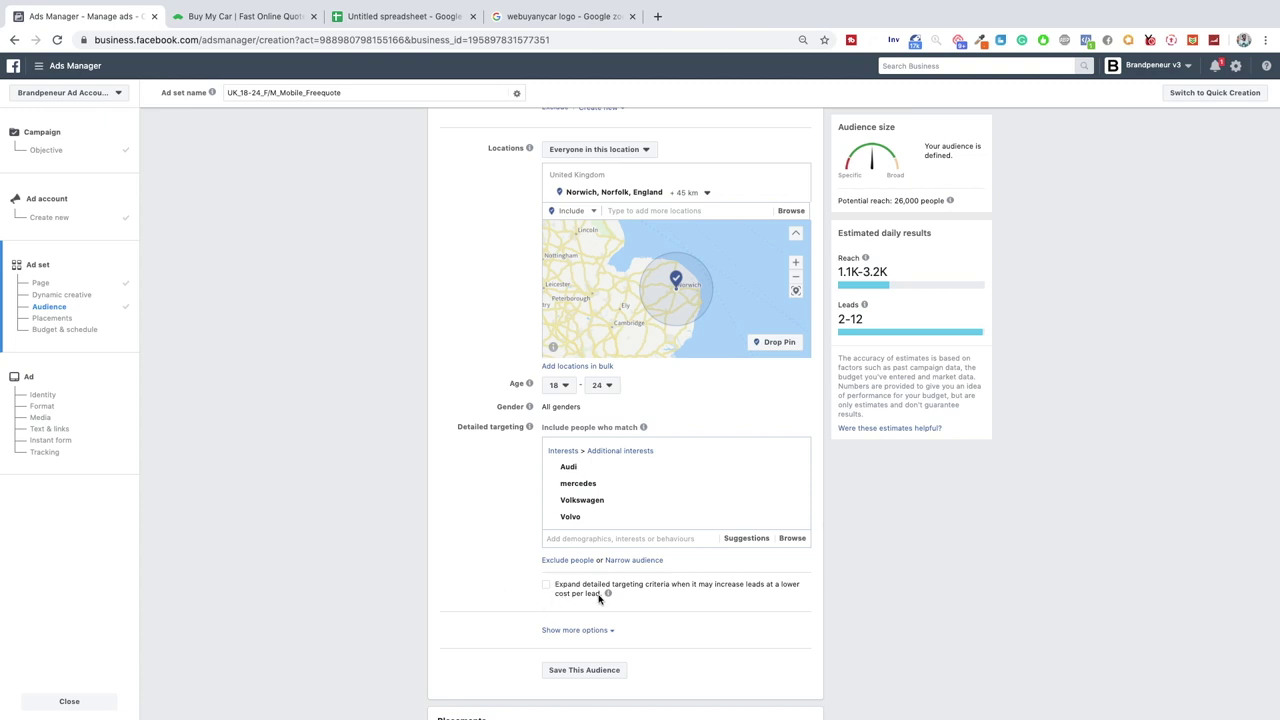
pyautogui.scroll(-1, 561, 592)
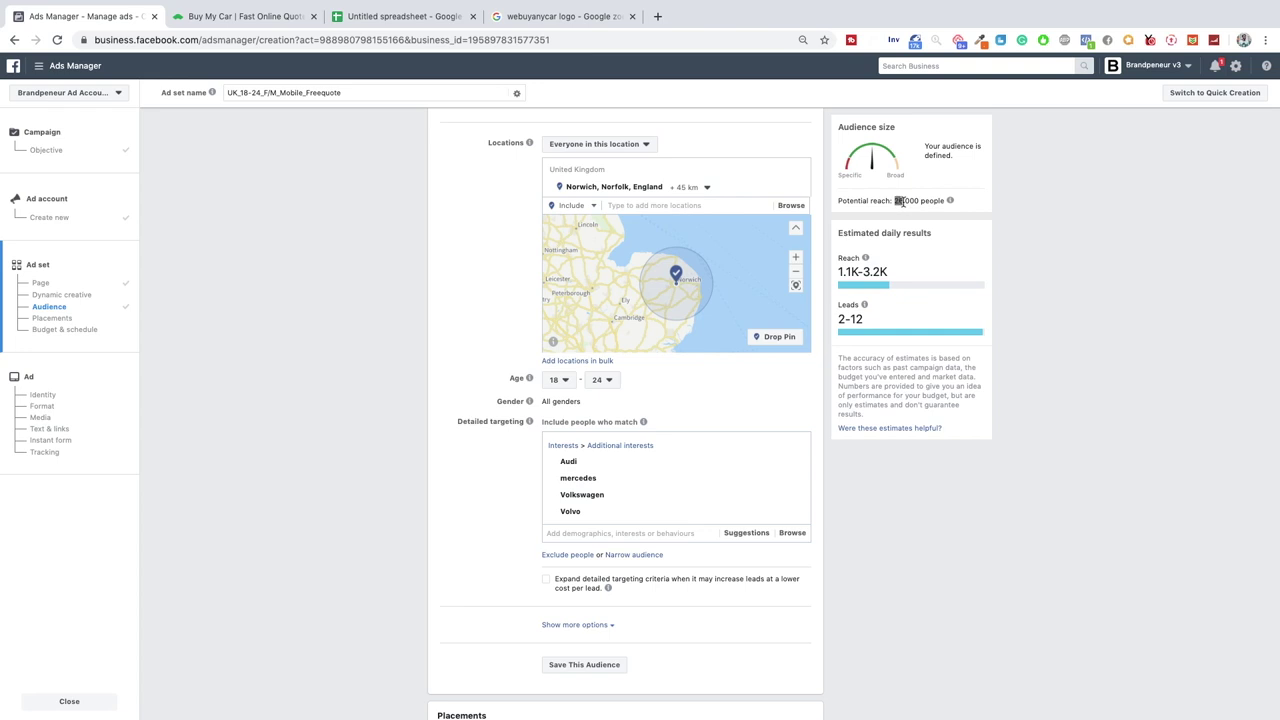
pyautogui.click(546, 579)
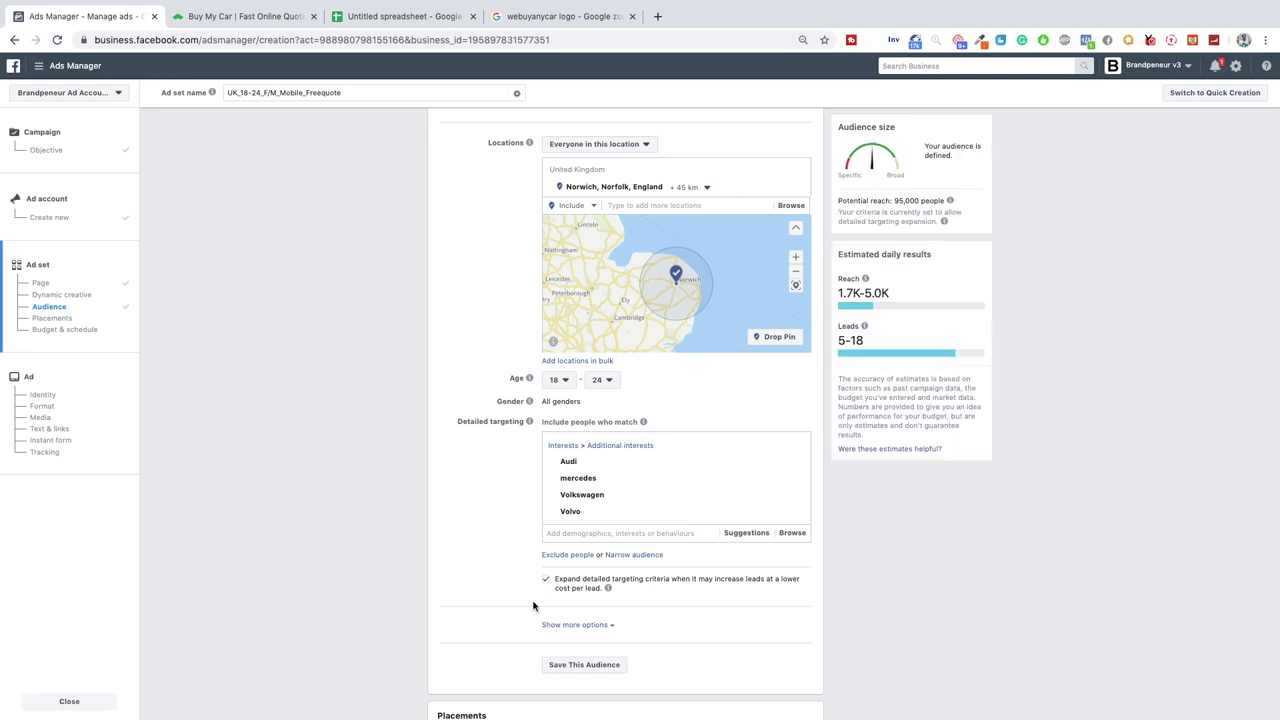
pyautogui.moveTo(607, 588)
pyautogui.moveTo(571, 462)
pyautogui.scroll(-1, 482, 475)
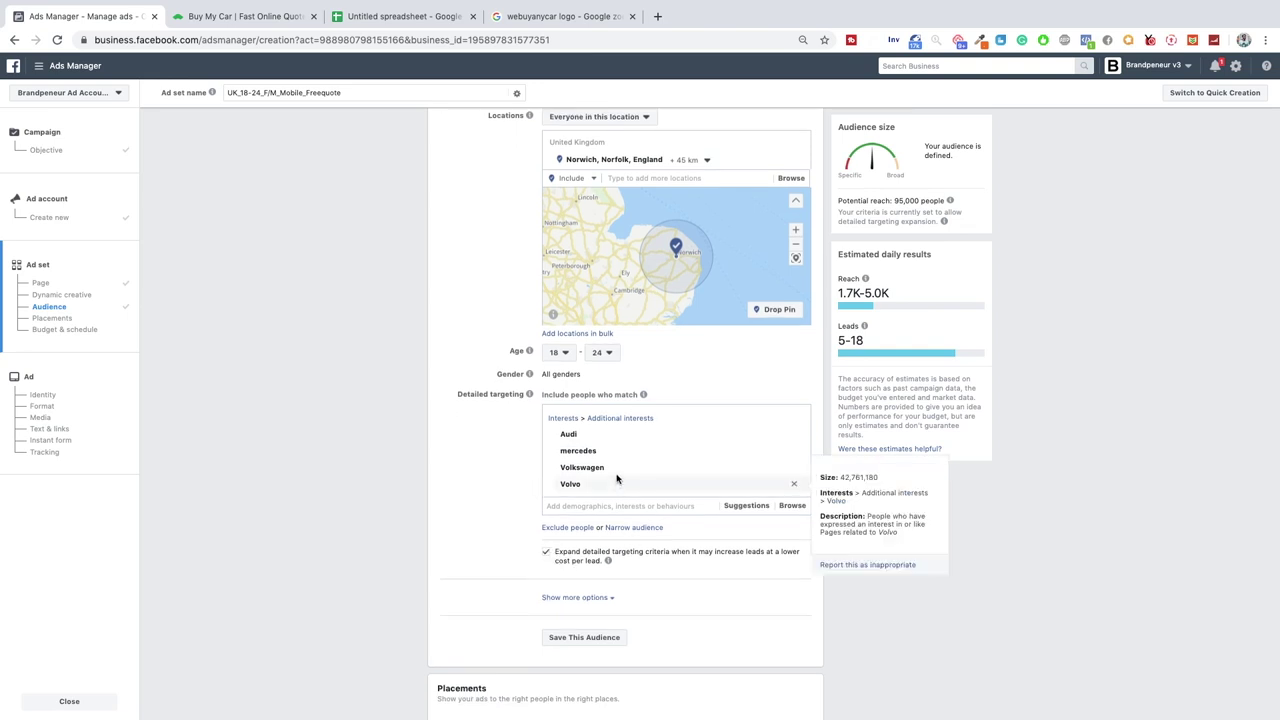
pyautogui.moveTo(618, 444)
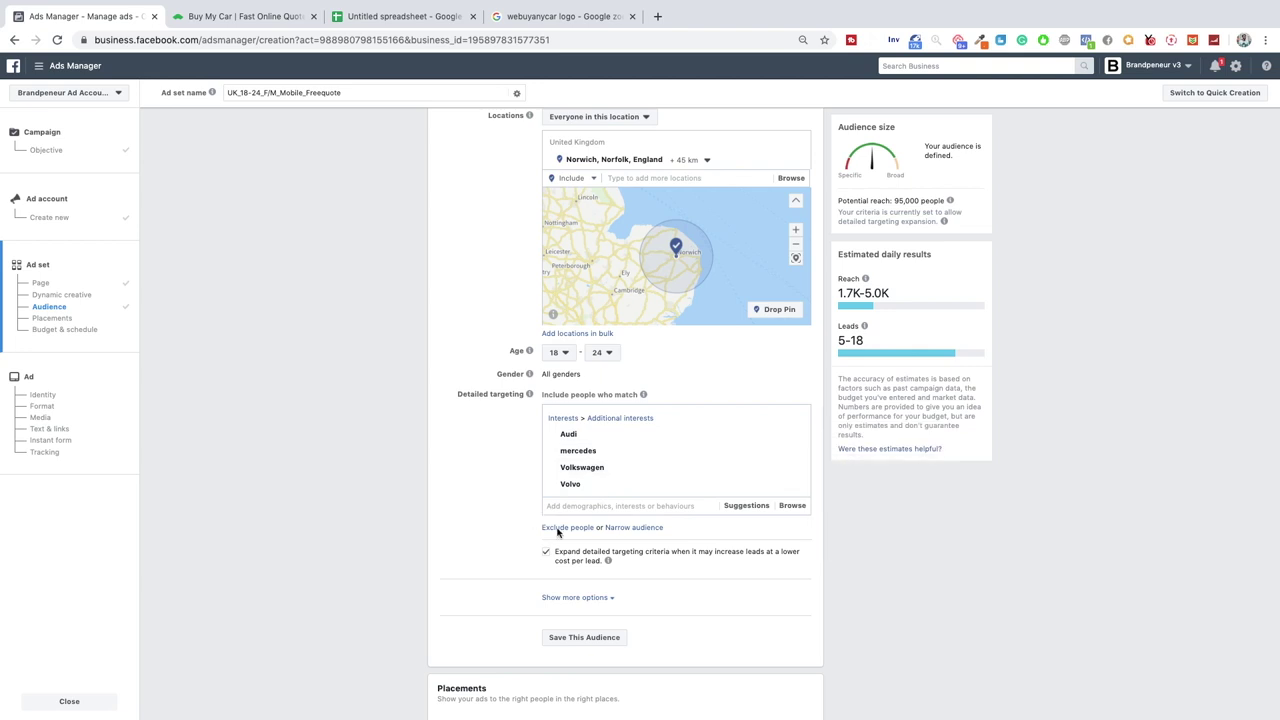
# Switch the ad set to manually edited placements and limit the devices to Mobile.
pyautogui.scroll(-5, 520, 475)
pyautogui.scroll(-1, 522, 470)
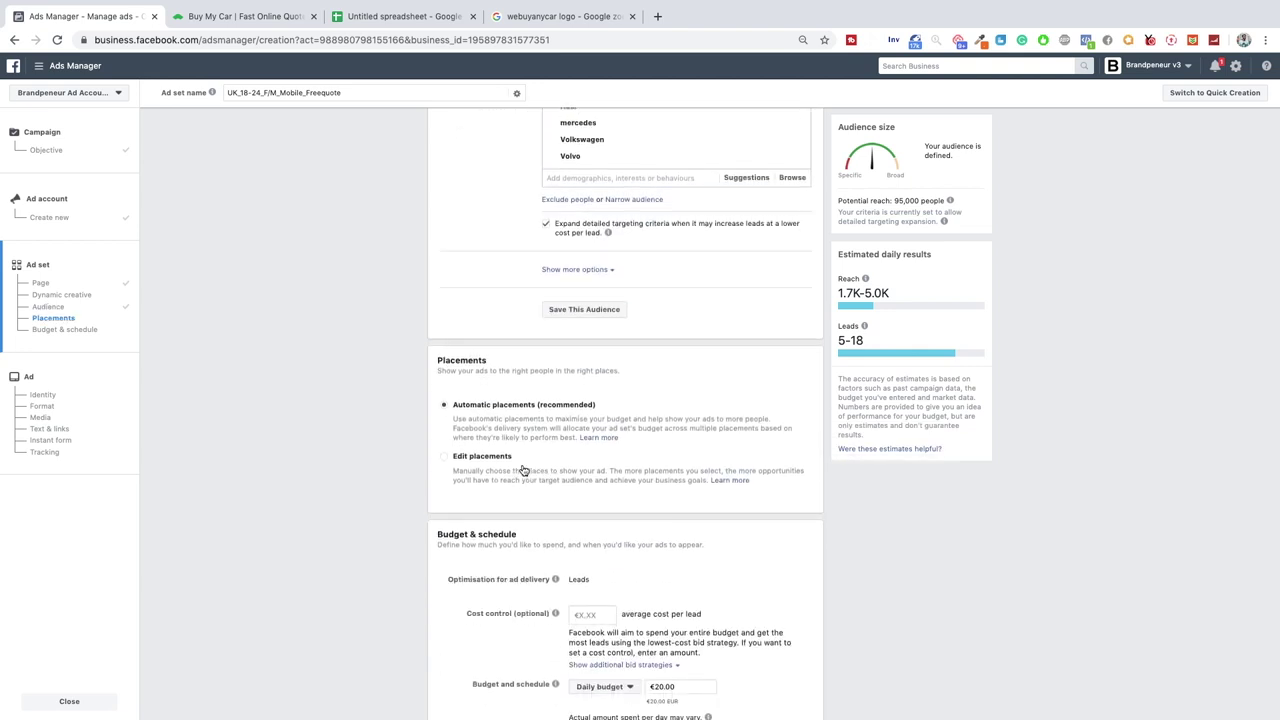
pyautogui.click(446, 431)
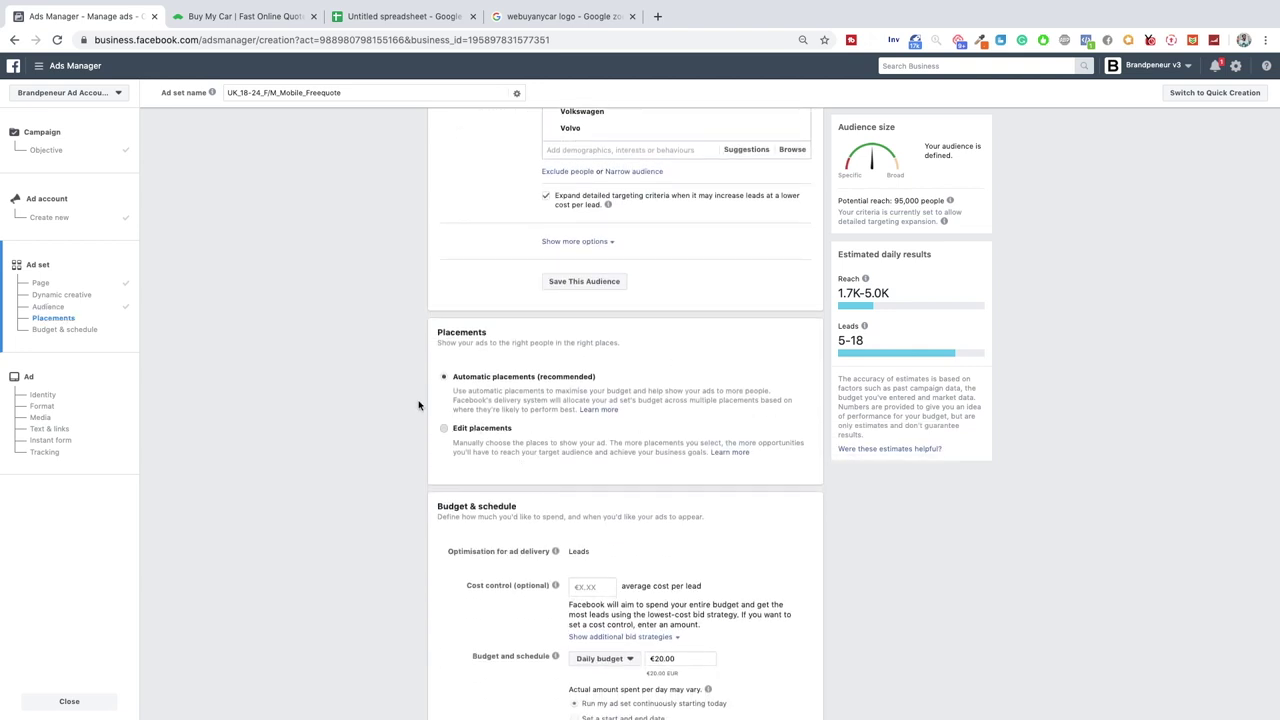
pyautogui.scroll(-4, 426, 394)
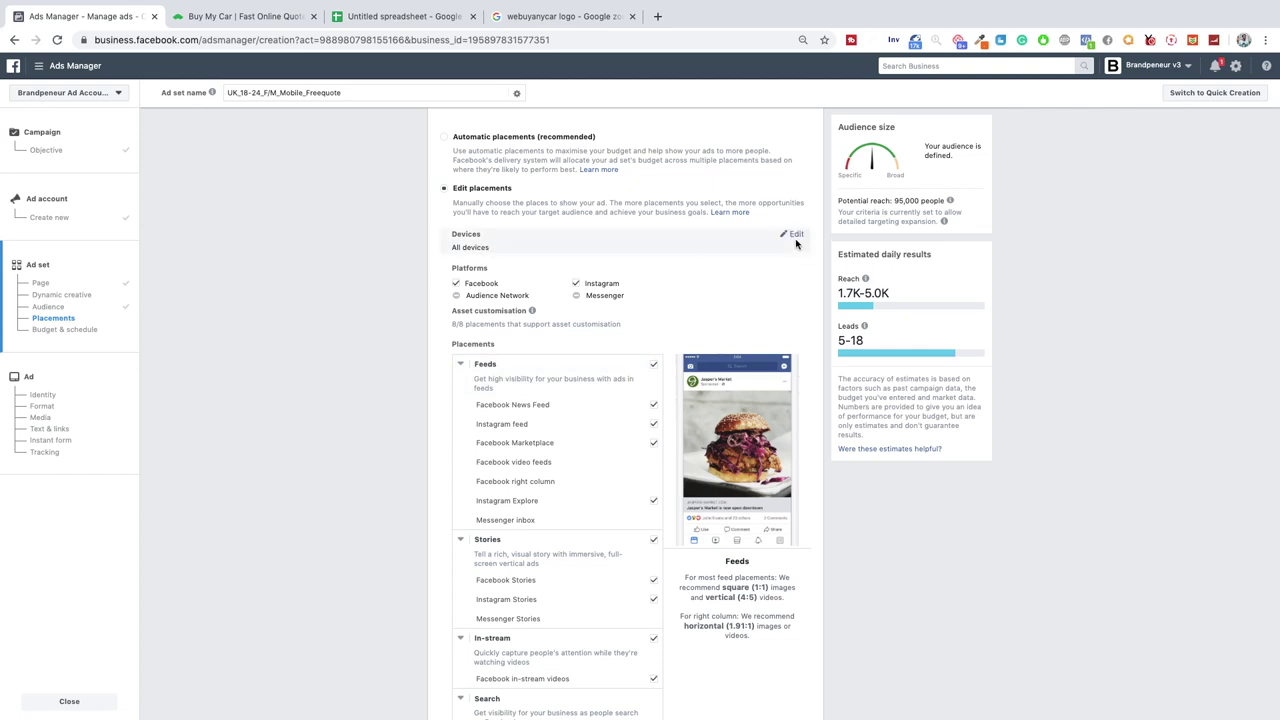
pyautogui.click(794, 236)
pyautogui.click(557, 252)
pyautogui.click(496, 285)
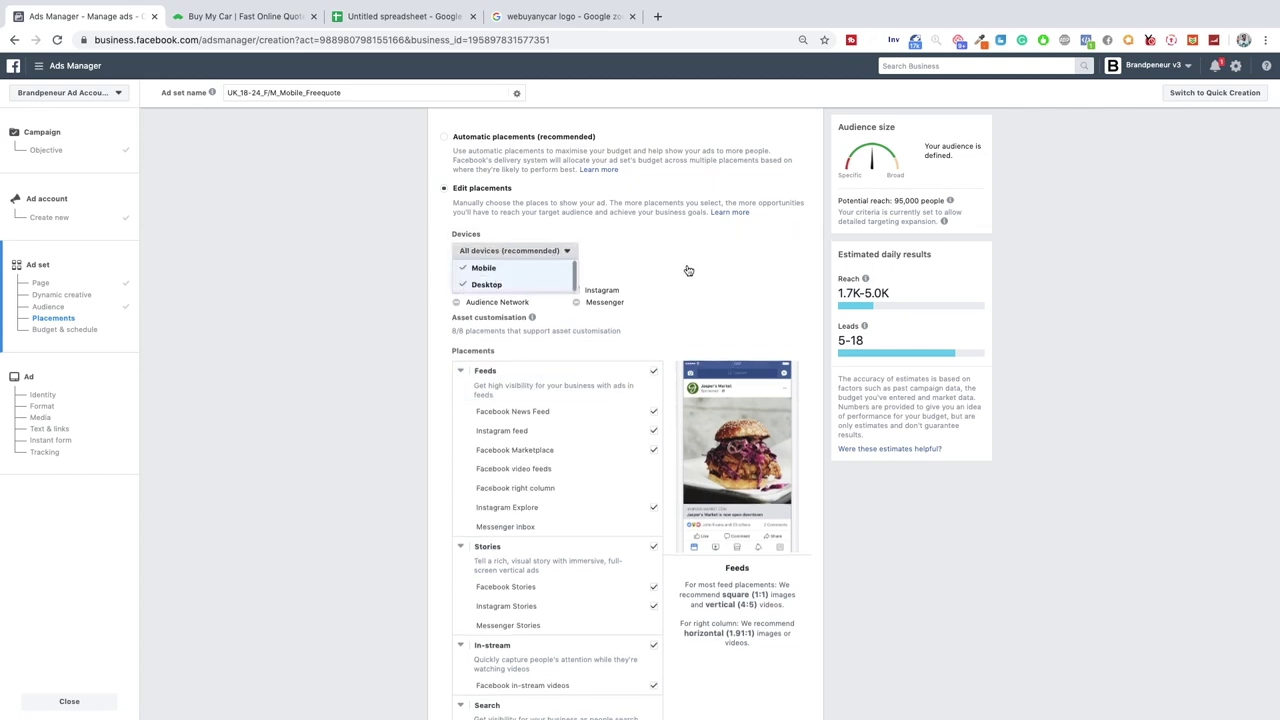
pyautogui.click(719, 259)
# Restrict placements to Facebook News Feed by turning off Instagram, Facebook Marketplace, Stories, In-stream and In-article.
pyautogui.click(577, 291)
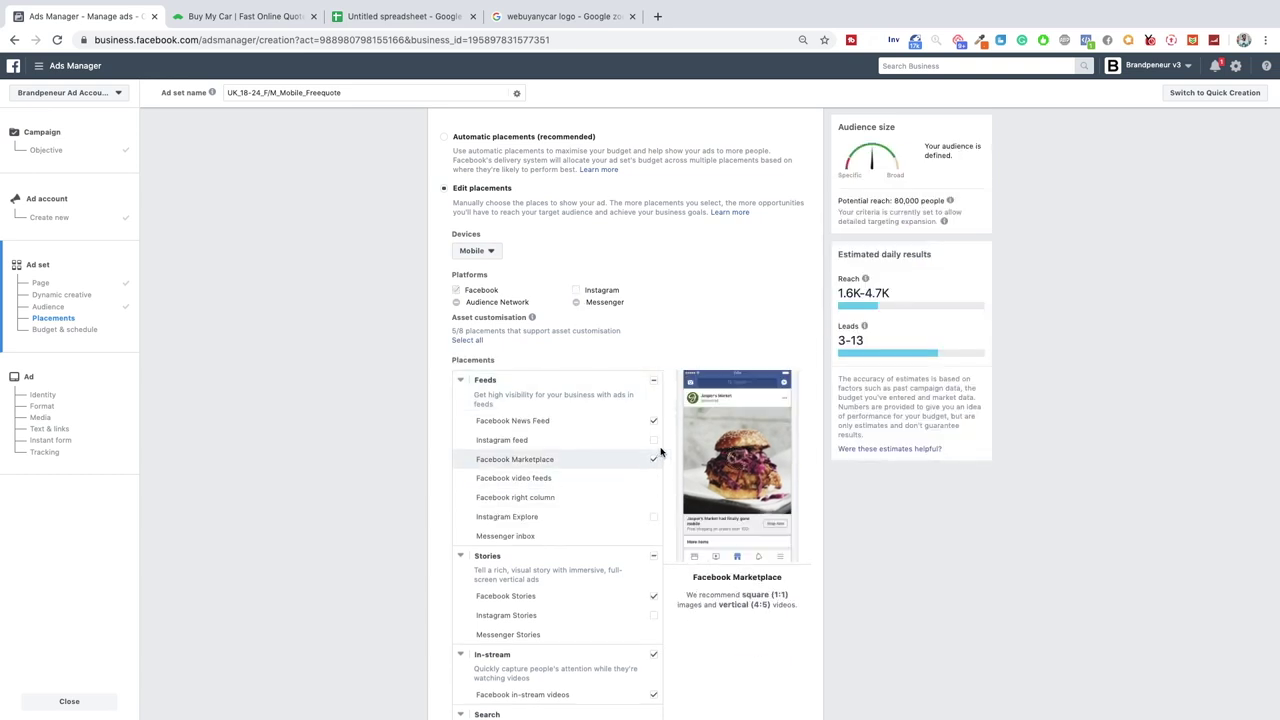
pyautogui.click(654, 556)
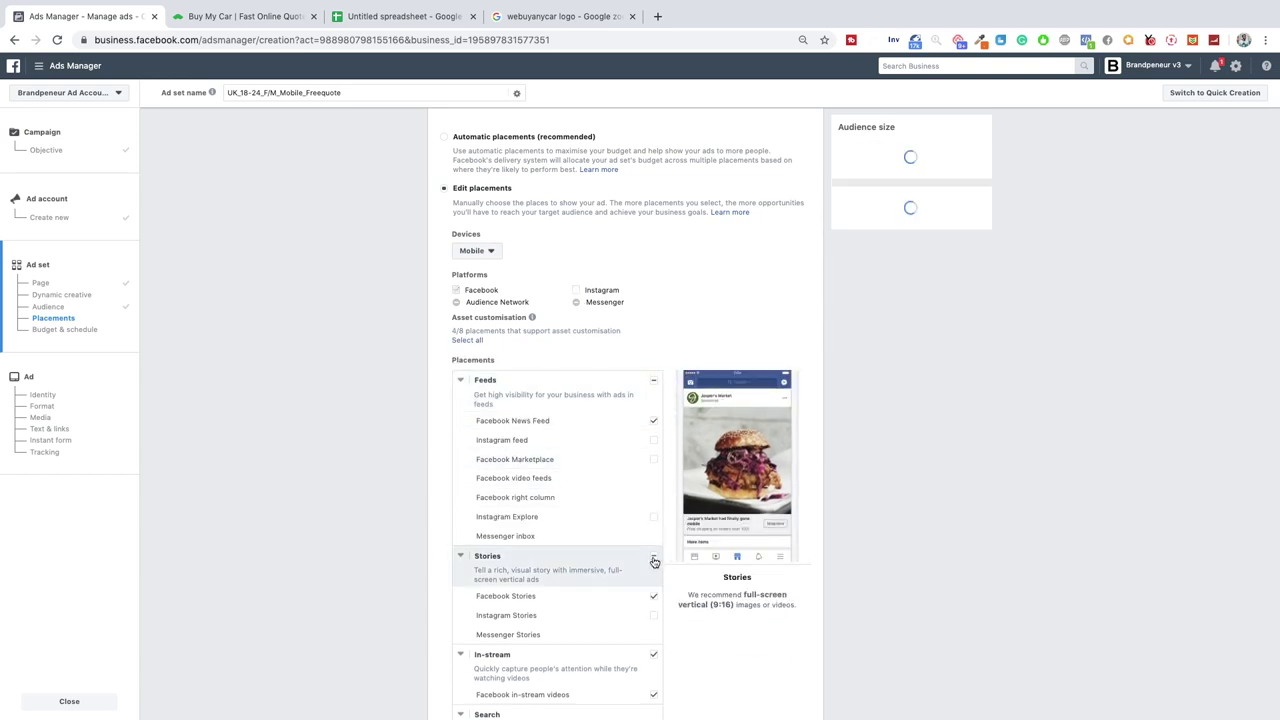
pyautogui.scroll(-3, 620, 498)
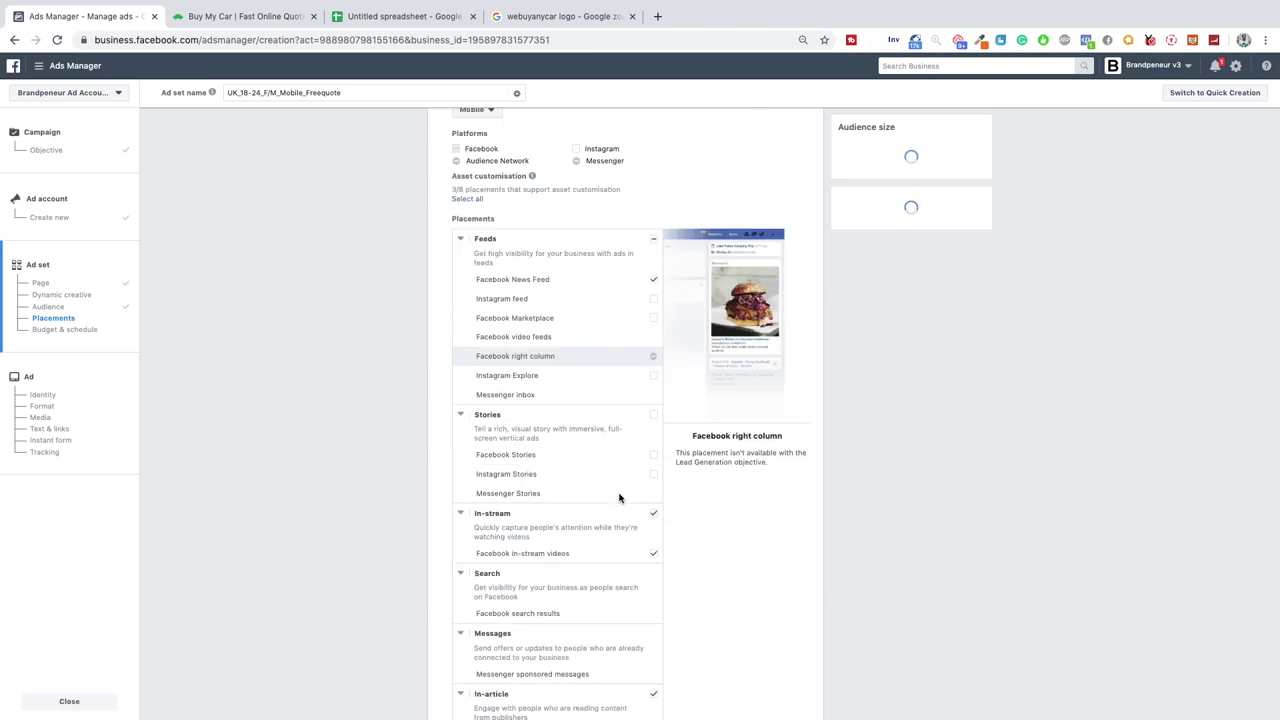
pyautogui.click(632, 531)
pyautogui.scroll(-2, 632, 531)
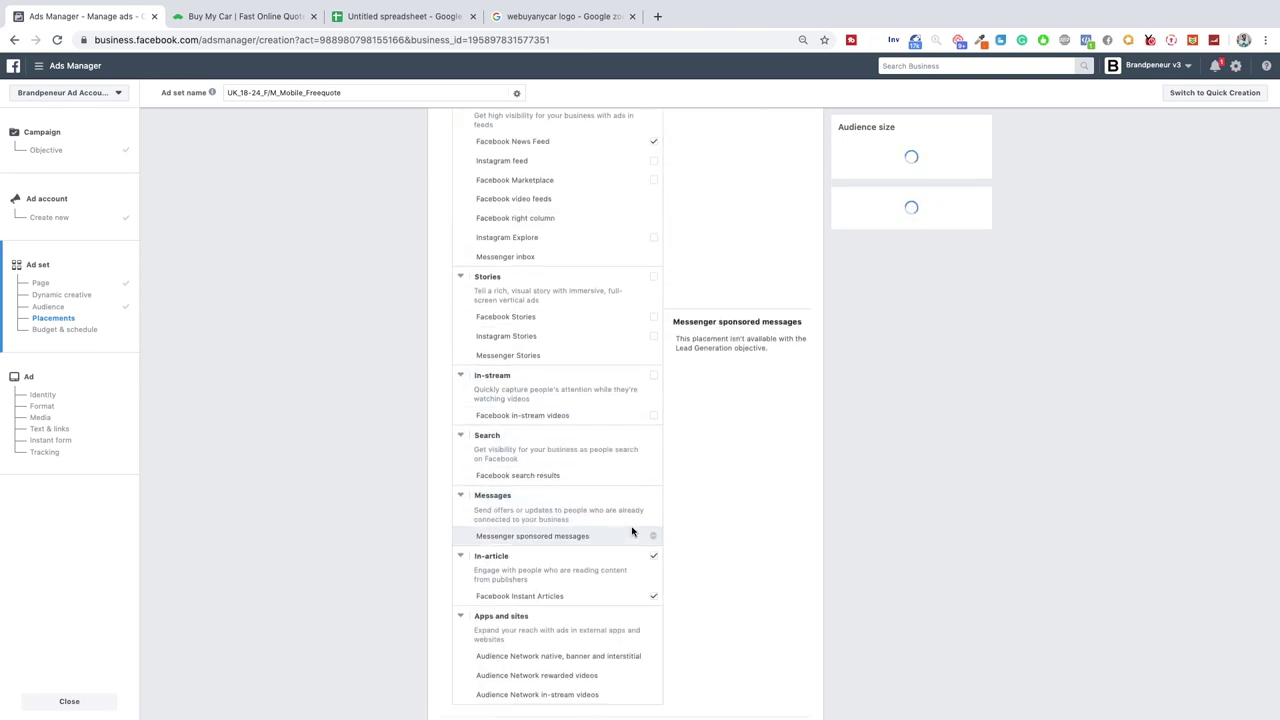
pyautogui.click(653, 556)
pyautogui.scroll(-2, 580, 576)
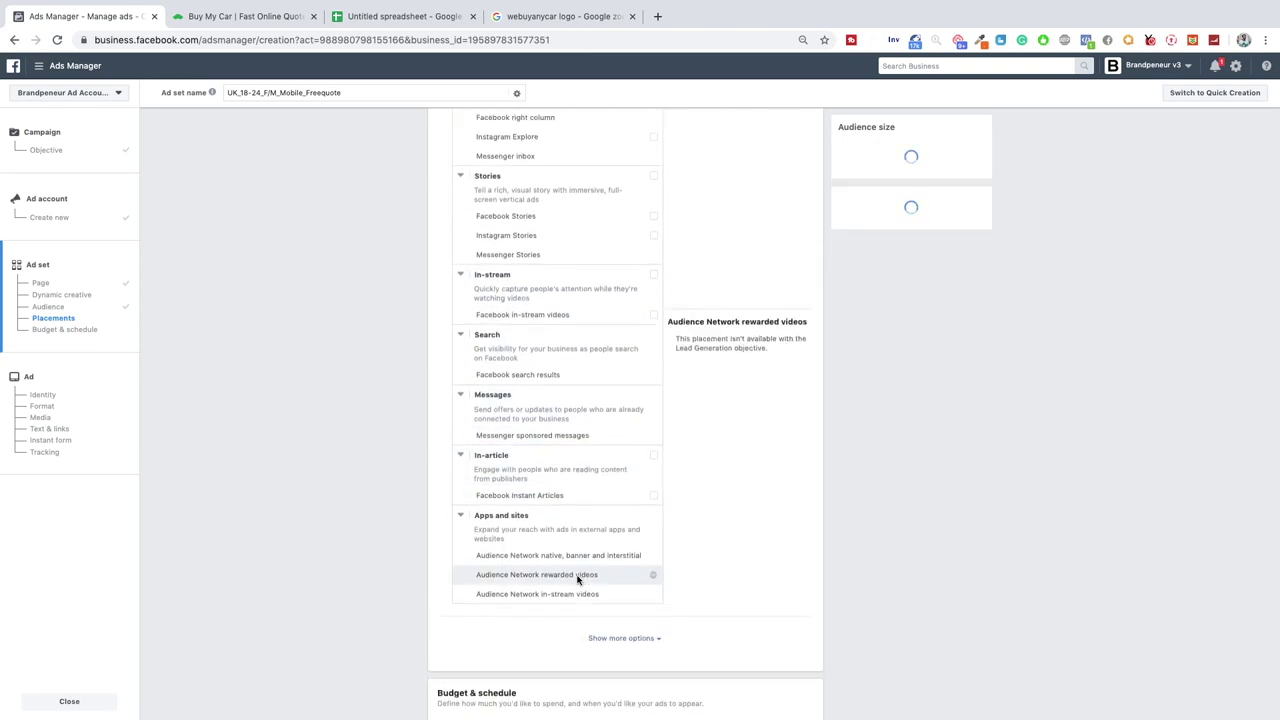
pyautogui.scroll(4, 580, 574)
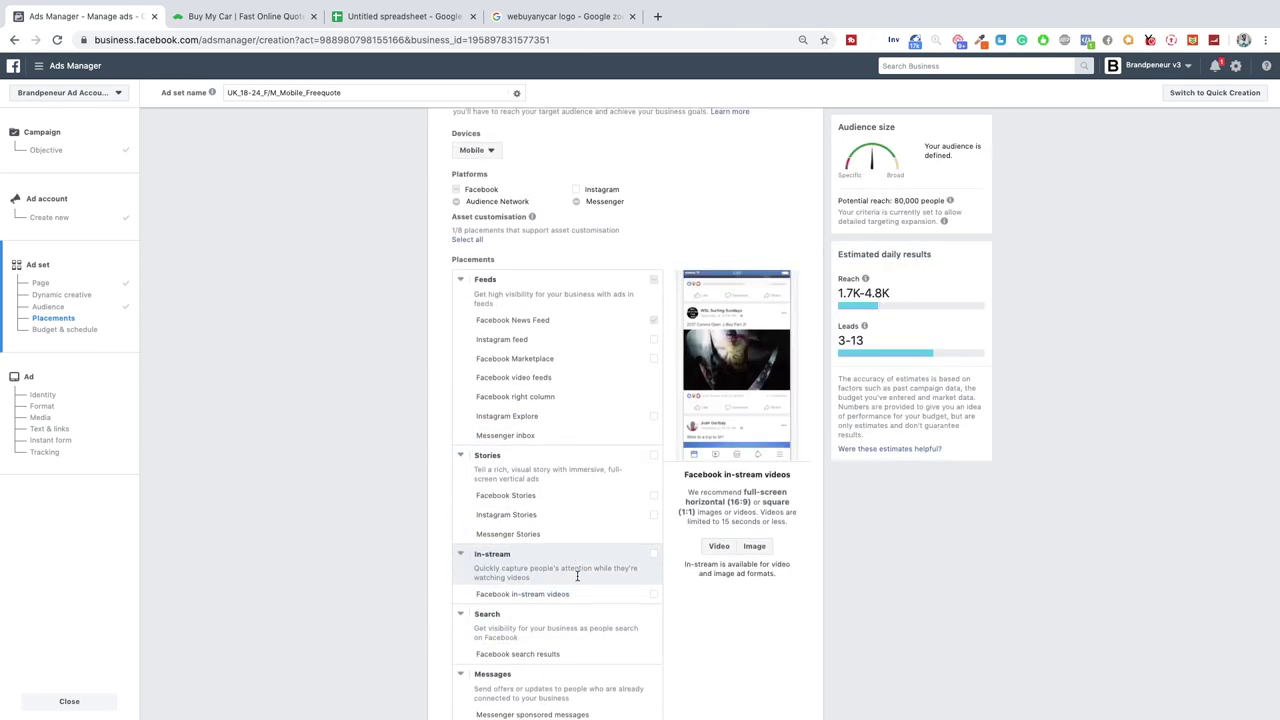
pyautogui.click(460, 290)
pyautogui.click(461, 333)
# Examine the budget type choices and the daily amount in the ad set's budget and schedule settings.
pyautogui.scroll(-5, 460, 334)
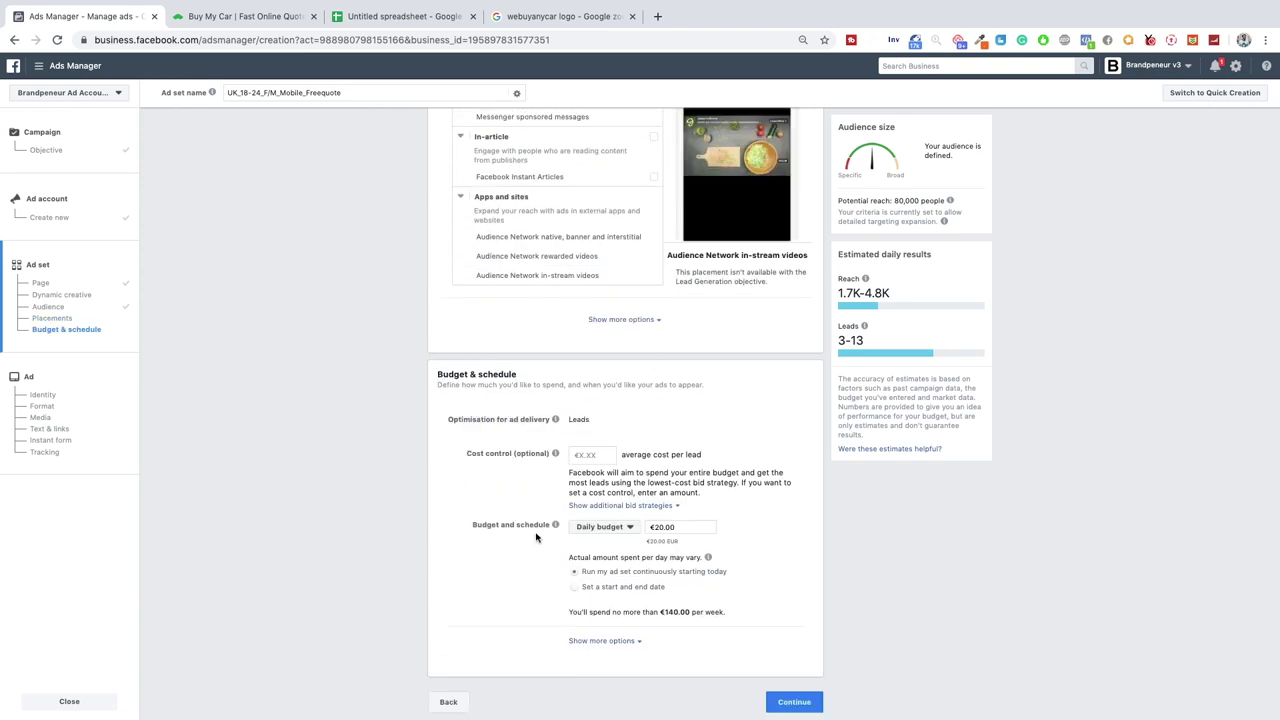
pyautogui.click(620, 528)
pyautogui.click(620, 532)
pyautogui.press('Tab')
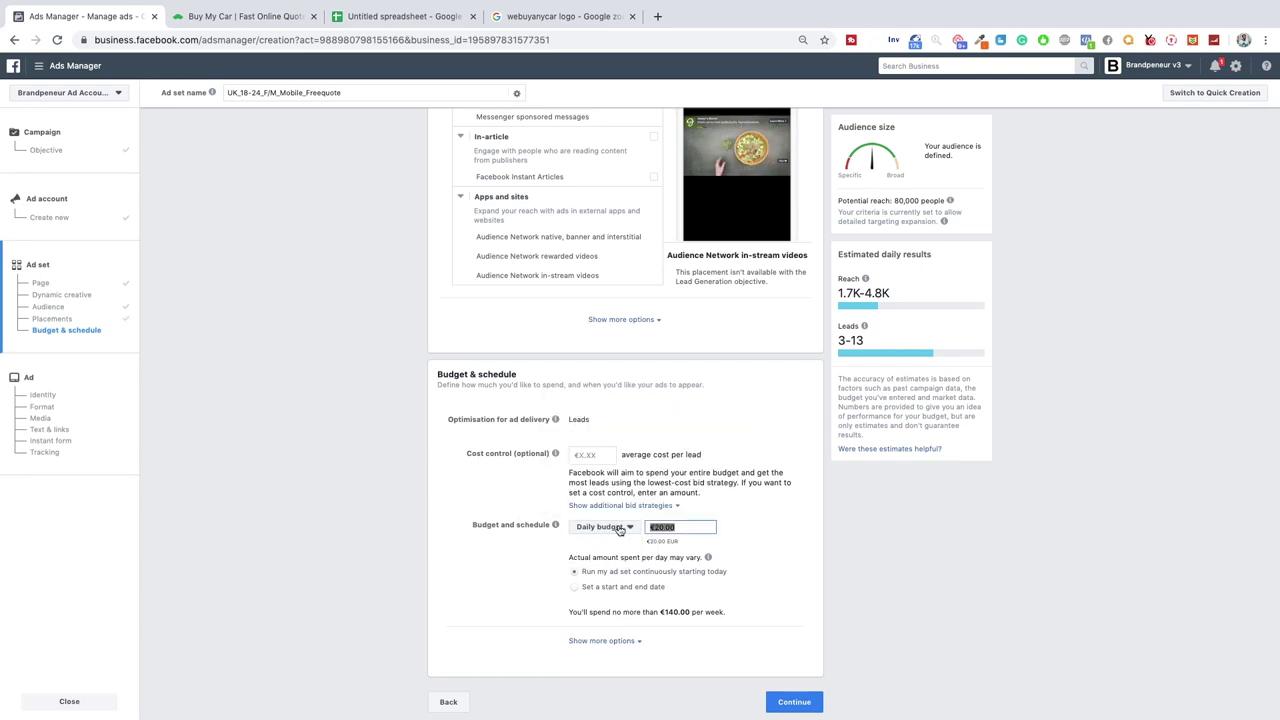
pyautogui.click(738, 535)
pyautogui.click(627, 529)
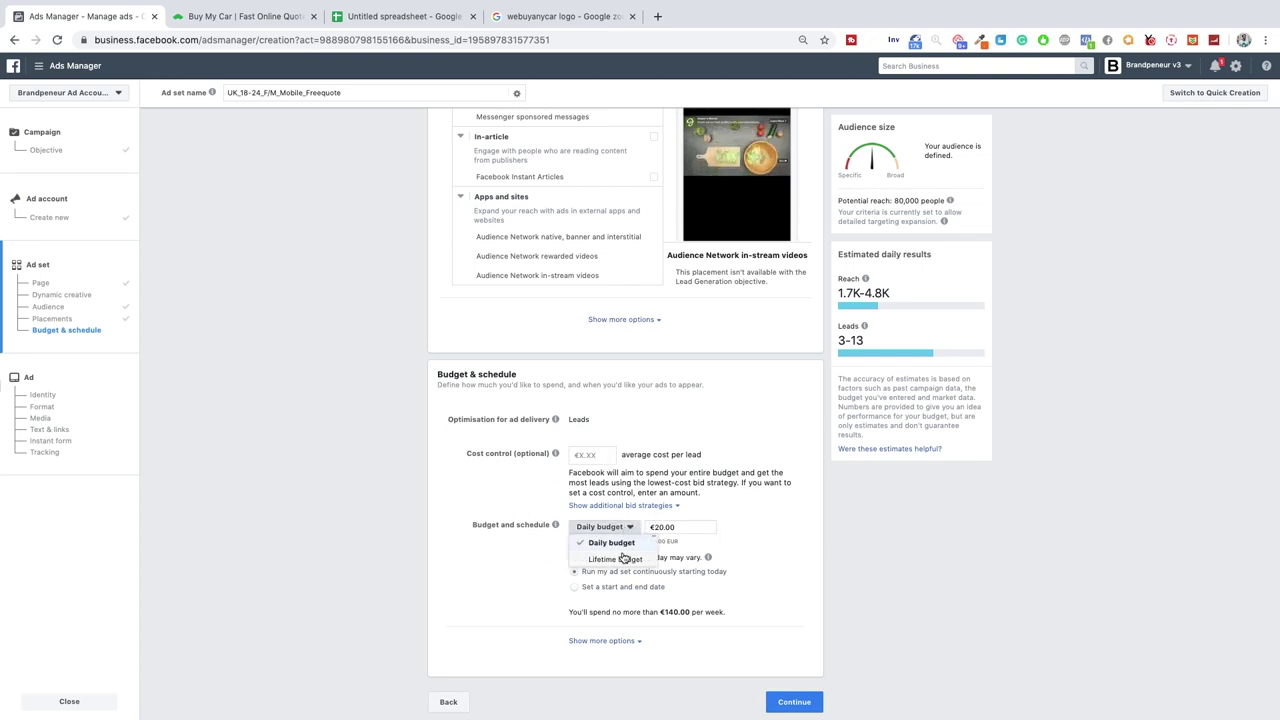
pyautogui.click(520, 565)
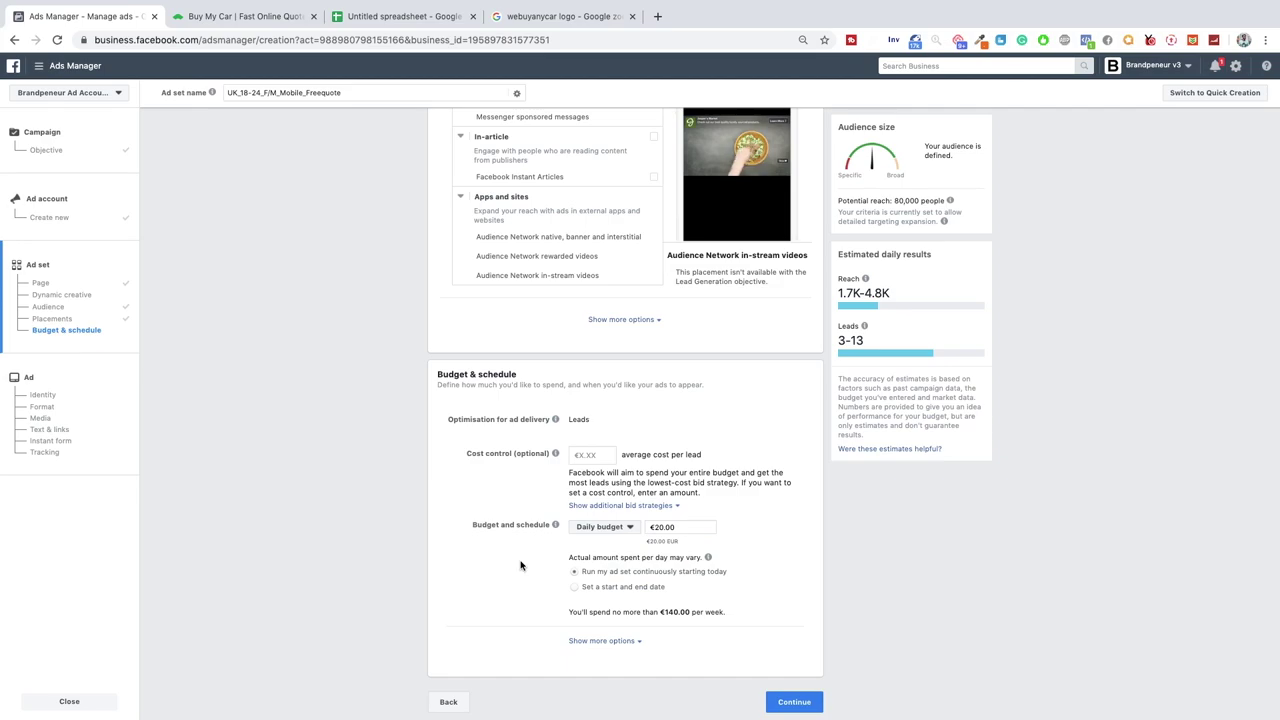